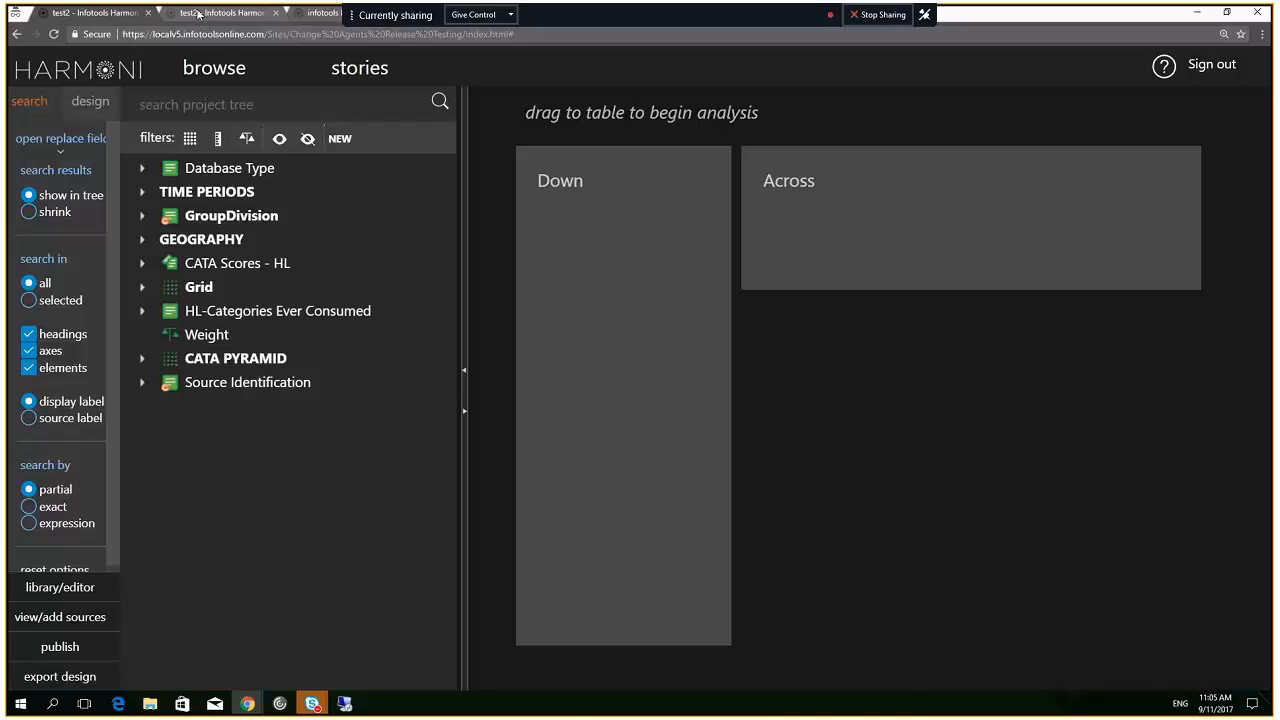
In the upgrade-tests project, copy YTD 10 from TIME PERIODS as the base
left_click(198, 13)
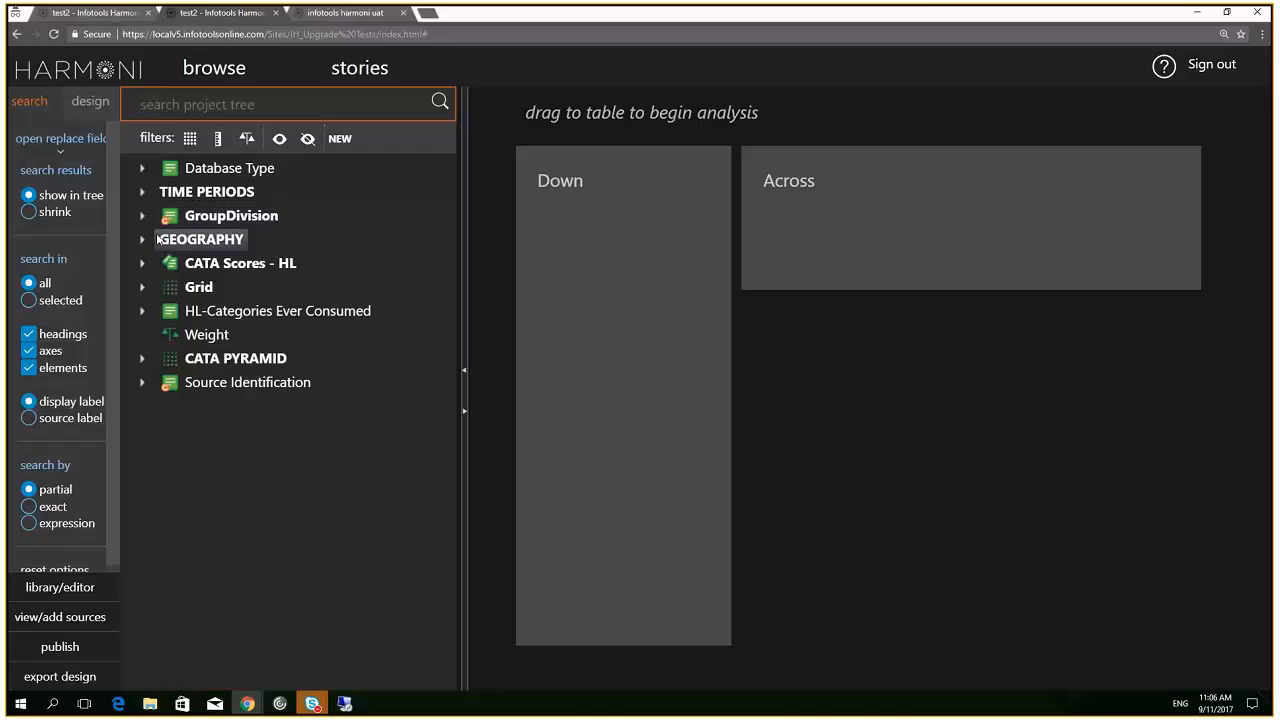
left_click(143, 192)
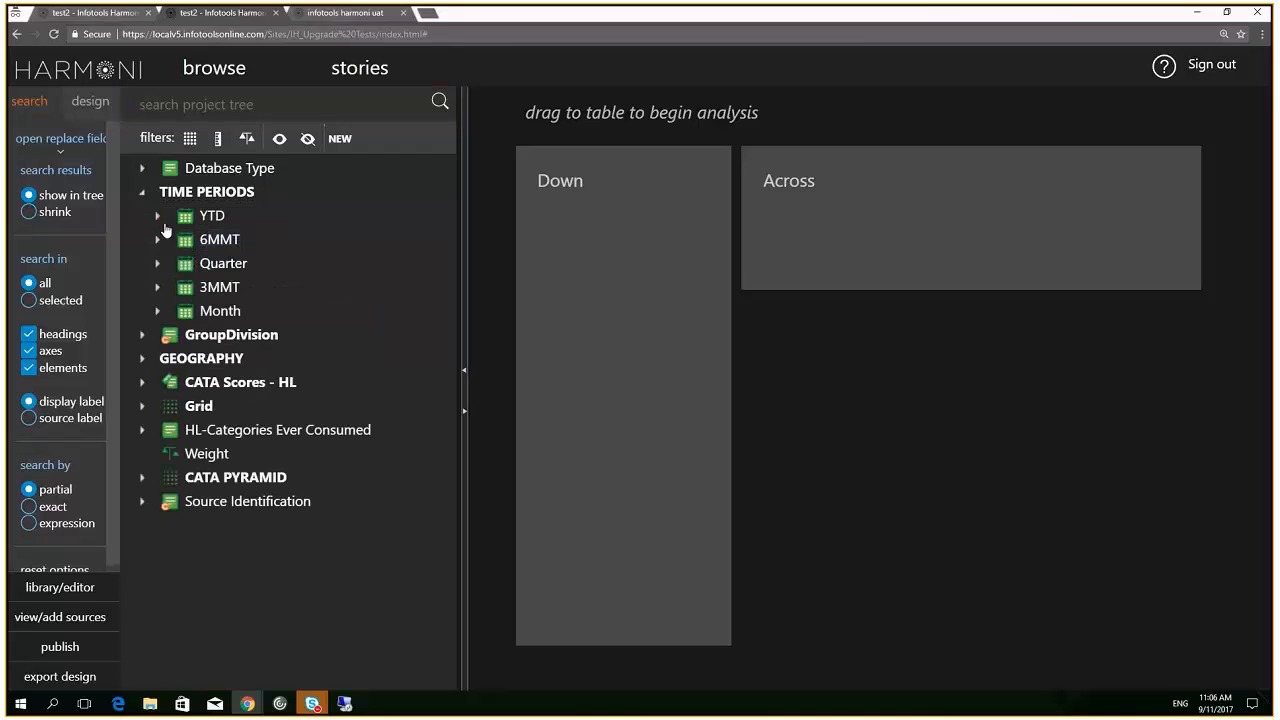
left_click(157, 216)
left_click(219, 242)
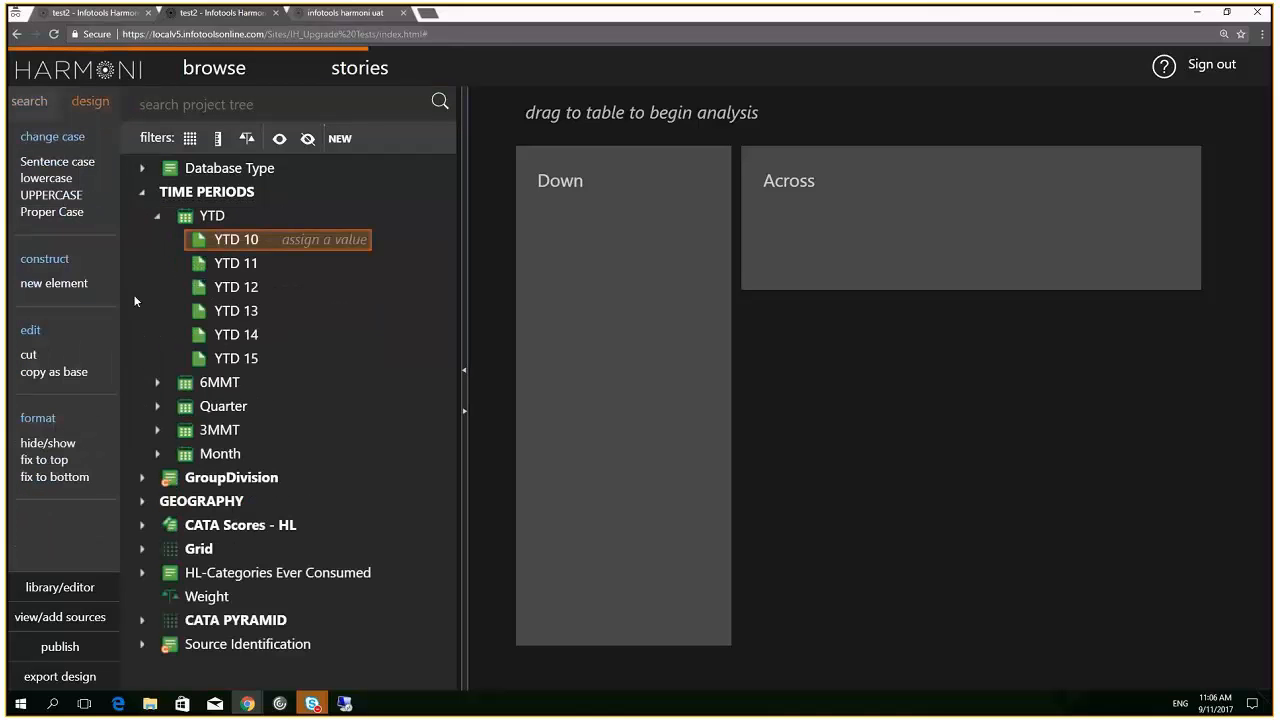
left_click(74, 375)
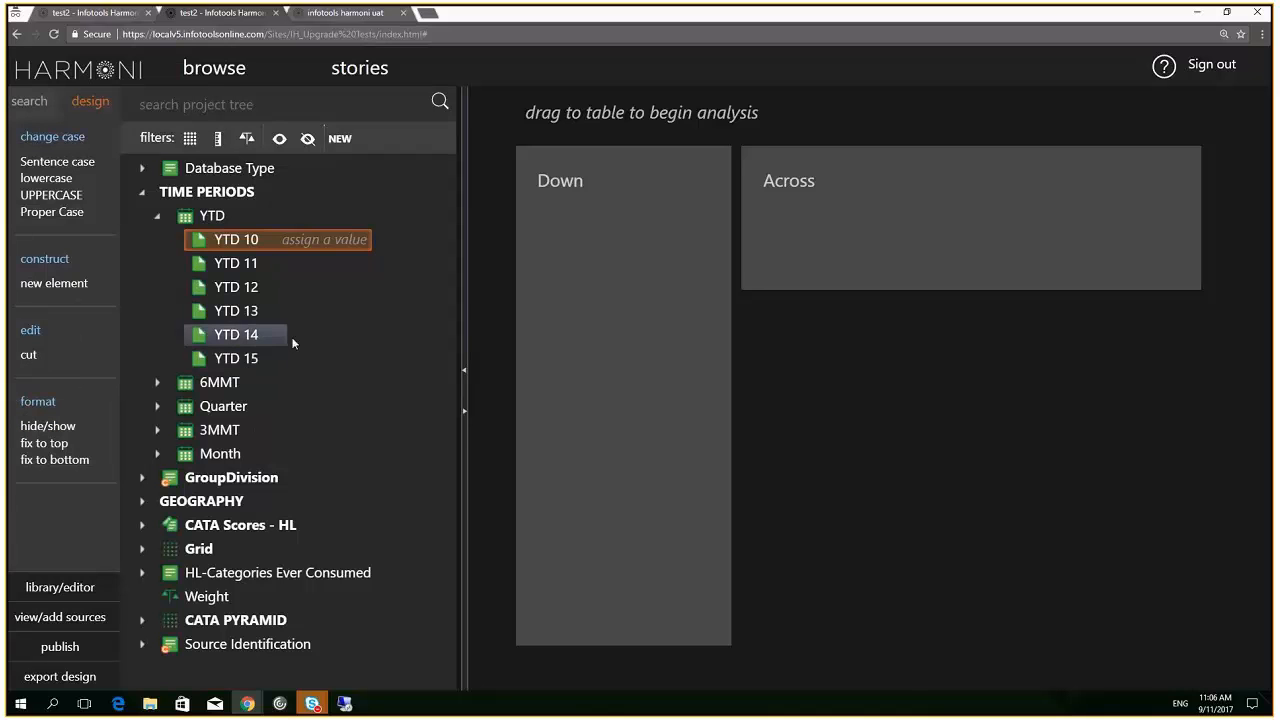
Apply the YTD 10 base to CSP Net under HL-Categories Ever Consumed, then select Juice RTD Net
left_click(142, 573)
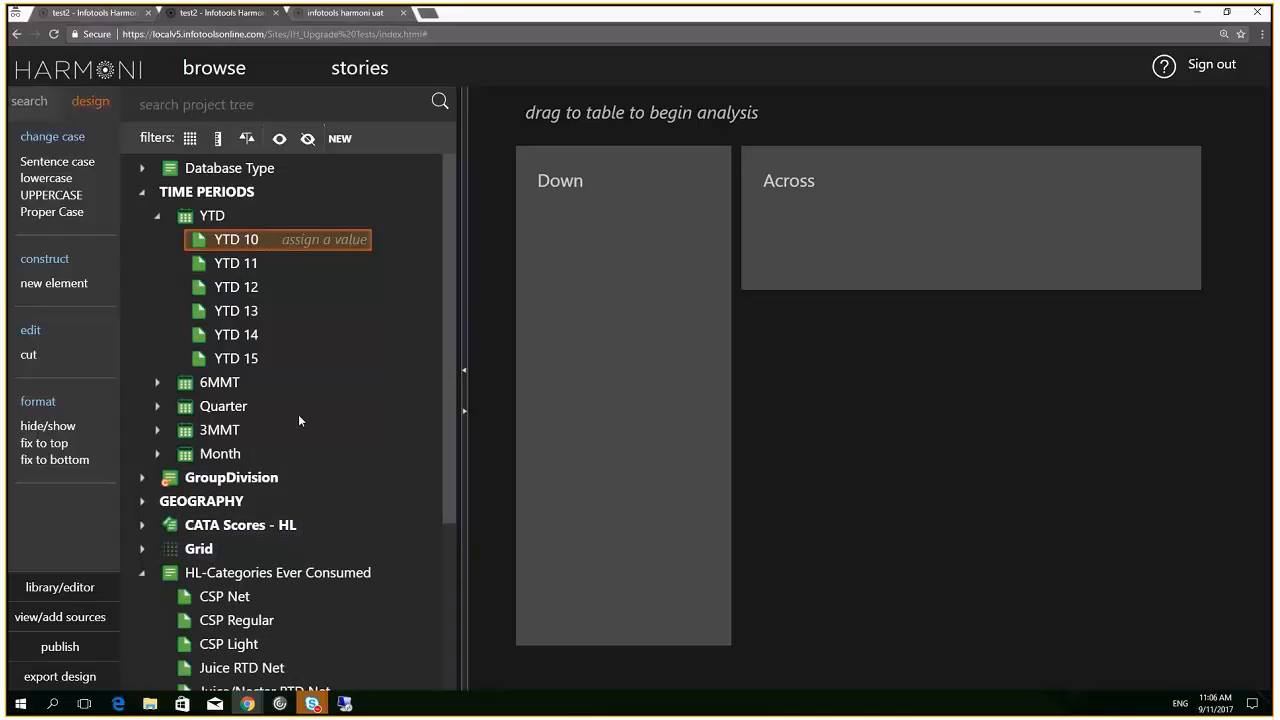
scroll(298, 414, "down", 3)
left_click(229, 354)
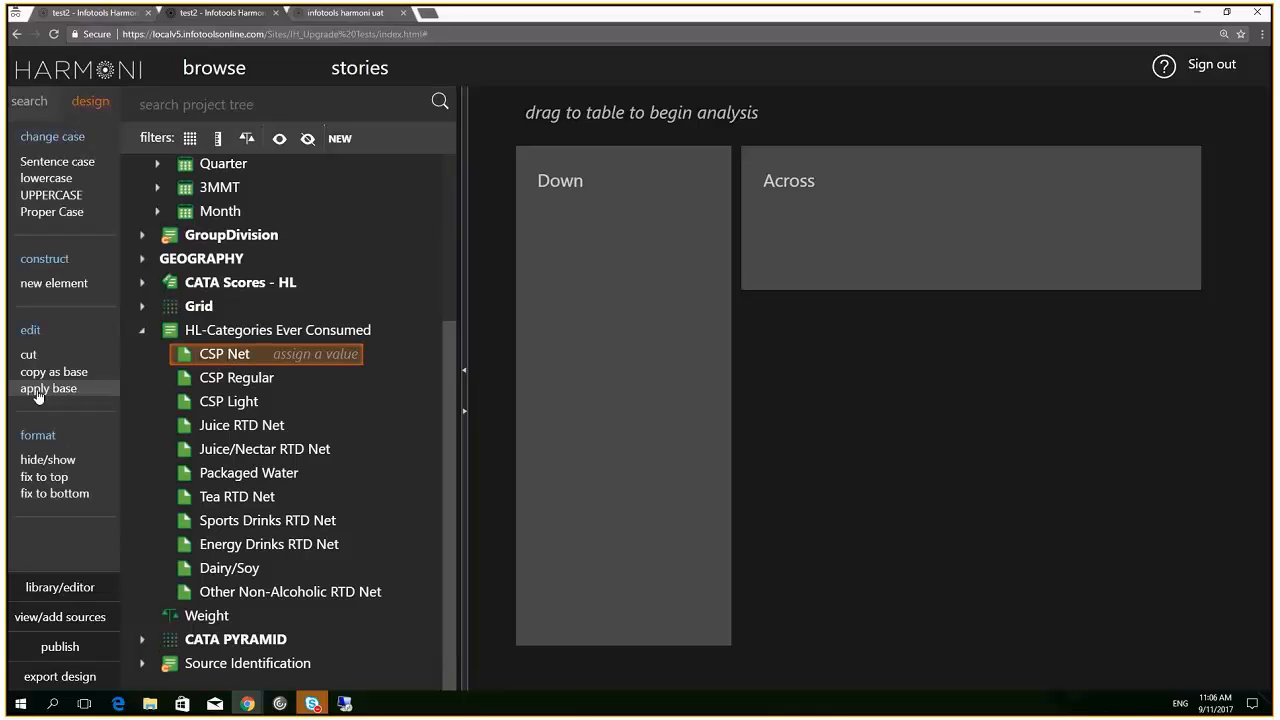
left_click(38, 391)
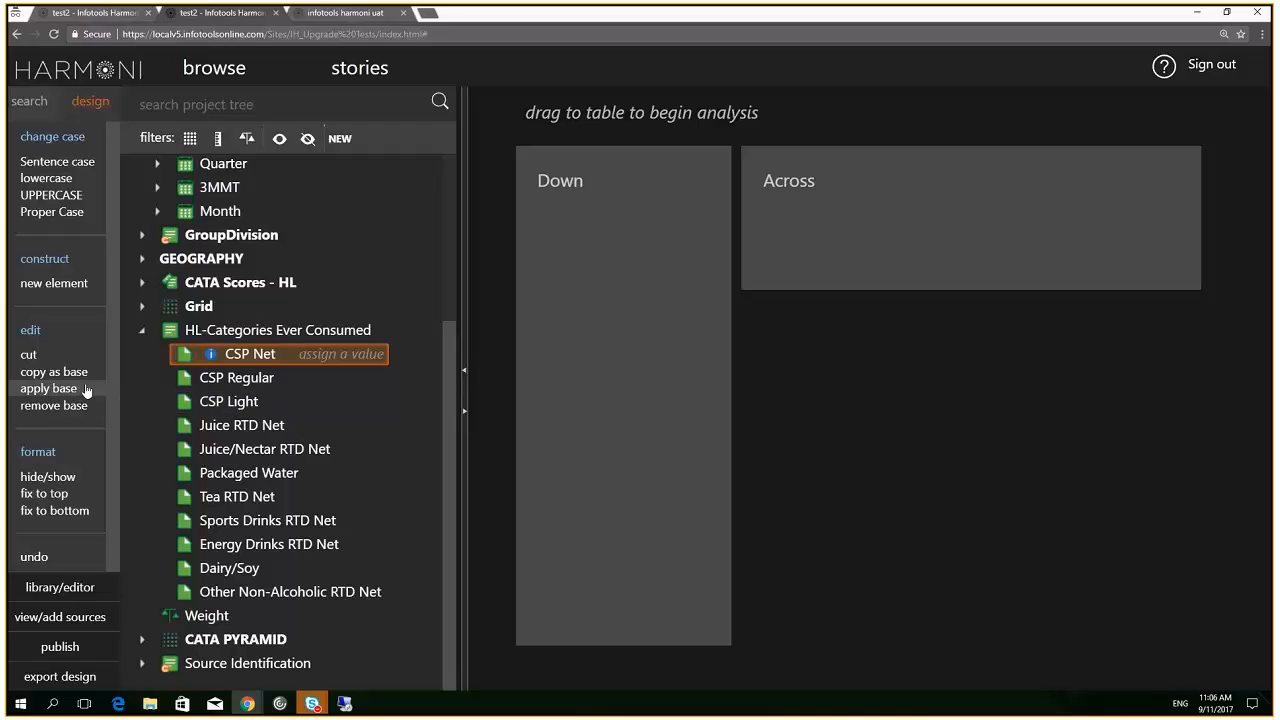
left_click(226, 429)
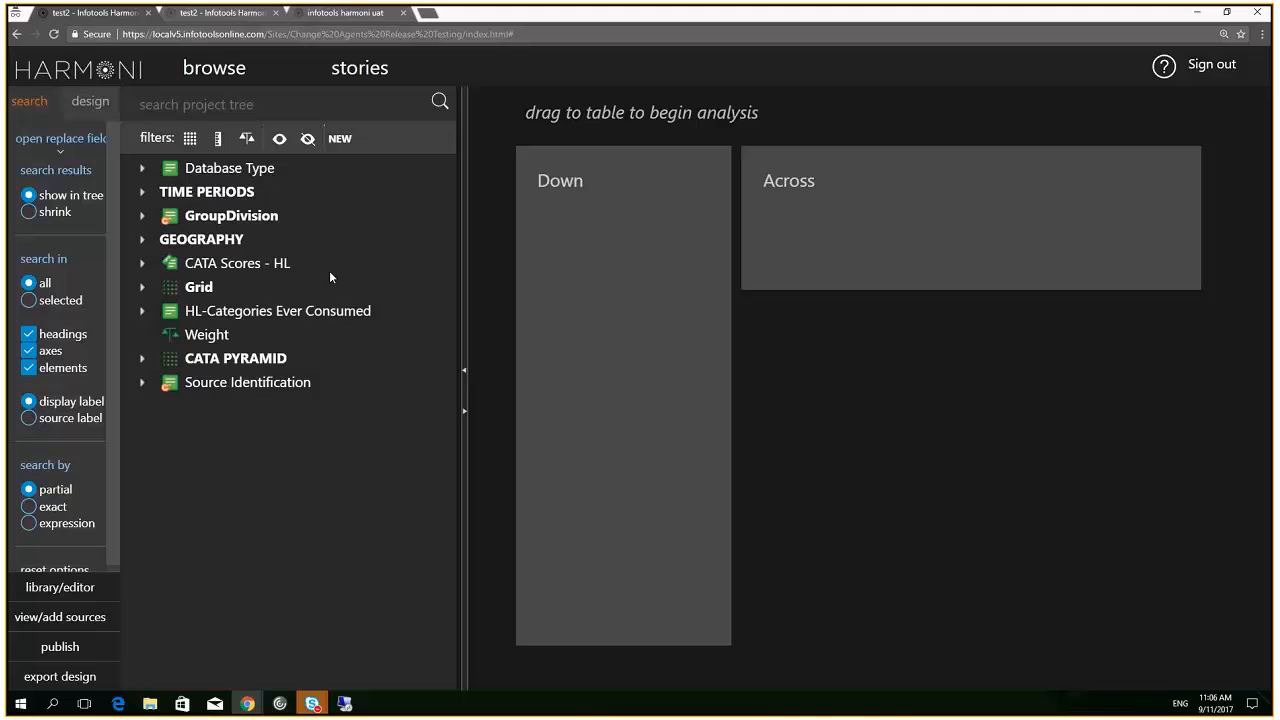
Place Database Type and GroupDivision down the table against Total, trying TIME PERIODS along the way
left_click(217, 172)
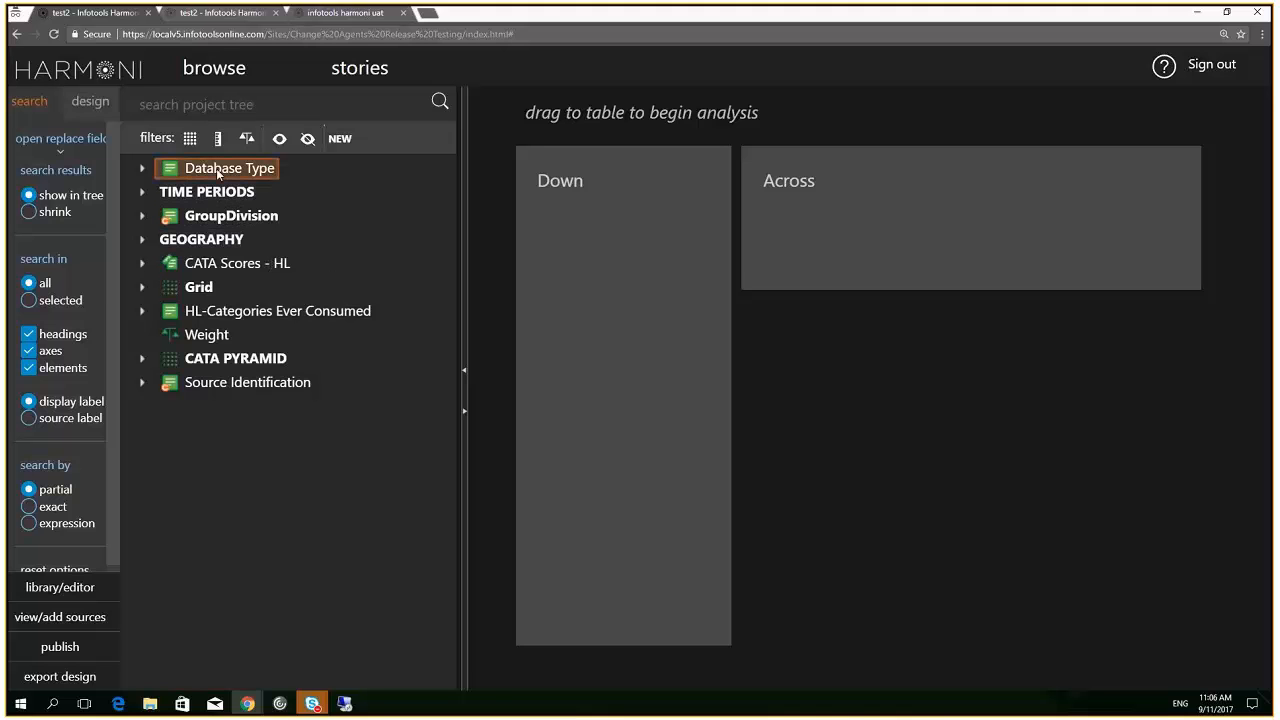
left_click(232, 218, "ctrl")
left_click_drag(232, 222, 543, 250)
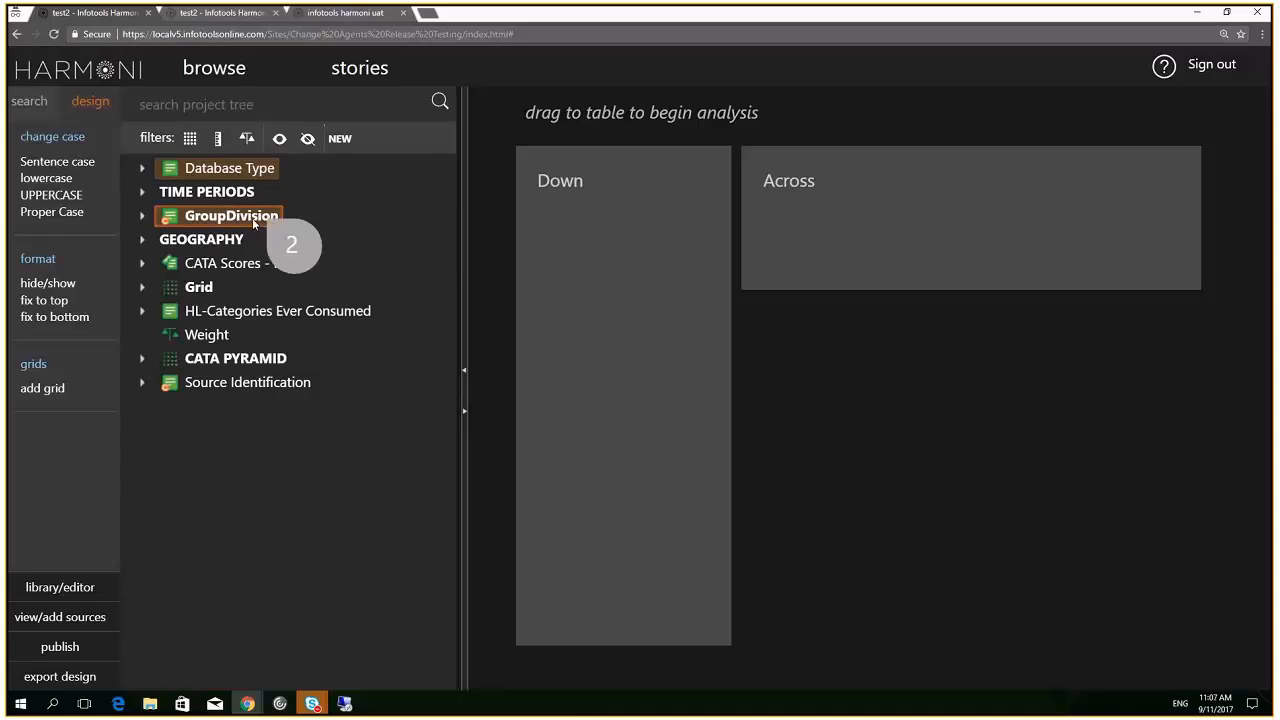
left_click(205, 193)
left_click_drag(205, 193, 628, 221)
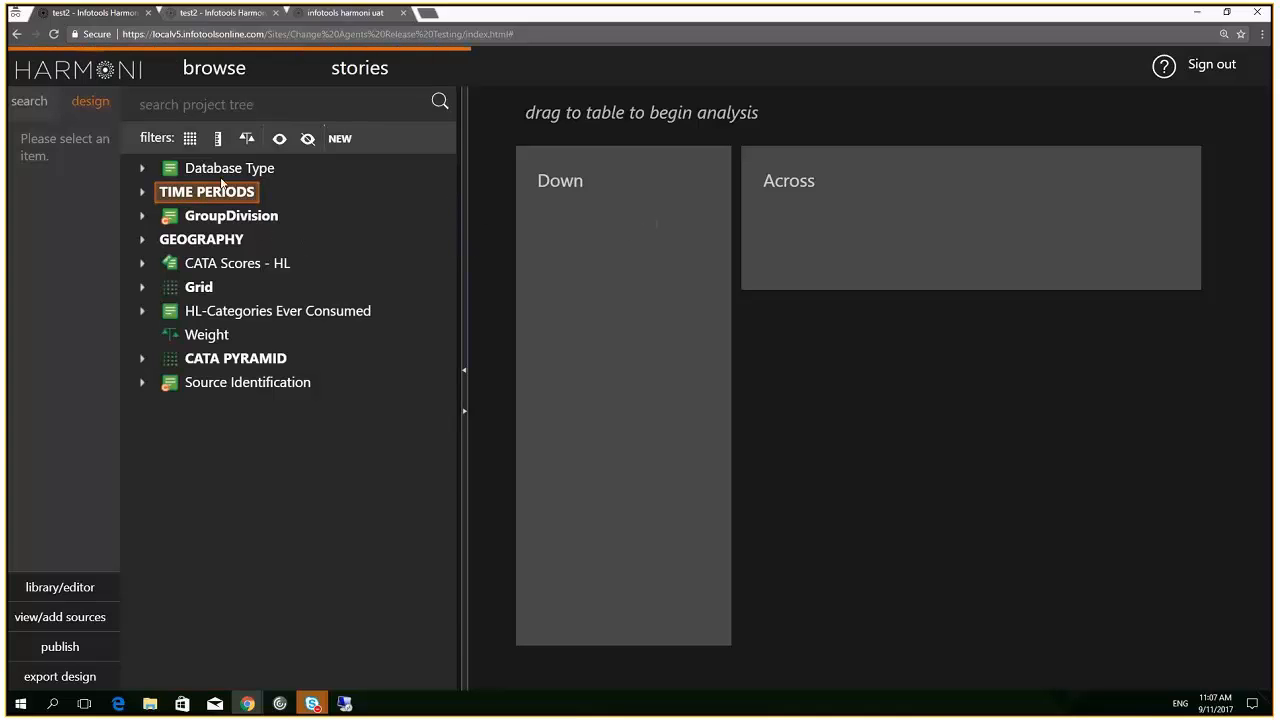
left_click_drag(218, 171, 647, 238)
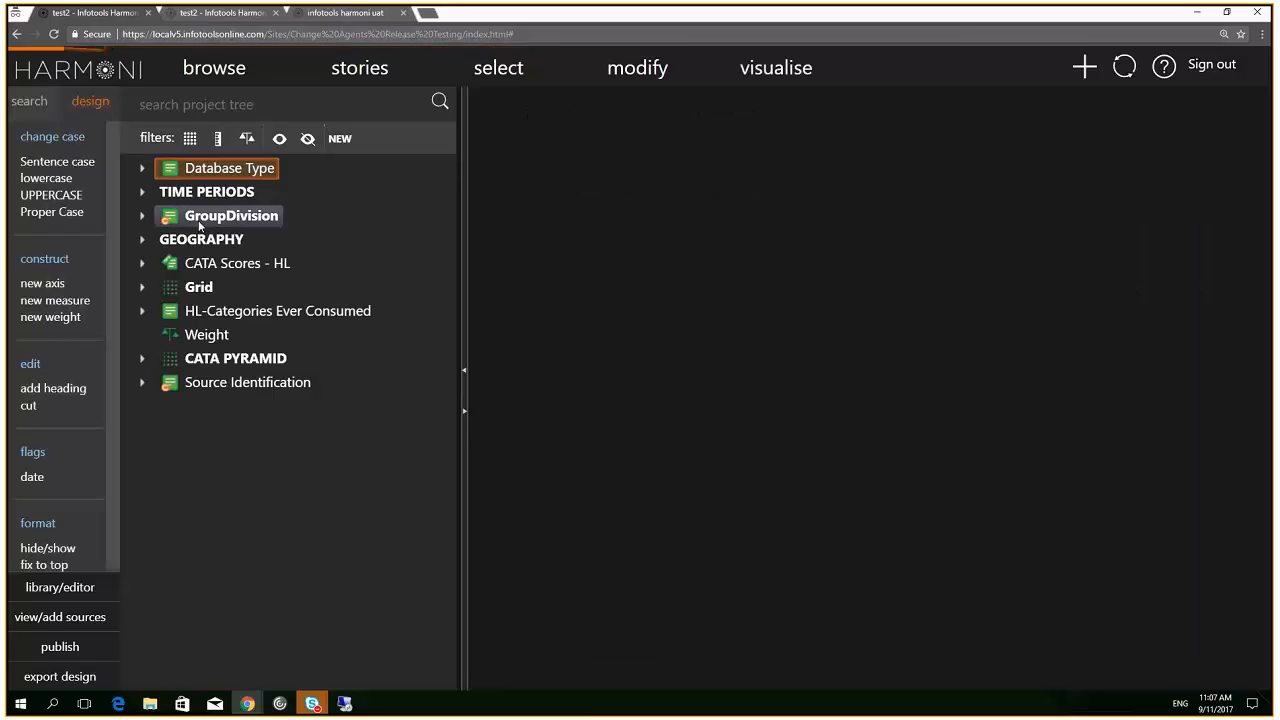
left_click_drag(200, 226, 570, 256)
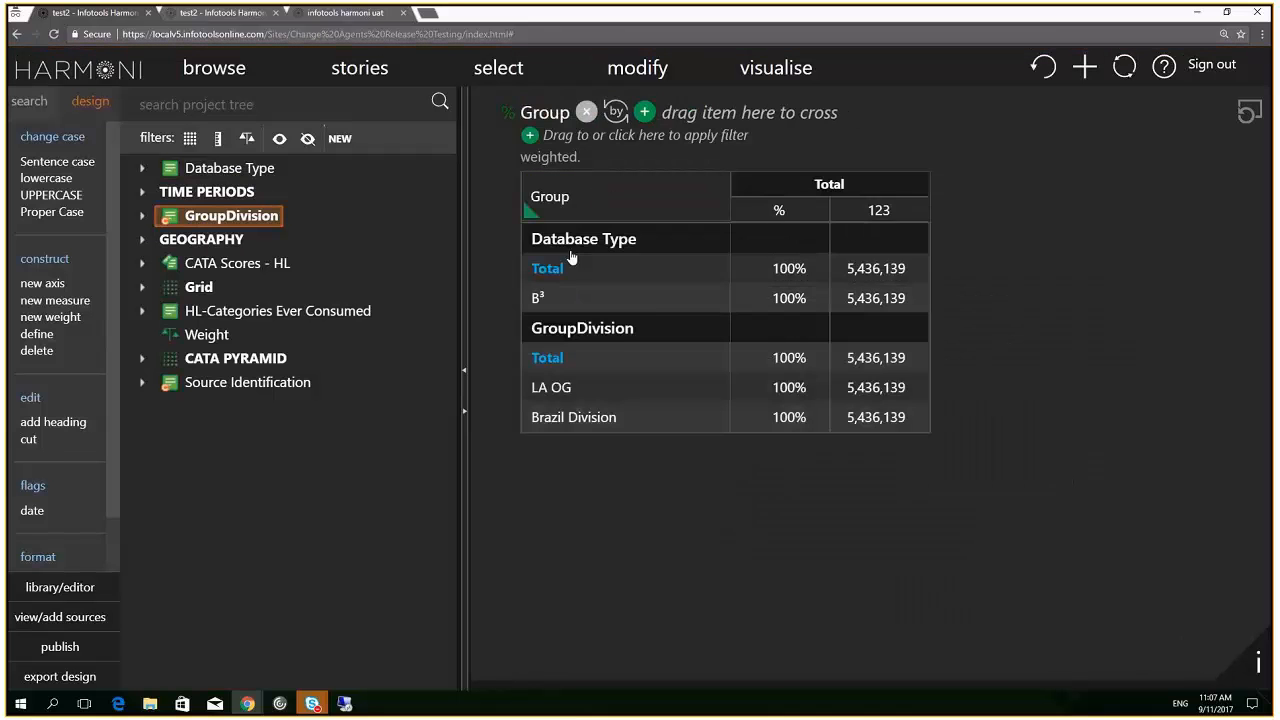
In the upgrade-tests project, collapse TIME PERIODS and tabulate Database Type and GroupDivision down
left_click(223, 14)
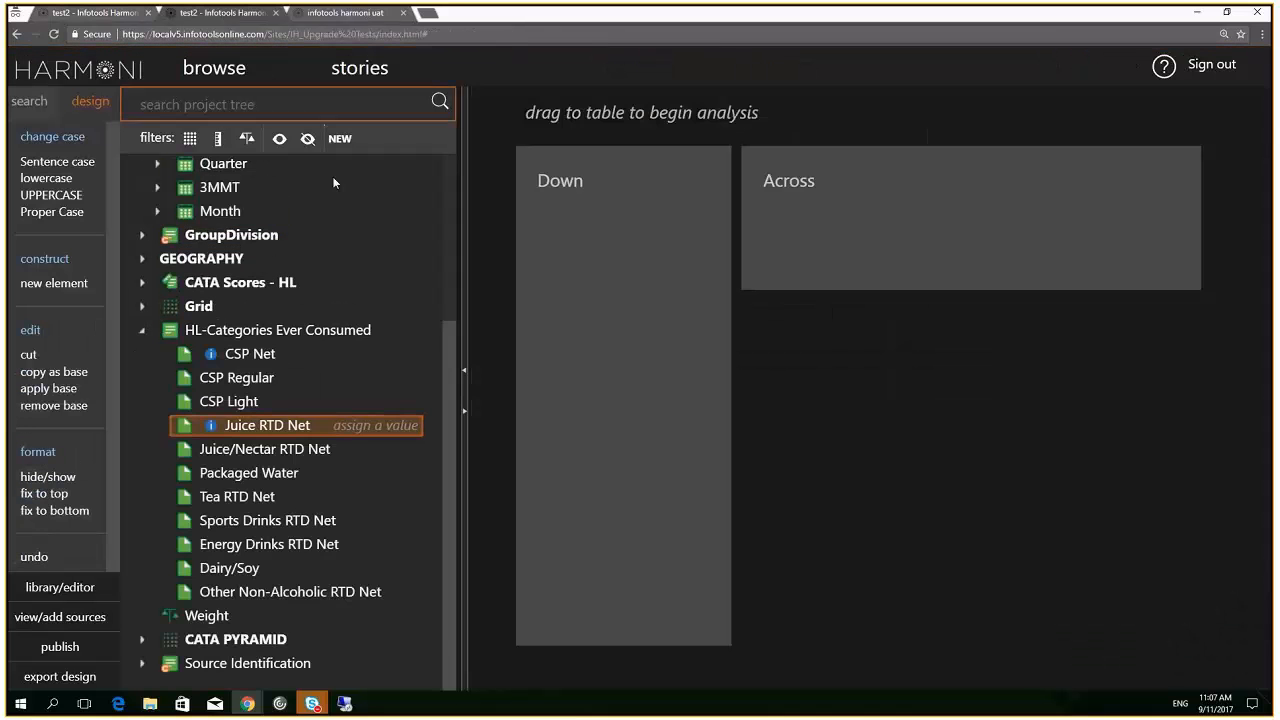
scroll(362, 321, "up", 2)
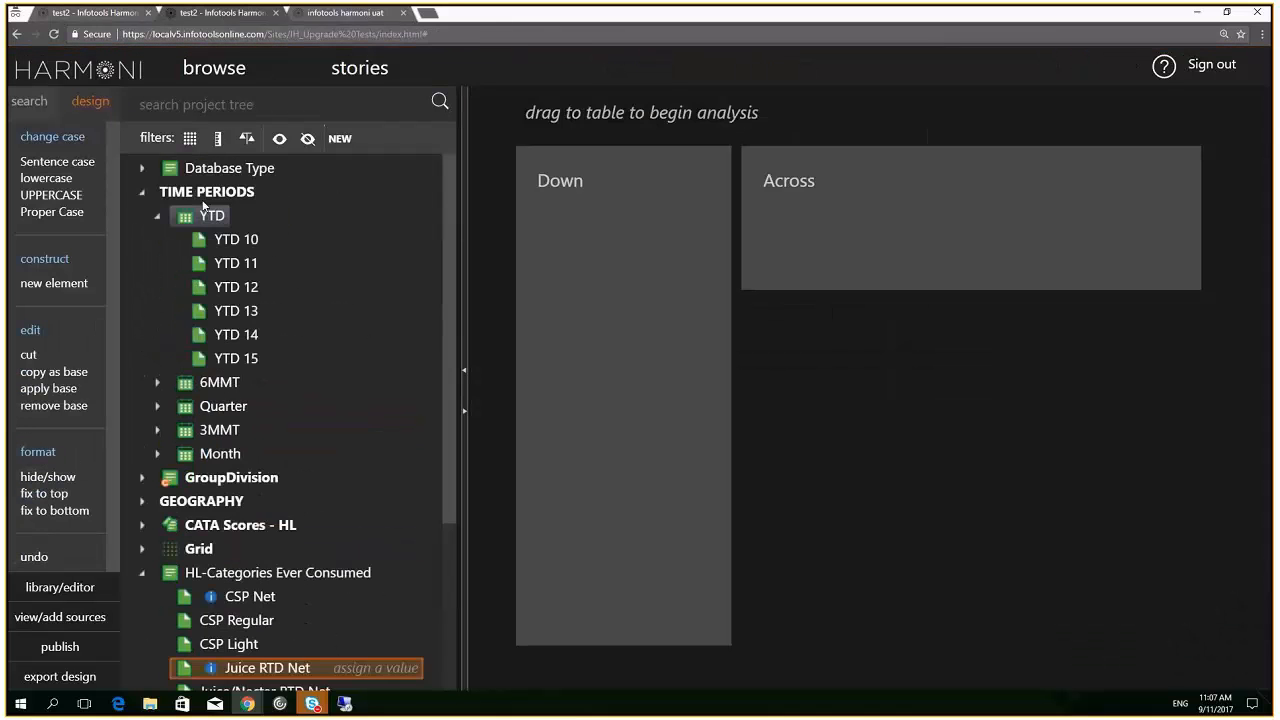
left_click(142, 192)
left_click(212, 170)
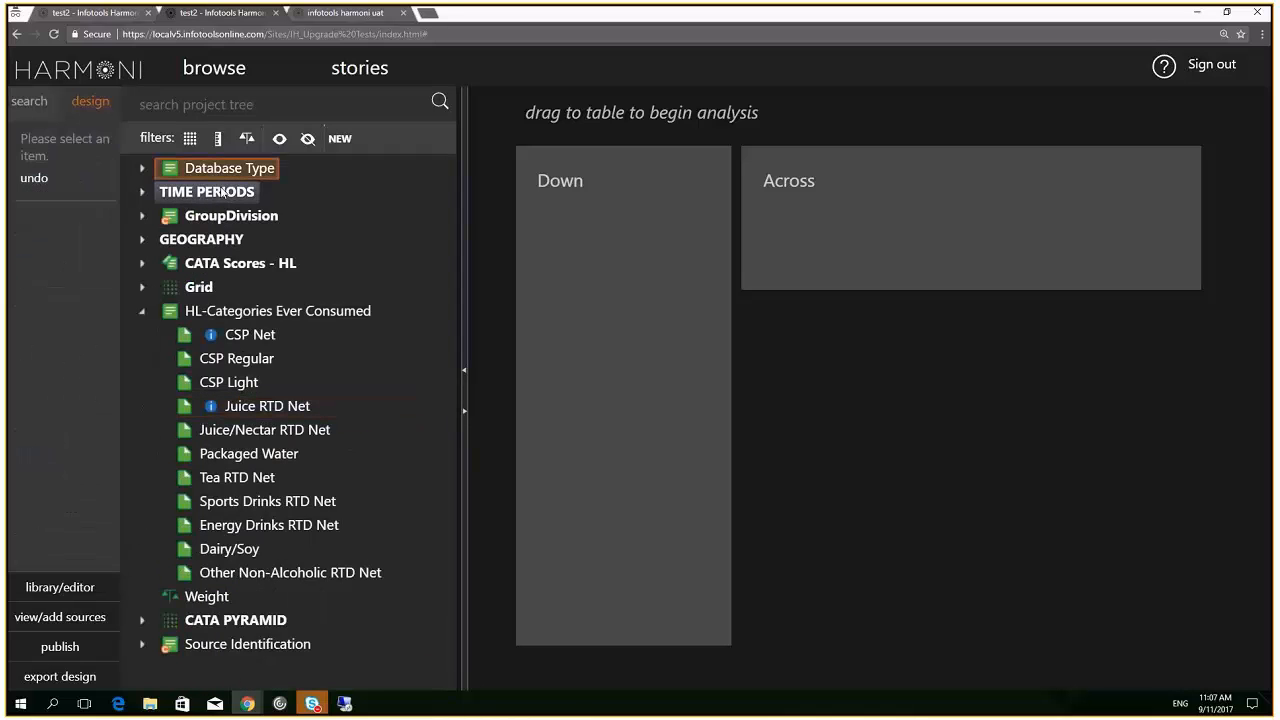
left_click(221, 217, "ctrl")
left_click_drag(221, 217, 646, 216)
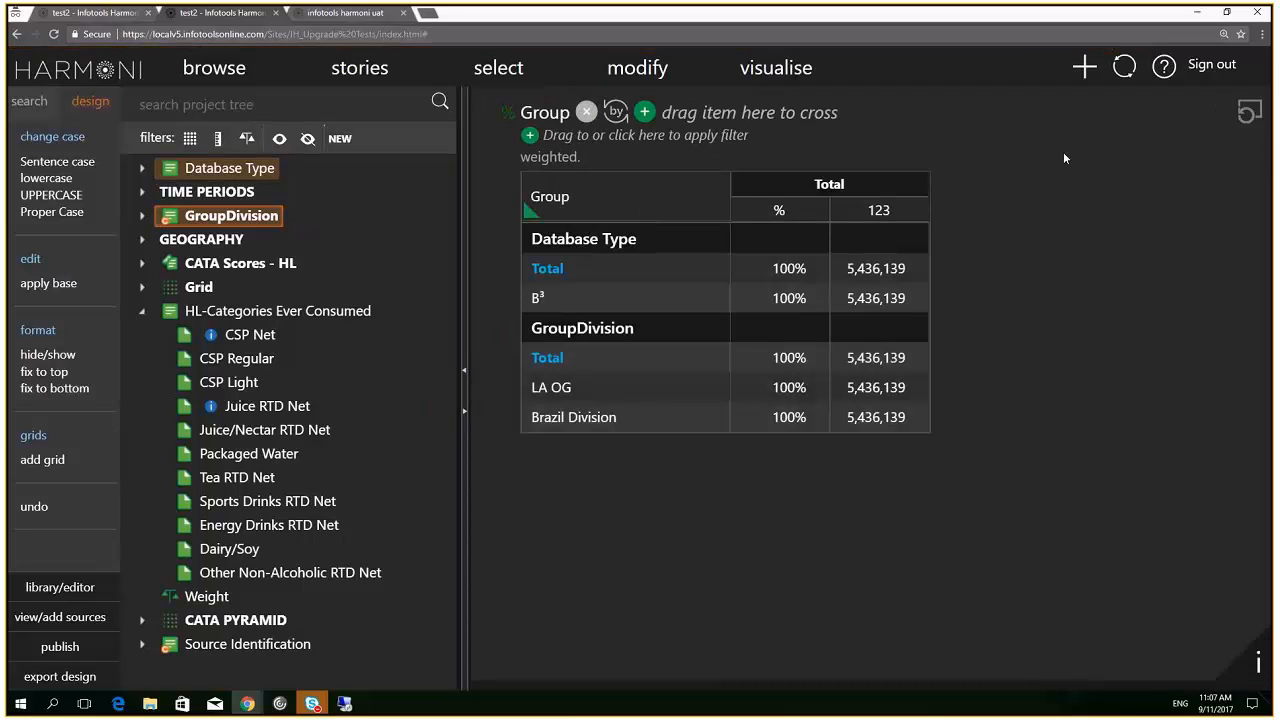
Clear the table, try TIME PERIODS down the side, then clear it again
left_click(1250, 112)
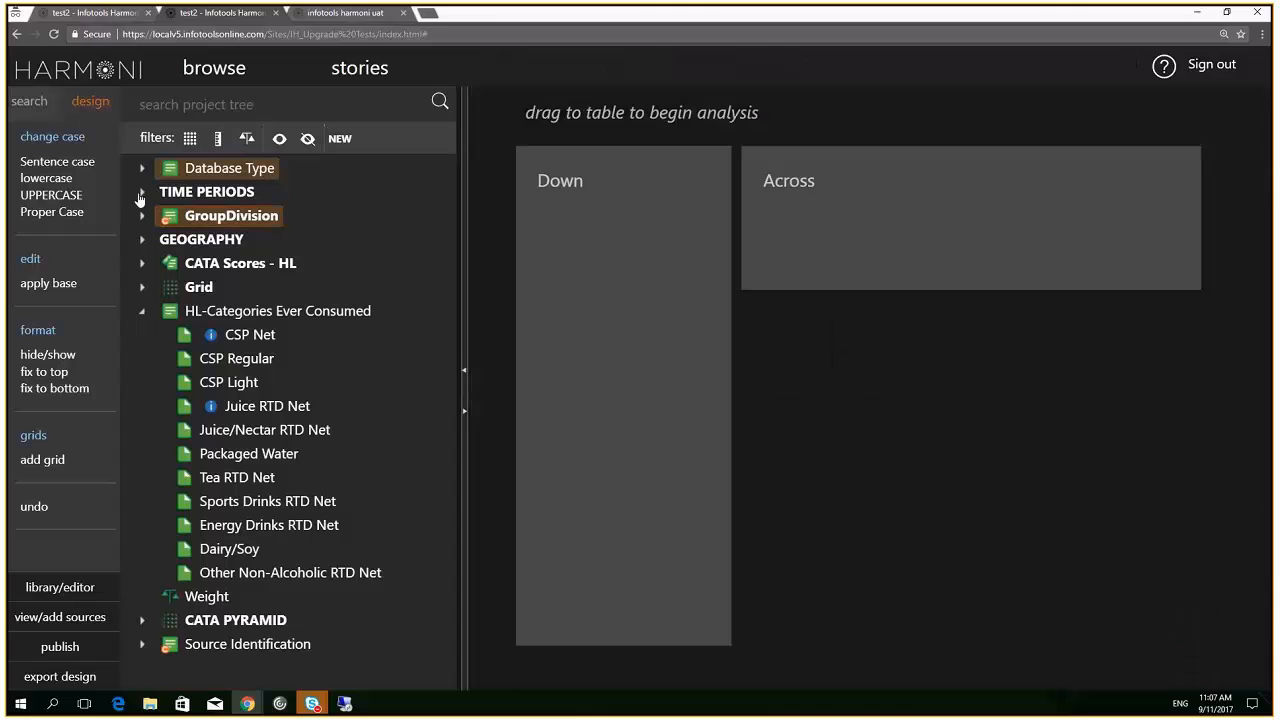
left_click_drag(205, 192, 596, 186)
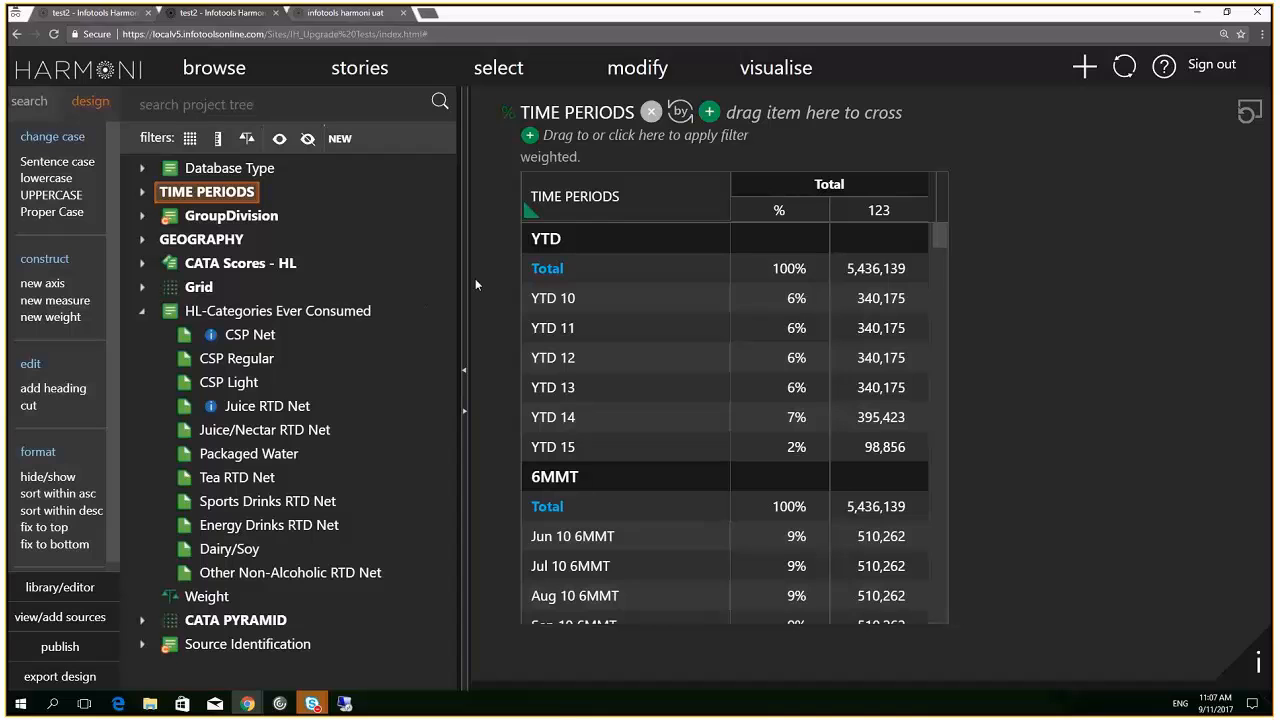
left_click(1251, 116)
Tabulate GEOGRAPHY down and nest GroupDivision inside it as its last child
left_click_drag(236, 237, 630, 275)
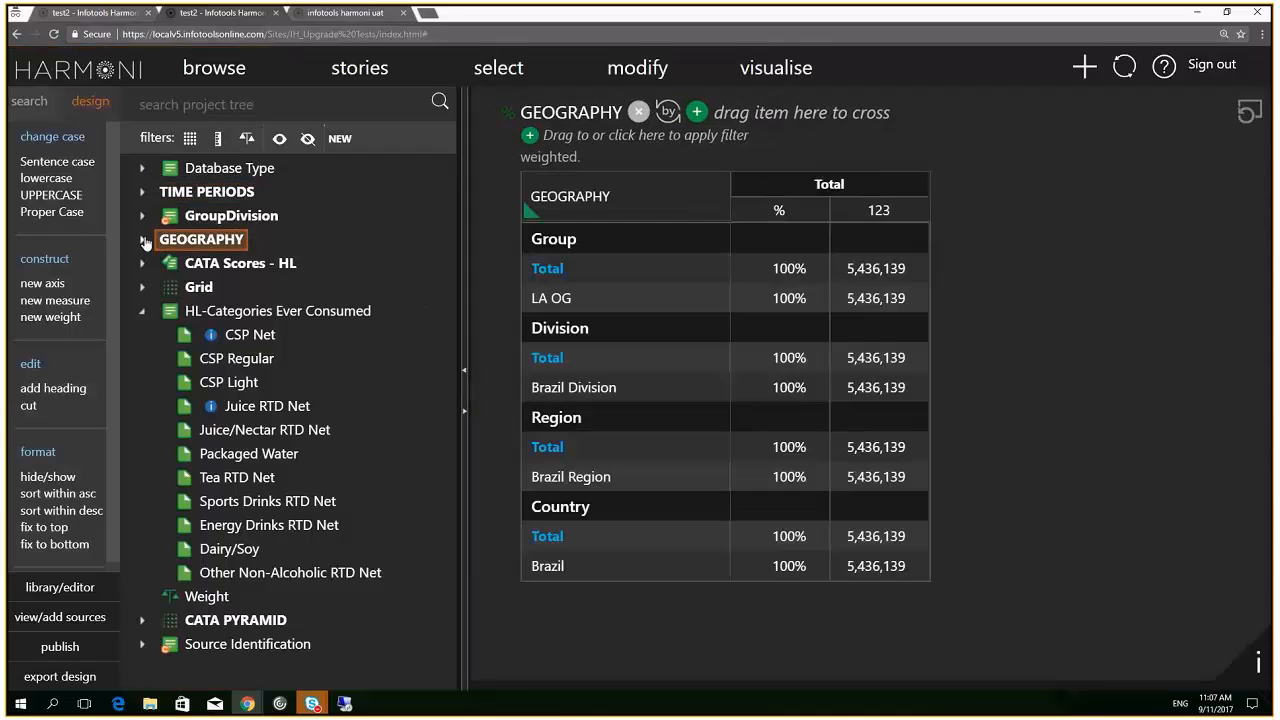
left_click(142, 241)
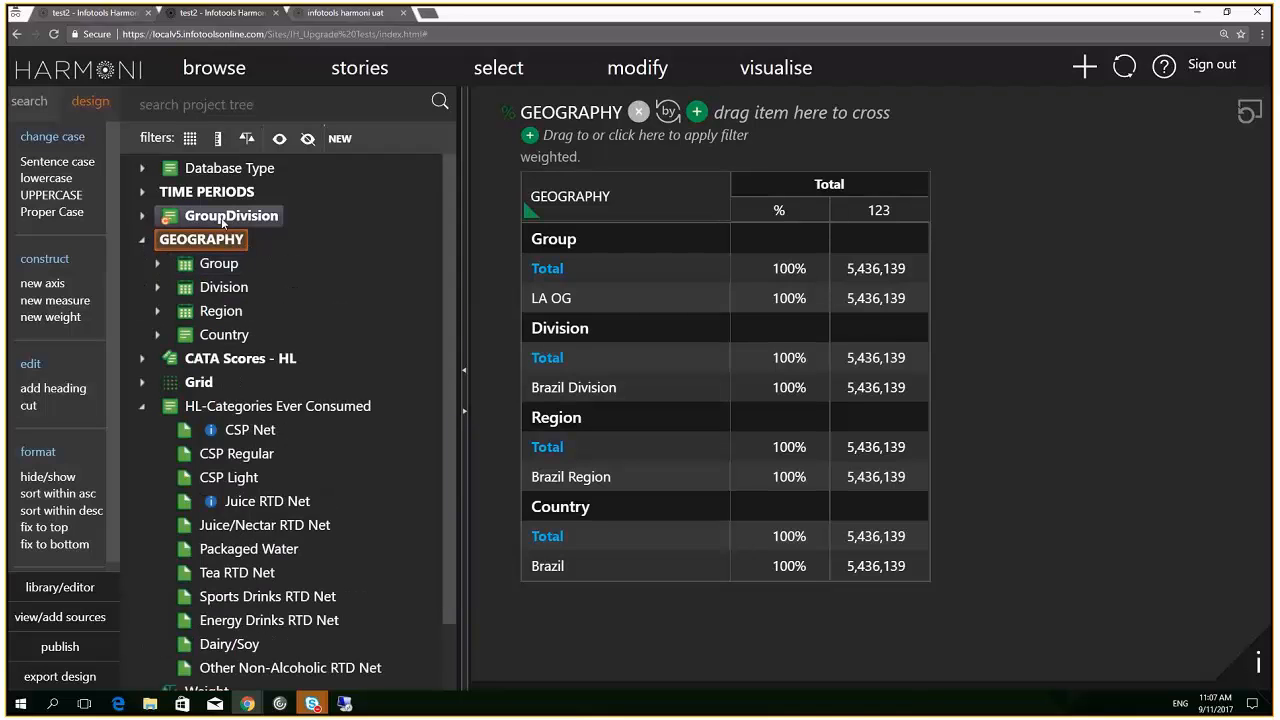
left_click_drag(262, 222, 241, 243)
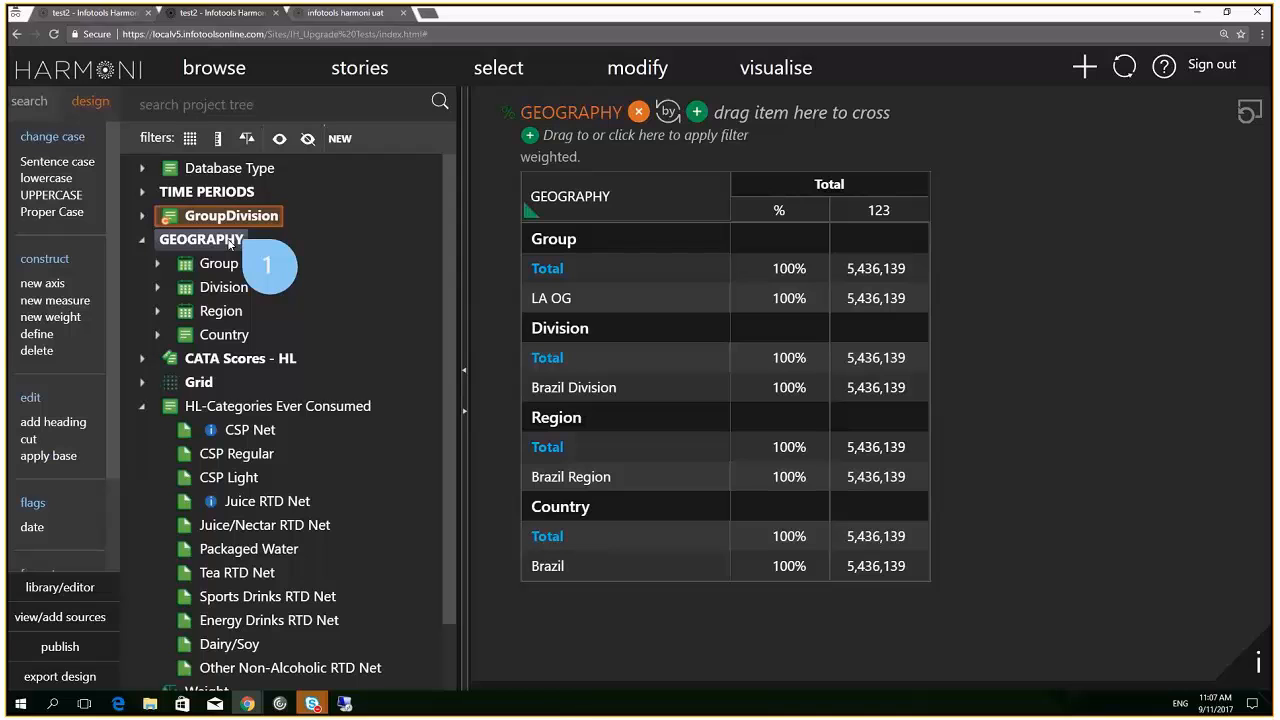
left_click_drag(229, 244, 230, 245)
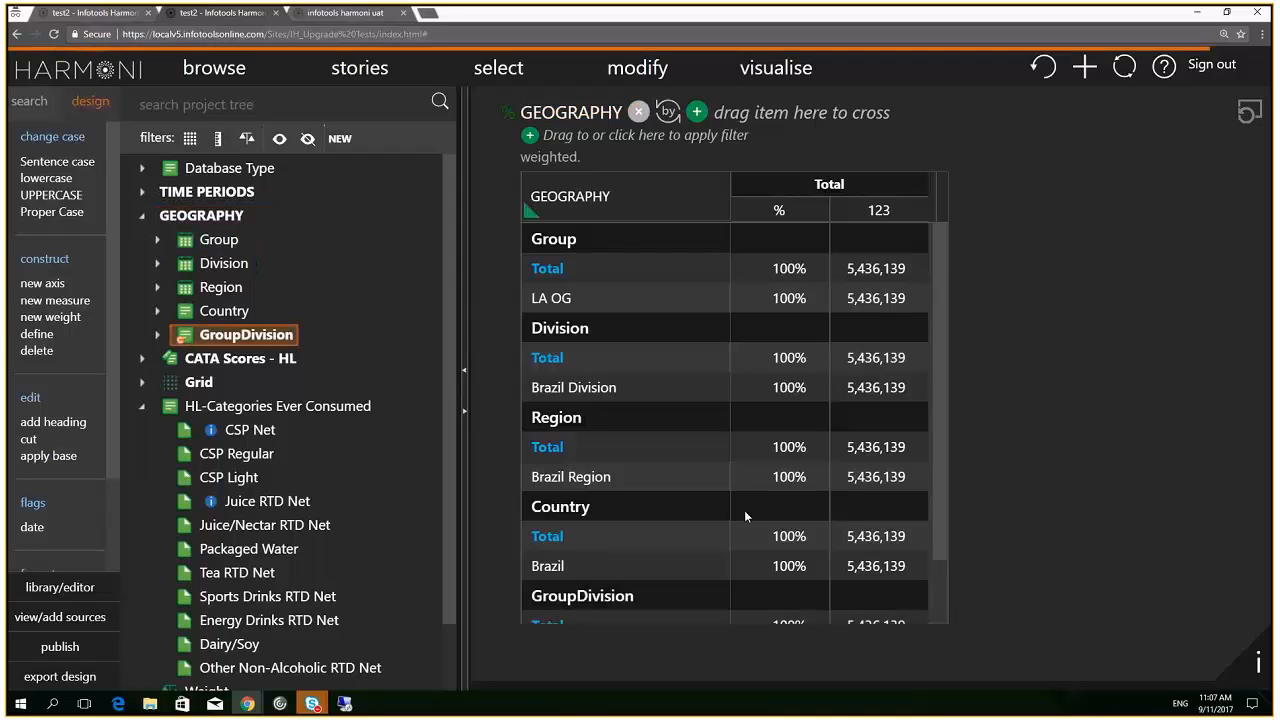
scroll(744, 516, "down", 1)
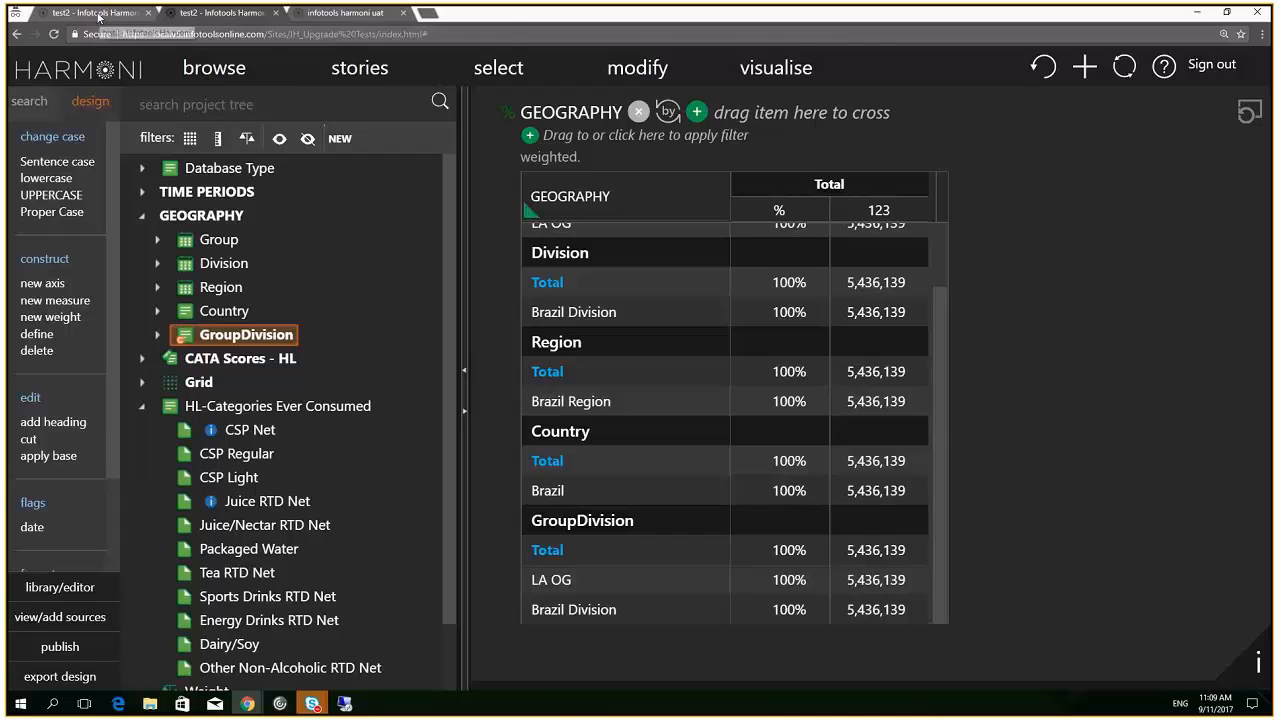
In the other project, expand CATA PYRAMID and rename CATA Pyramid - Neglecters to t1
left_click(97, 13)
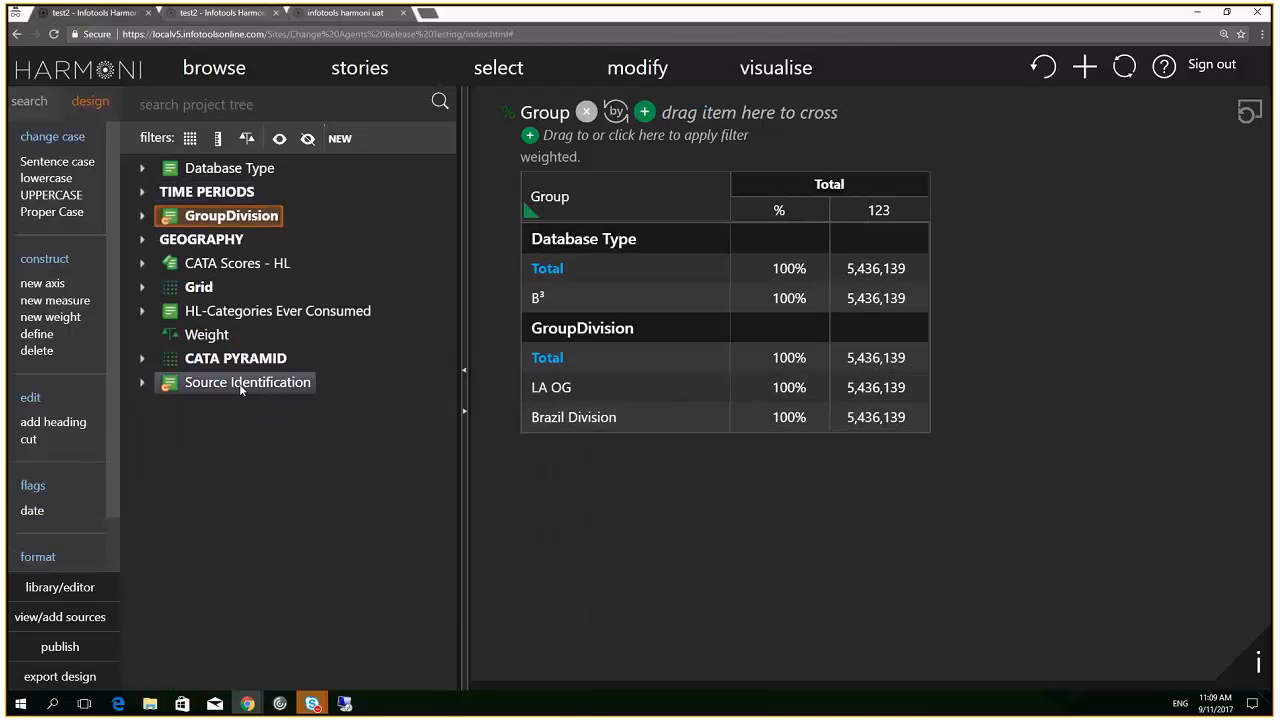
left_click(143, 288)
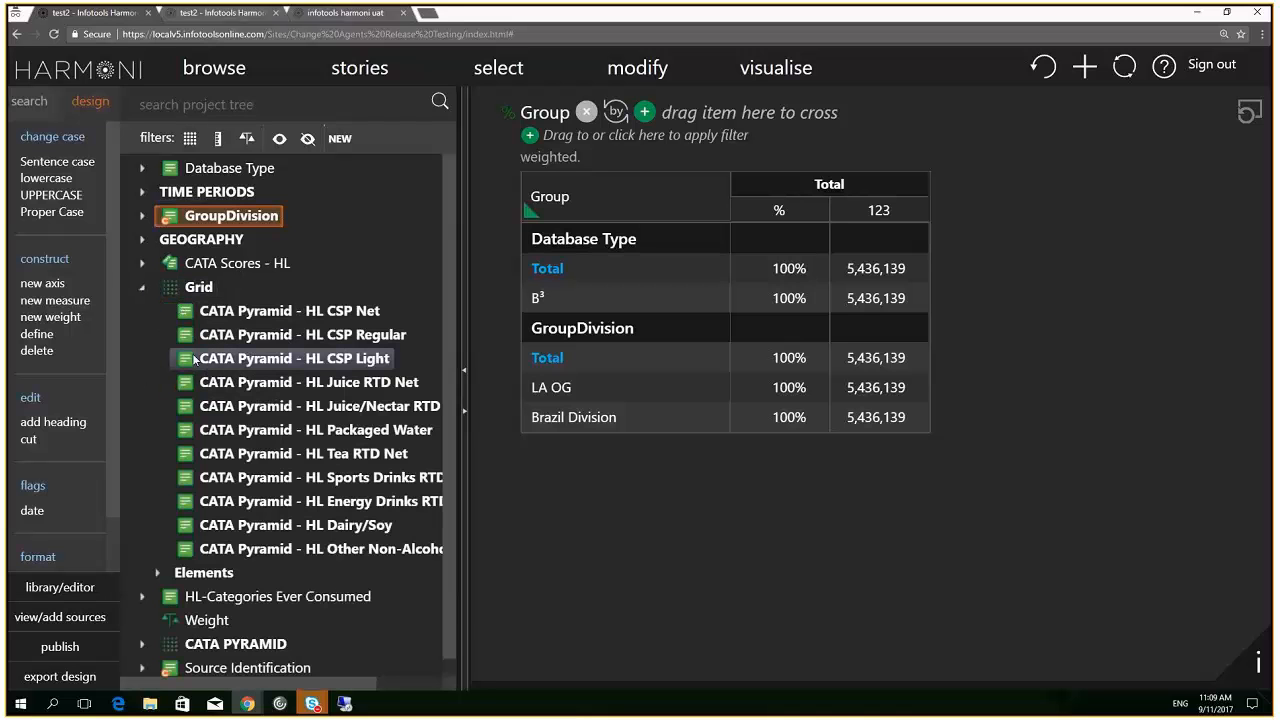
left_click(143, 287)
left_click(143, 358)
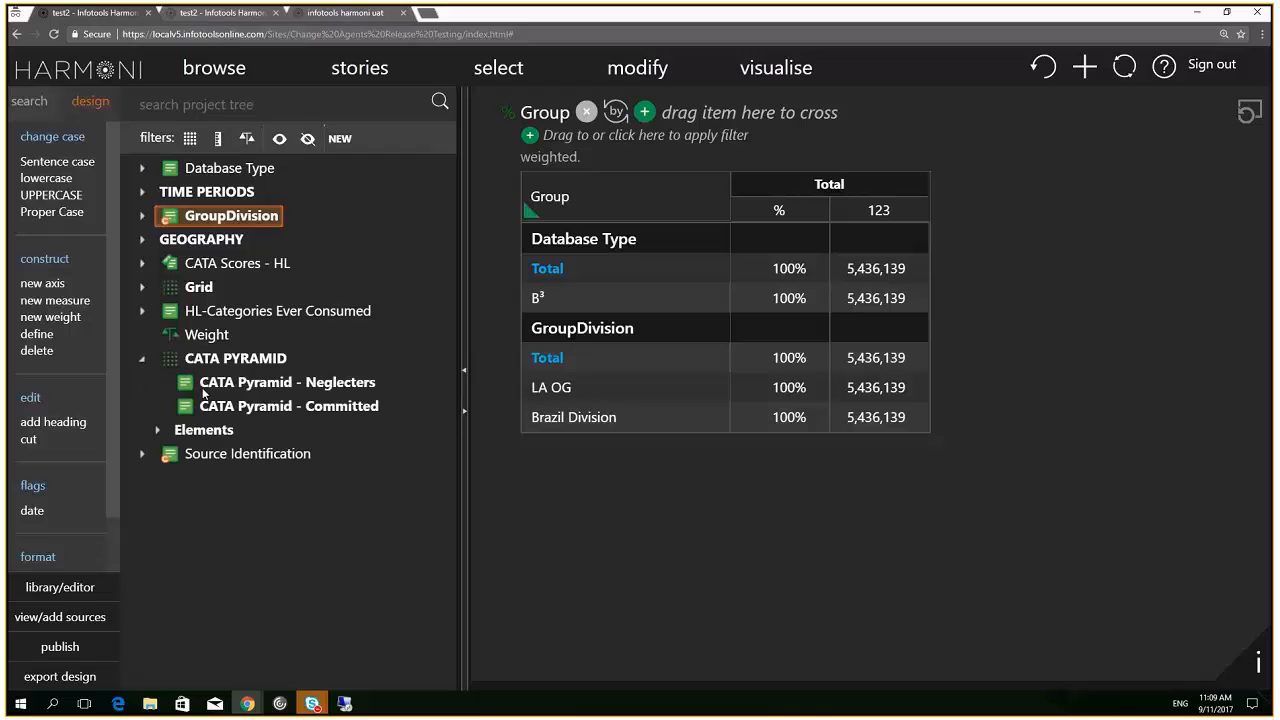
double_click(252, 390)
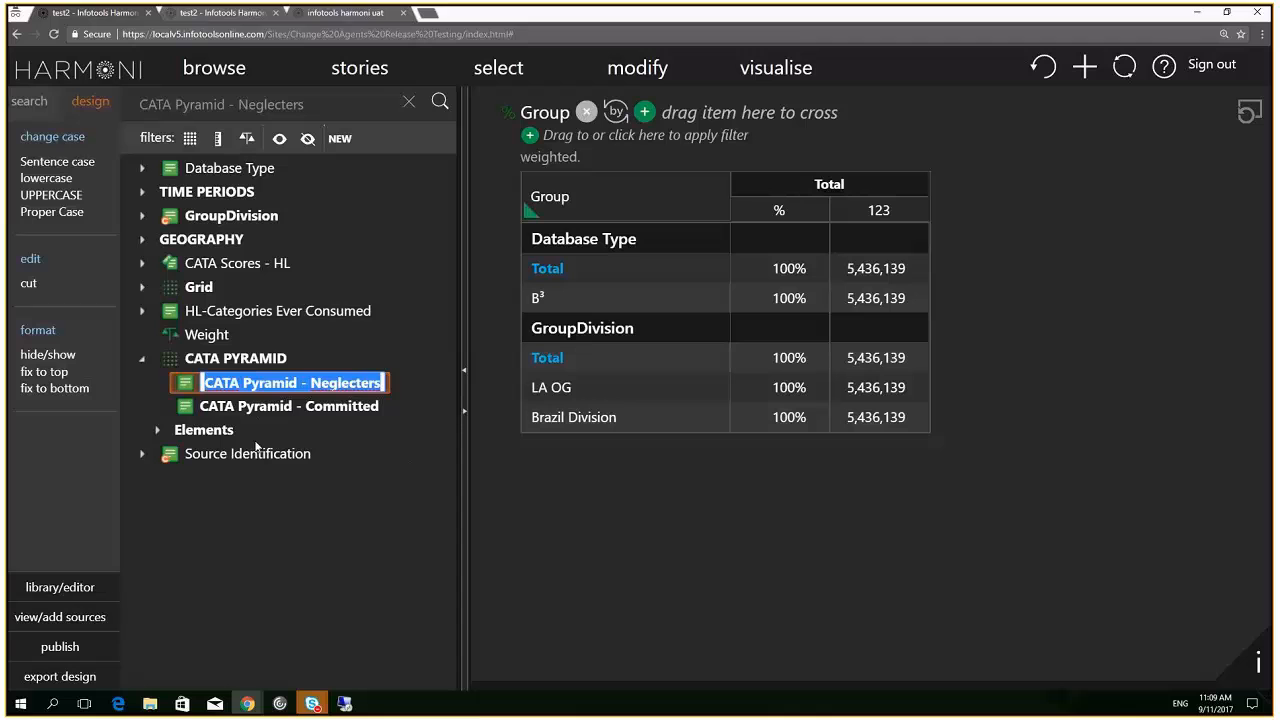
type("t1")
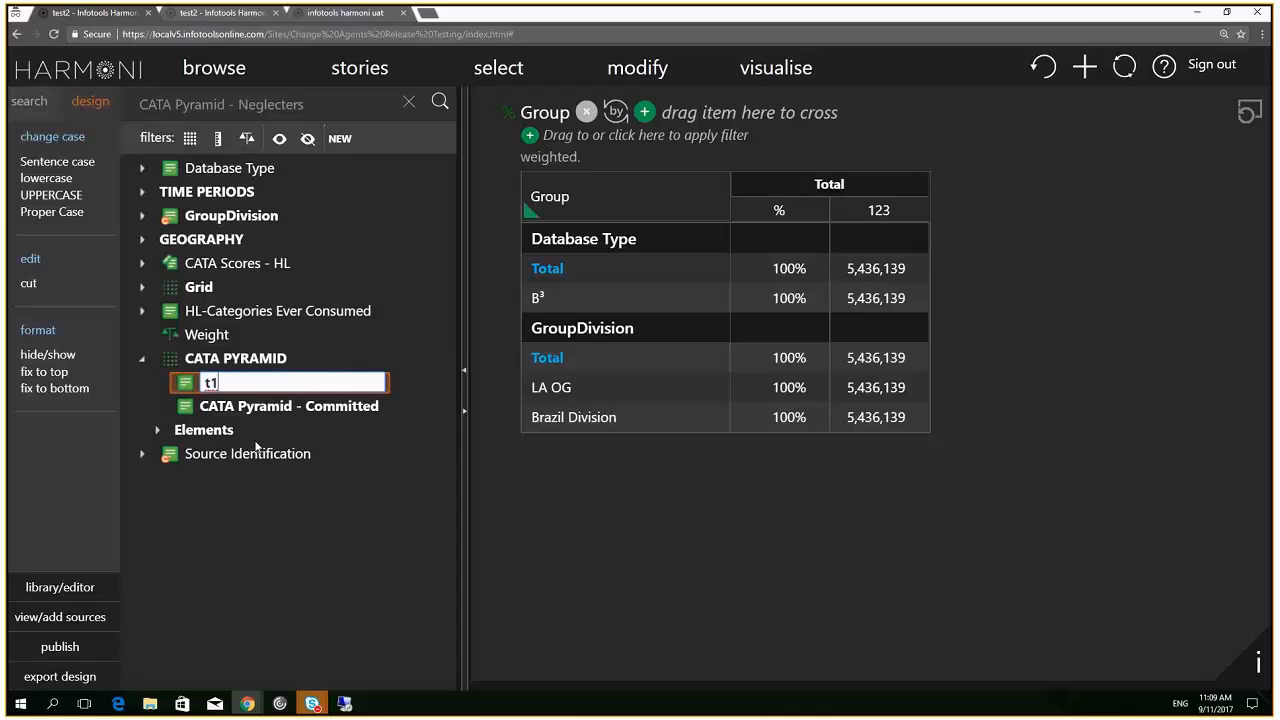
key("Return")
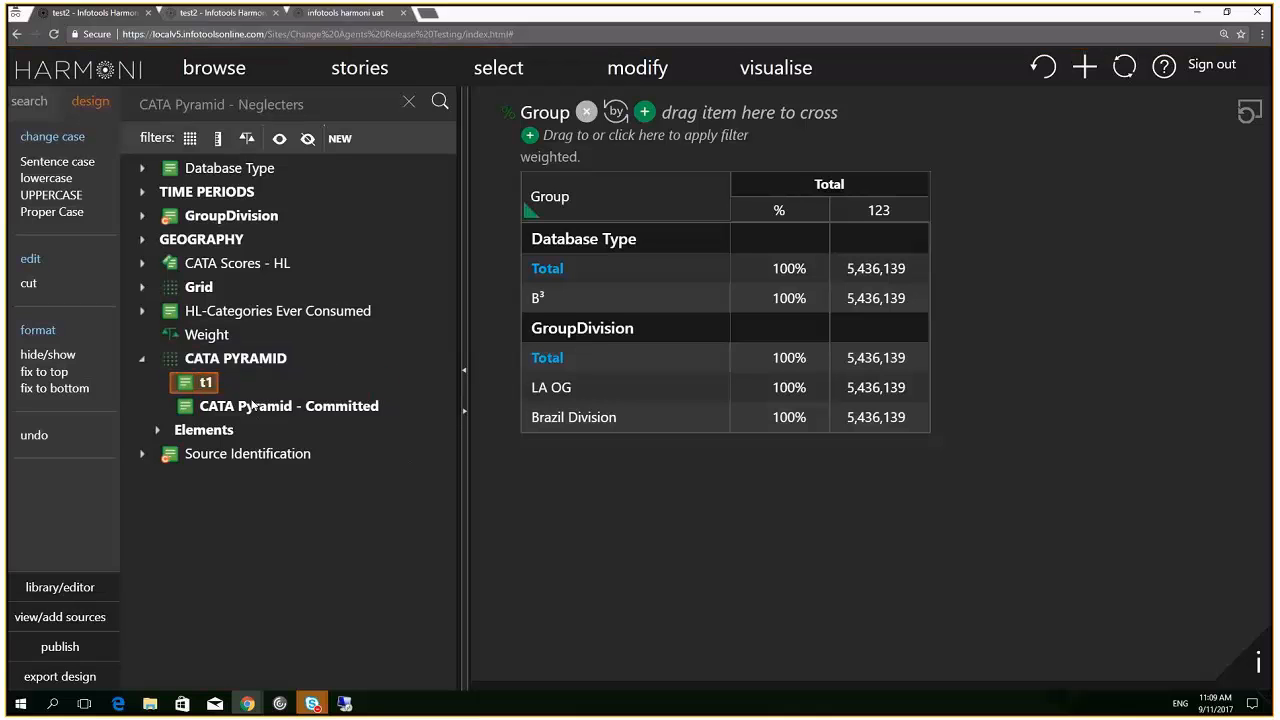
Rename CATA Pyramid - Committed to t2
left_click(250, 405)
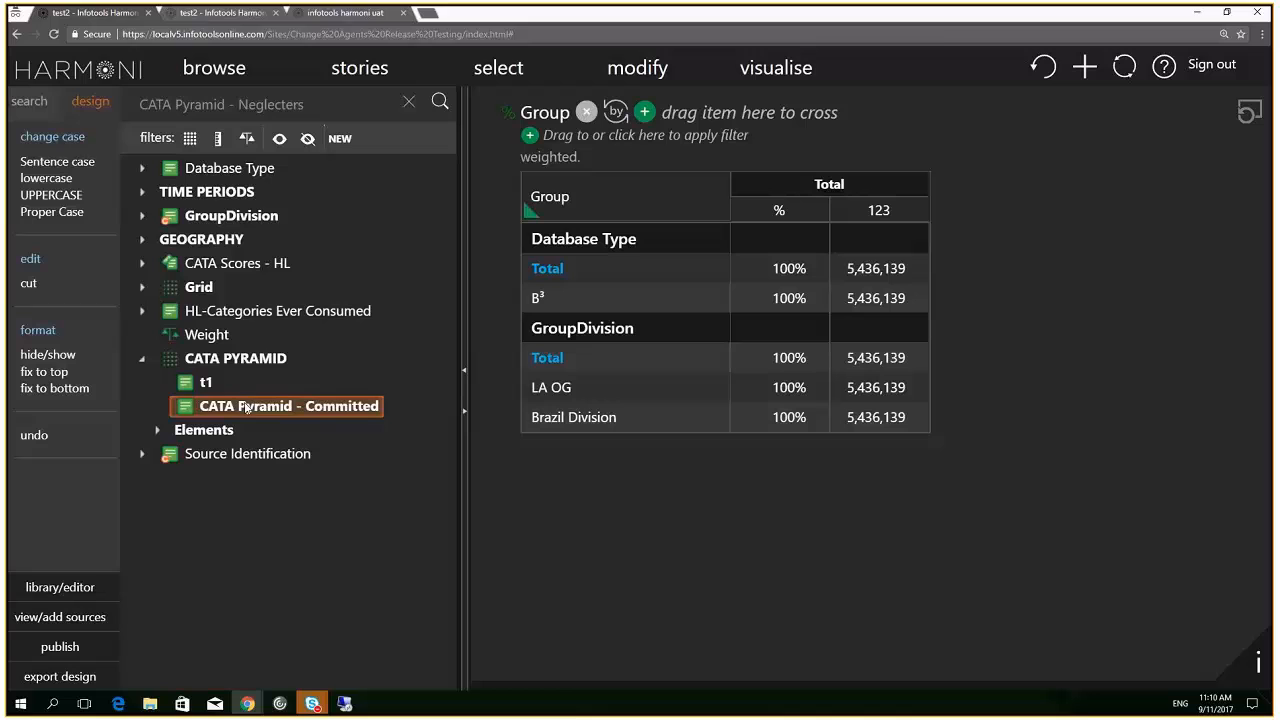
double_click(246, 407)
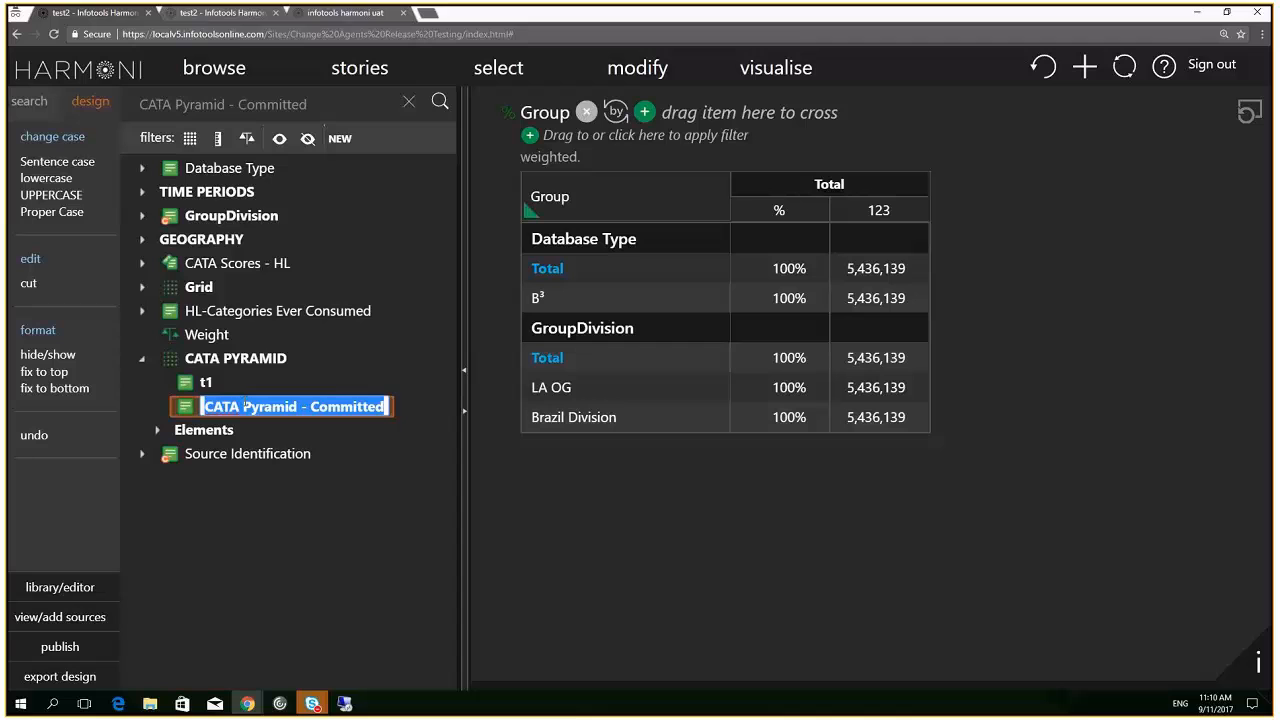
type("t2")
key("Return")
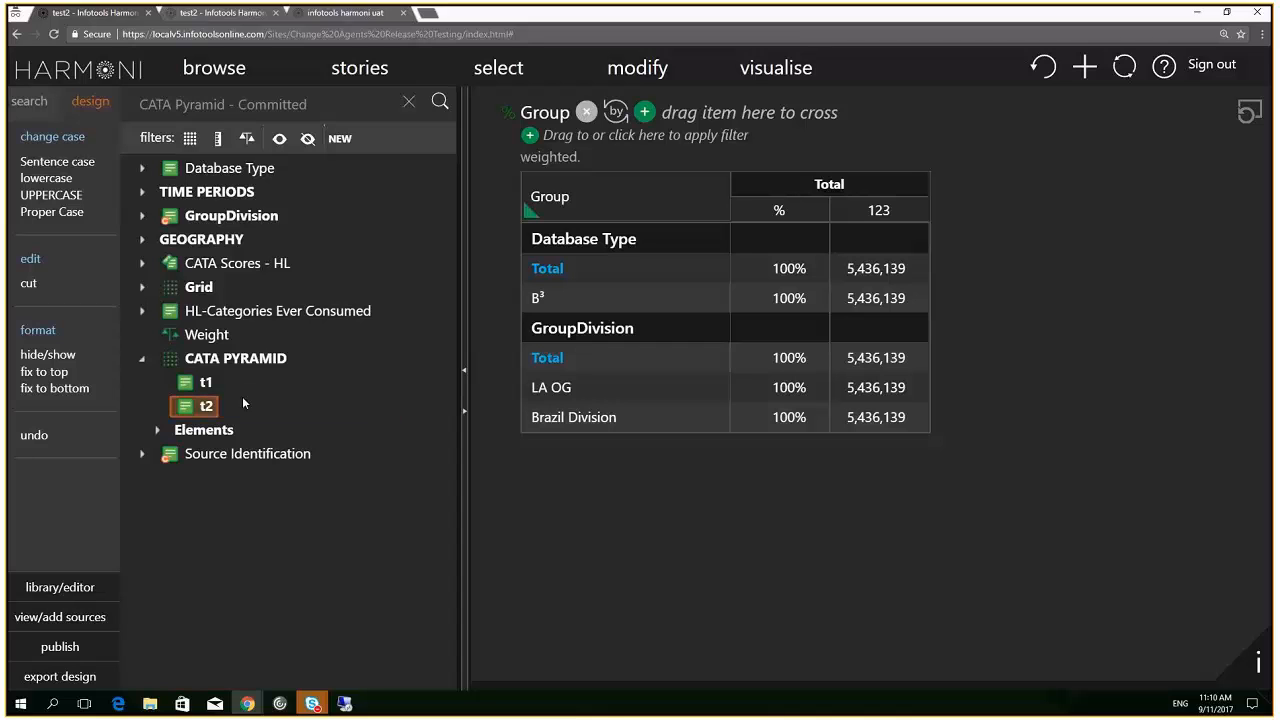
Expand CATA PYRAMID and remove its grid, leaving t1 and t2 as separate items
left_click(247, 405)
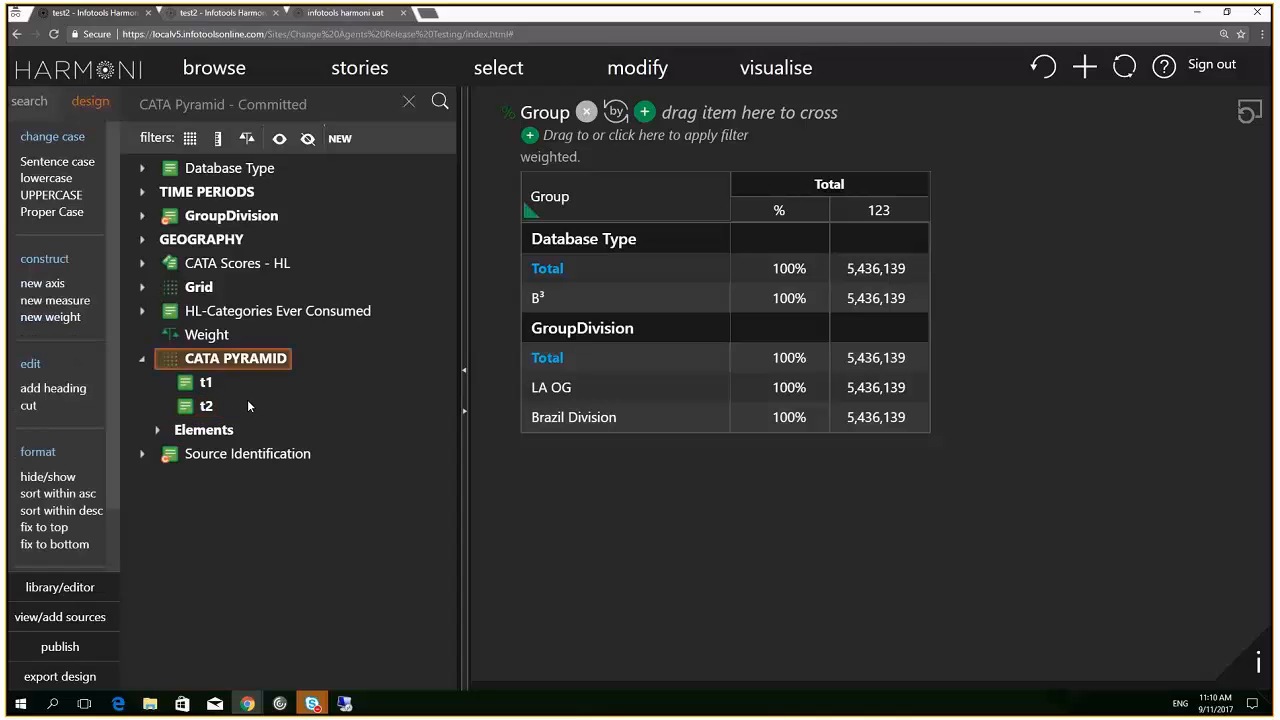
key("Left")
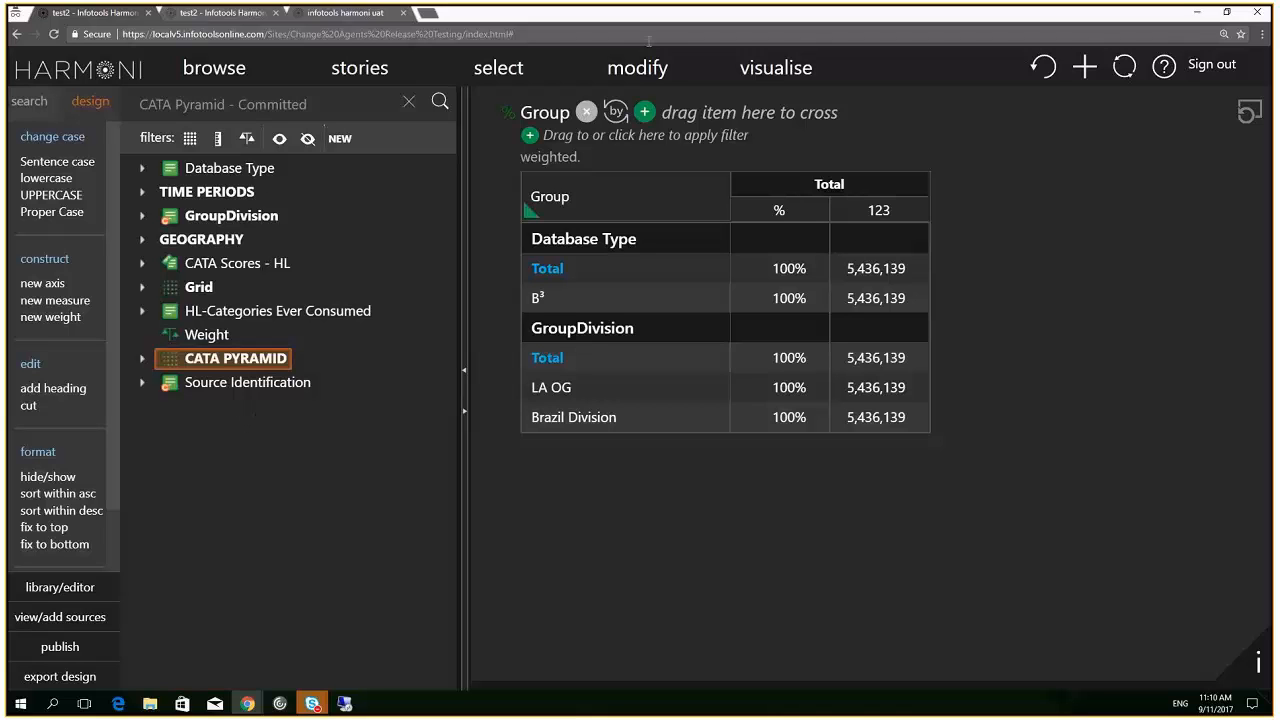
left_click(141, 358)
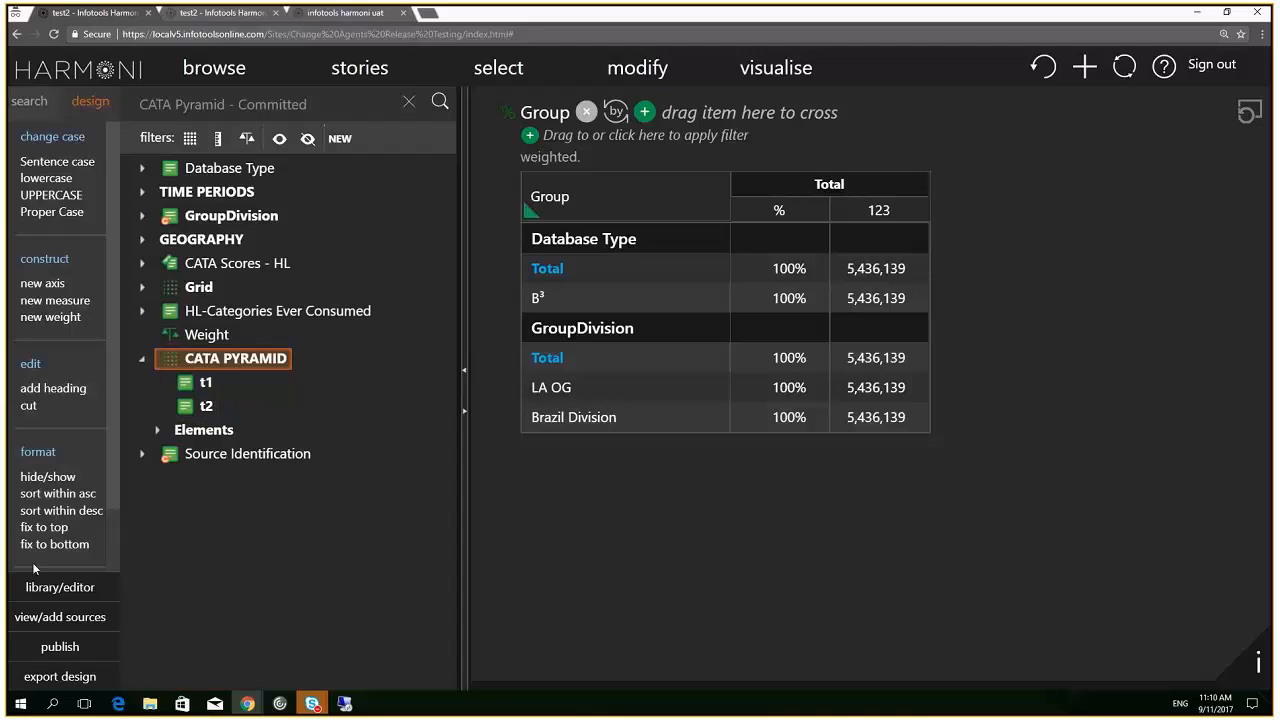
scroll(83, 478, "down", 2)
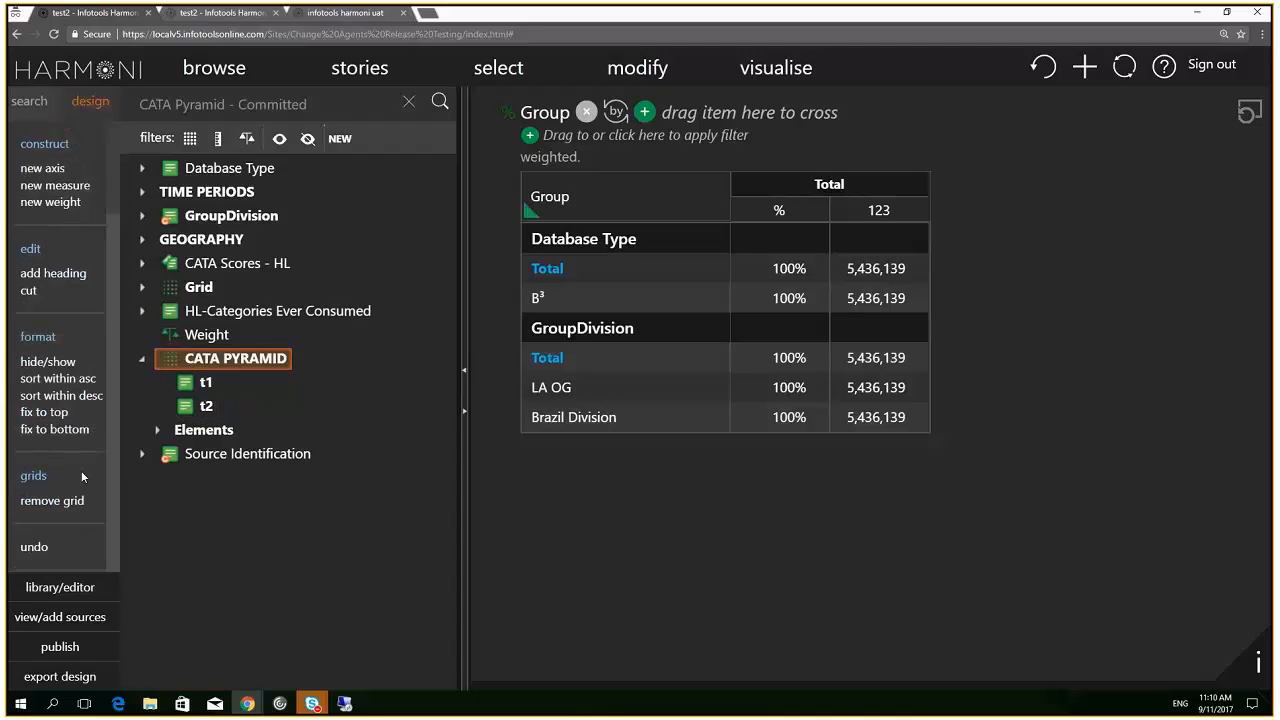
left_click(64, 510)
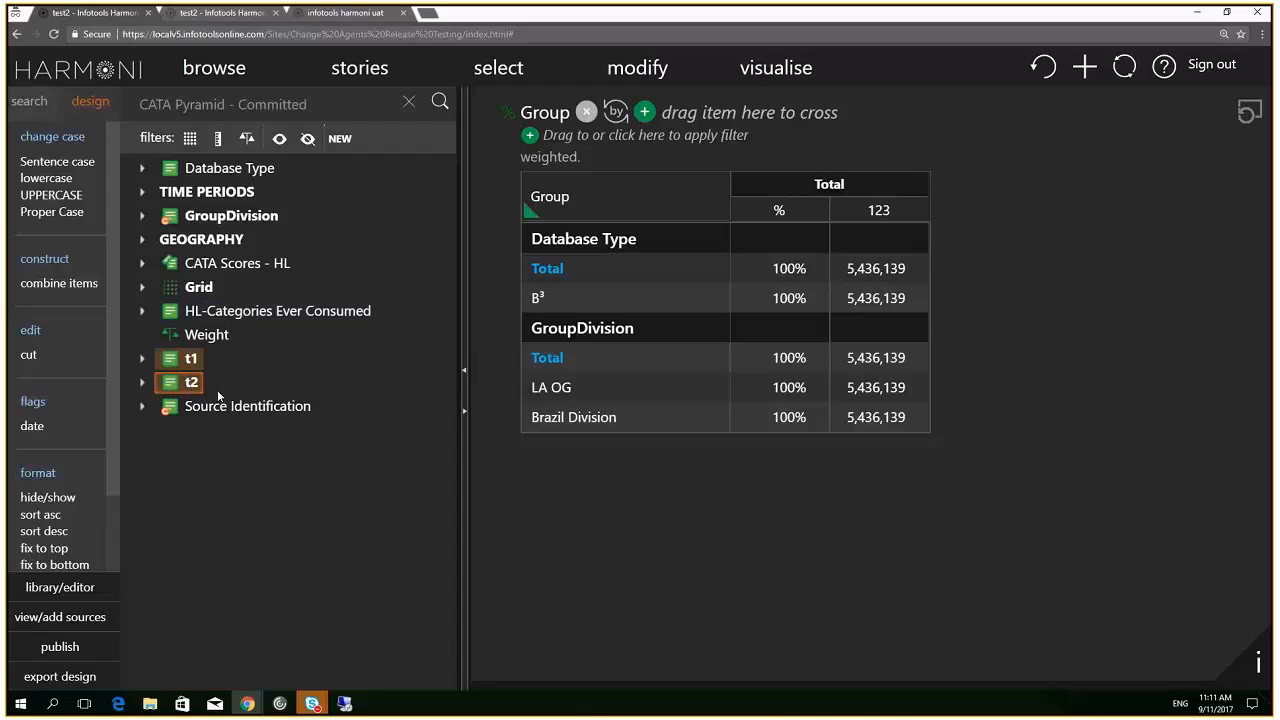
In the other test2 project, rename the CATA PYRAMID items to t1 and t2
left_click(222, 14)
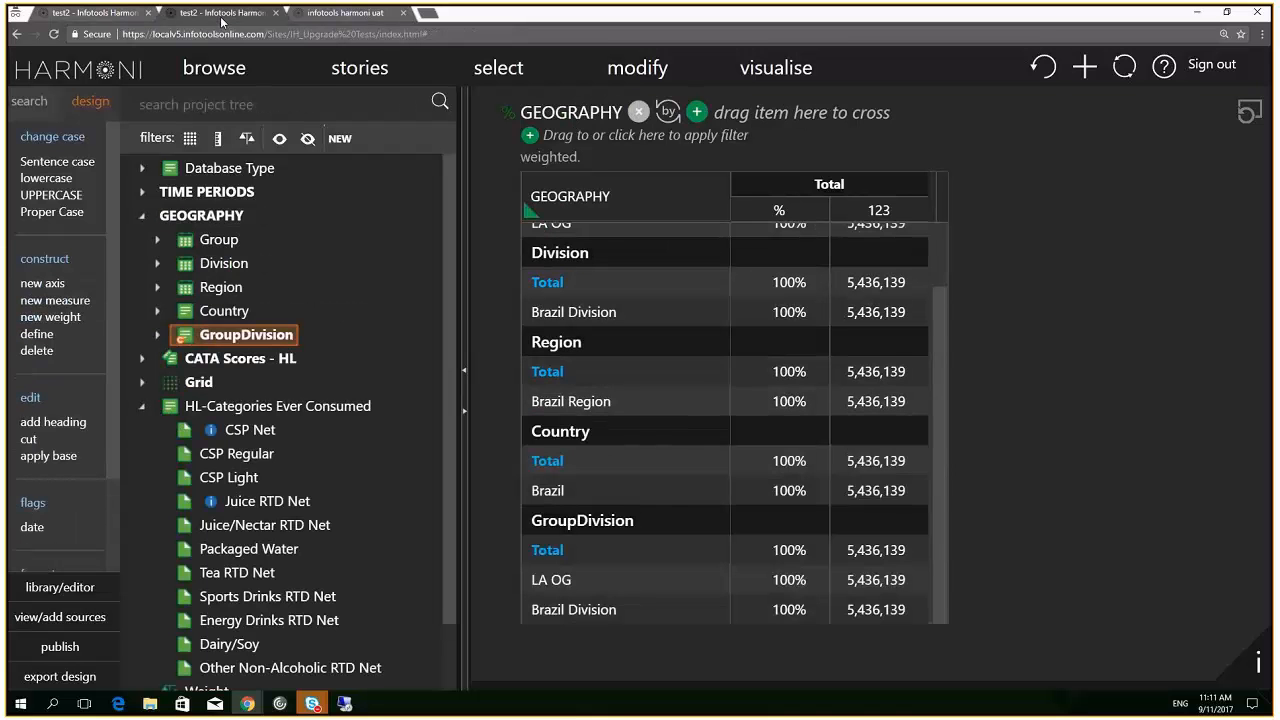
left_click(143, 407)
left_click(142, 453)
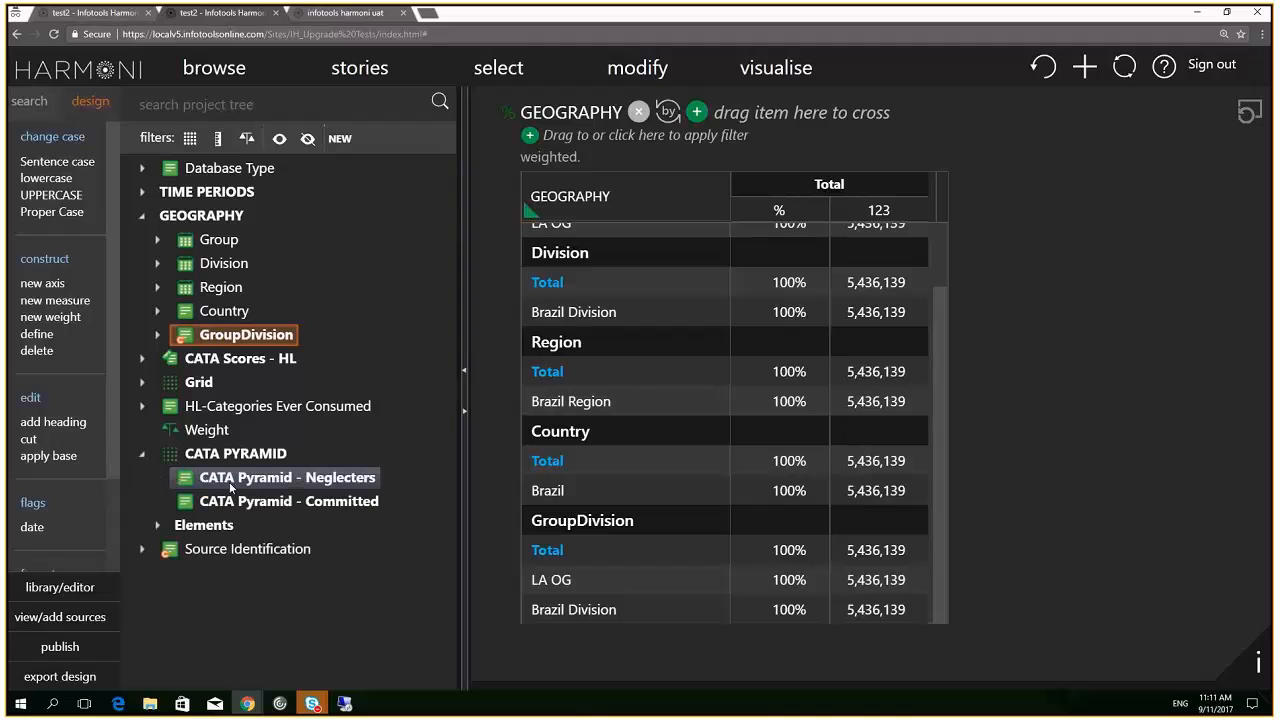
left_click(224, 480)
left_click(224, 479)
type("t")
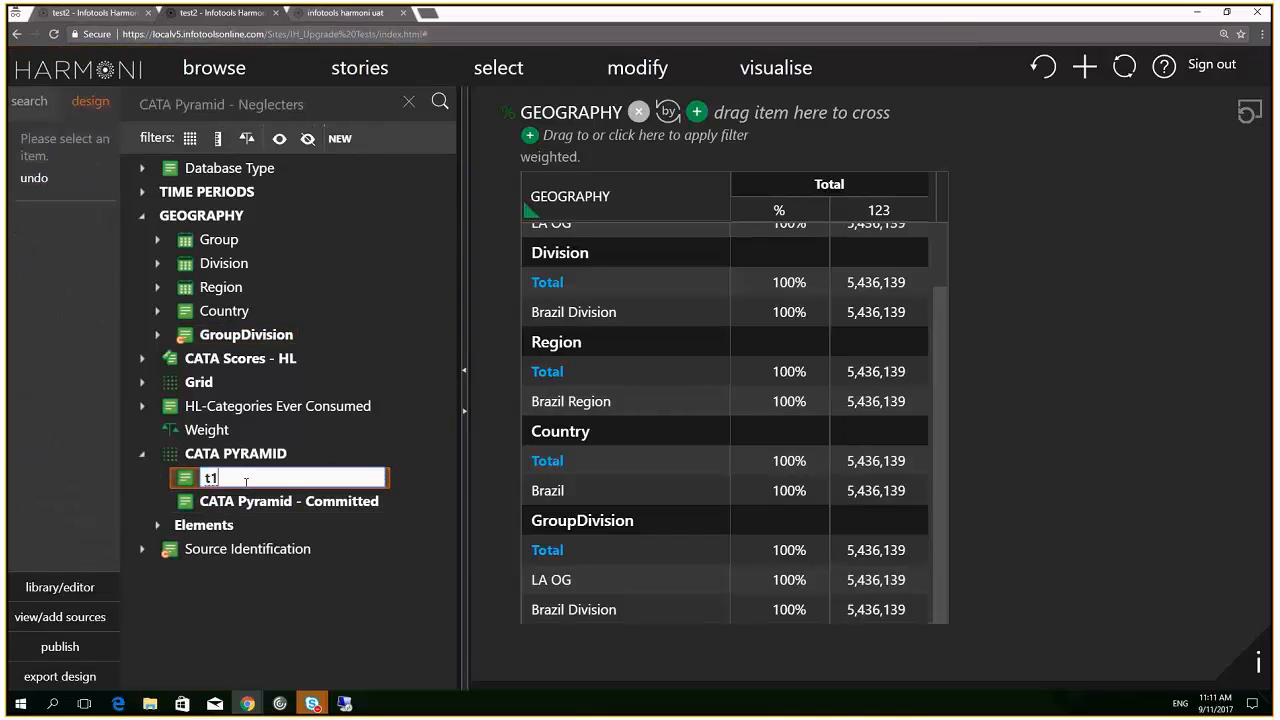
type("1")
double_click(240, 502)
type("t2")
Remove the CATA PYRAMID grid and revert the items to their original labels
double_click(221, 525)
double_click(228, 455)
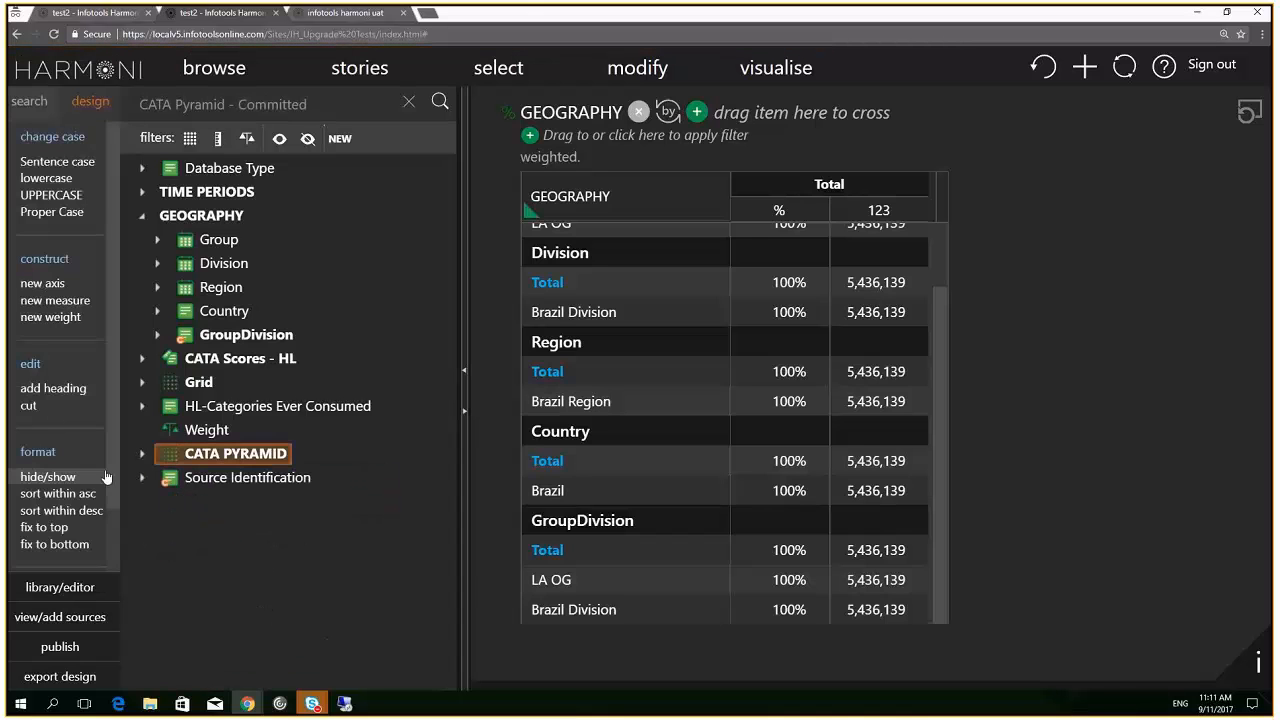
scroll(95, 485, "down", 2)
left_click(63, 508)
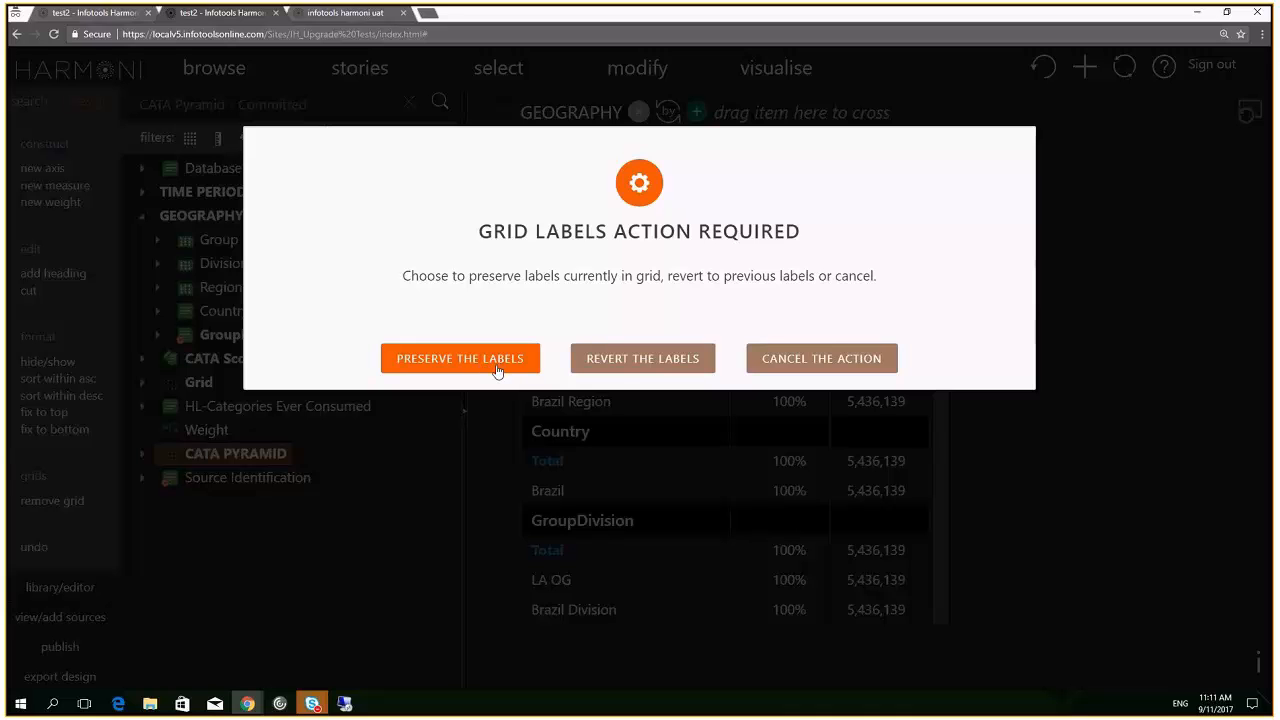
left_click(627, 358)
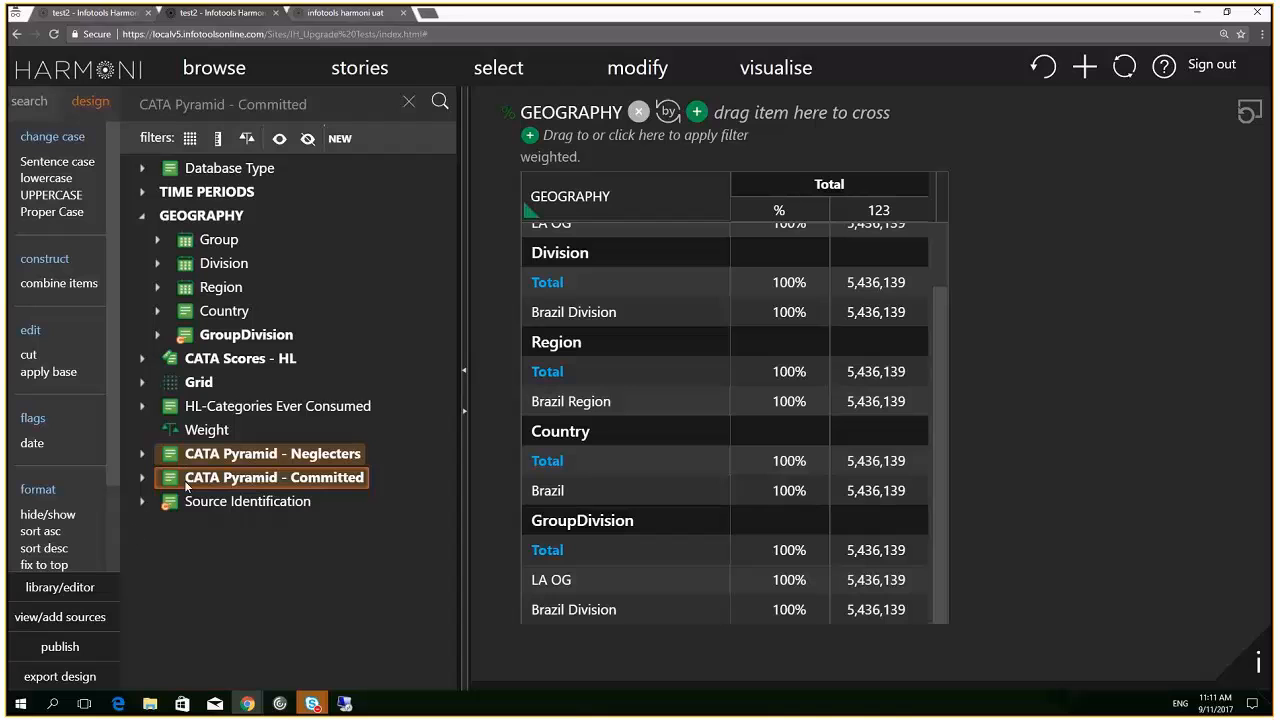
Combine the two CATA Pyramid items into a new grid and expand it
scroll(61, 548, "down", 3)
left_click(42, 500)
left_click(142, 454)
Rename CATA Pyramid - Neglecters to region and collapse the grid
left_click(209, 479)
left_click(209, 479)
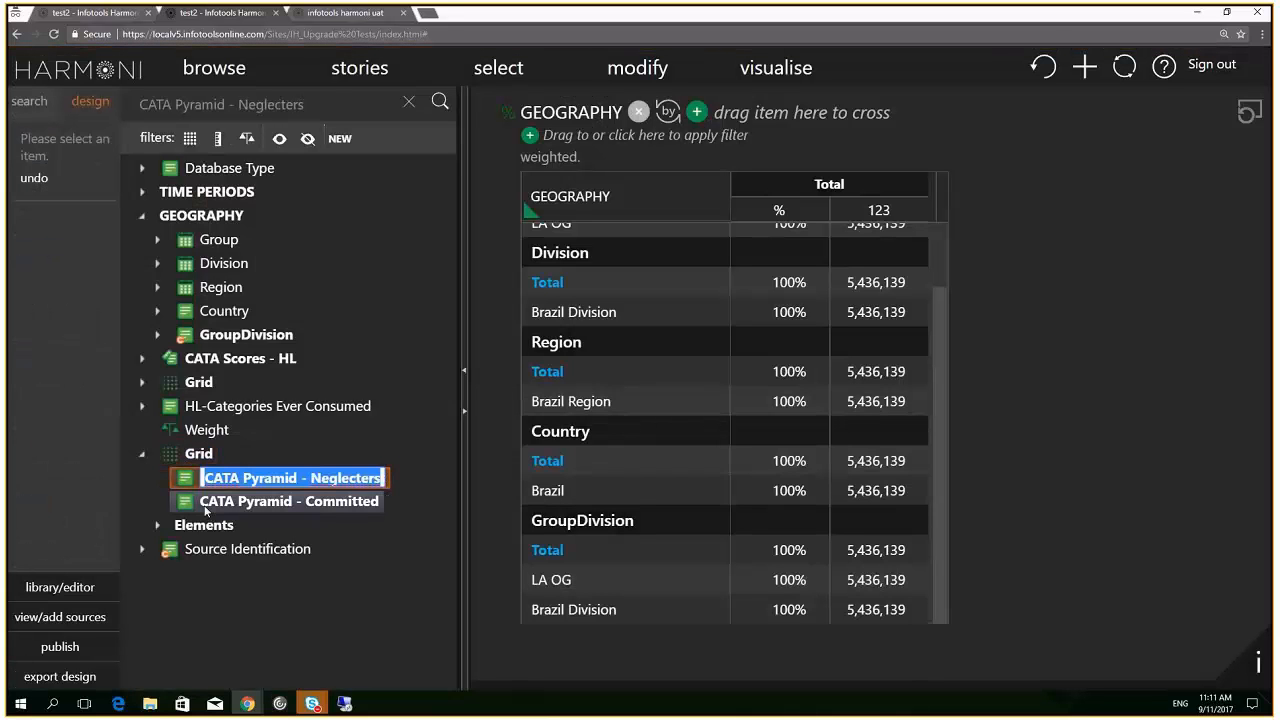
type("reg")
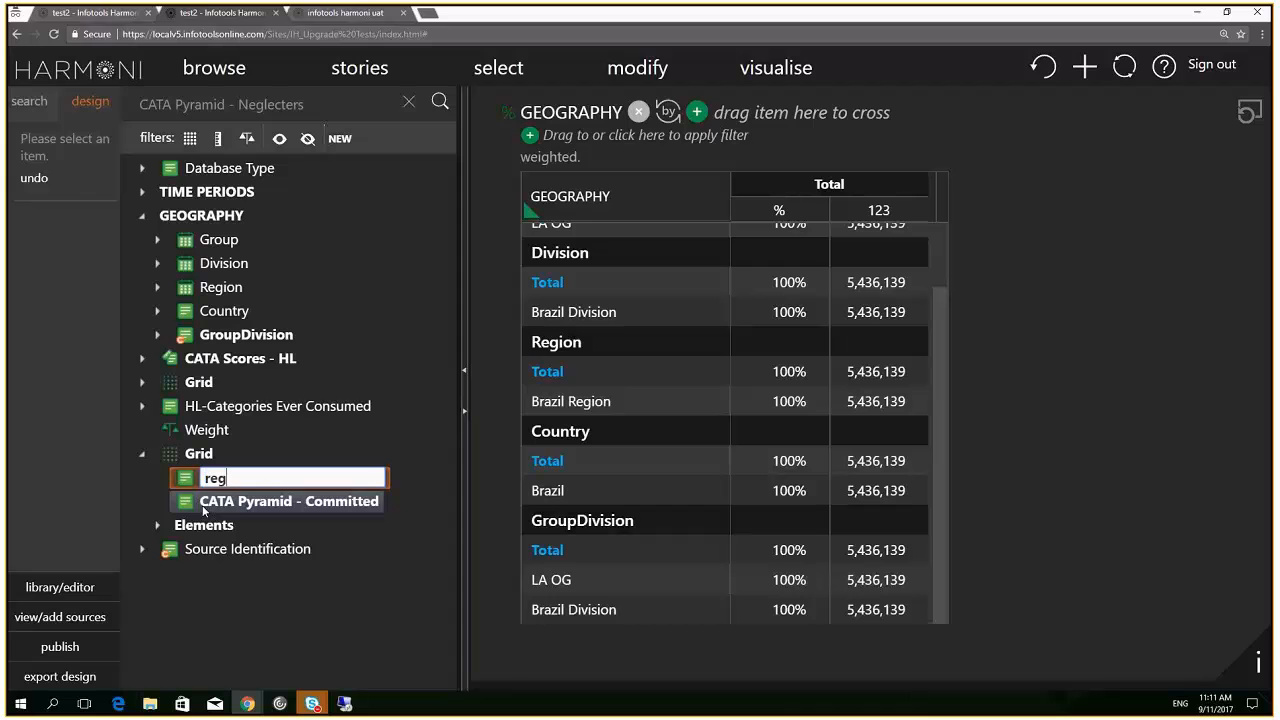
type("ion")
key("Return")
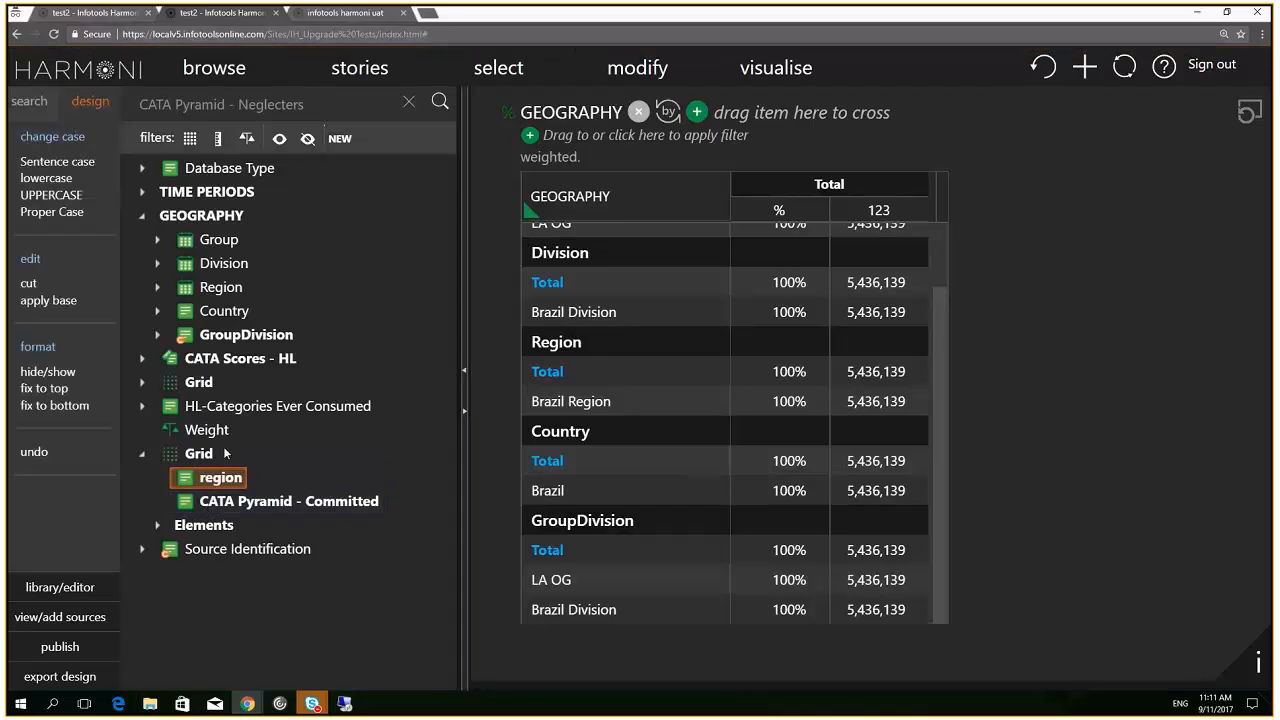
double_click(190, 455)
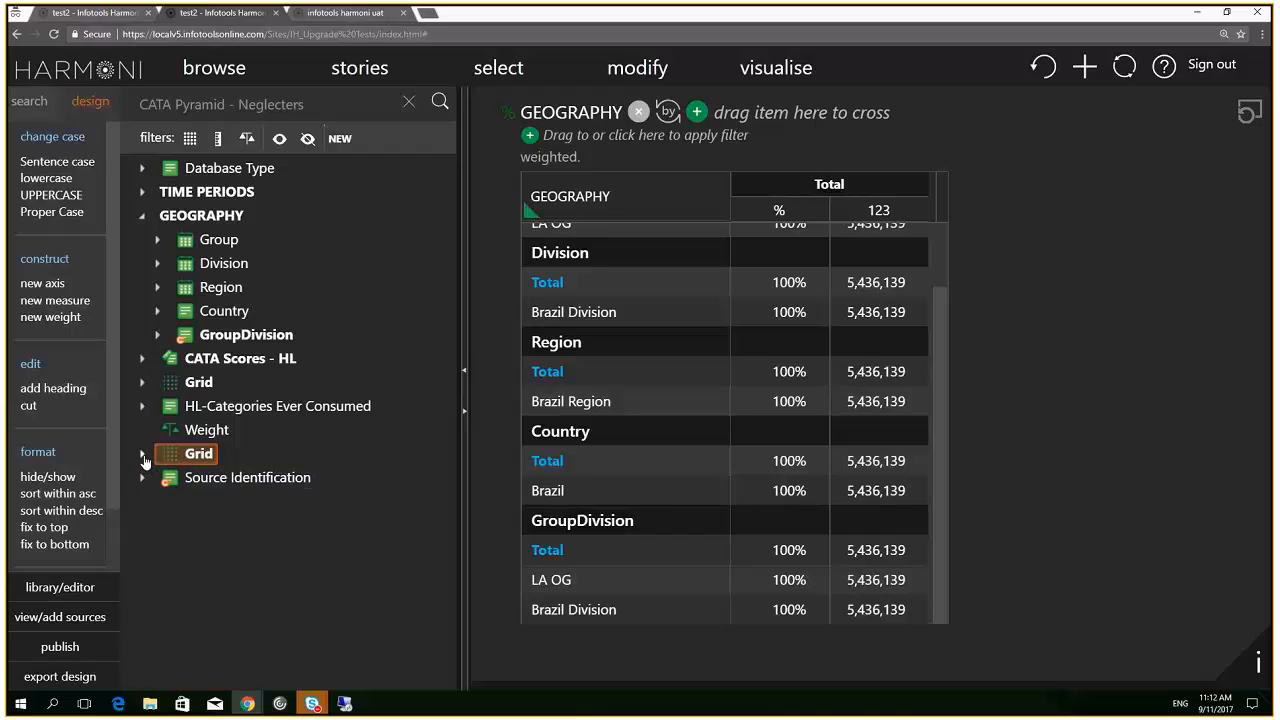
Remove the grid holding region and revert to the original CATA Pyramid labels
left_click(142, 453)
scroll(75, 505, "down", 1)
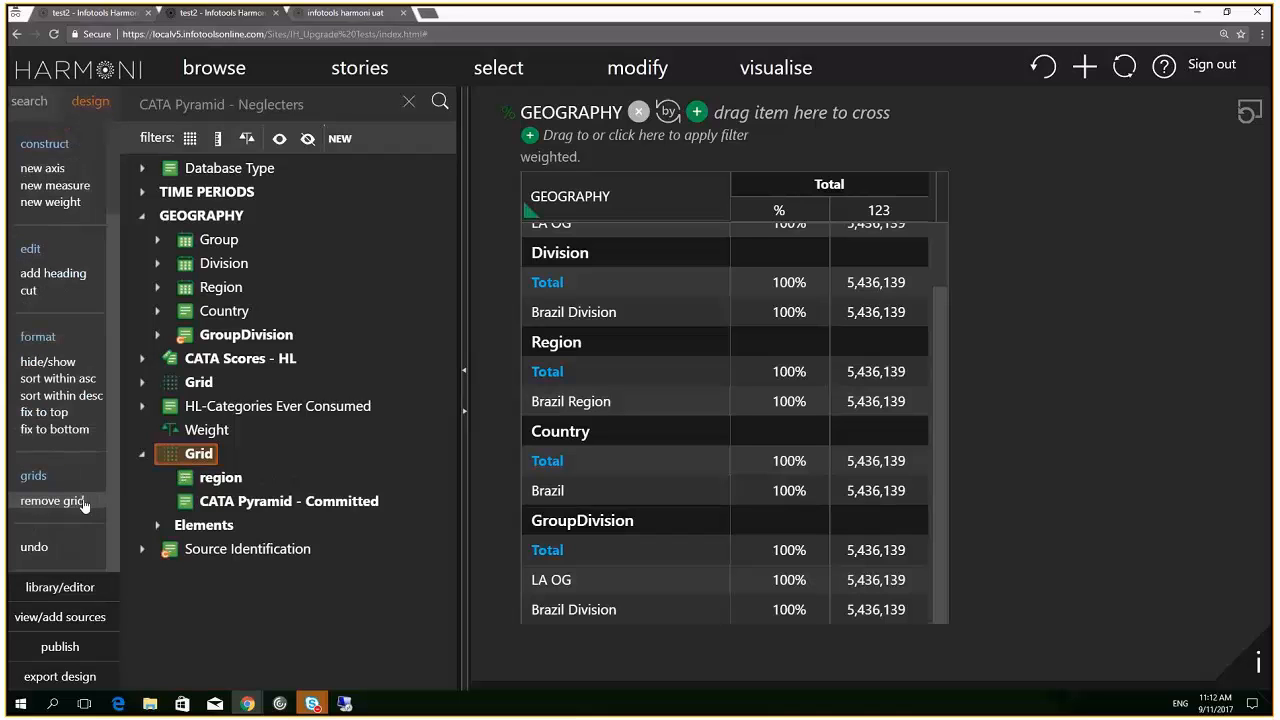
left_click(77, 503)
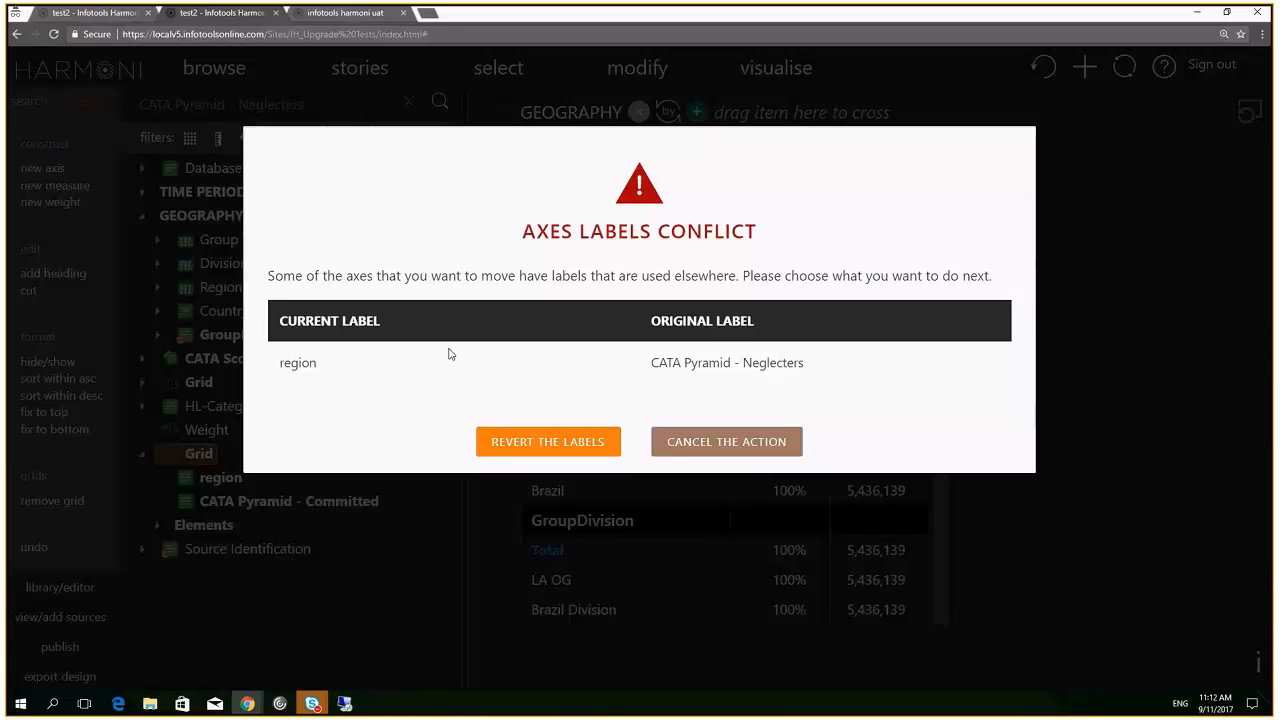
left_click(522, 445)
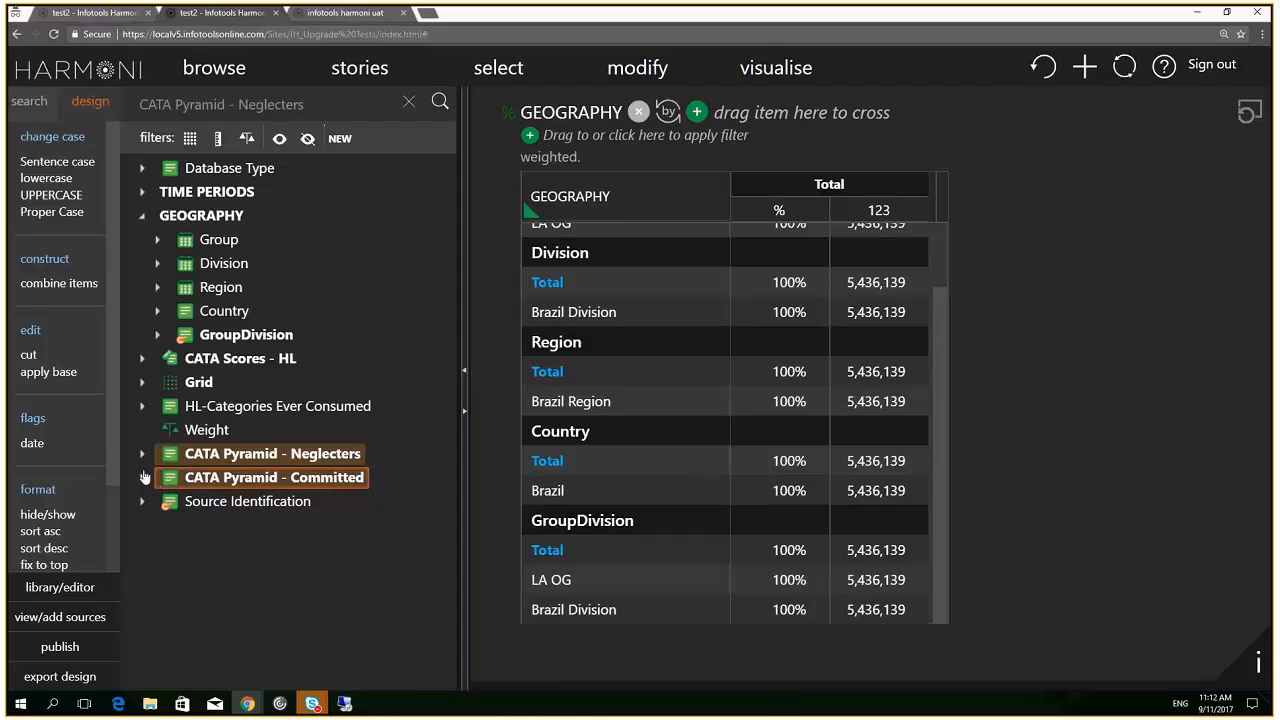
Combine the two CATA Pyramid items into a grid again and expand it
scroll(90, 518, "down", 3)
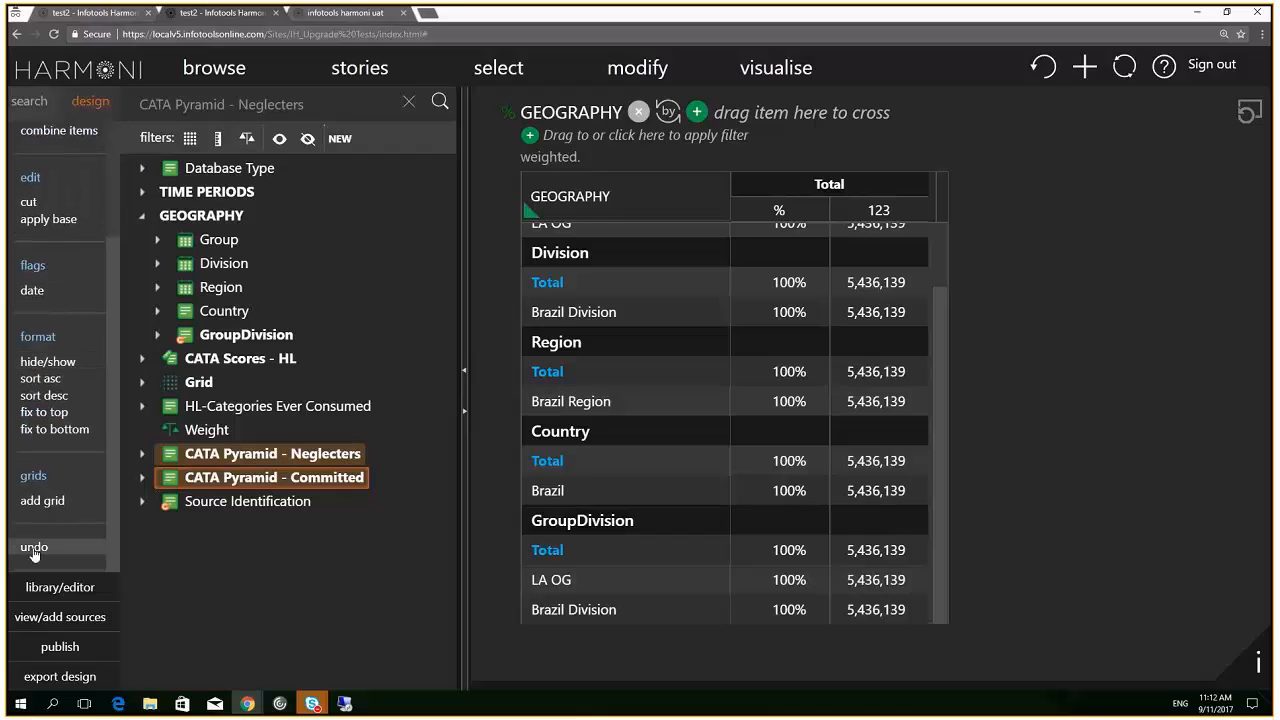
left_click(44, 501)
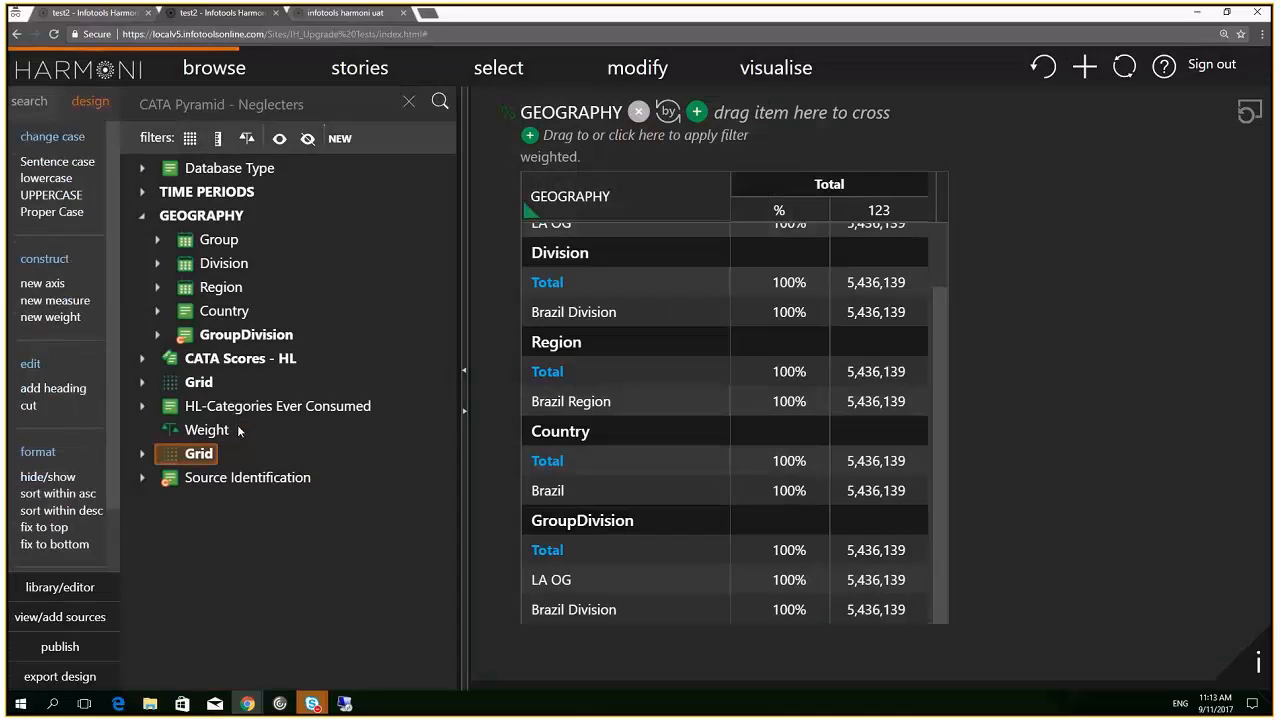
left_click(142, 455)
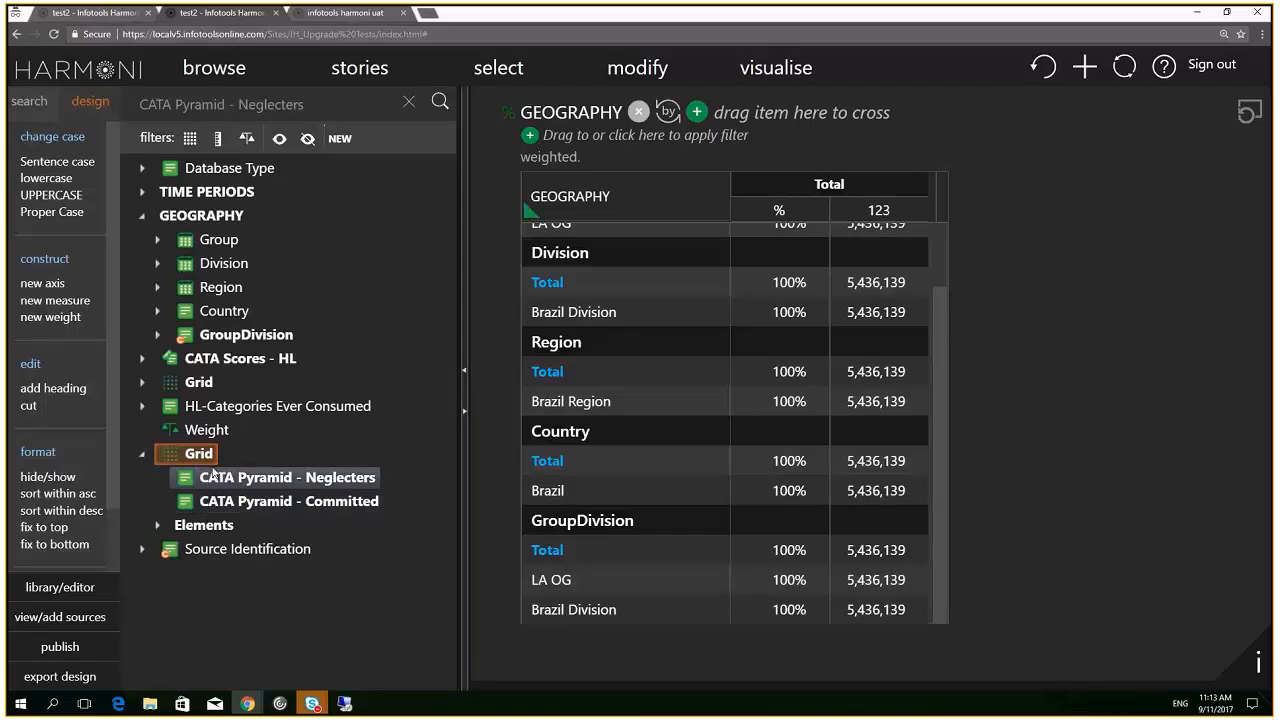
Rename CATA Pyramid - Neglecters to t1, then revert it to its previous label
left_click(214, 477)
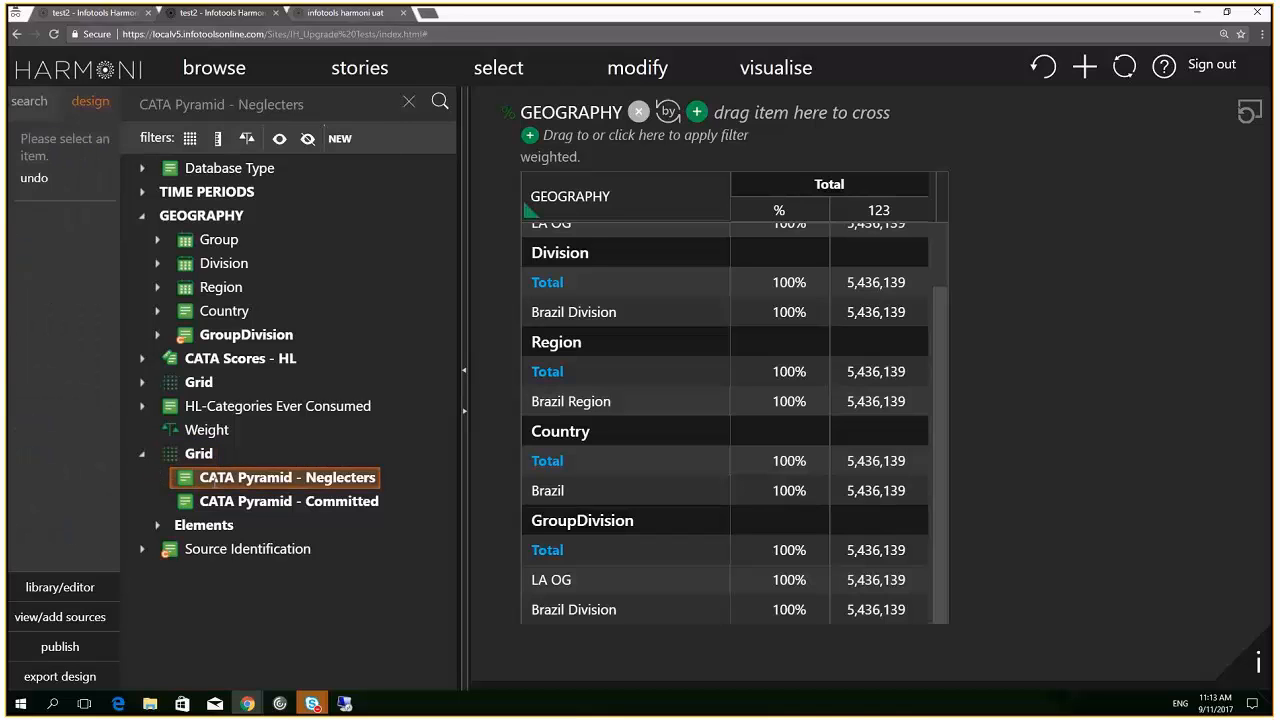
left_click(214, 479)
type("t1")
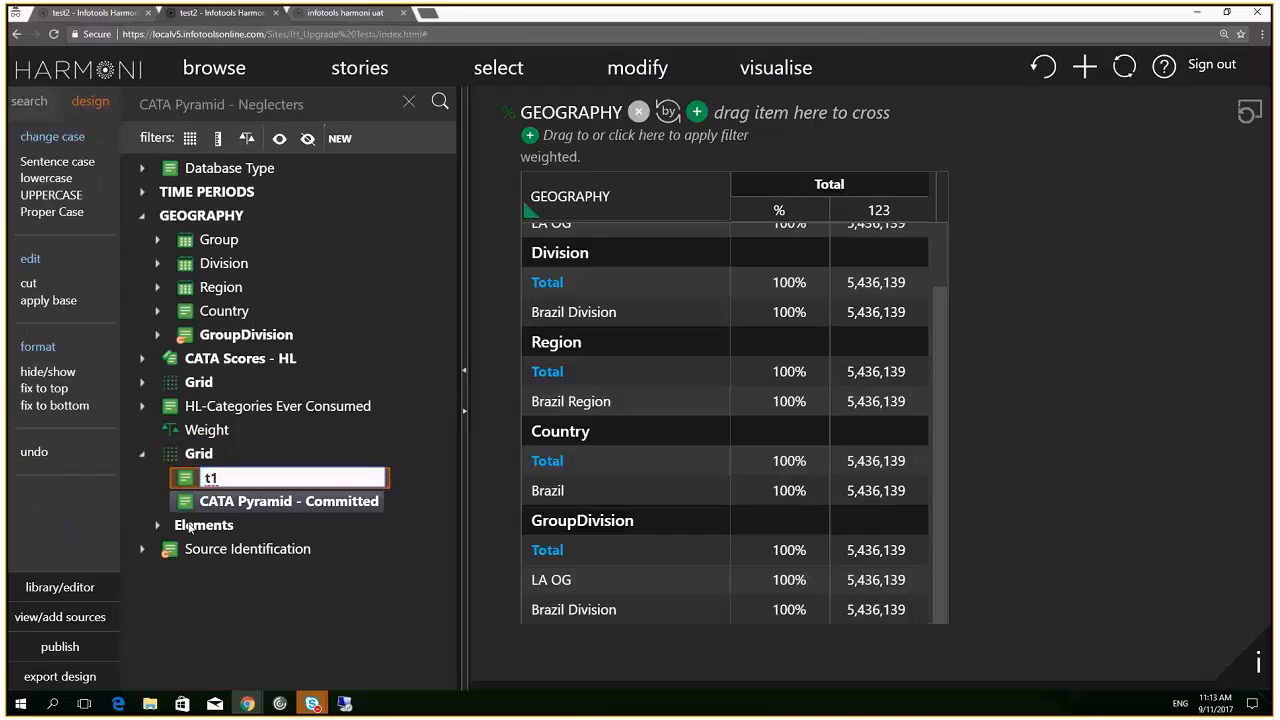
key("Return")
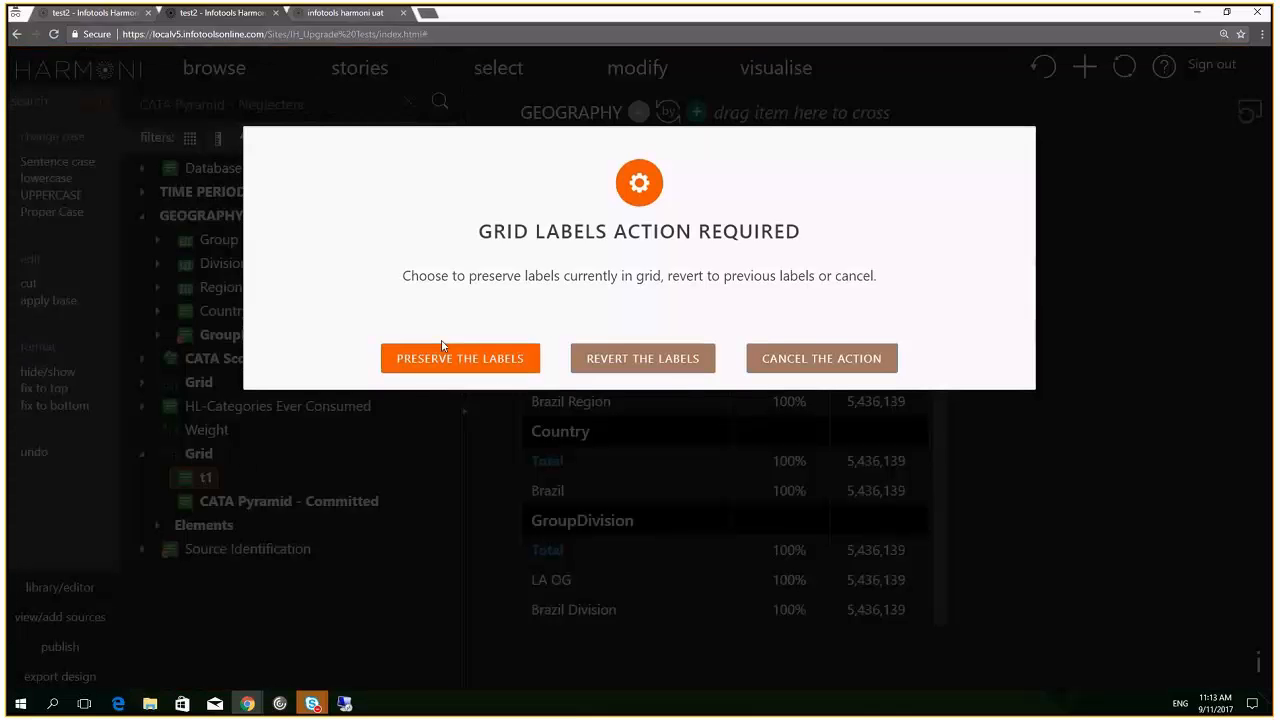
left_click(633, 360)
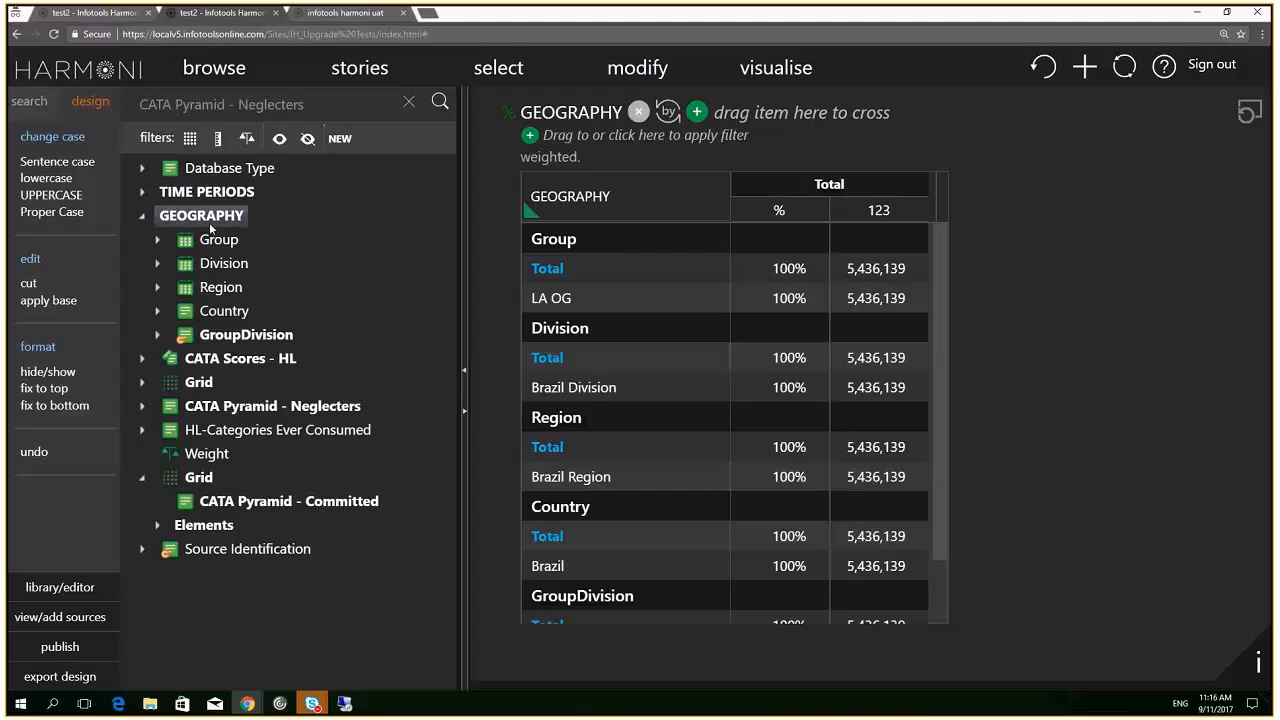
Select the Region variable under GEOGRAPHY in the variable tree
left_click(215, 289)
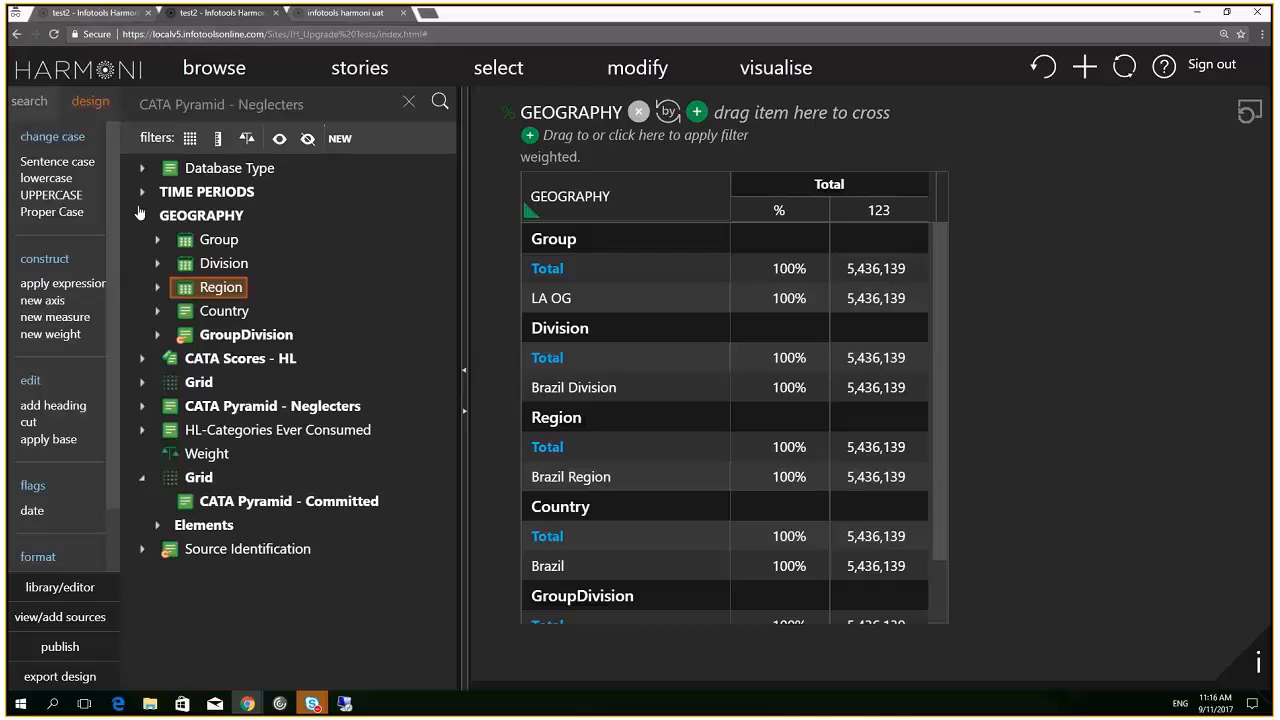
Return to the CATA Pyramid - Committed page and select GroupDivision under GEOGRAPHY
left_click(121, 18)
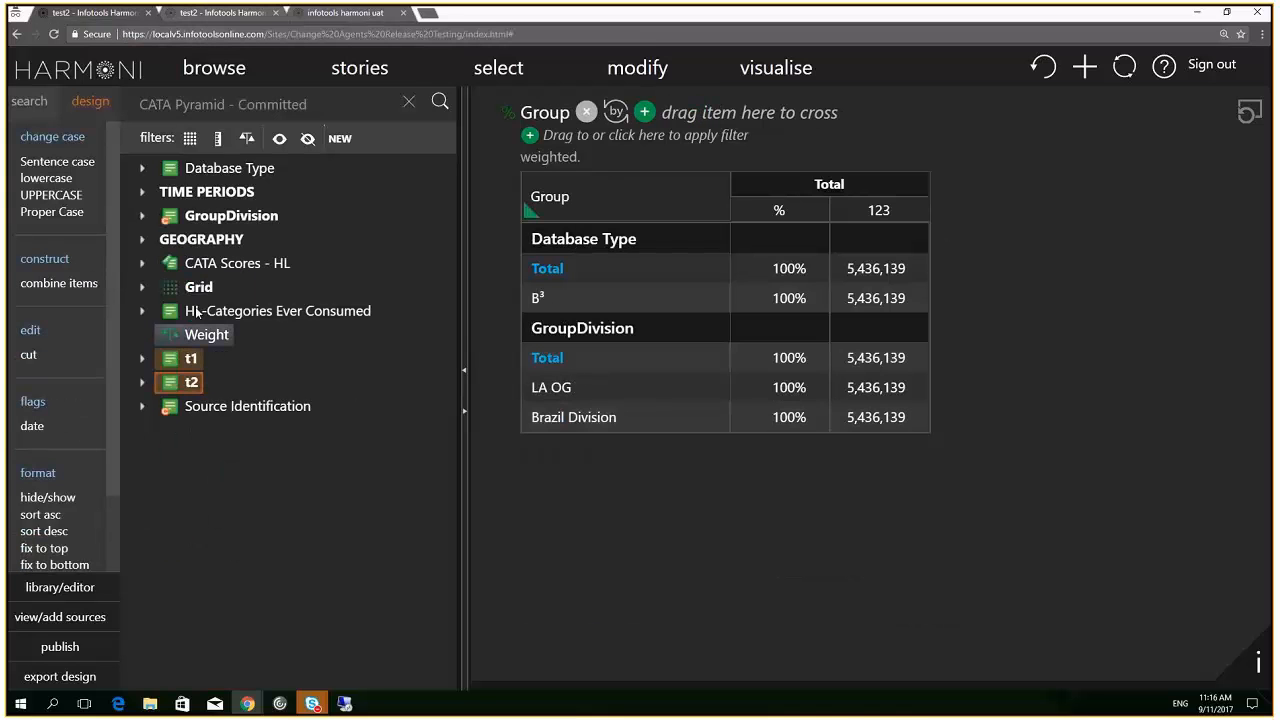
left_click(208, 245)
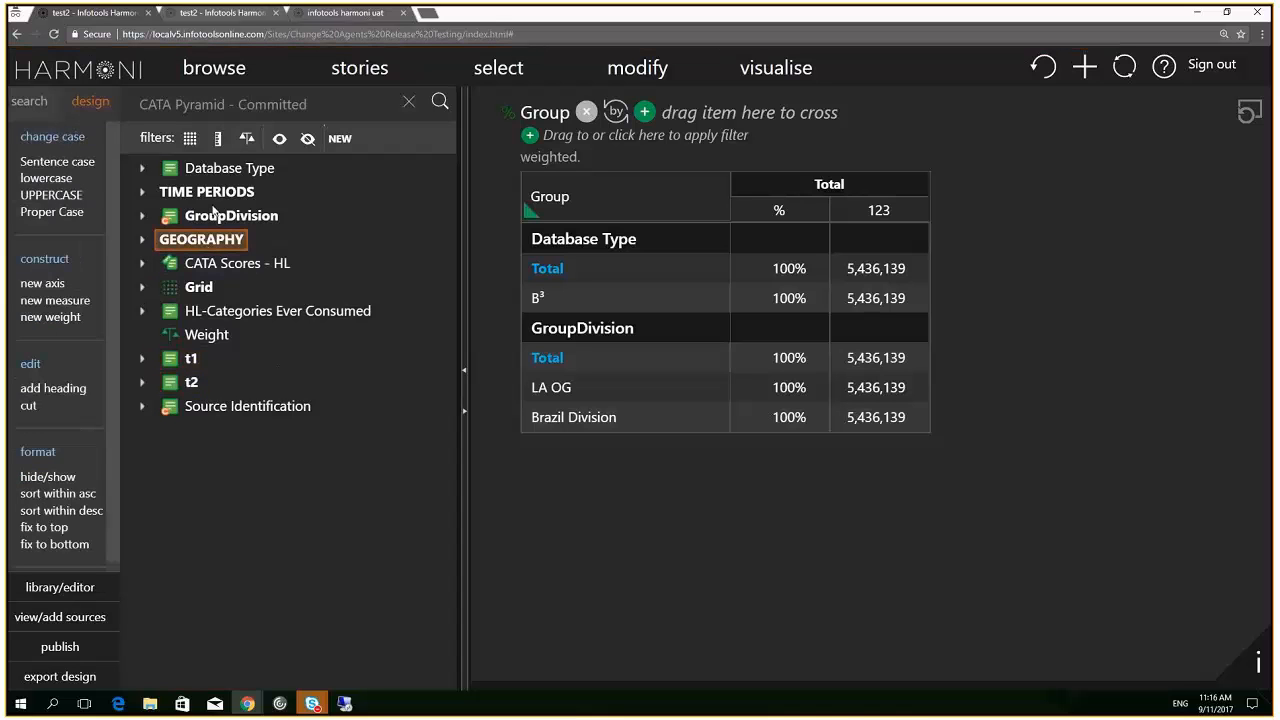
left_click(213, 212)
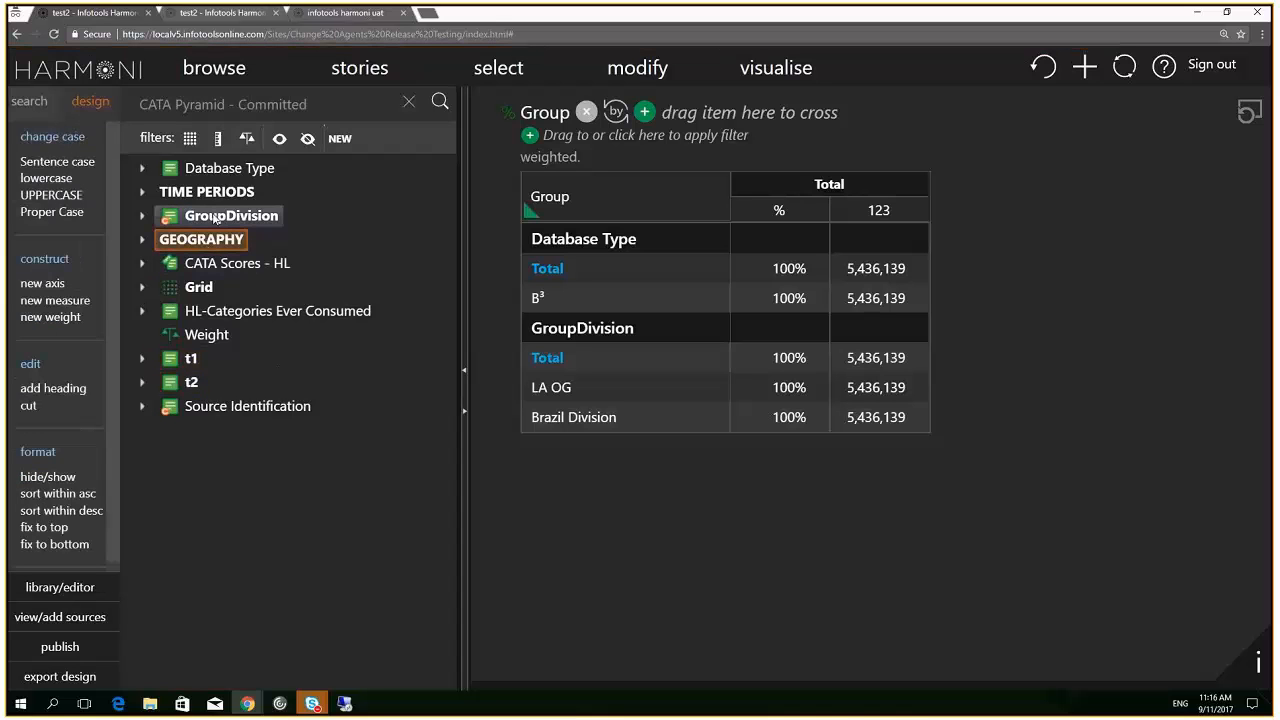
Create axis a1 with first element e1 defined as Region.Brazil Region
left_click(55, 284)
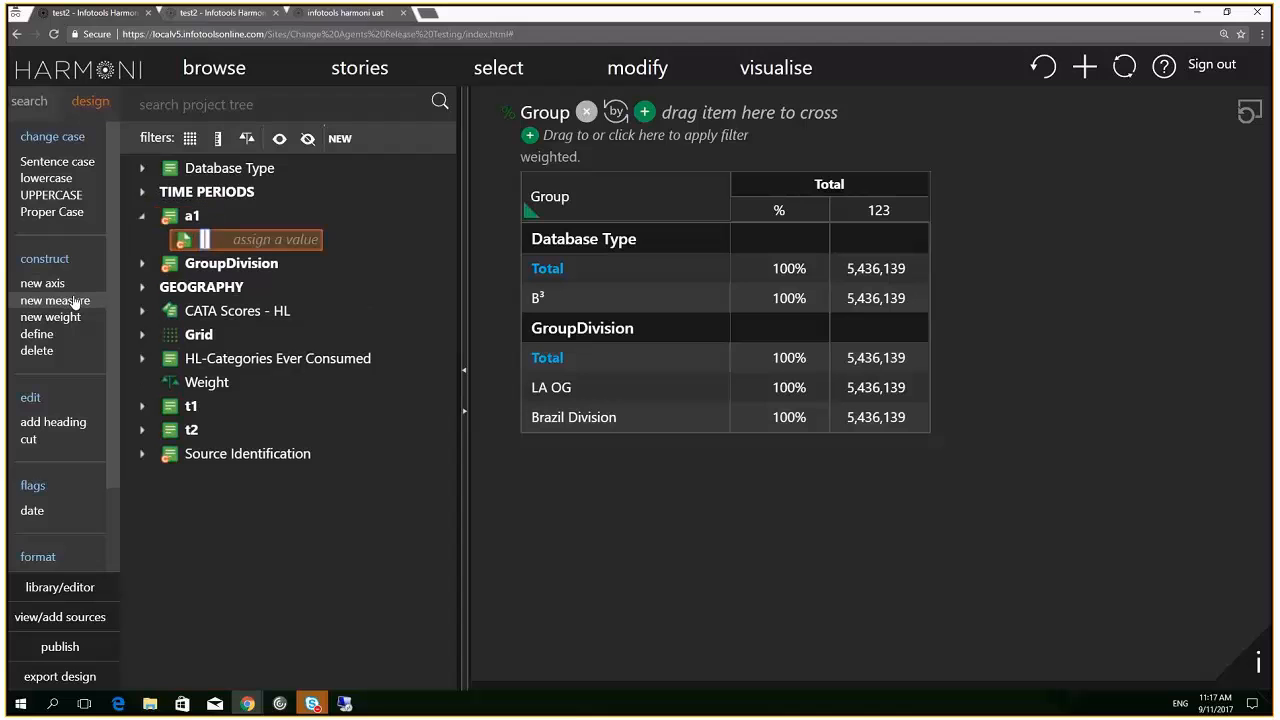
key("Return")
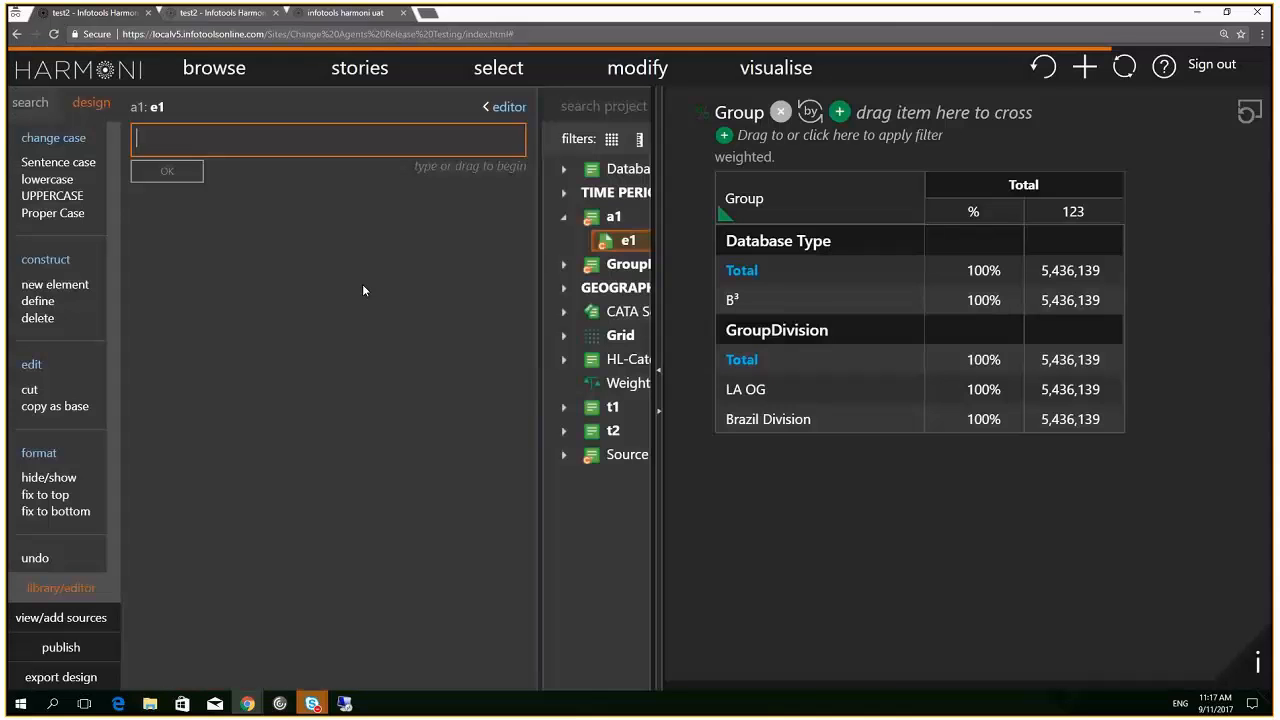
type("re")
left_click(193, 200)
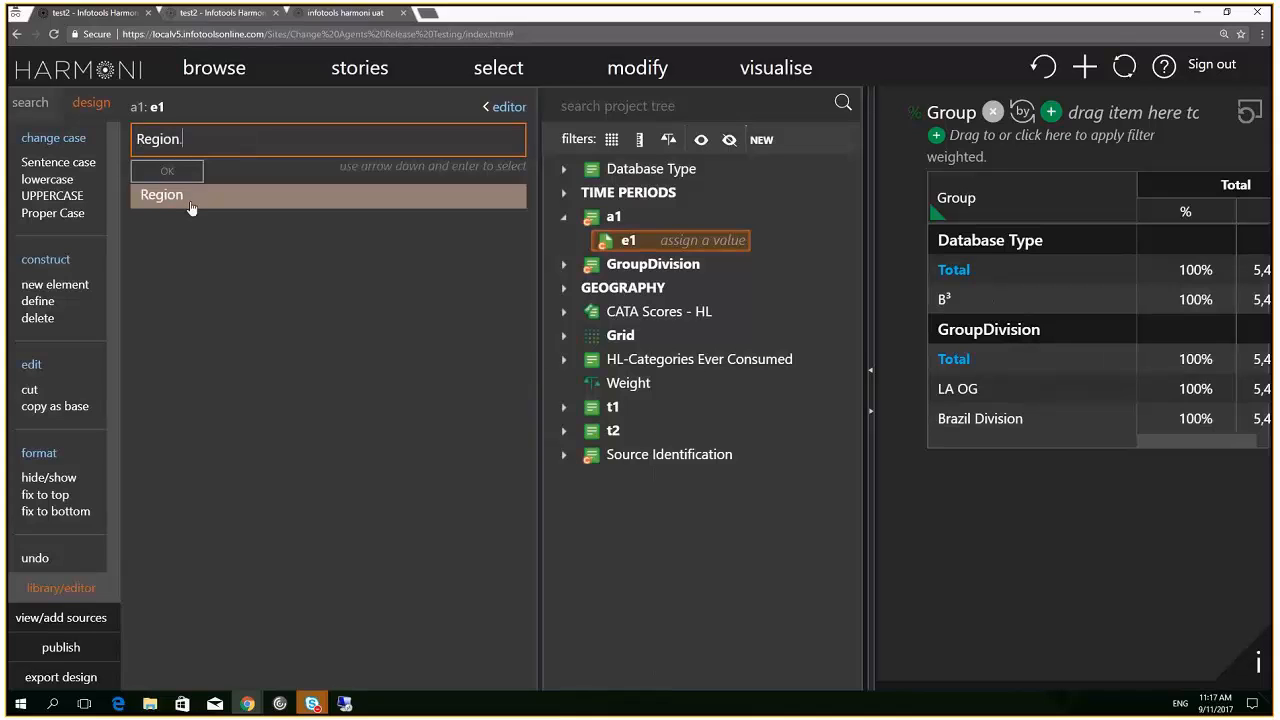
left_click(188, 200)
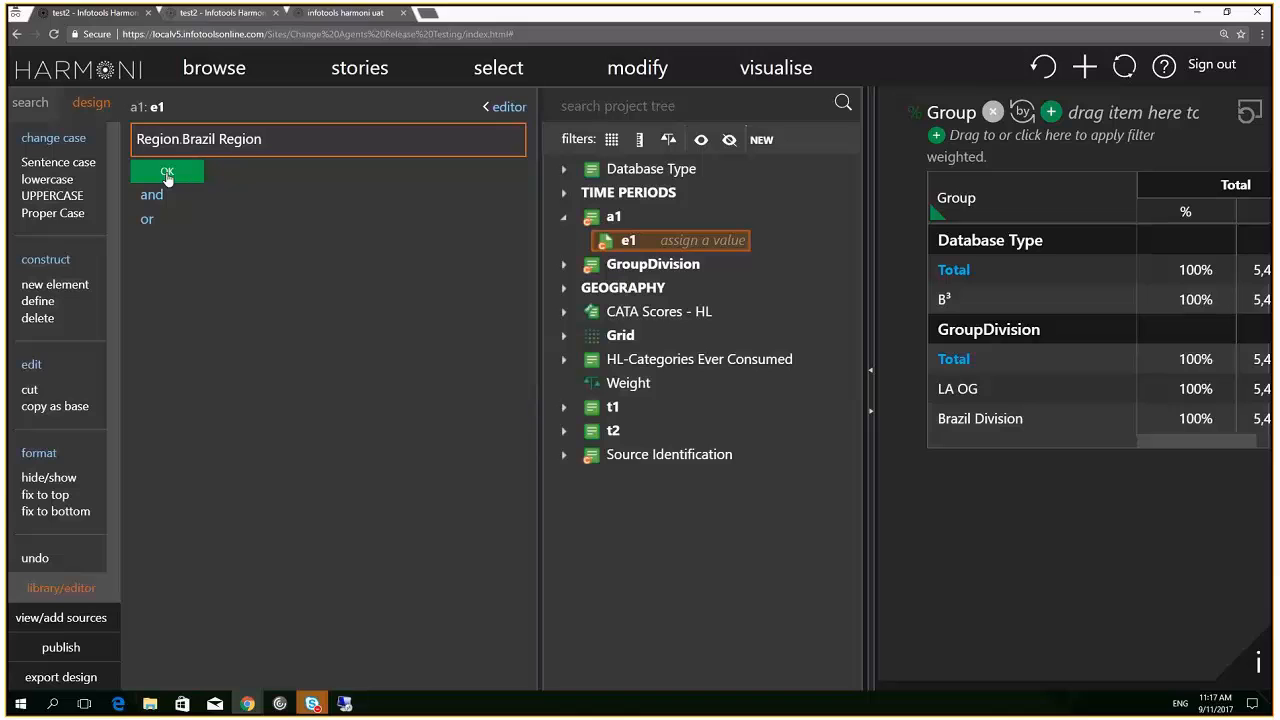
left_click(167, 173)
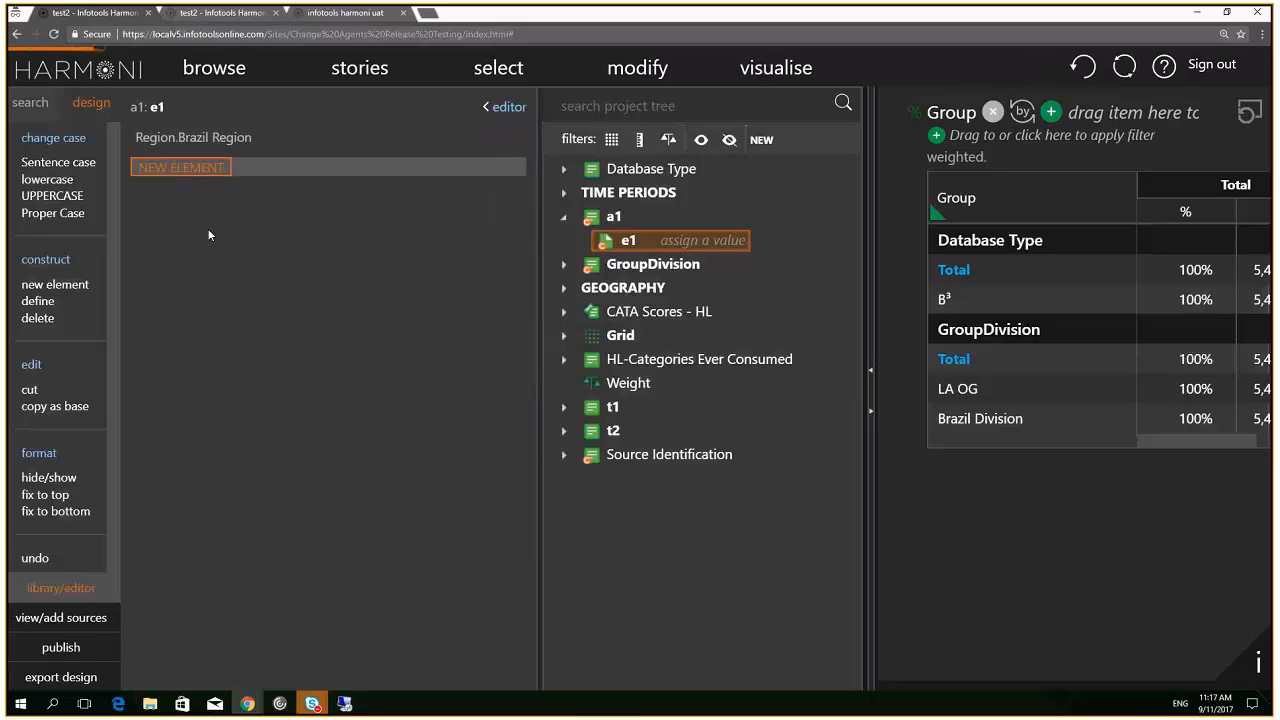
Add element e2 to axis a1 as Region.Brazil Region, then clear the table
left_click(306, 180)
type("e2")
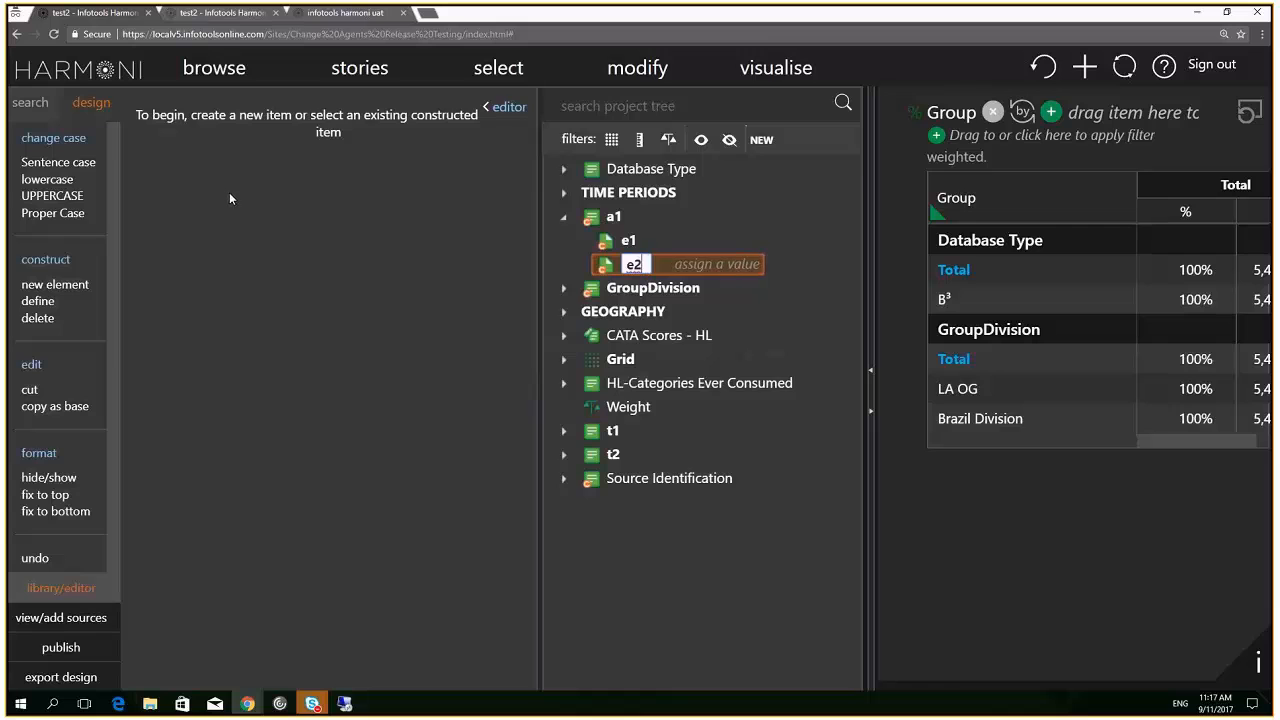
key("Return")
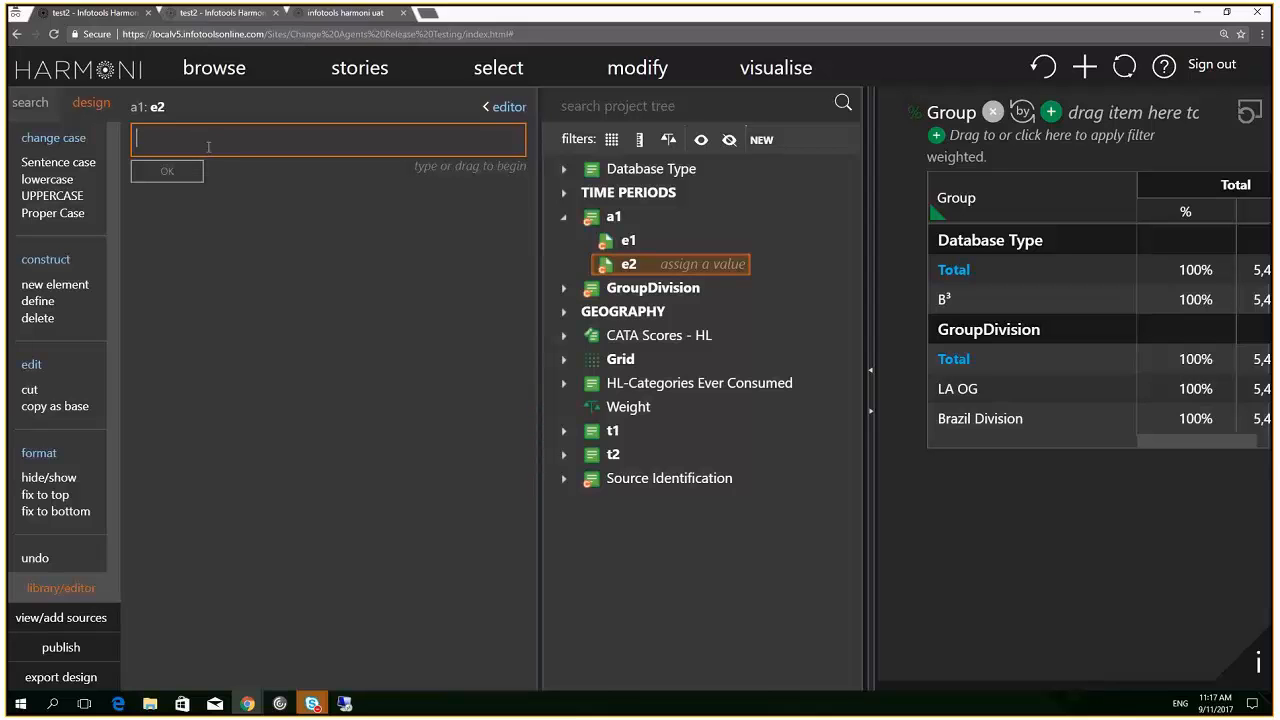
type("re")
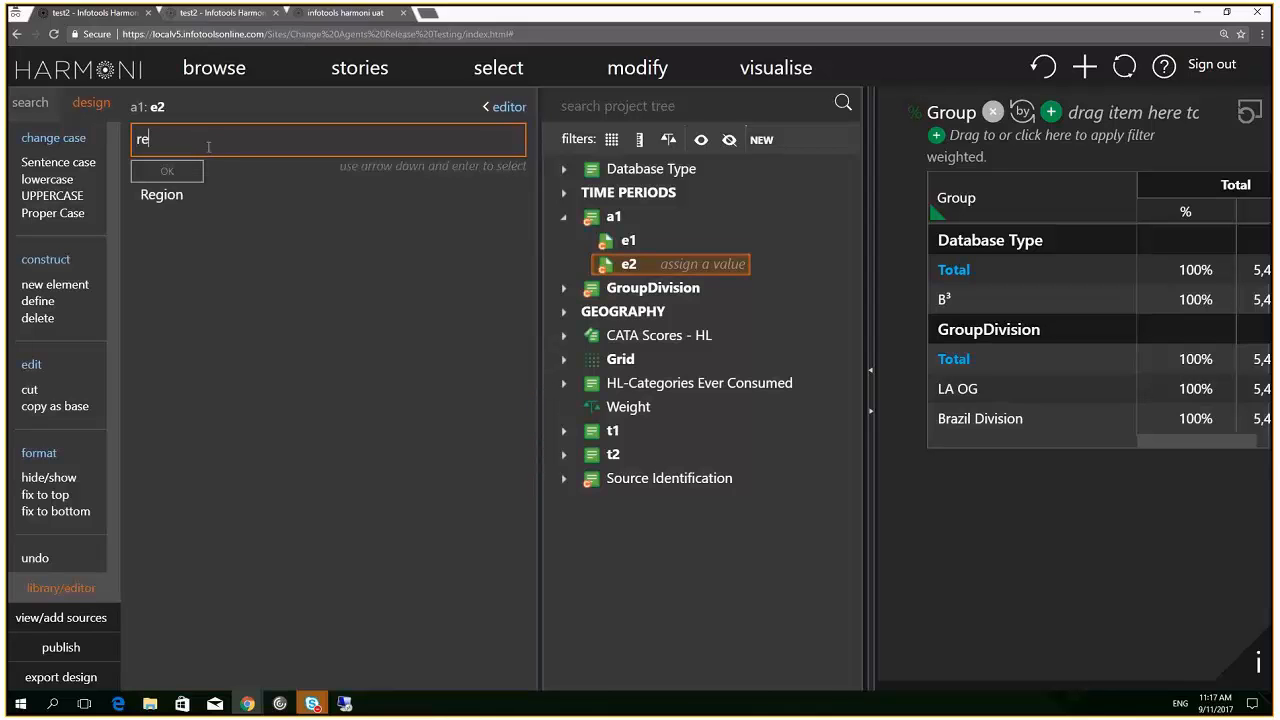
left_click(165, 195)
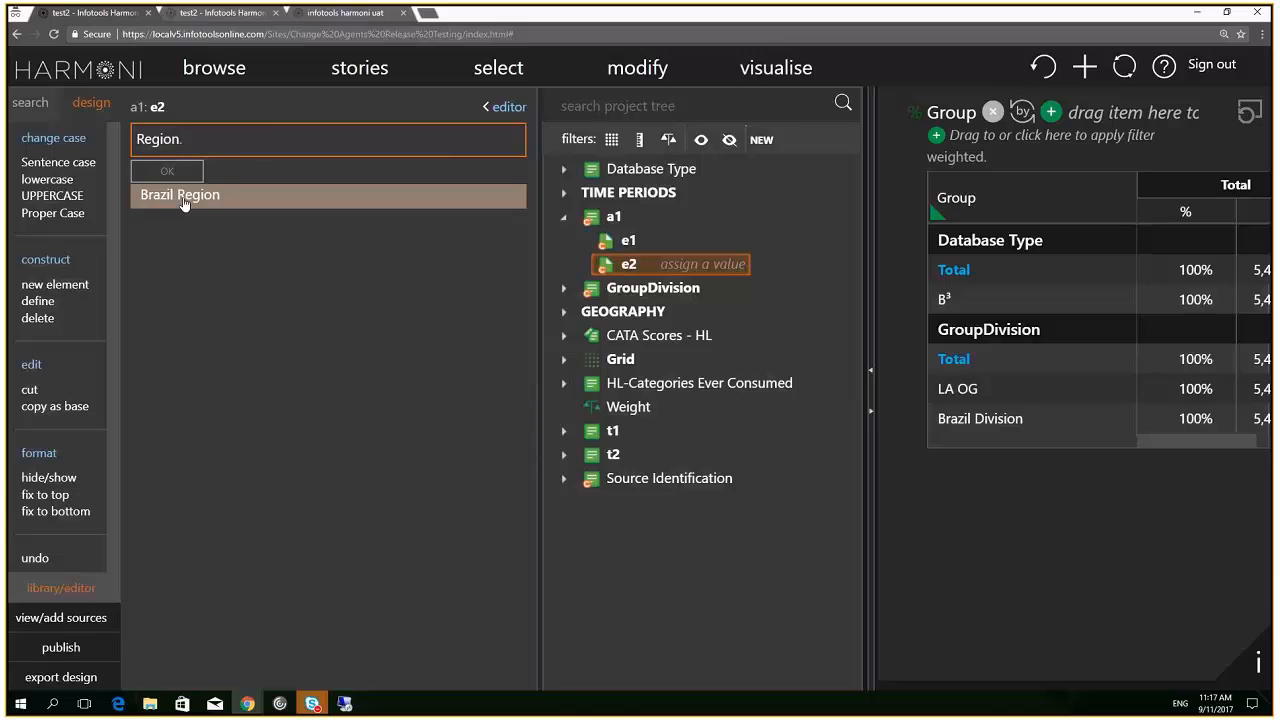
left_click(183, 196)
left_click(172, 171)
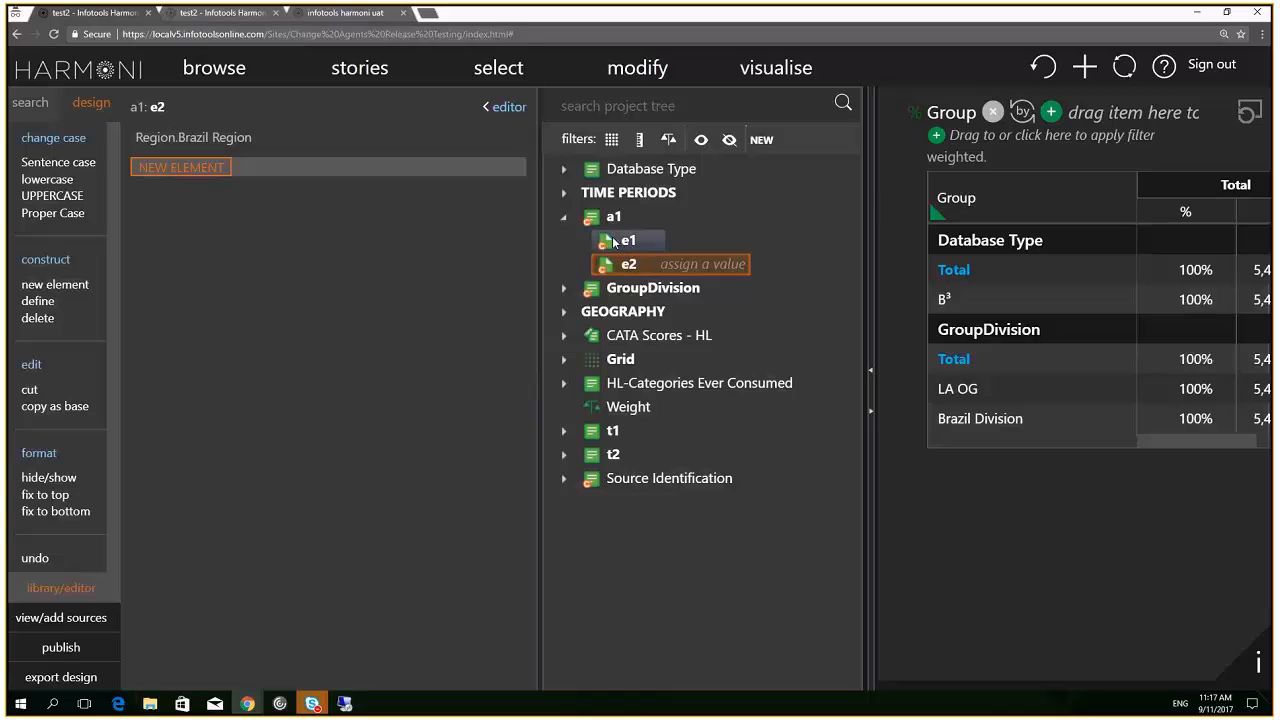
left_click(1243, 116)
Place a1 down the table, add element e3 as Region.Brazil Region, then switch to the other project
left_click_drag(614, 217, 978, 258)
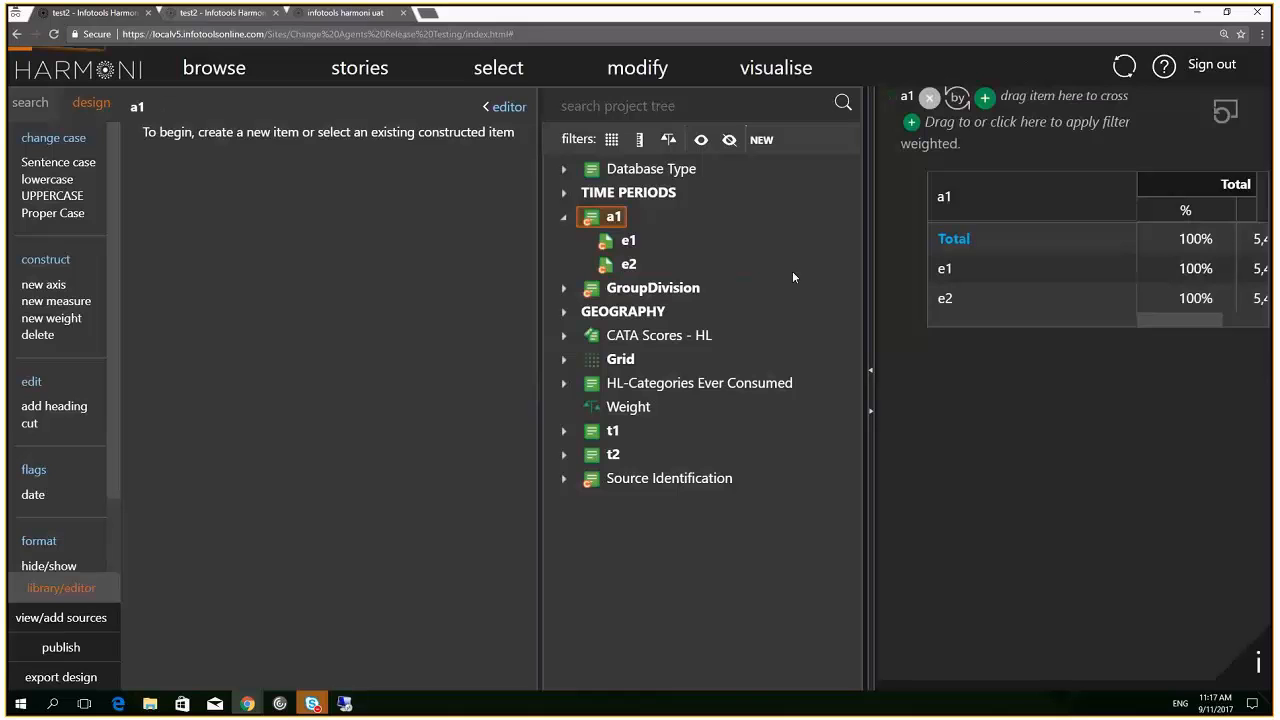
left_click(606, 268)
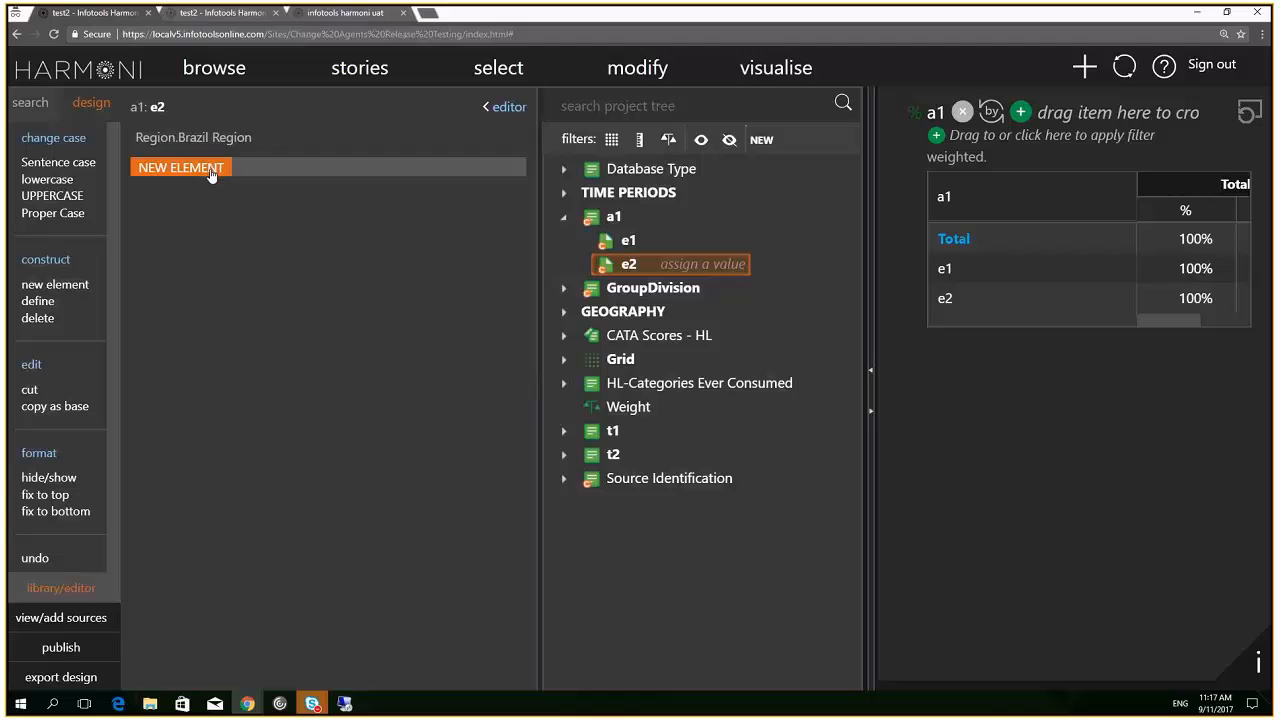
left_click(211, 170)
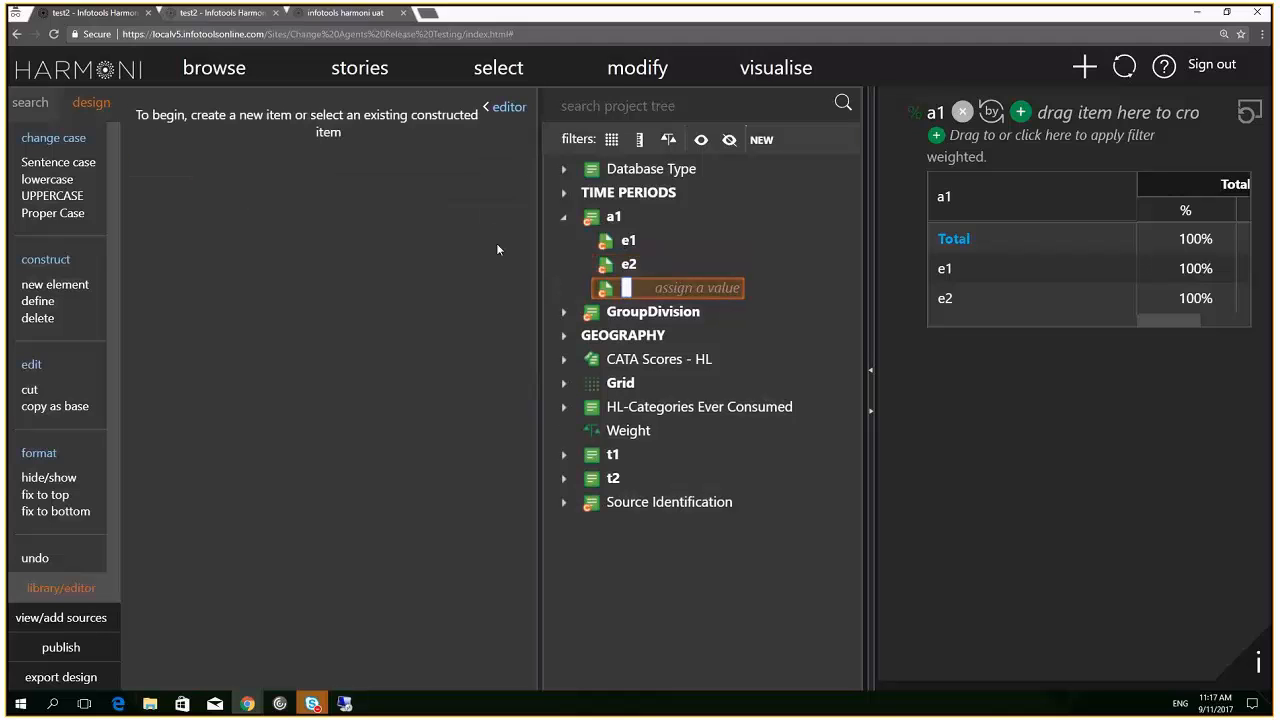
type("e3")
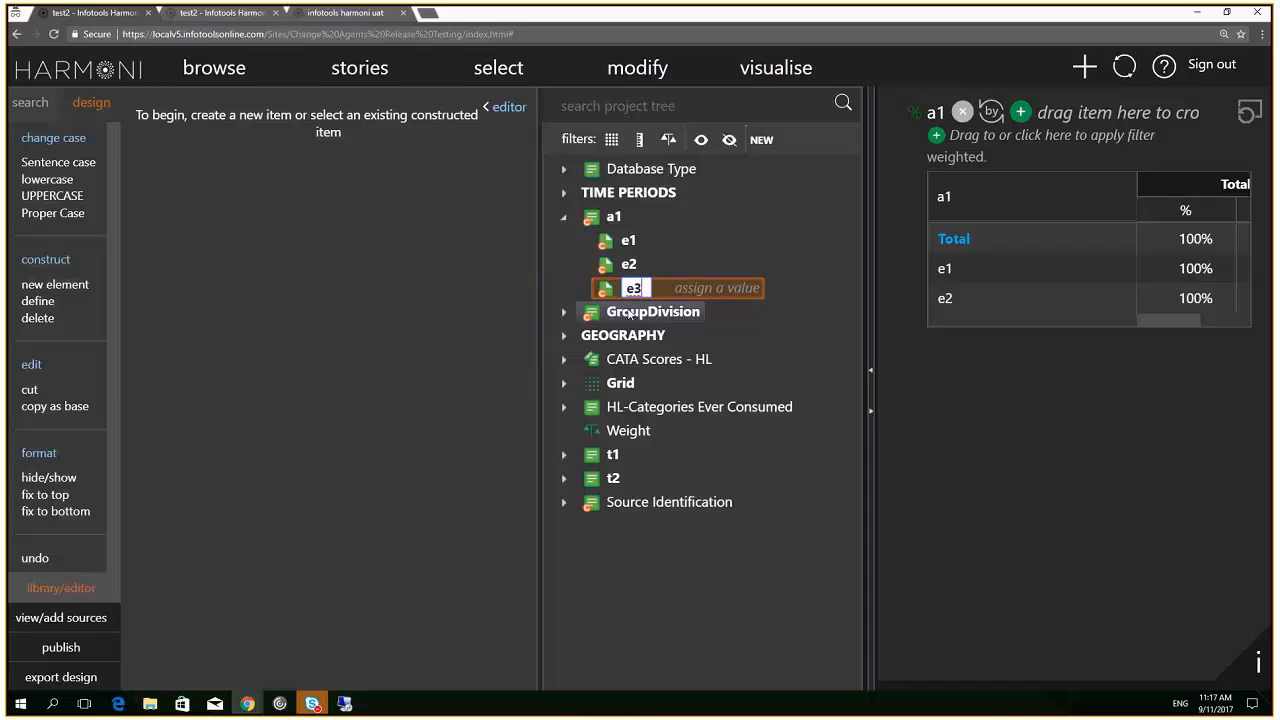
key("Return")
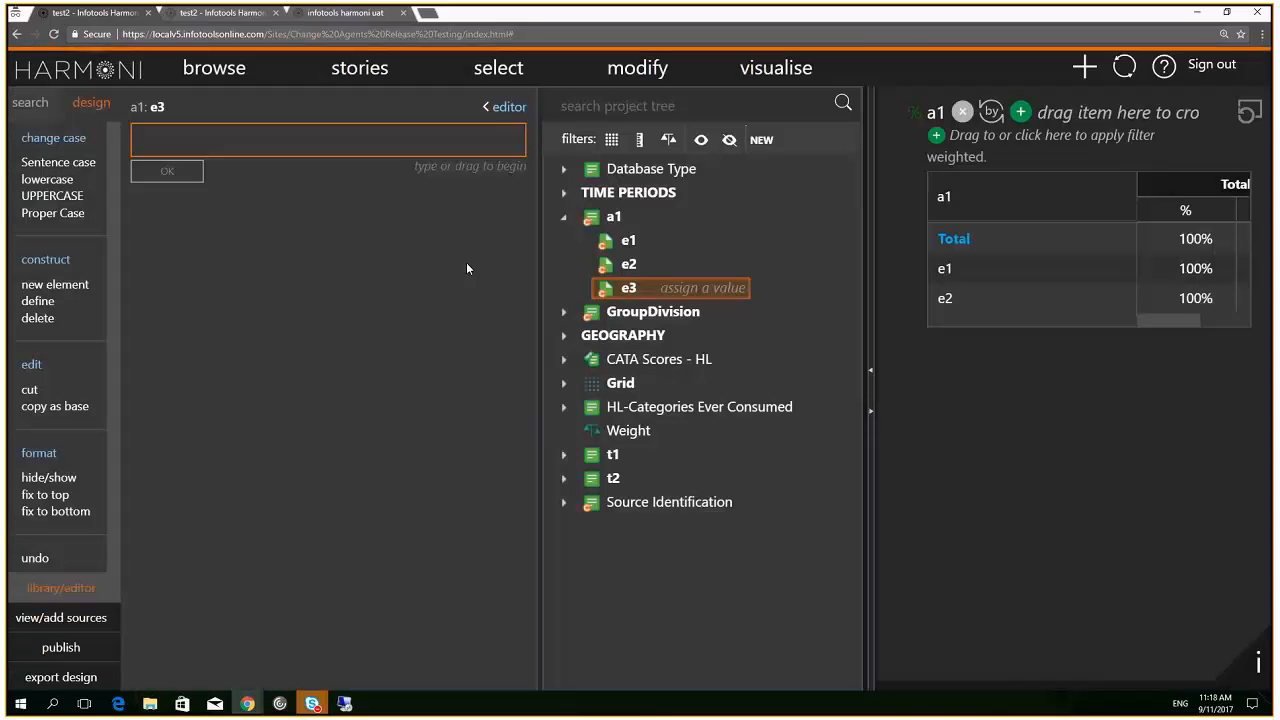
type("re")
left_click(170, 198)
left_click(181, 196)
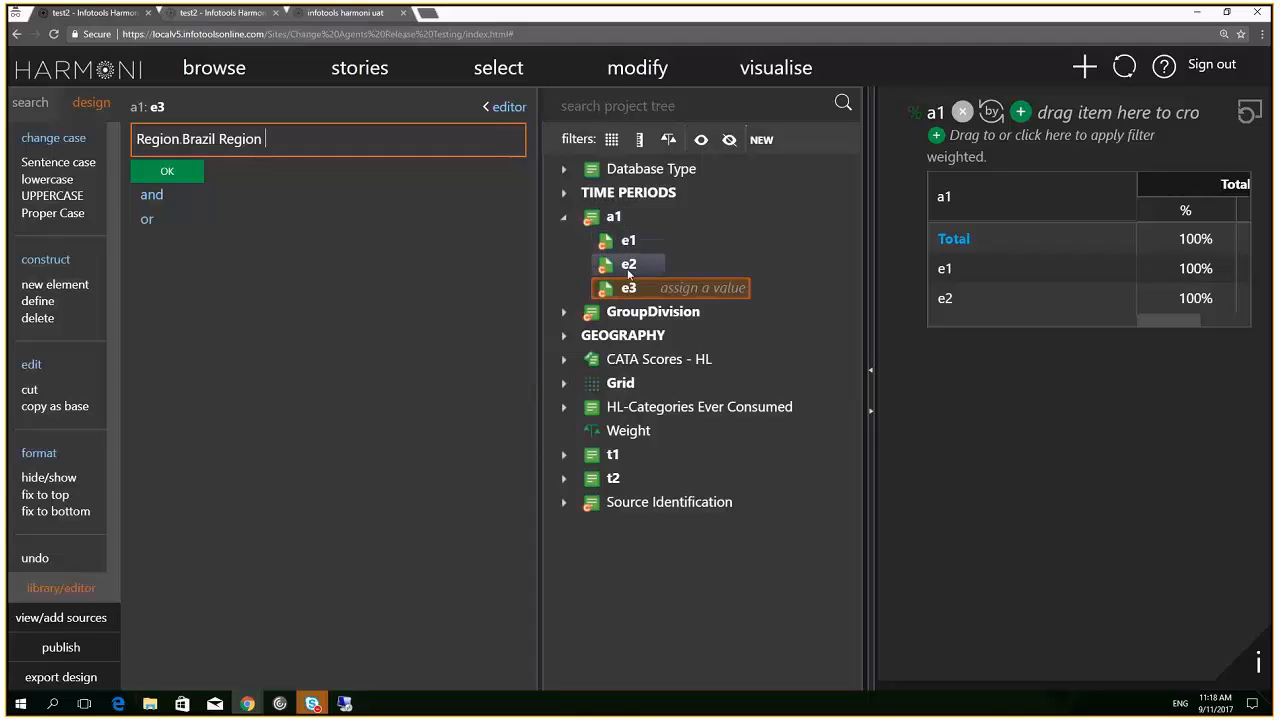
left_click(167, 172)
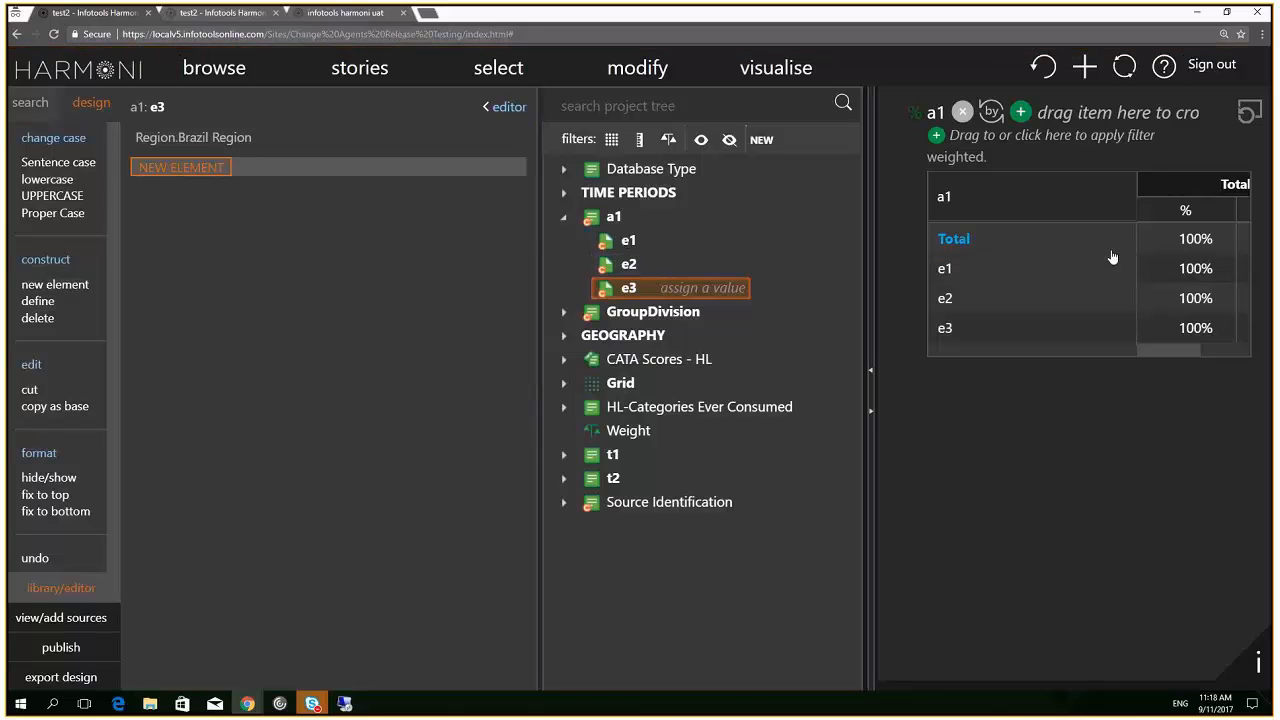
left_click(1207, 351)
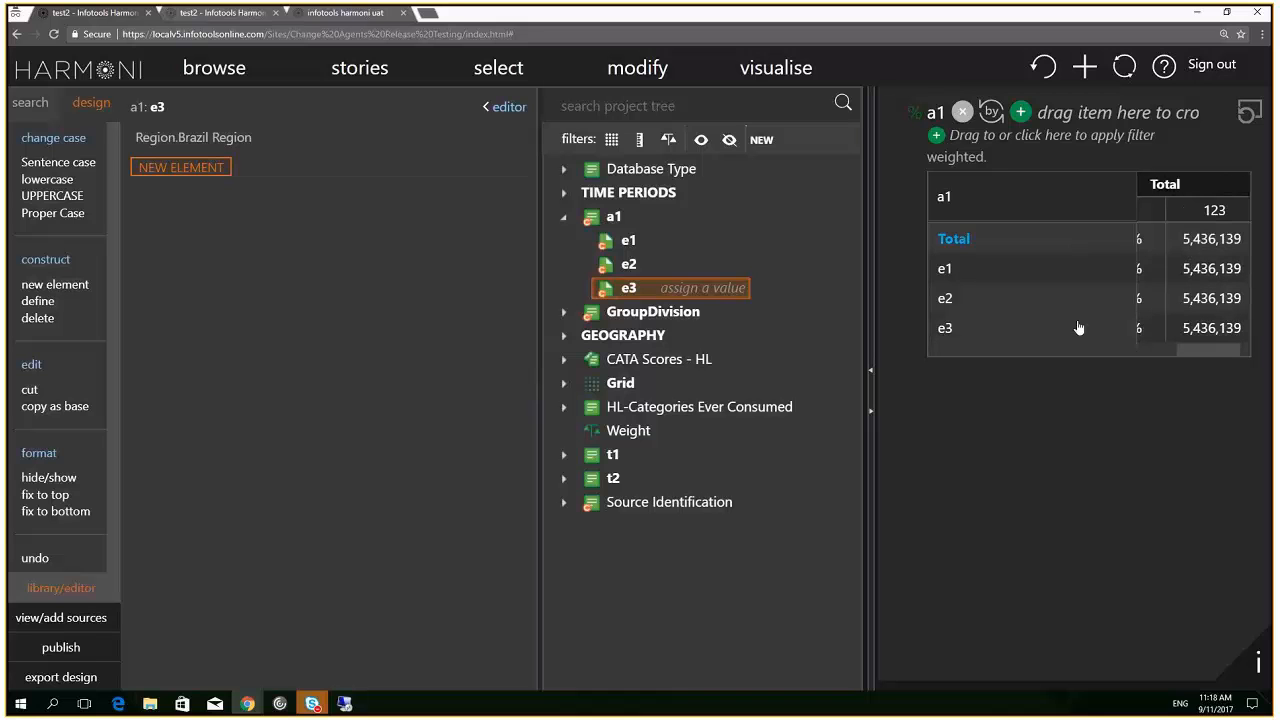
left_click(226, 18)
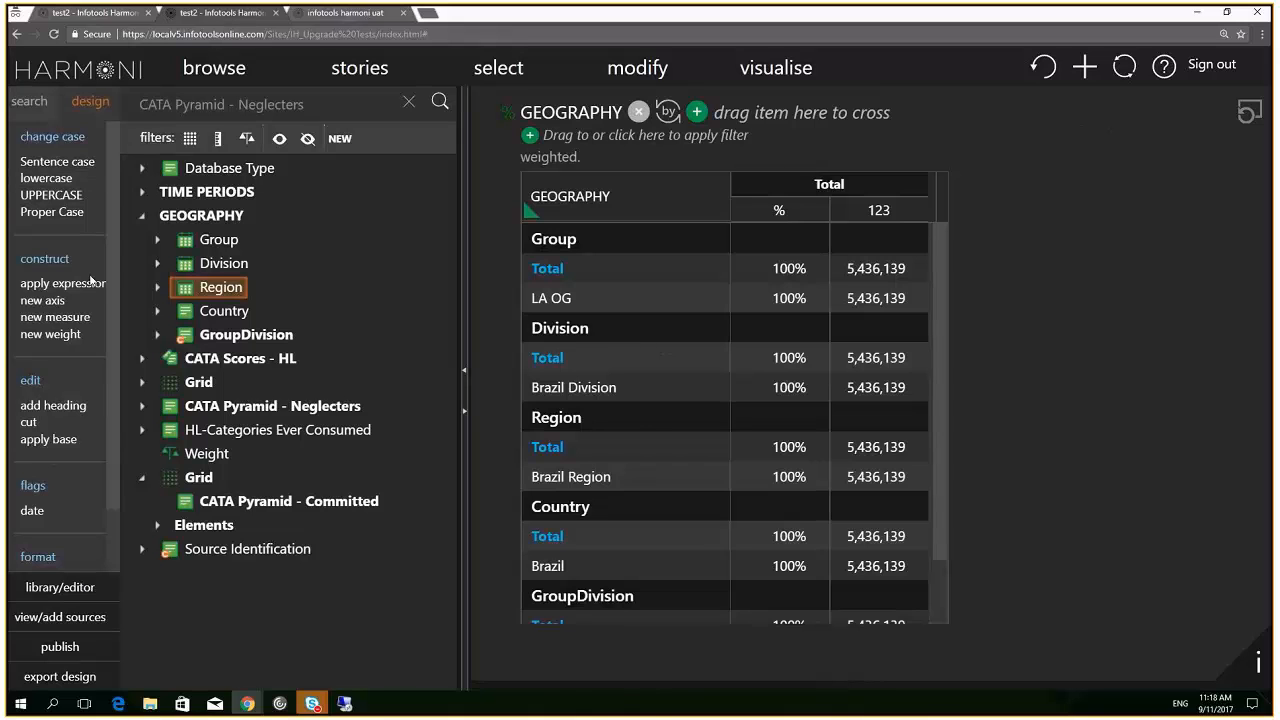
Create axis a1 with element e2 defined as Region.Brazil Region, clear the table, and save the expression
left_click(56, 306)
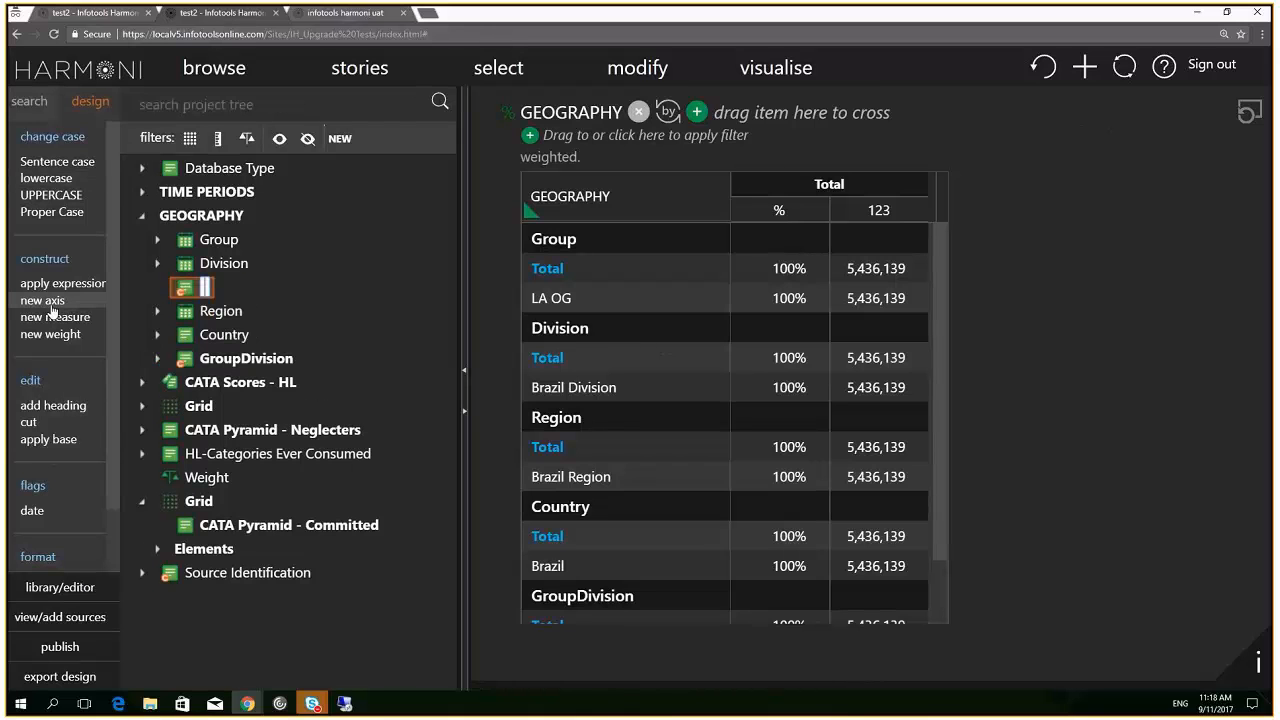
key("Return")
type("e2")
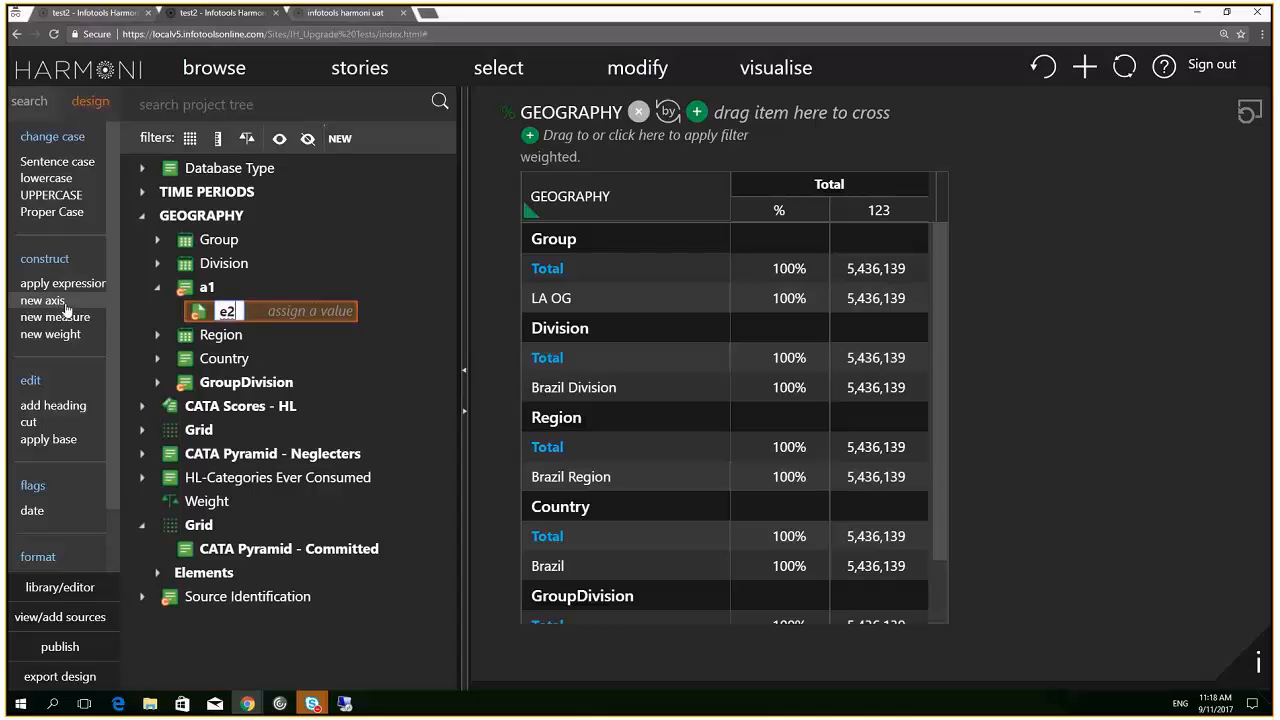
key("Return")
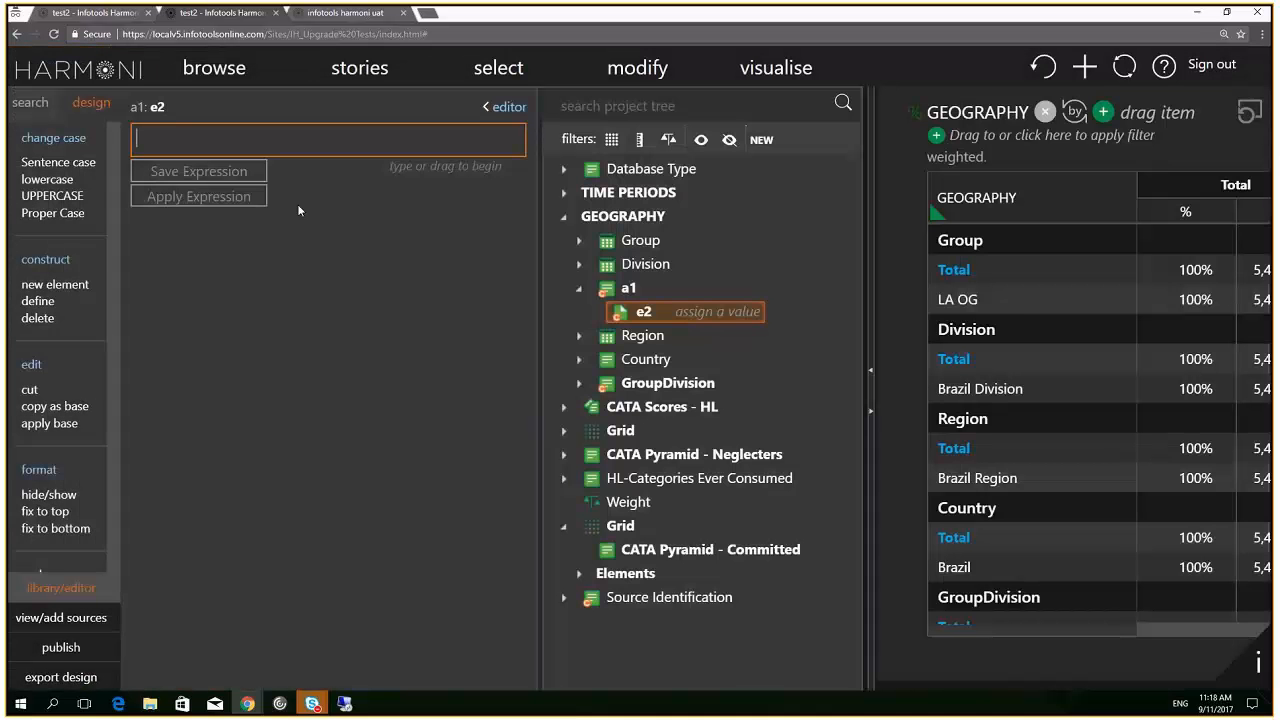
type("re")
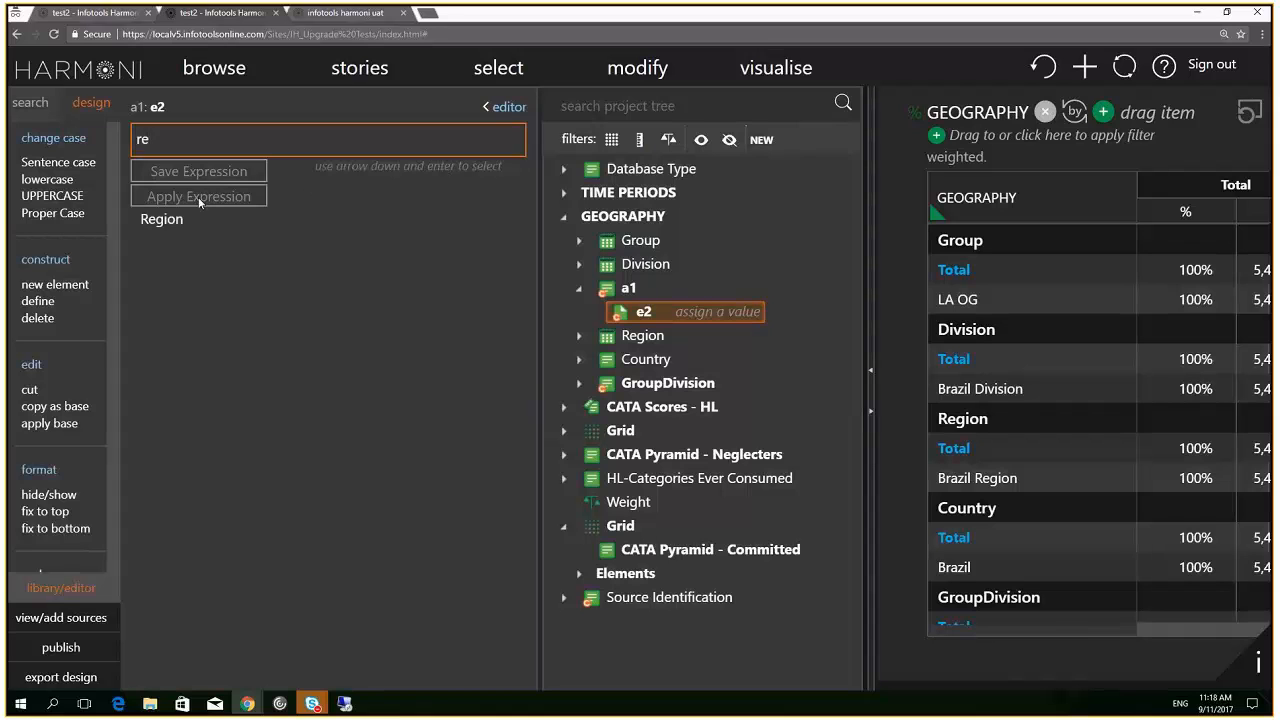
left_click(175, 222)
left_click(183, 220)
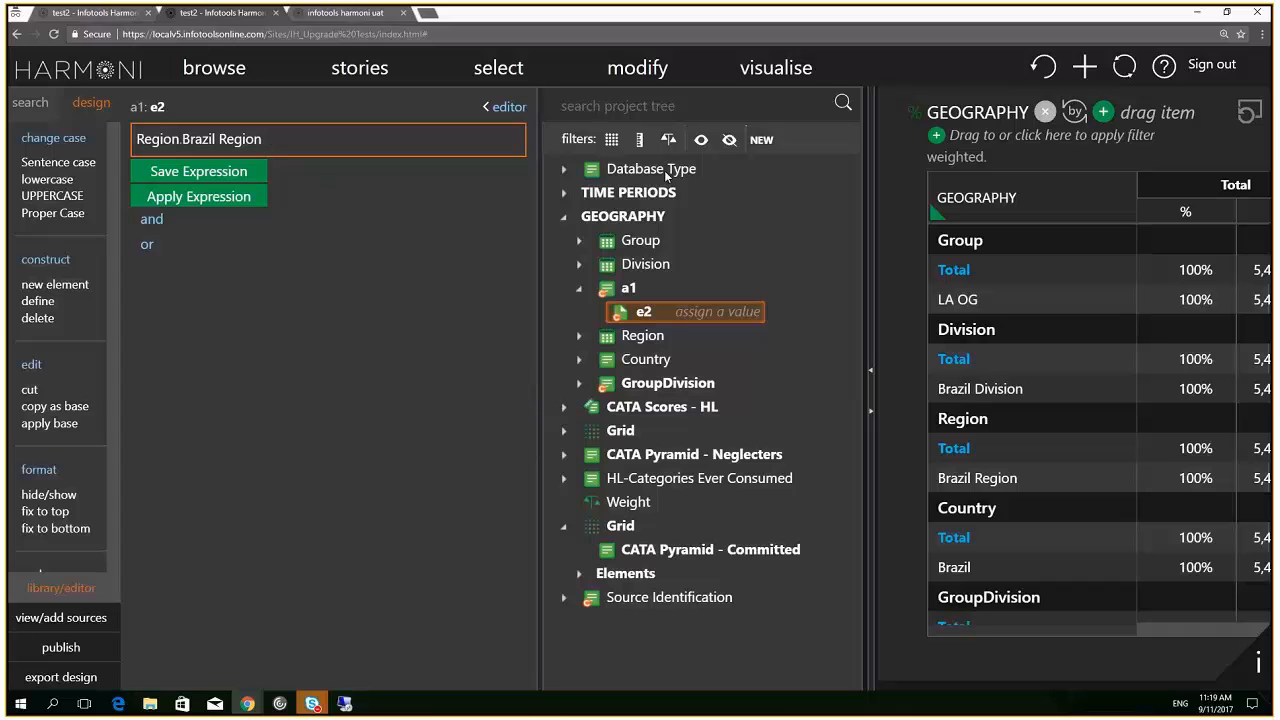
left_click(1243, 115)
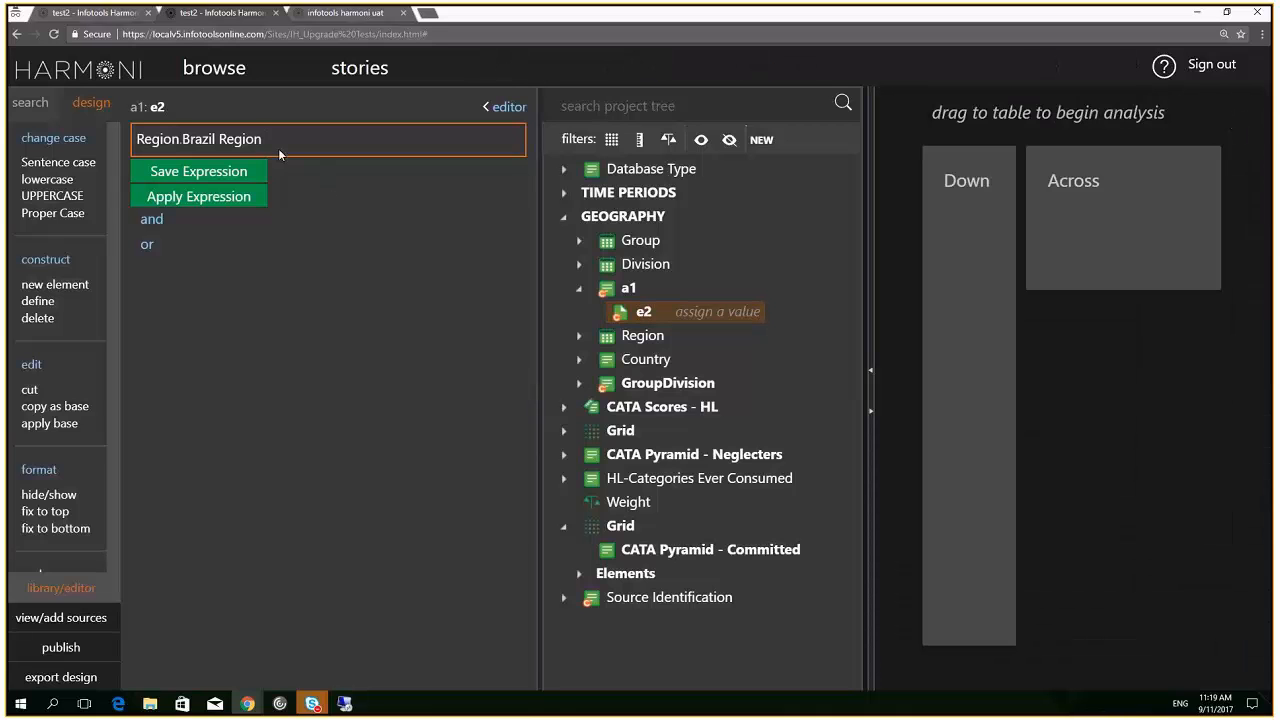
left_click(222, 175)
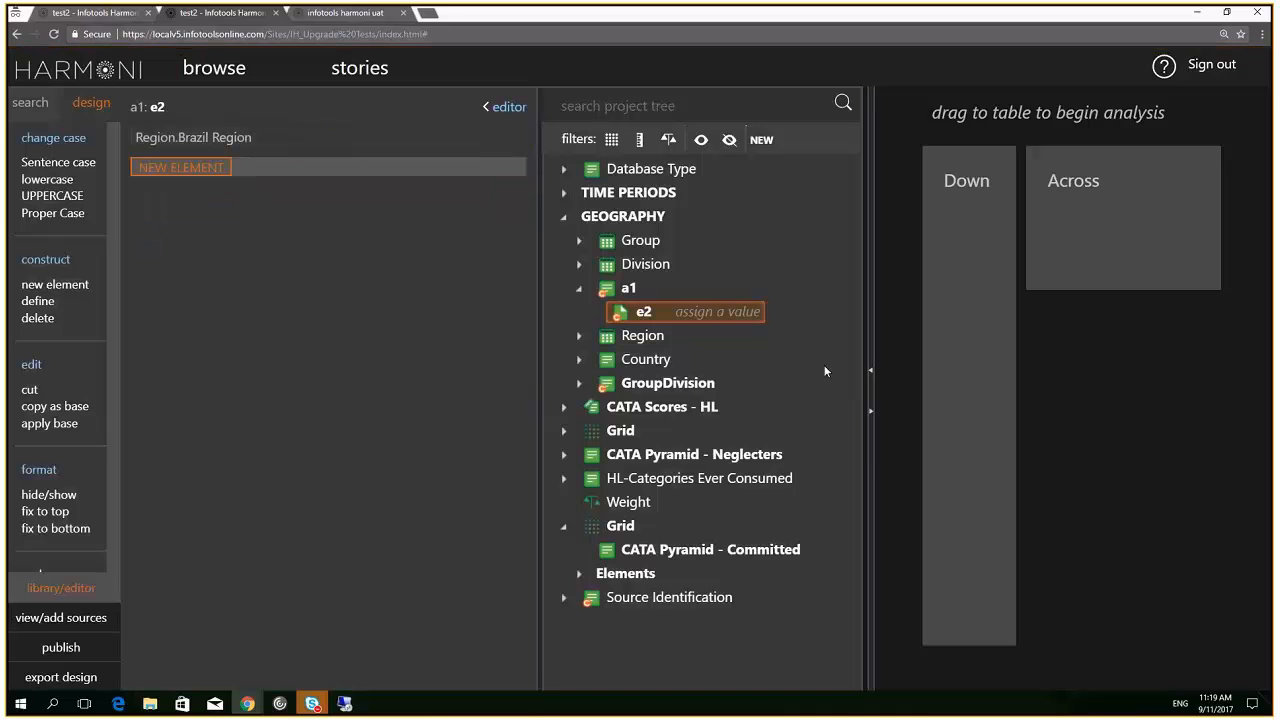
Put axis a1 down the table, show the count column, and inspect e2's expression without changes
left_click_drag(628, 288, 940, 283)
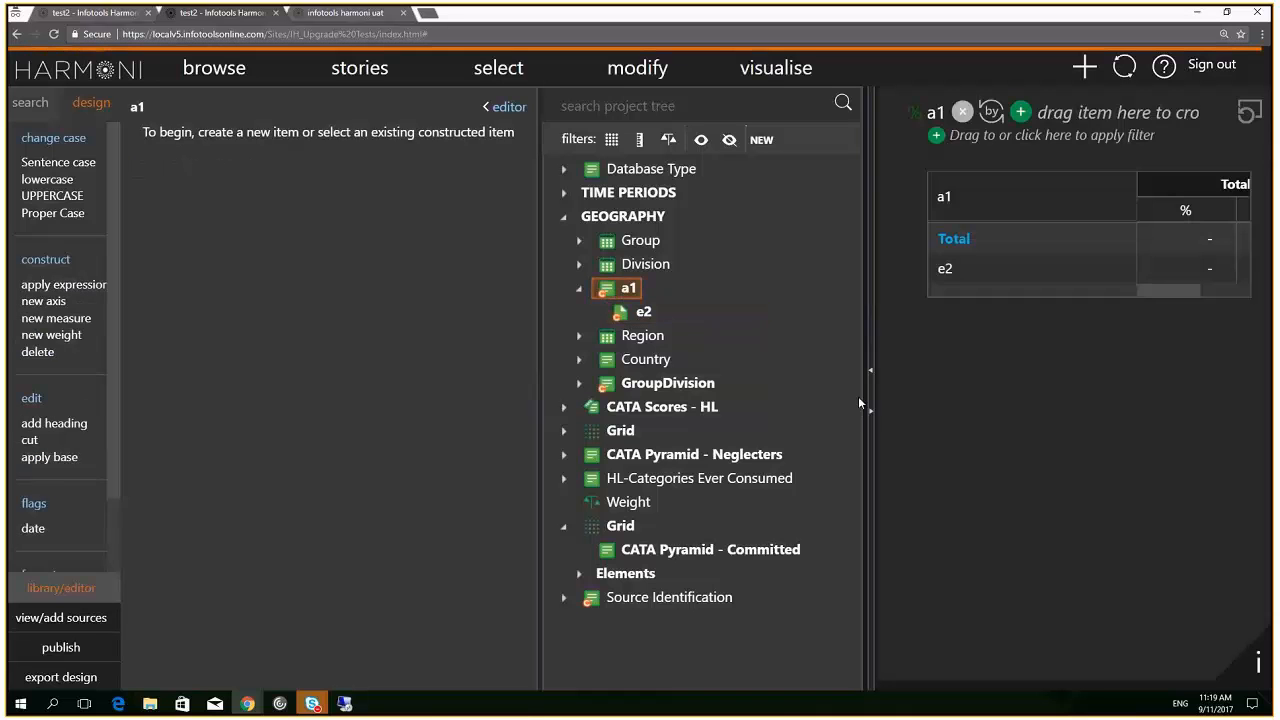
left_click(1204, 288)
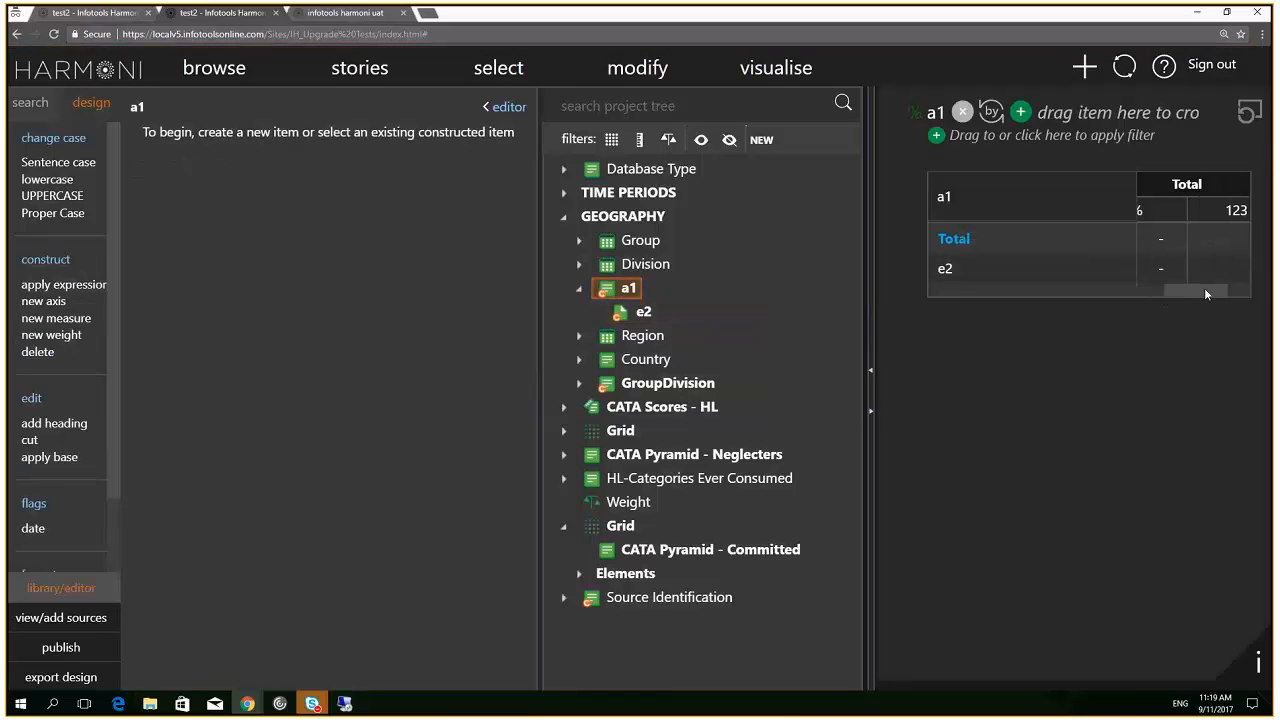
left_click(640, 315)
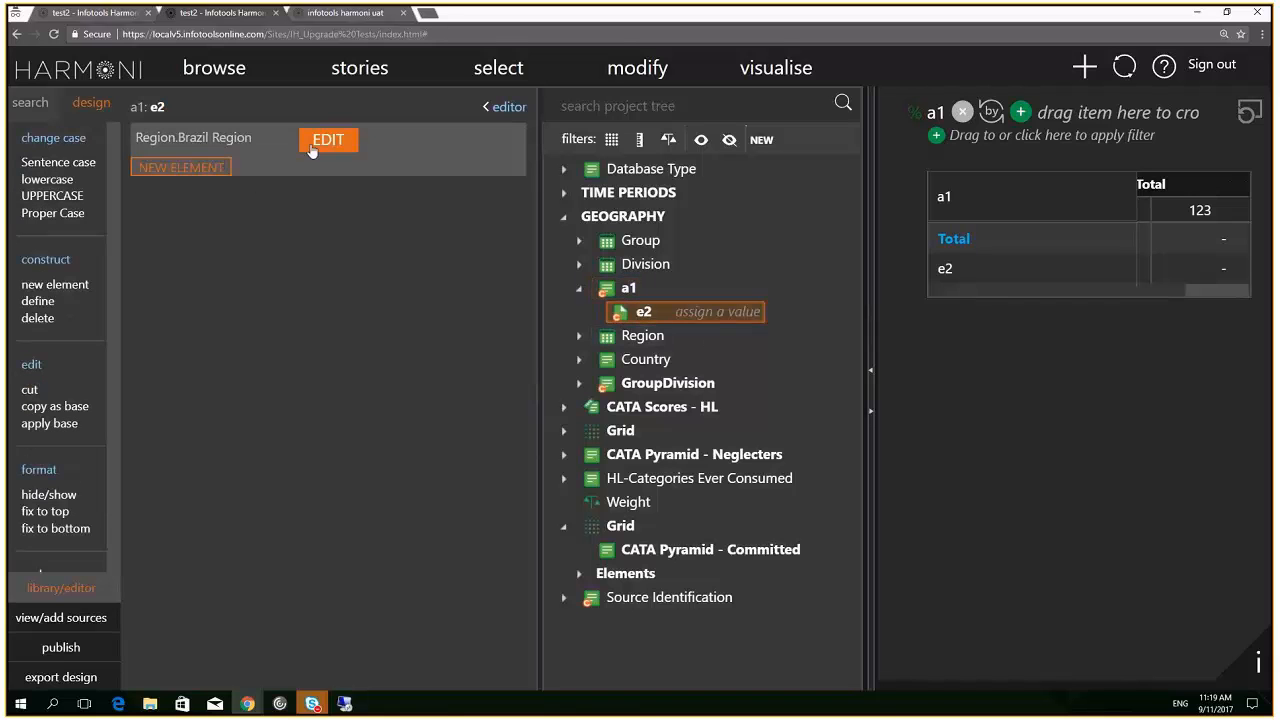
left_click(312, 150)
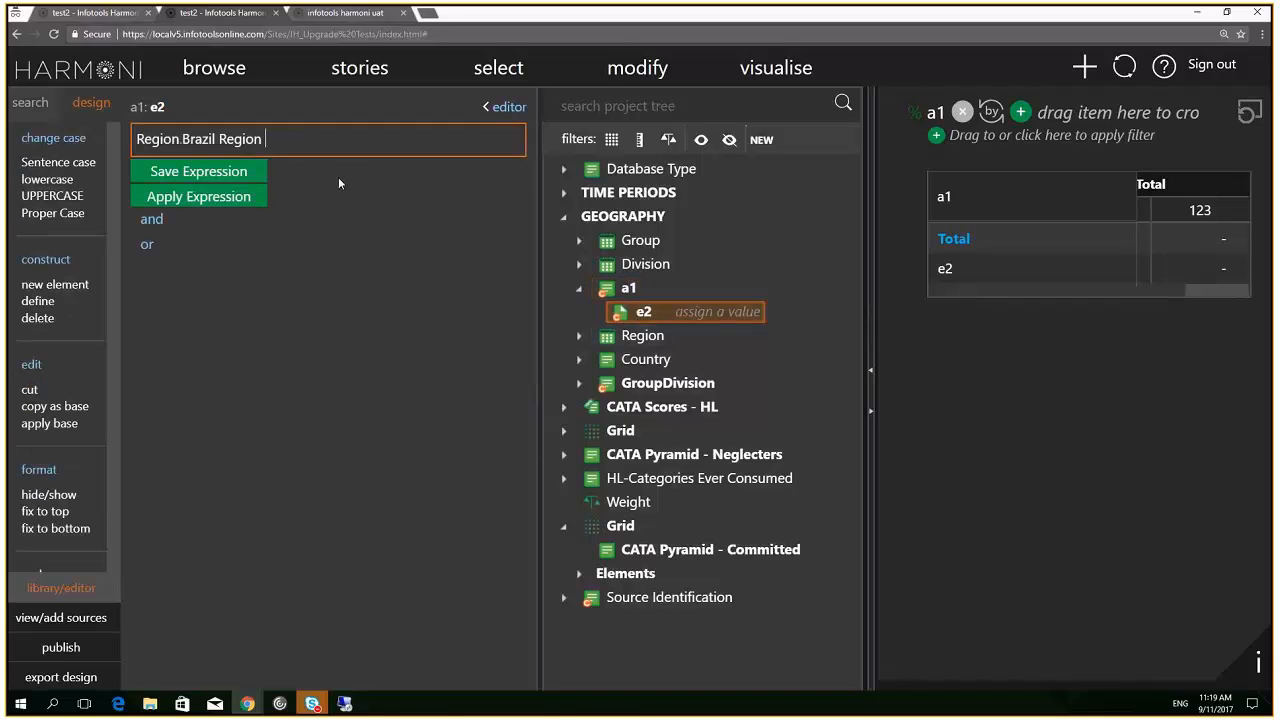
left_click(240, 222)
Add element e33 under a1 with expression Region.Brazil Region and save it
left_click(211, 187)
type("e33")
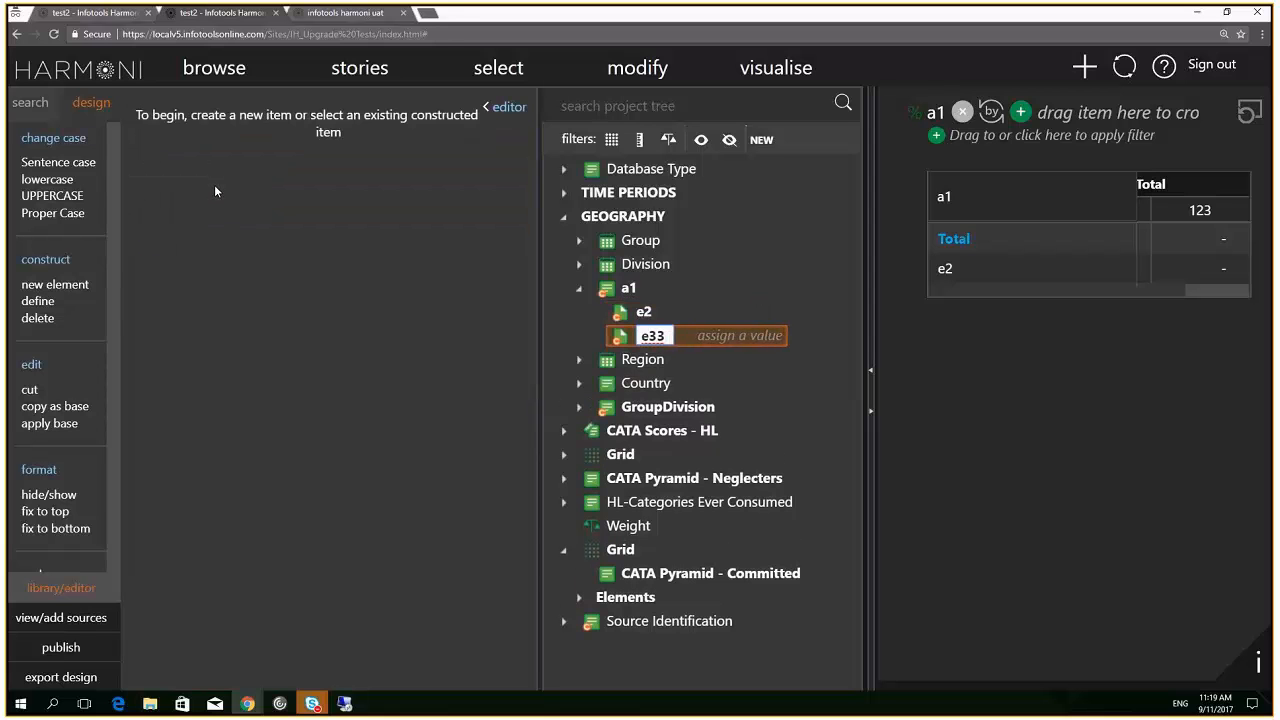
key("Return")
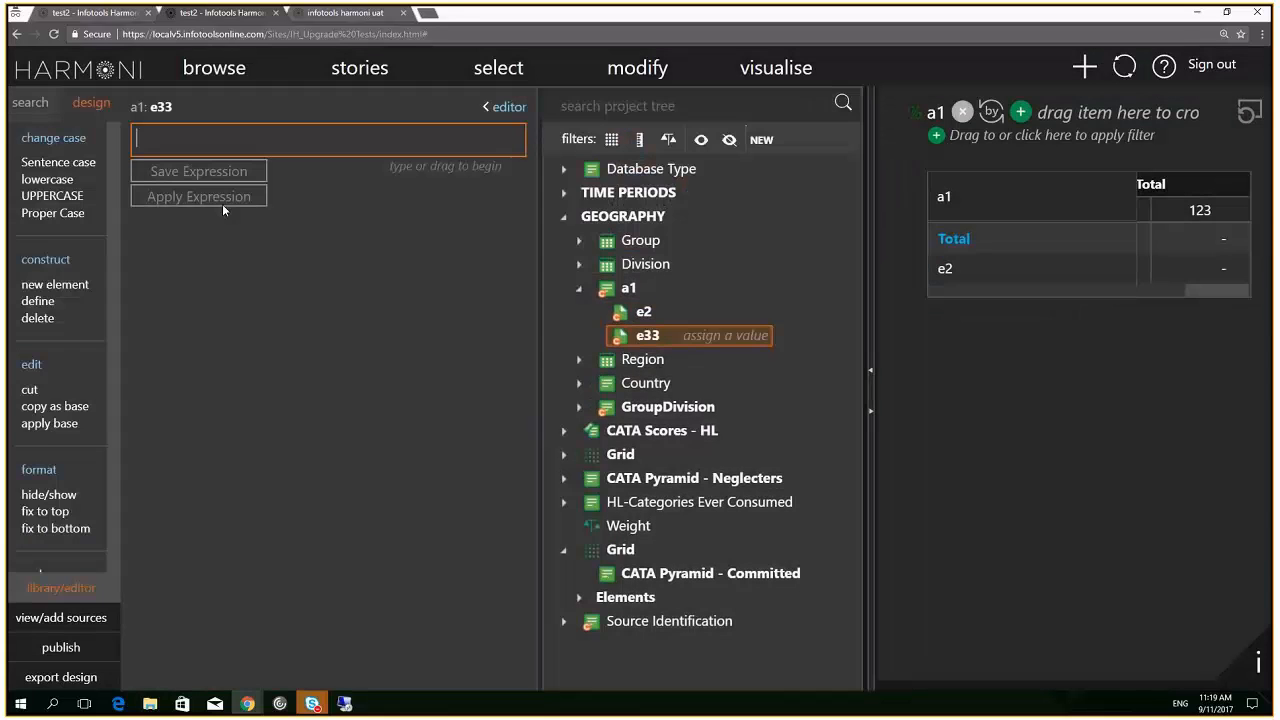
type("re")
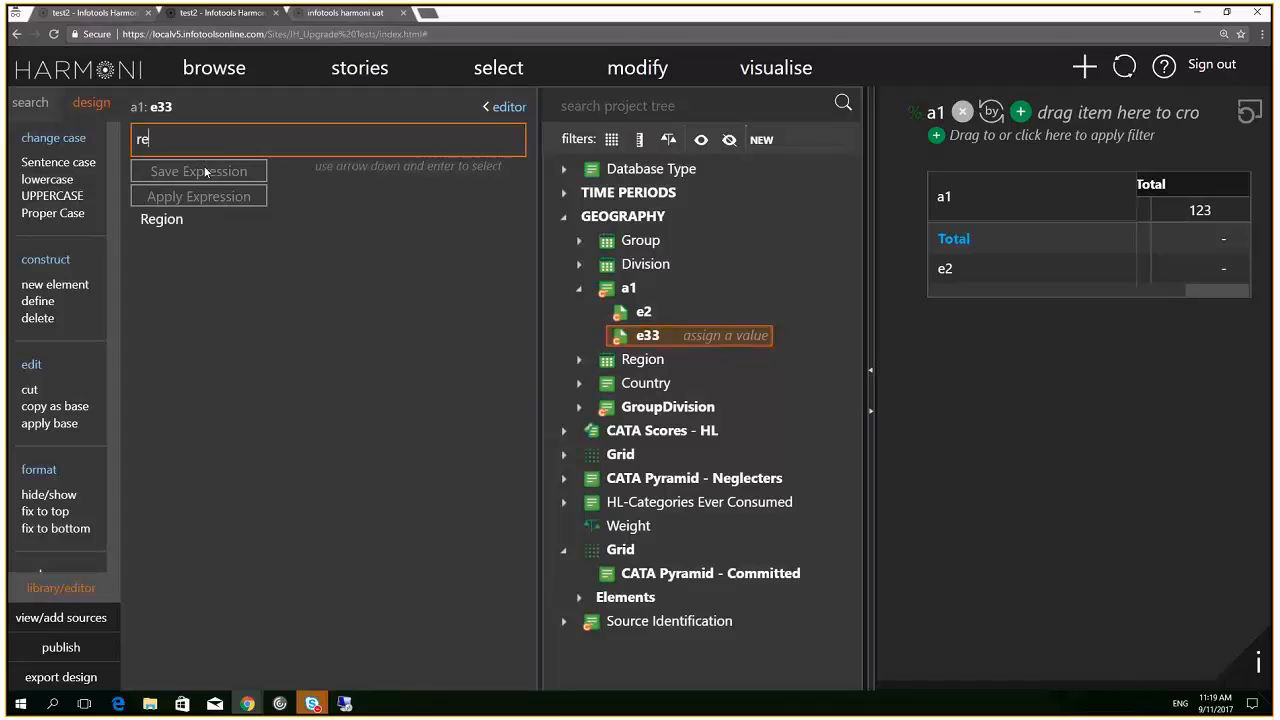
left_click(172, 218)
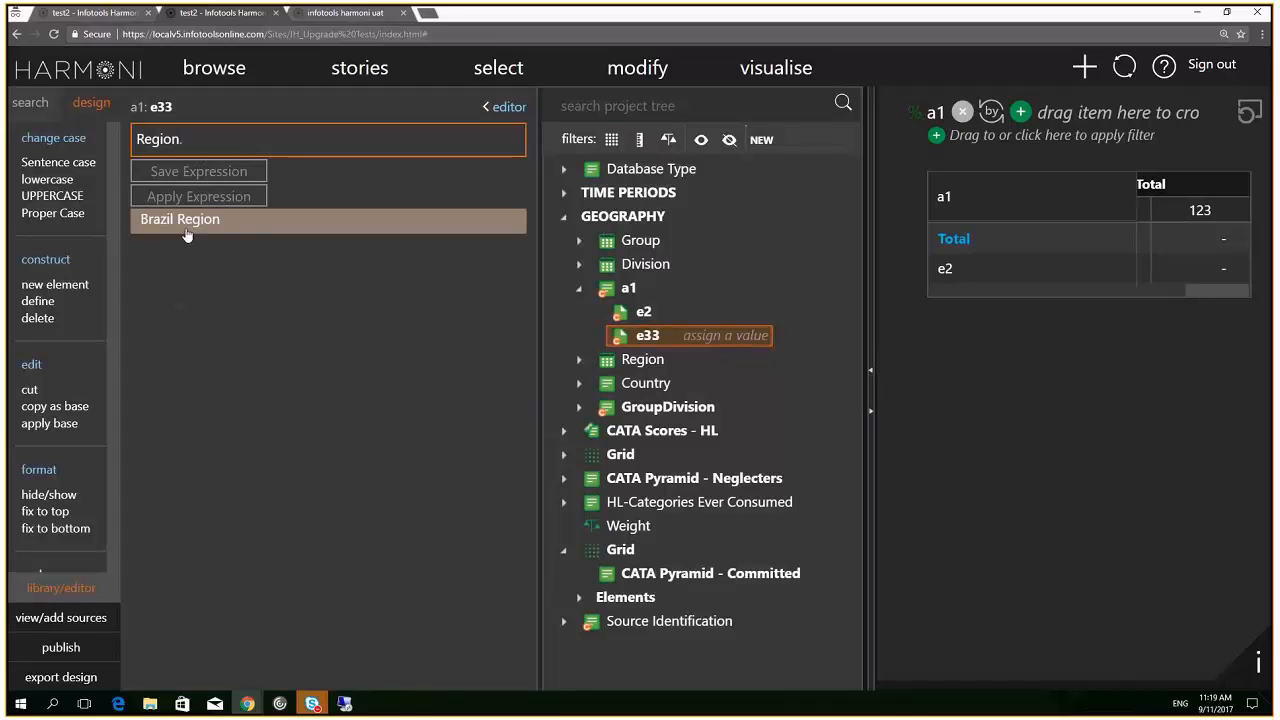
left_click(185, 228)
left_click(209, 173)
mouse_move(249, 148)
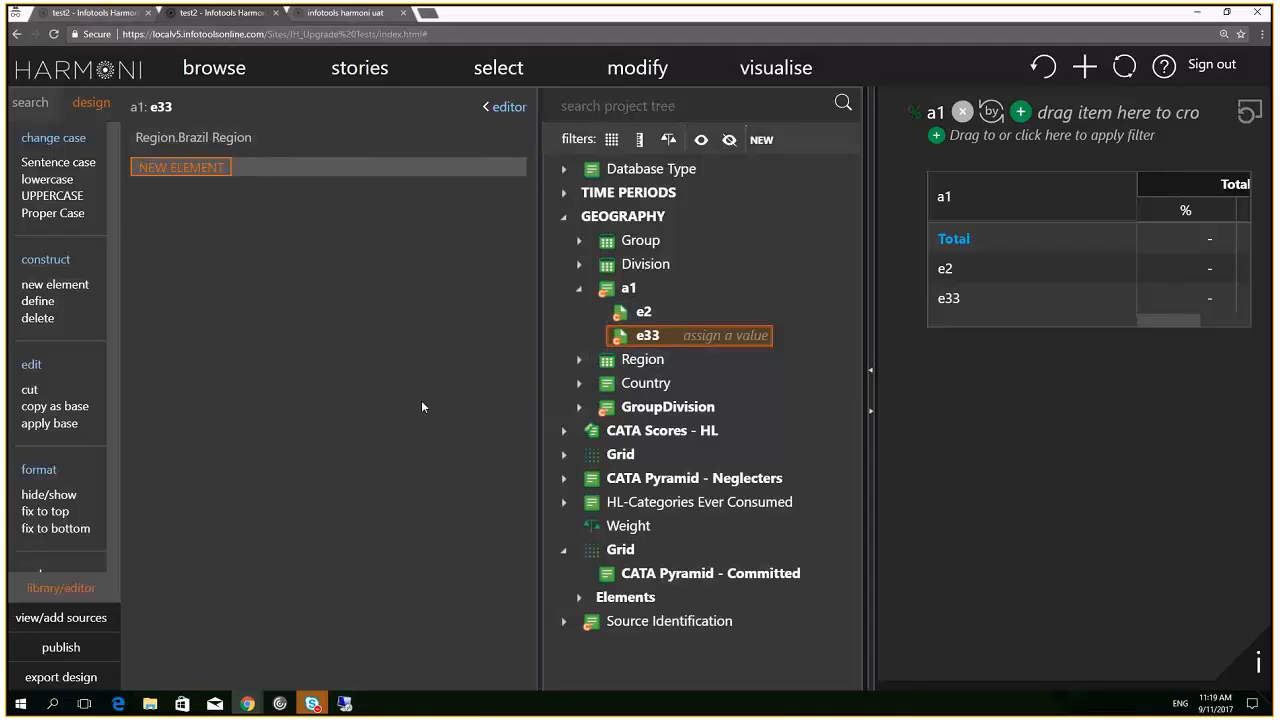
left_click(607, 292)
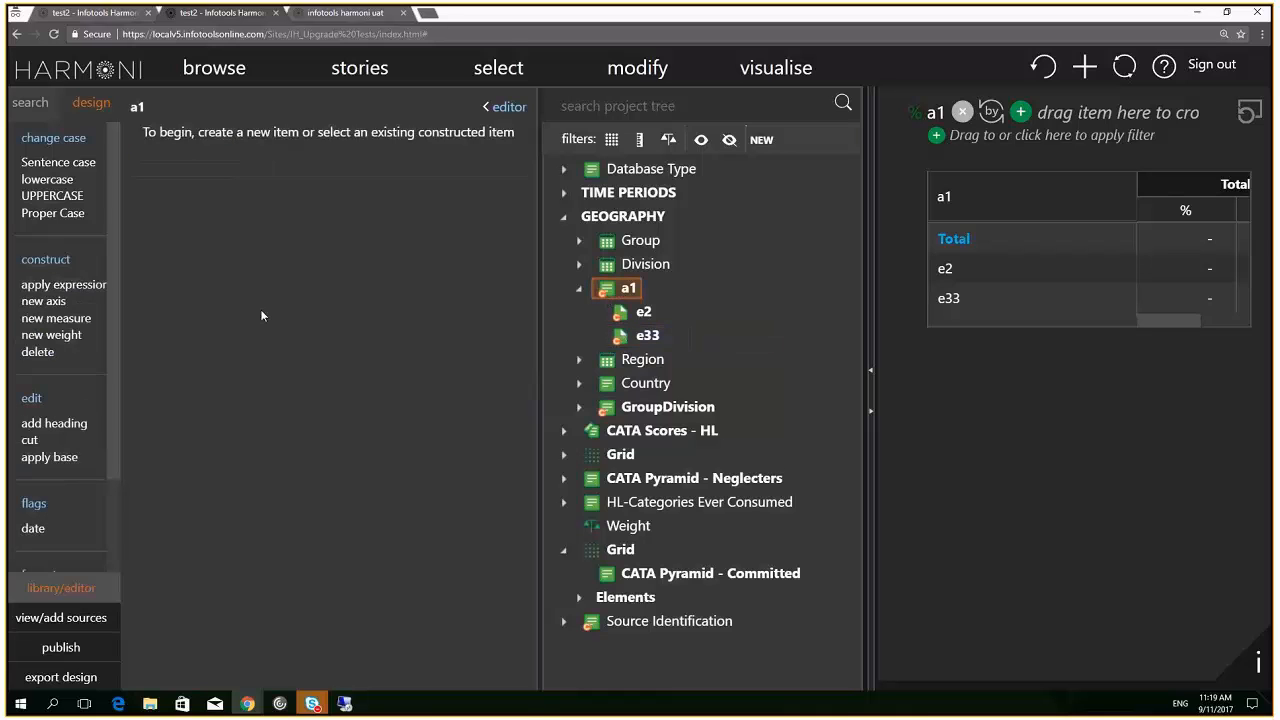
Apply axis a1 so Total, e2 and e33 each read 5,436,139, then collapse the editor
left_click(52, 287)
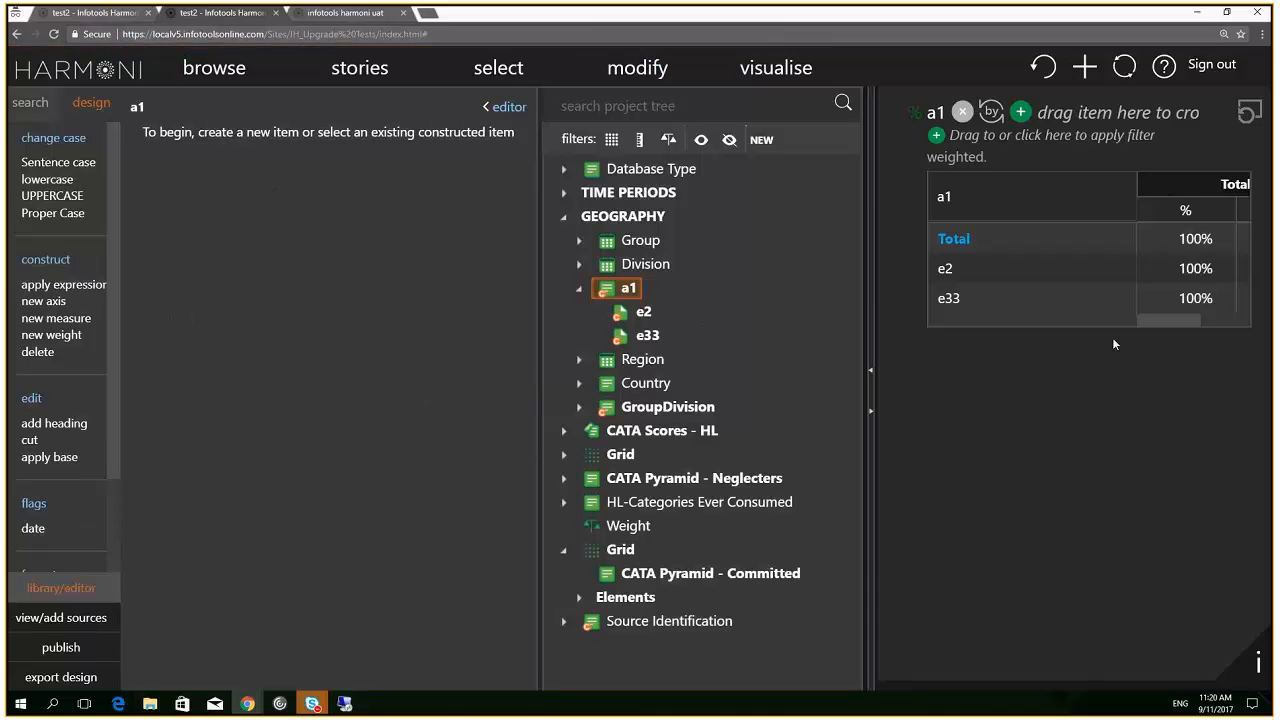
left_click_drag(1189, 320, 1262, 338)
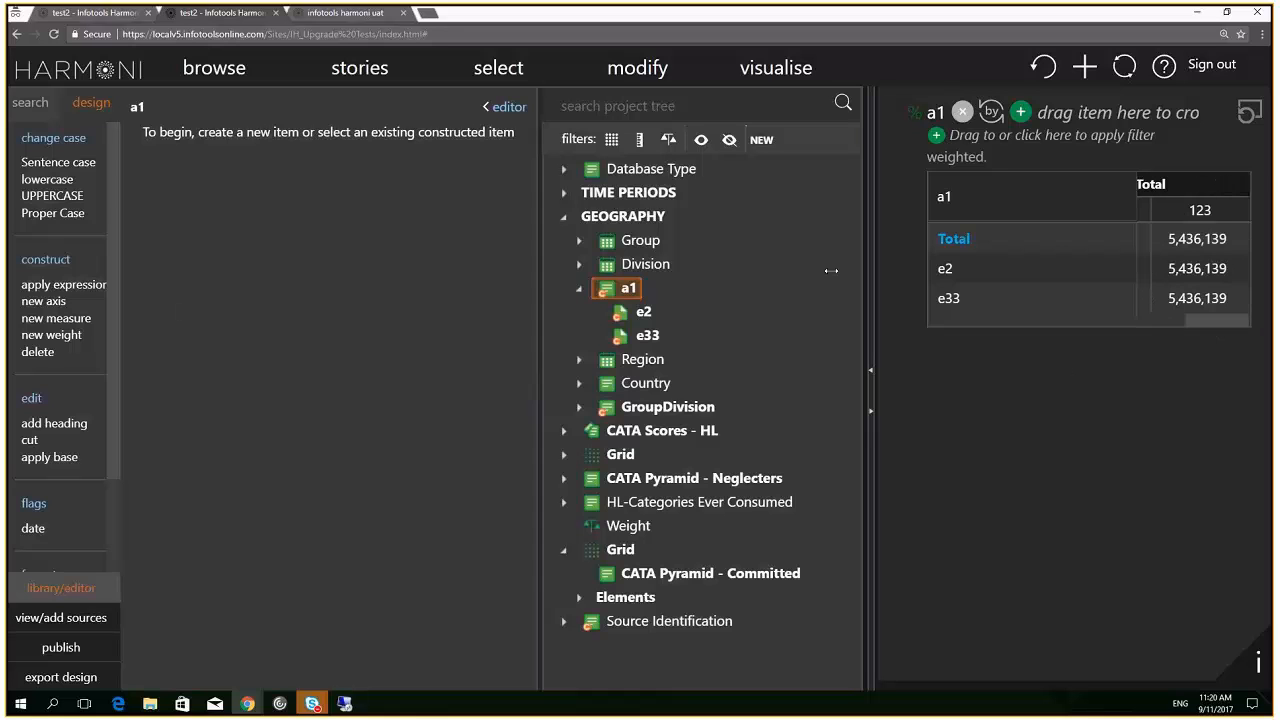
left_click(505, 107)
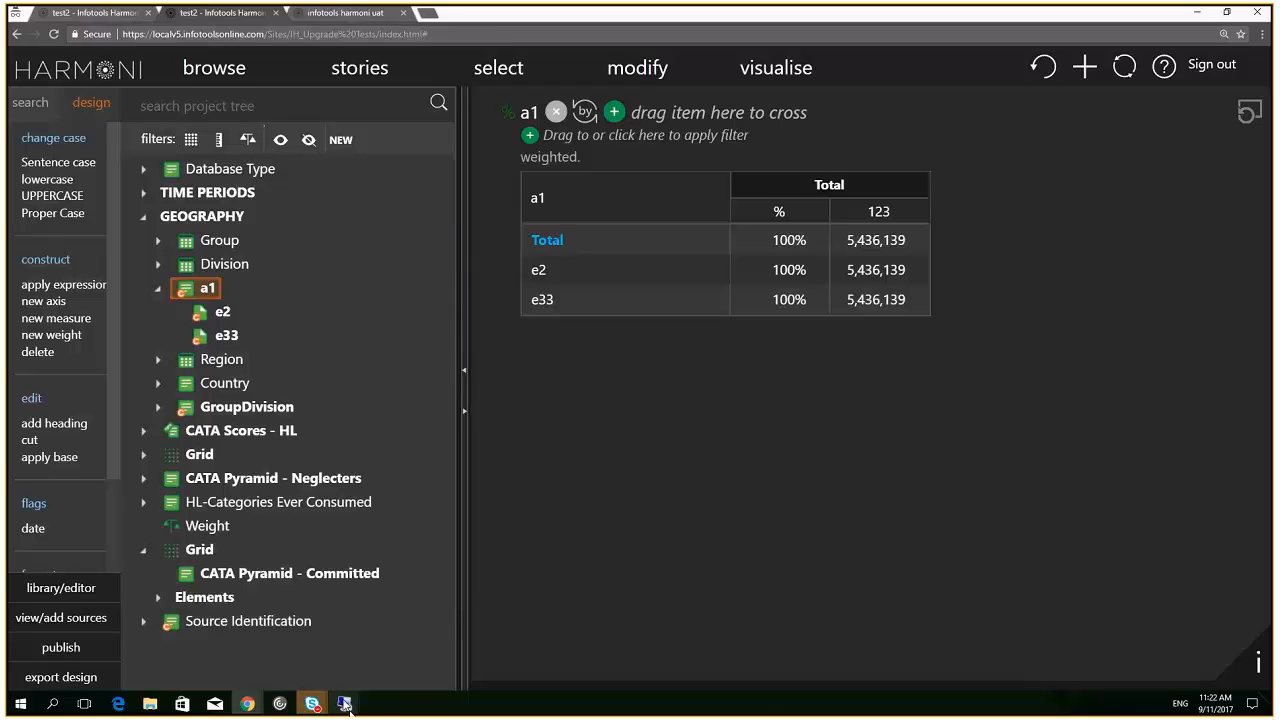
Switch from Visual Studio to the browser showing the empty Harmoni My Projects page
mouse_move(345, 708)
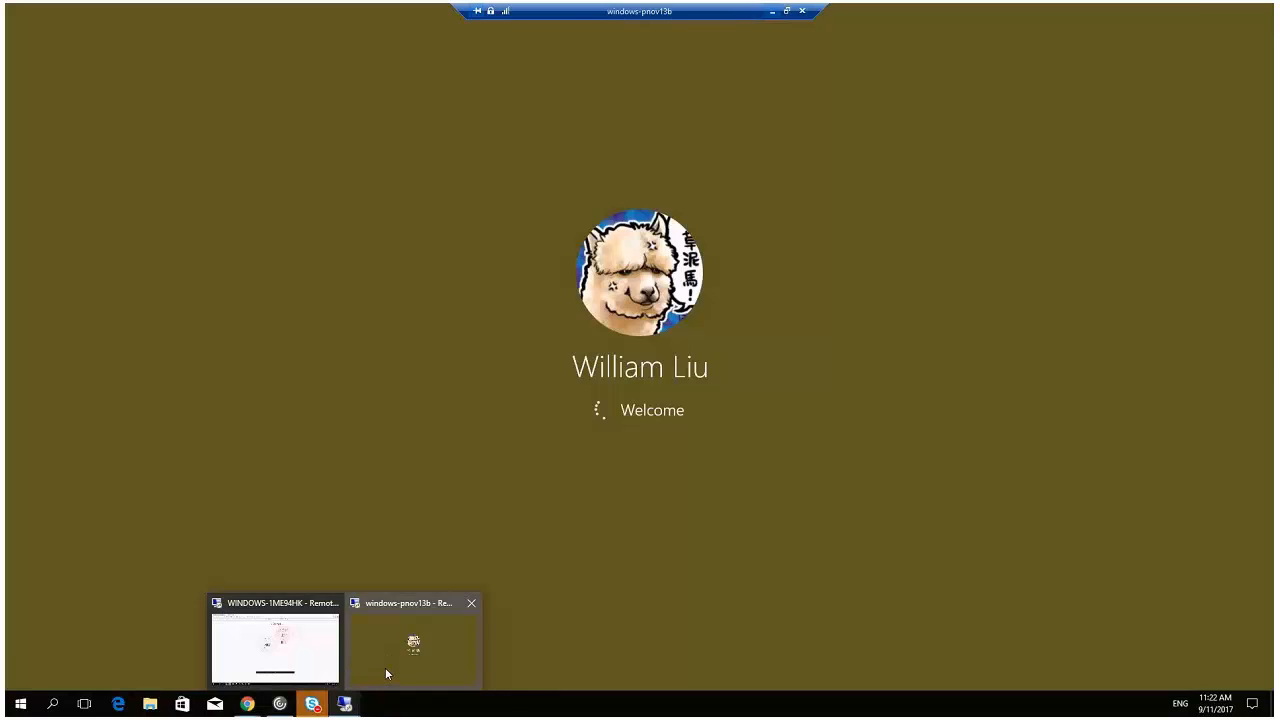
left_click(386, 671)
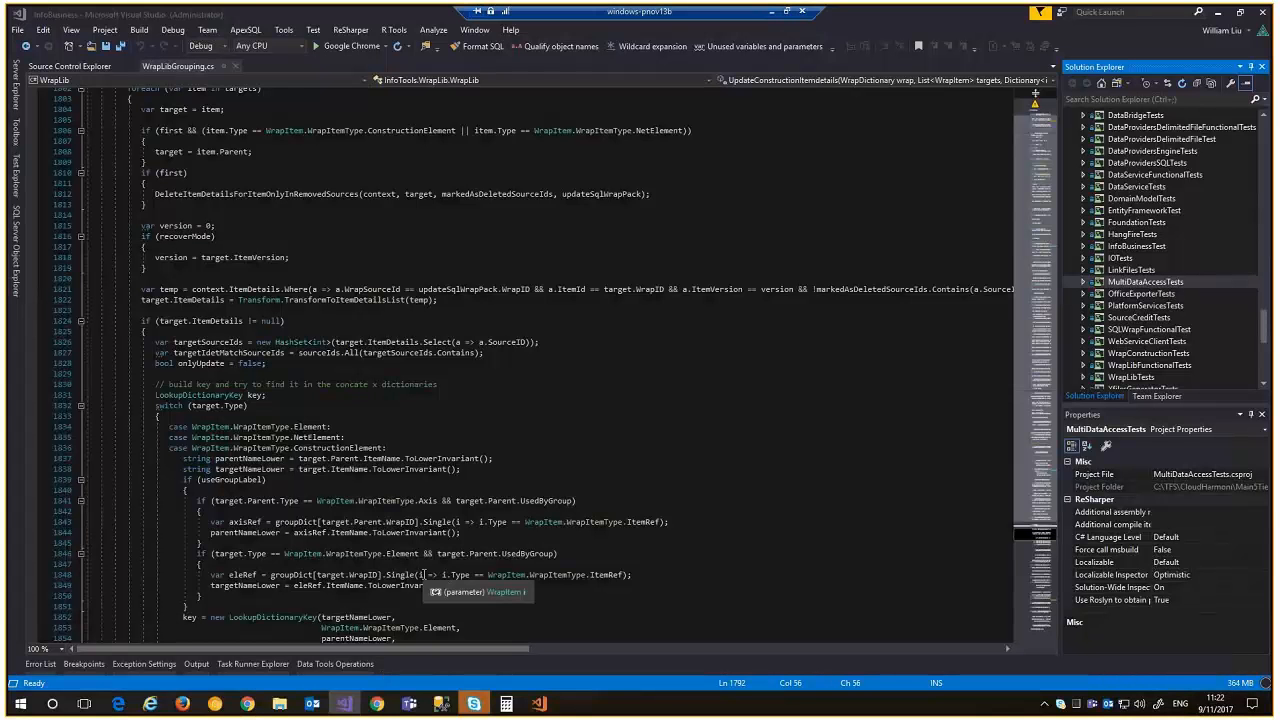
left_click(248, 704)
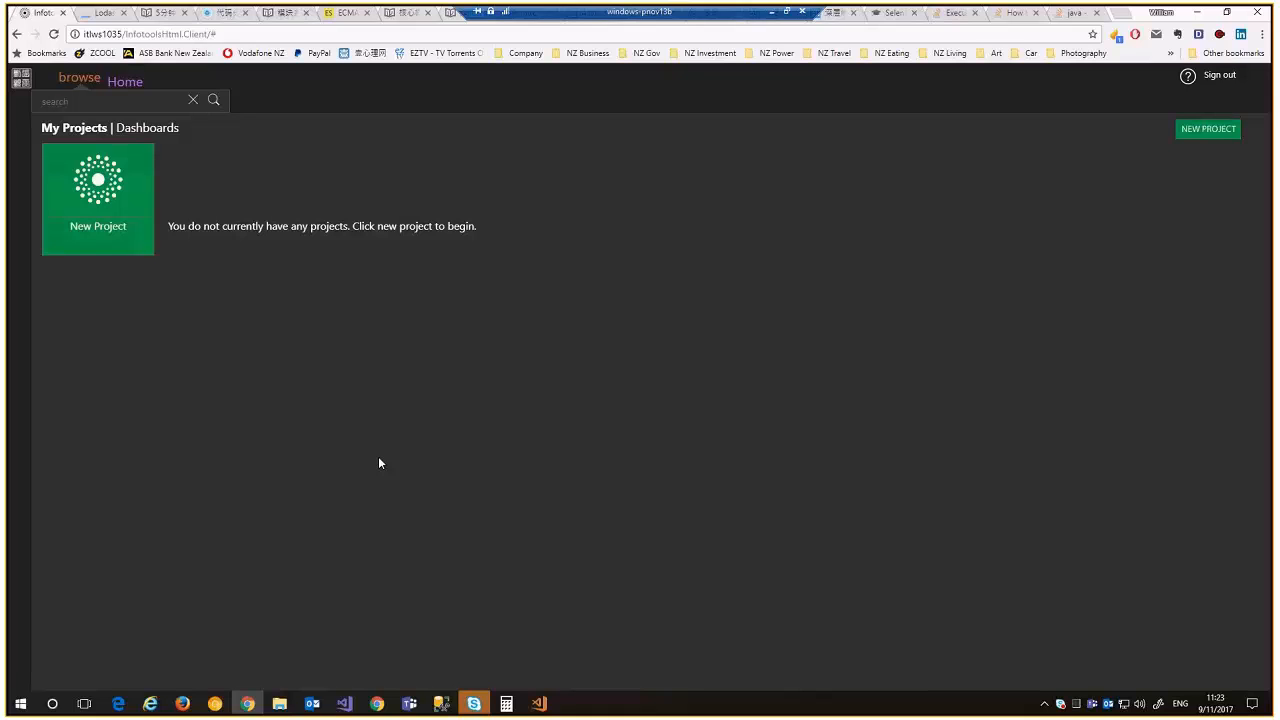
Create a new project named deci and choose to connect a data source
left_click(137, 214)
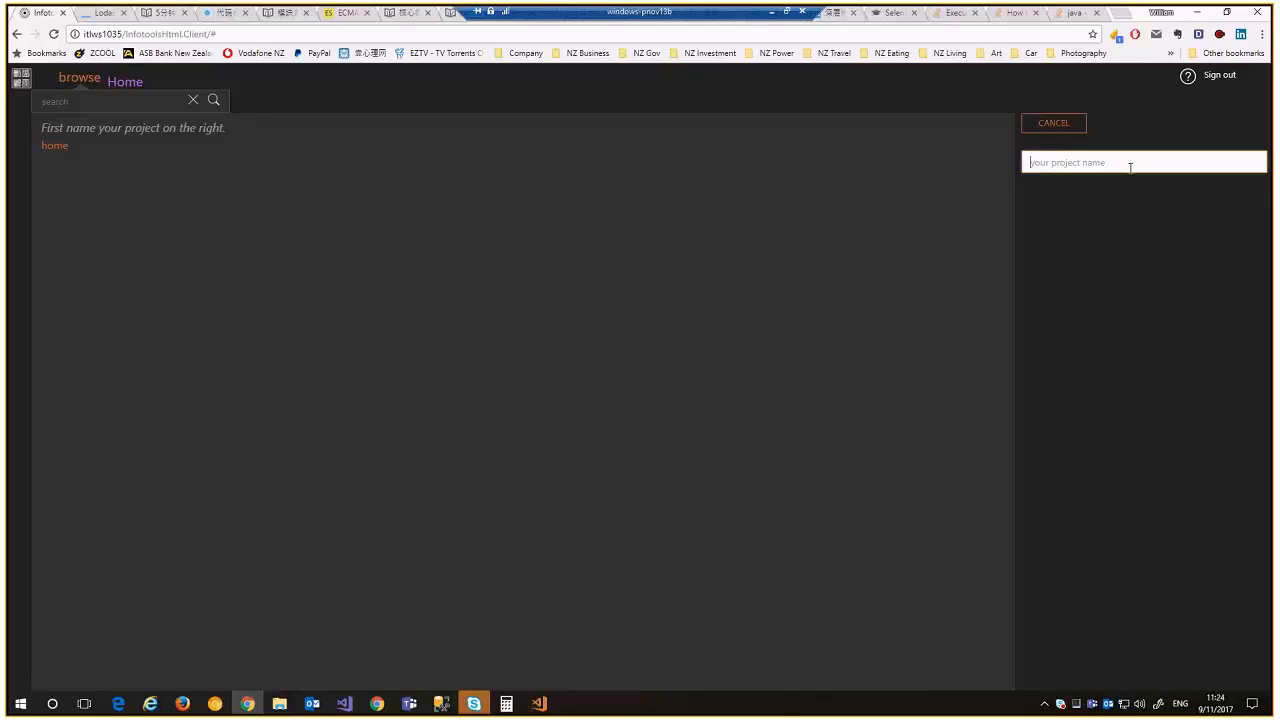
type("deci")
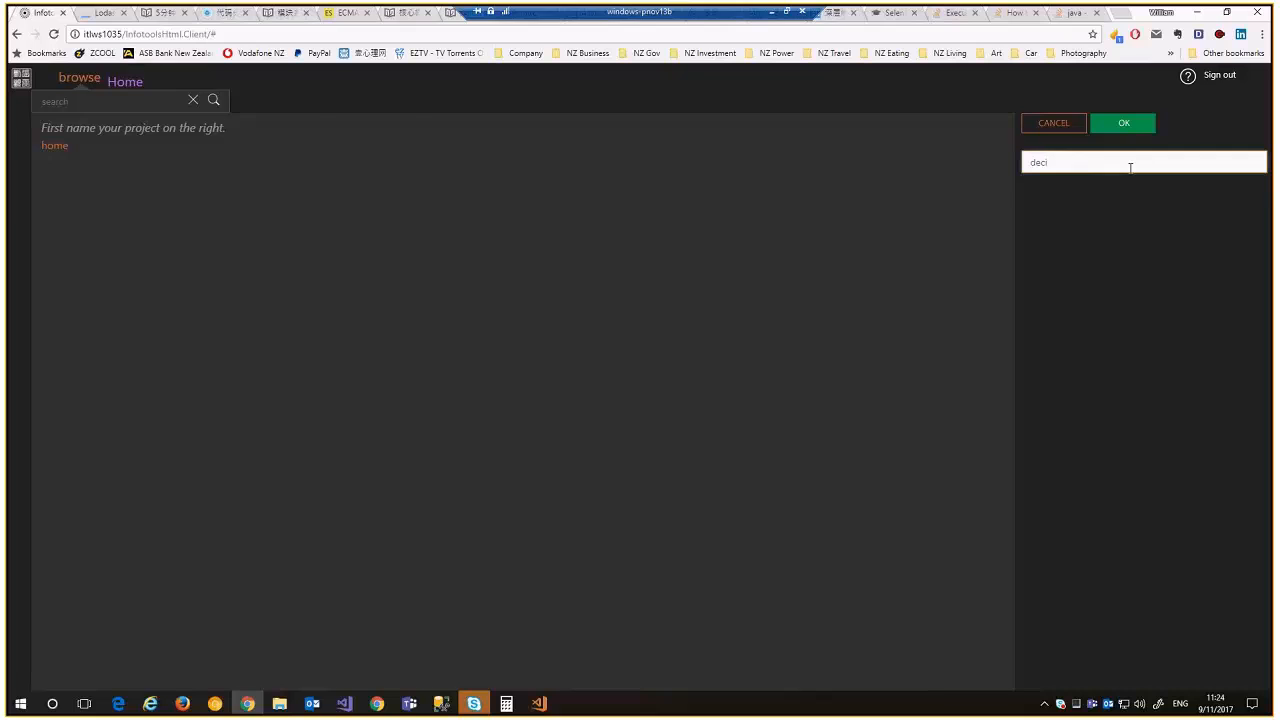
key("Return")
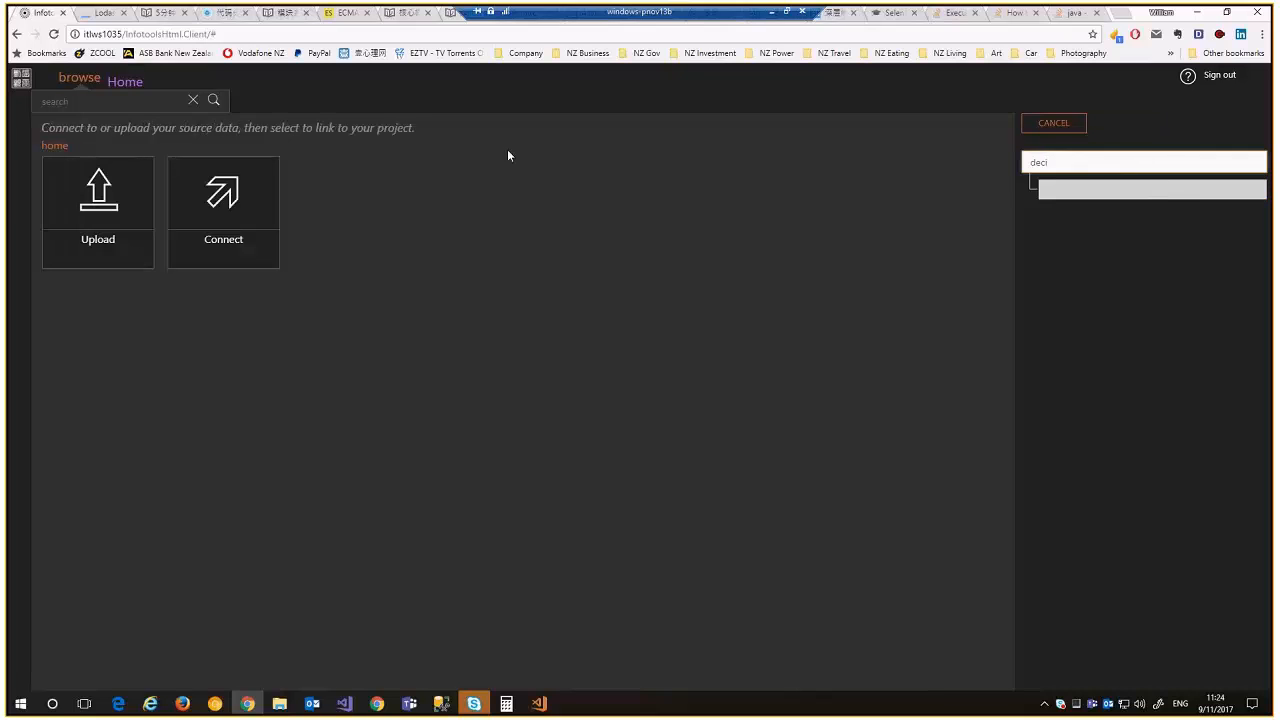
left_click(262, 203)
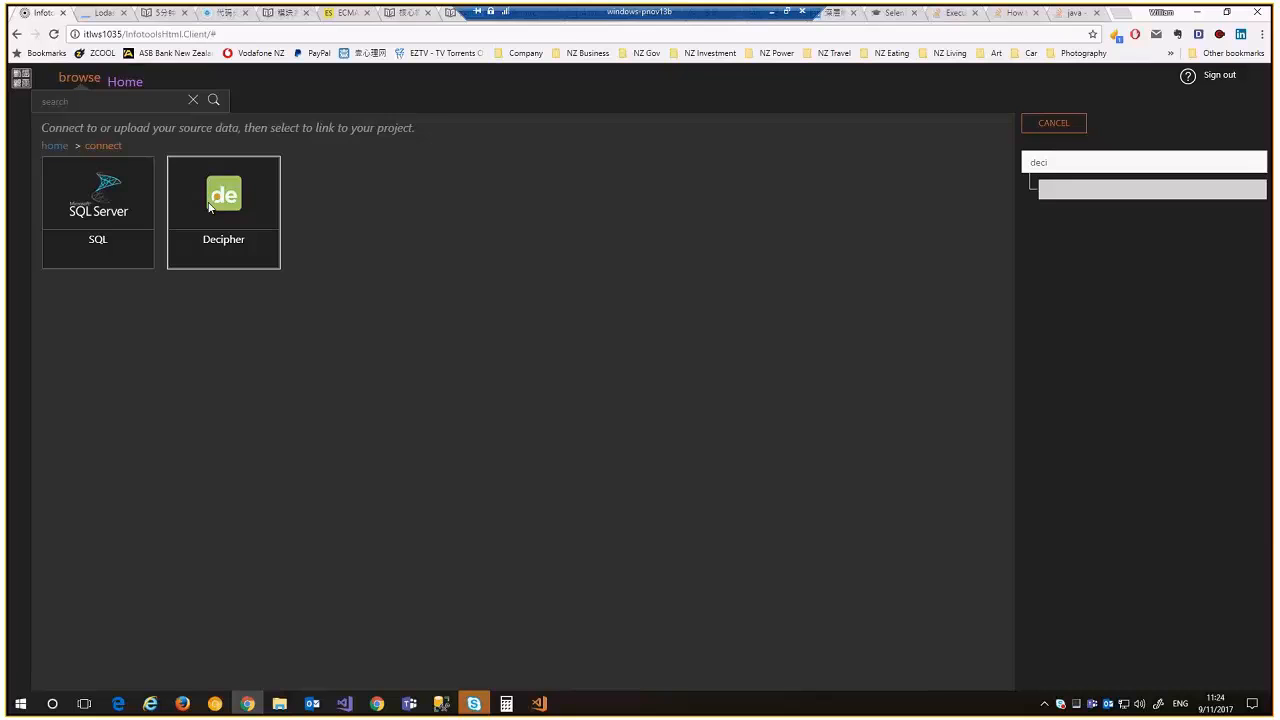
Connect to Decipher at localhost:8080 with the saved API key and open the Update Test survey
left_click(210, 205)
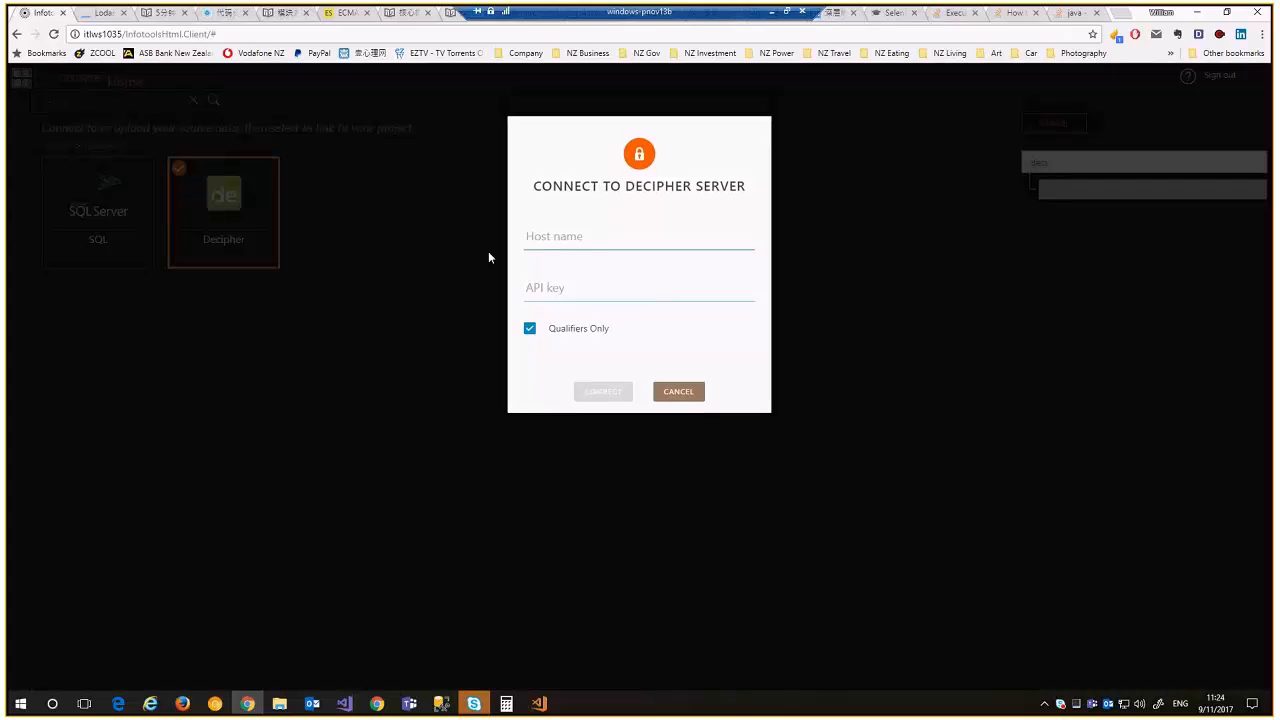
left_click(568, 236)
type("localhost:8080")
key("Tab")
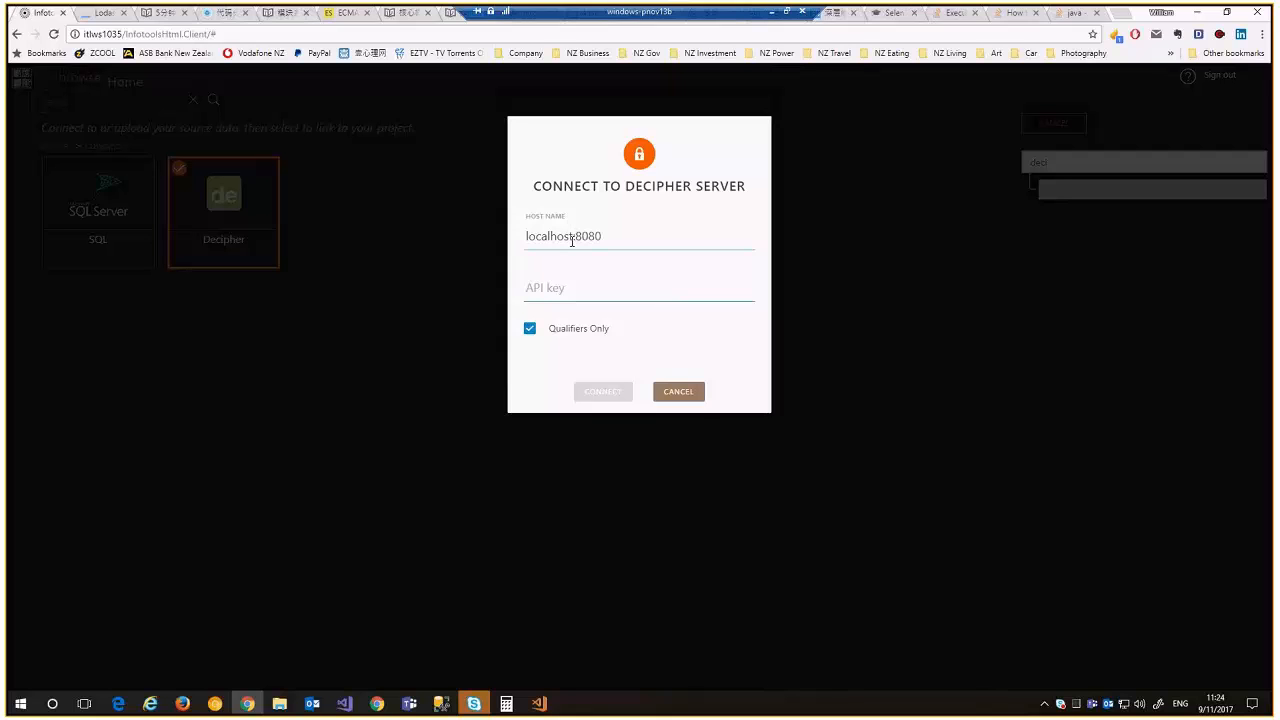
key("Down")
key("Down")
key("Return")
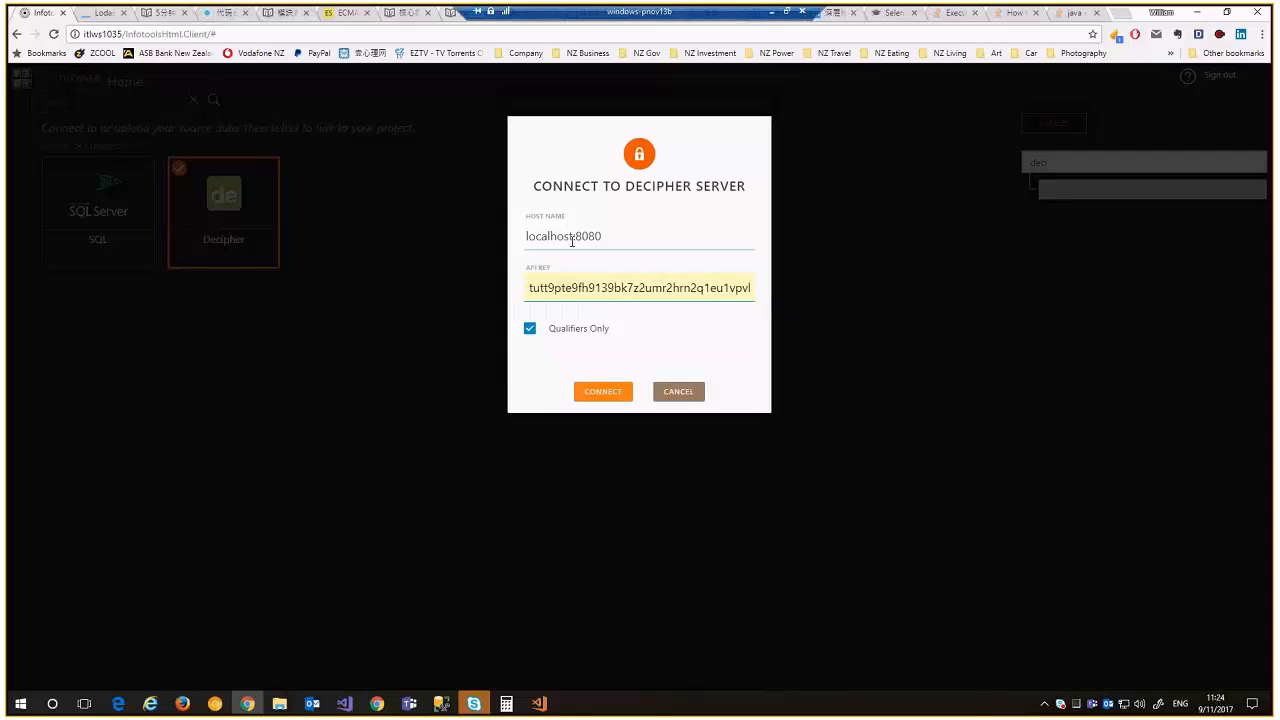
left_click(603, 391)
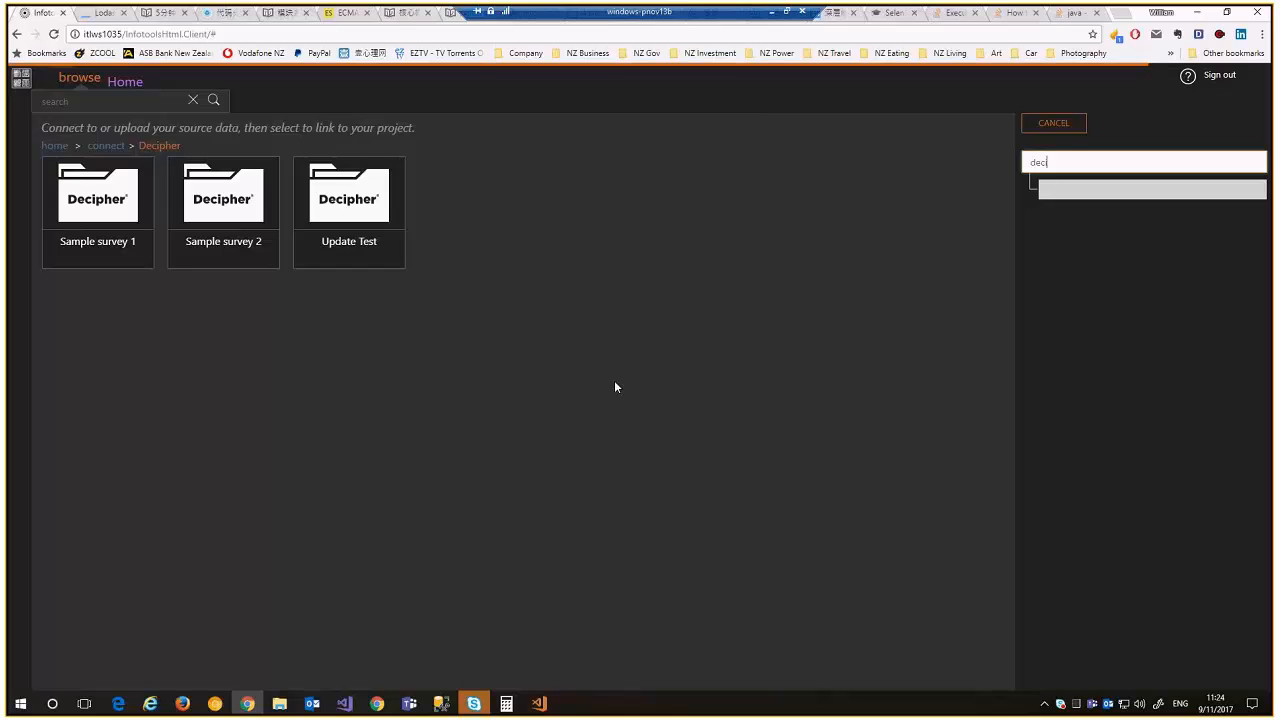
left_click(366, 212)
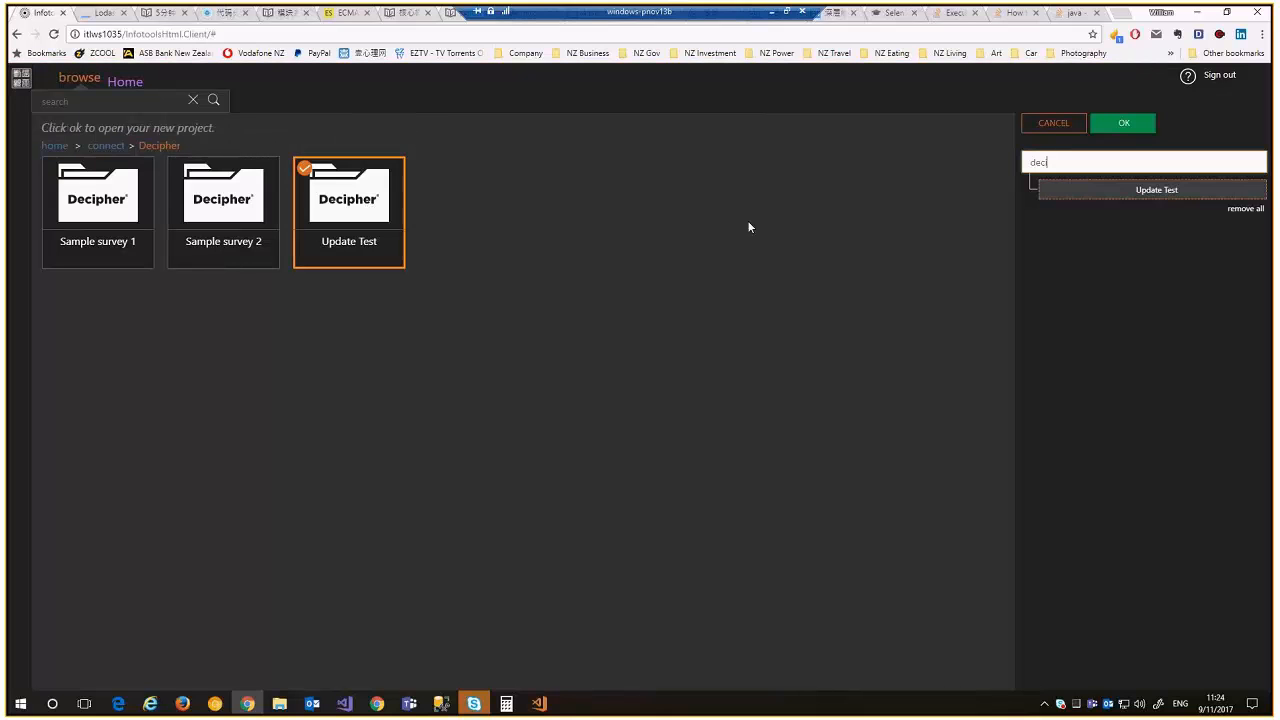
left_click(1124, 127)
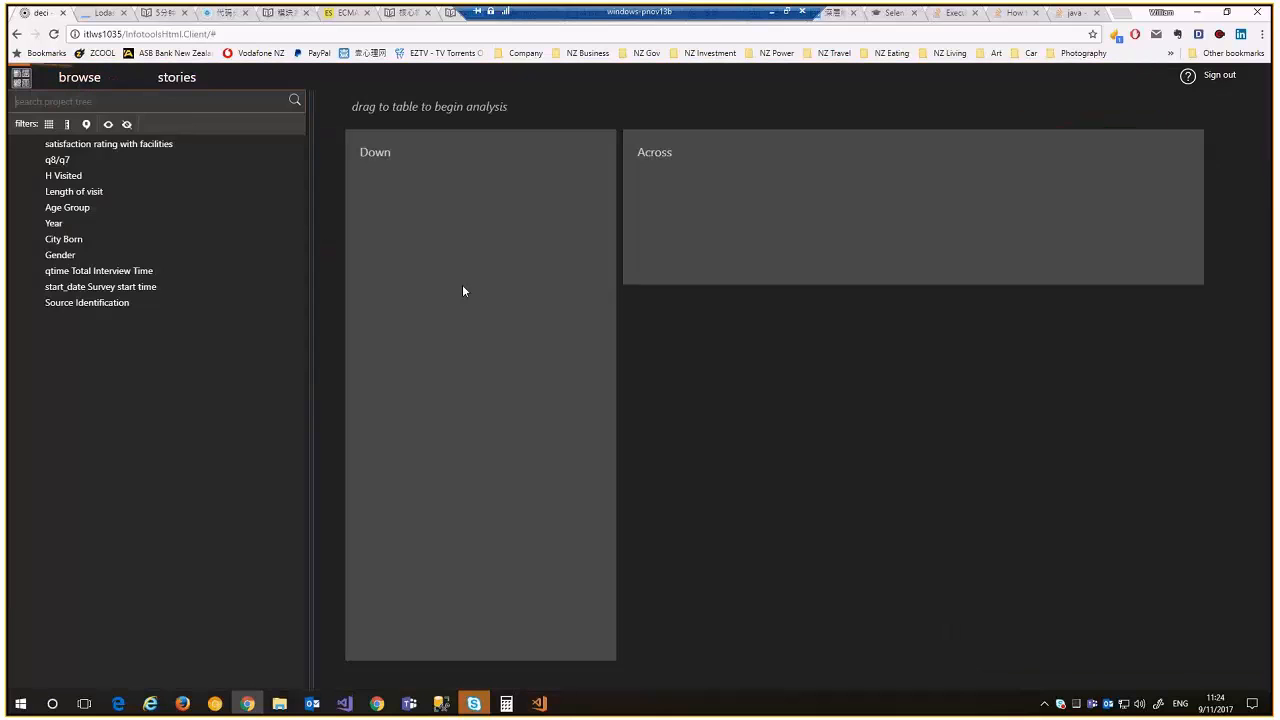
Tabulate H Visited down the rows, showing H1 at 50% of 2 respondents
left_click_drag(140, 176, 475, 271)
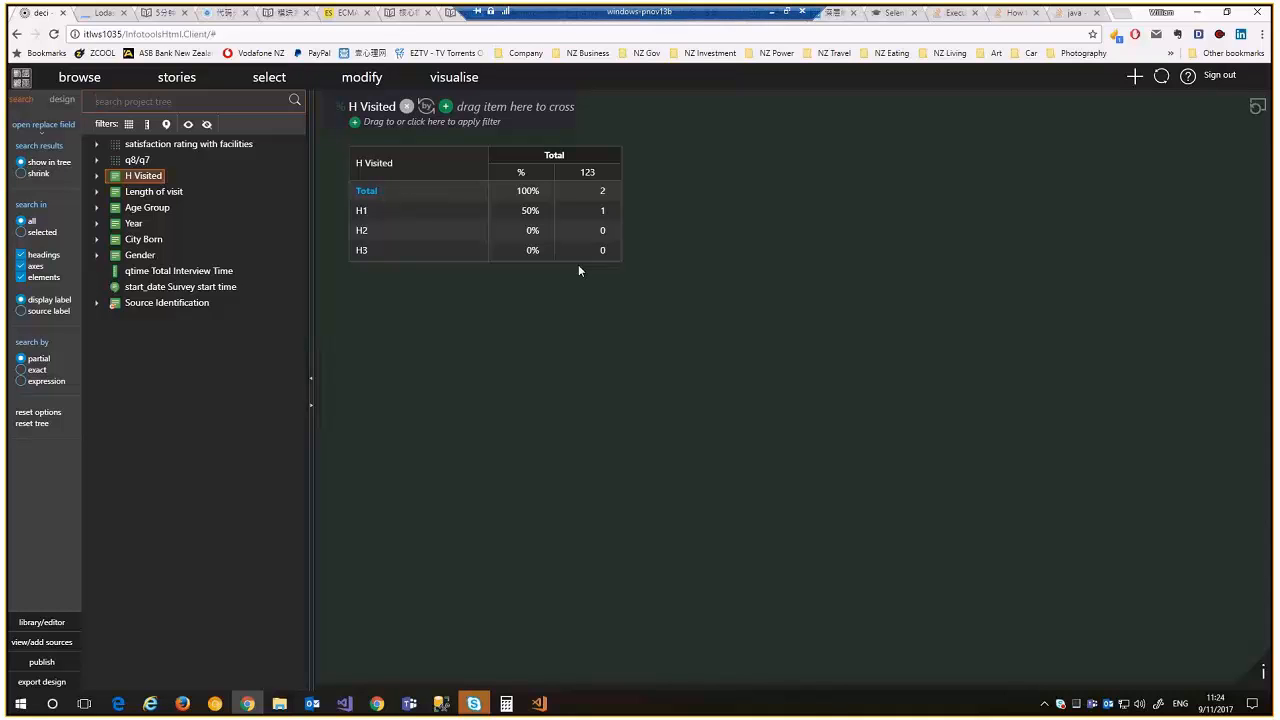
left_click(539, 702)
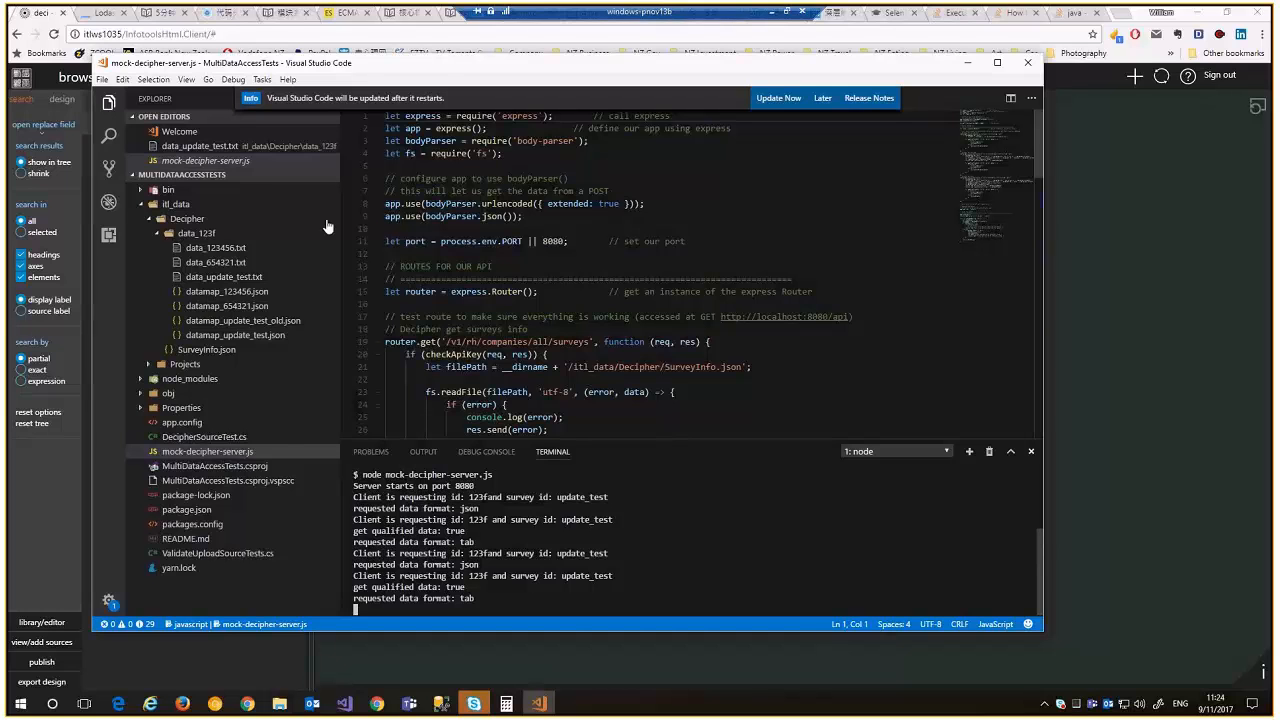
Dismiss the update notice and open data_update_test.txt
left_click(576, 350)
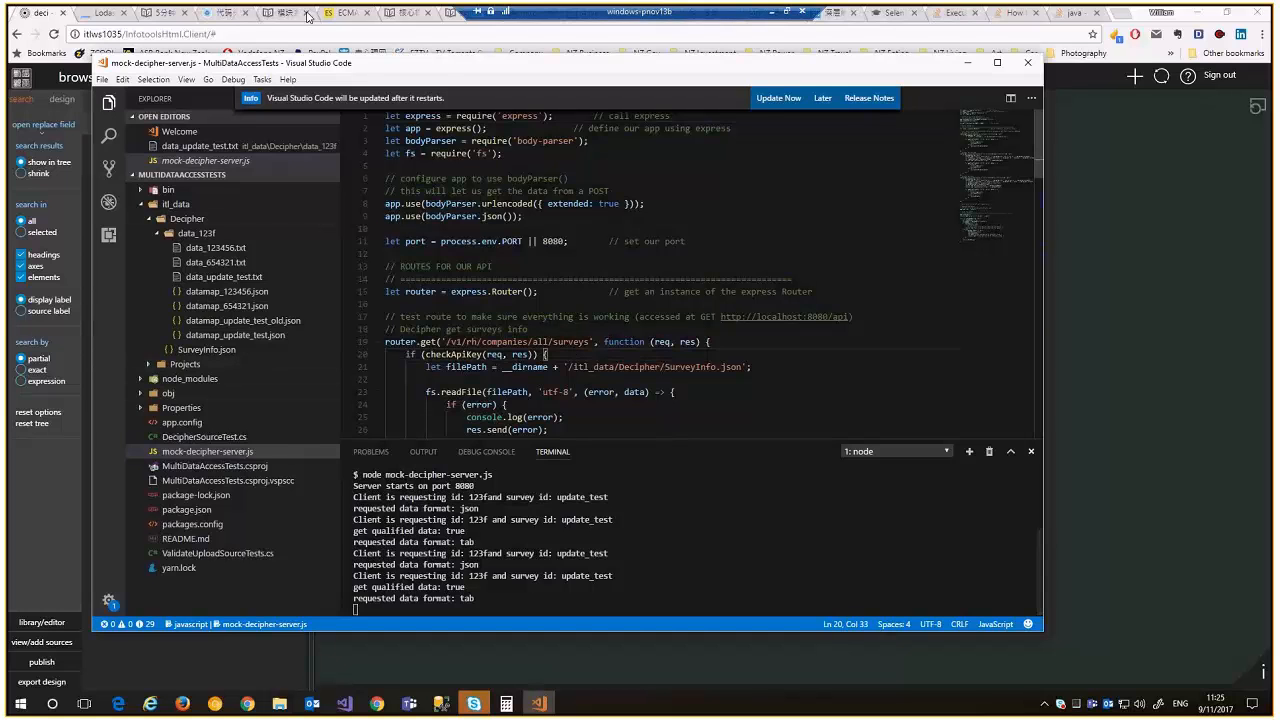
left_click(821, 99)
left_click(478, 98)
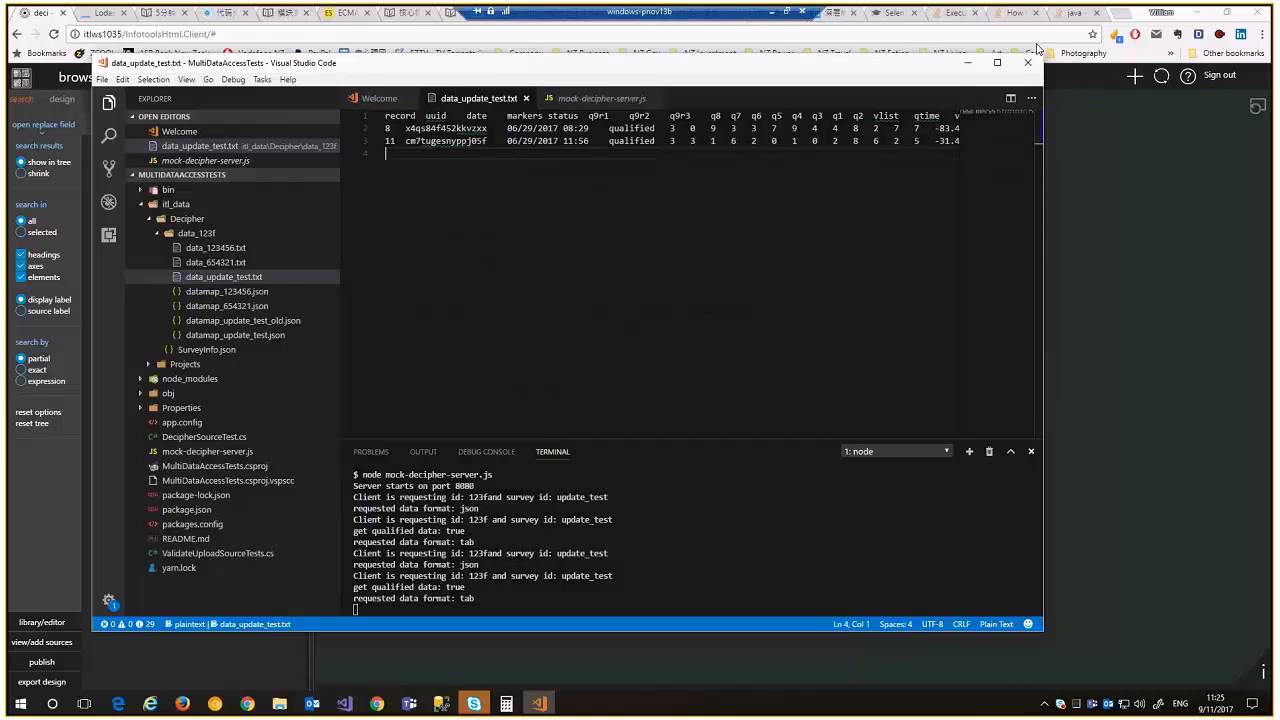
Add two survey records, renumber the last from 11 to 13, and save the file
key("ctrl+y")
key("ctrl+y")
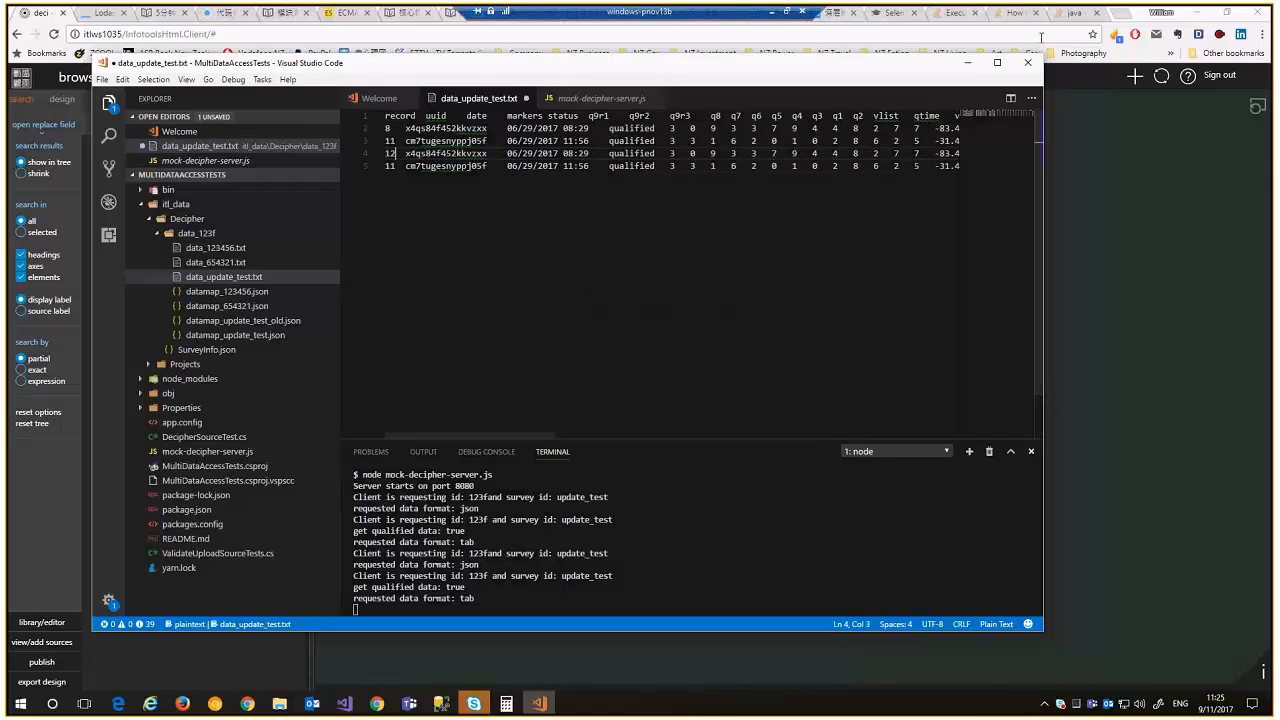
key("Down")
key("BackSpace")
type("3")
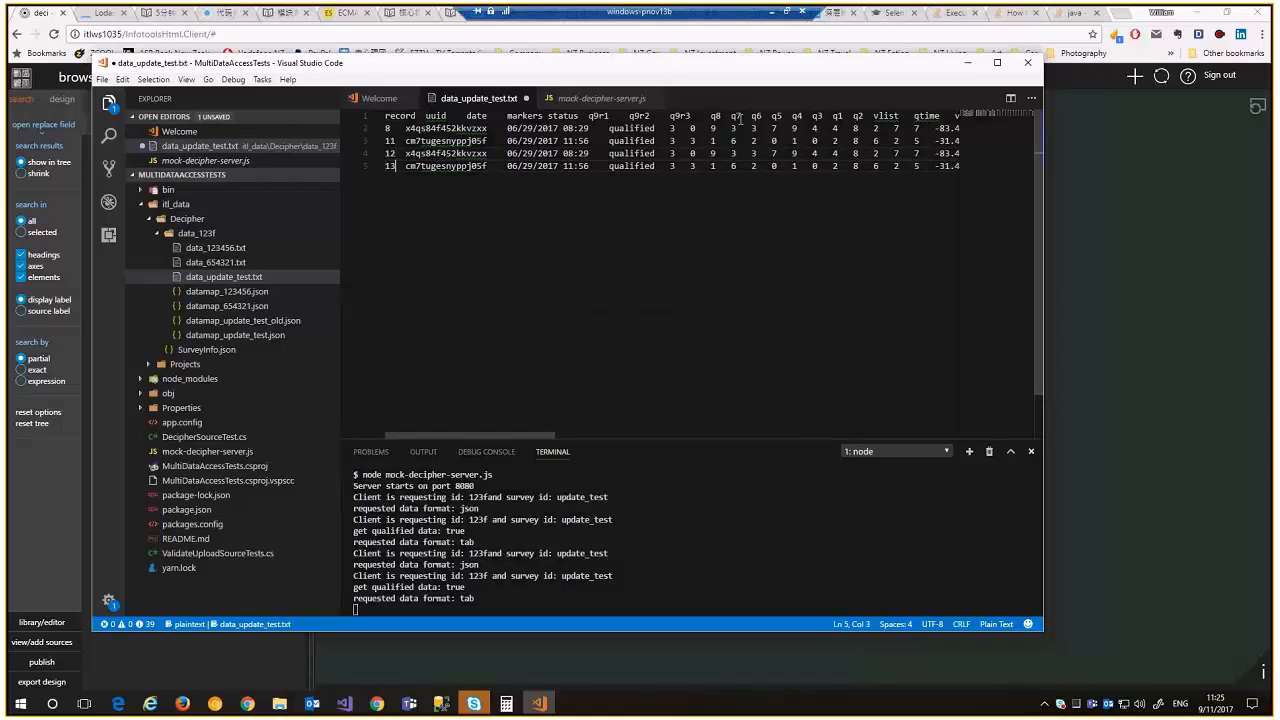
key("ctrl+s")
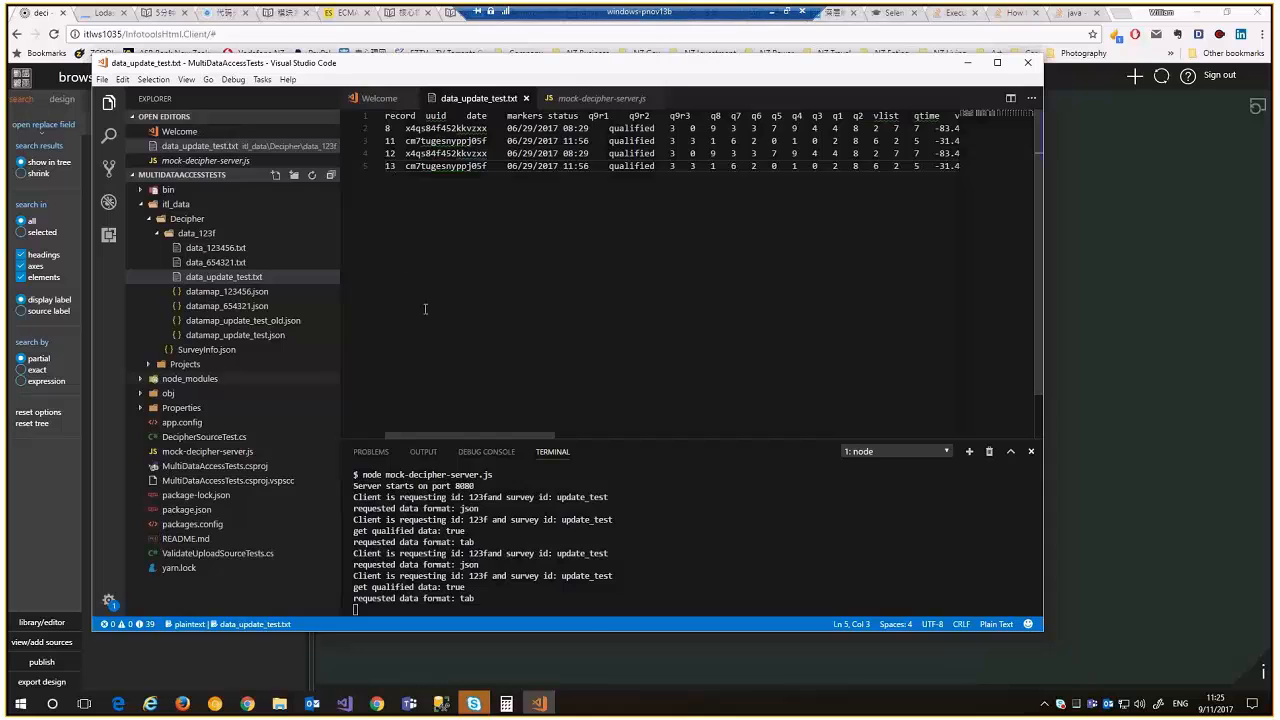
left_click(1135, 302)
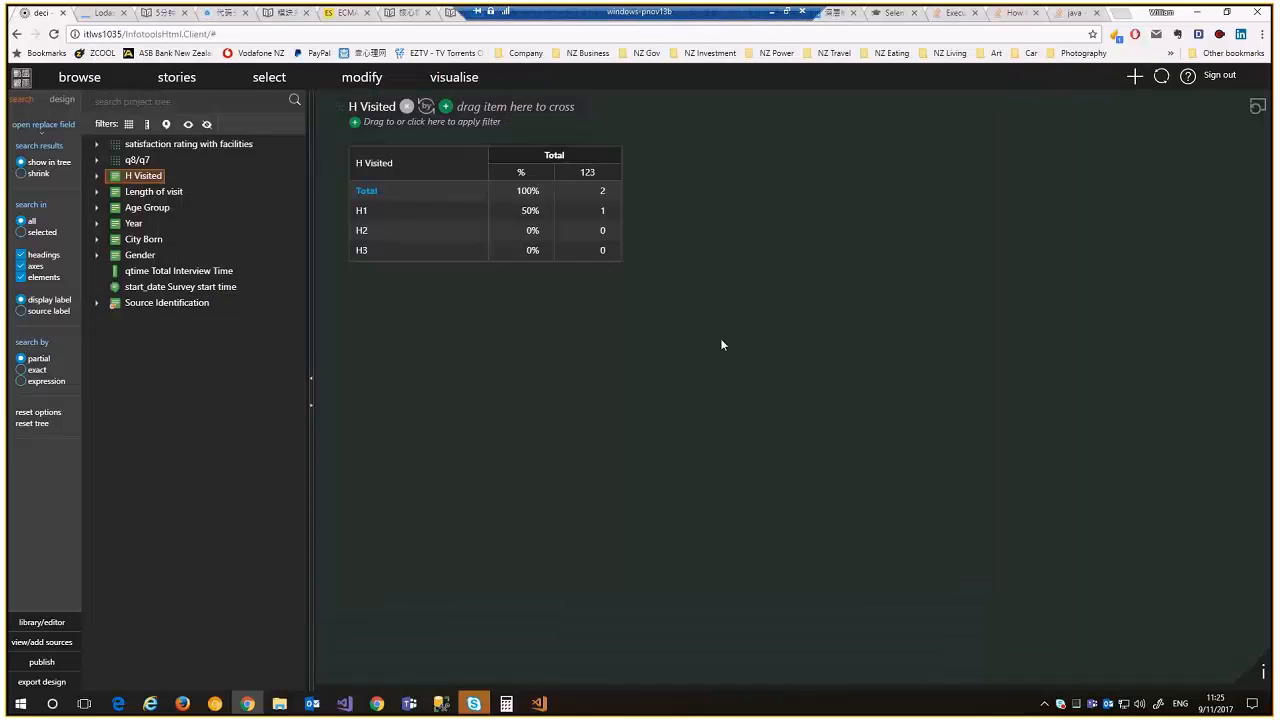
left_click(40, 53)
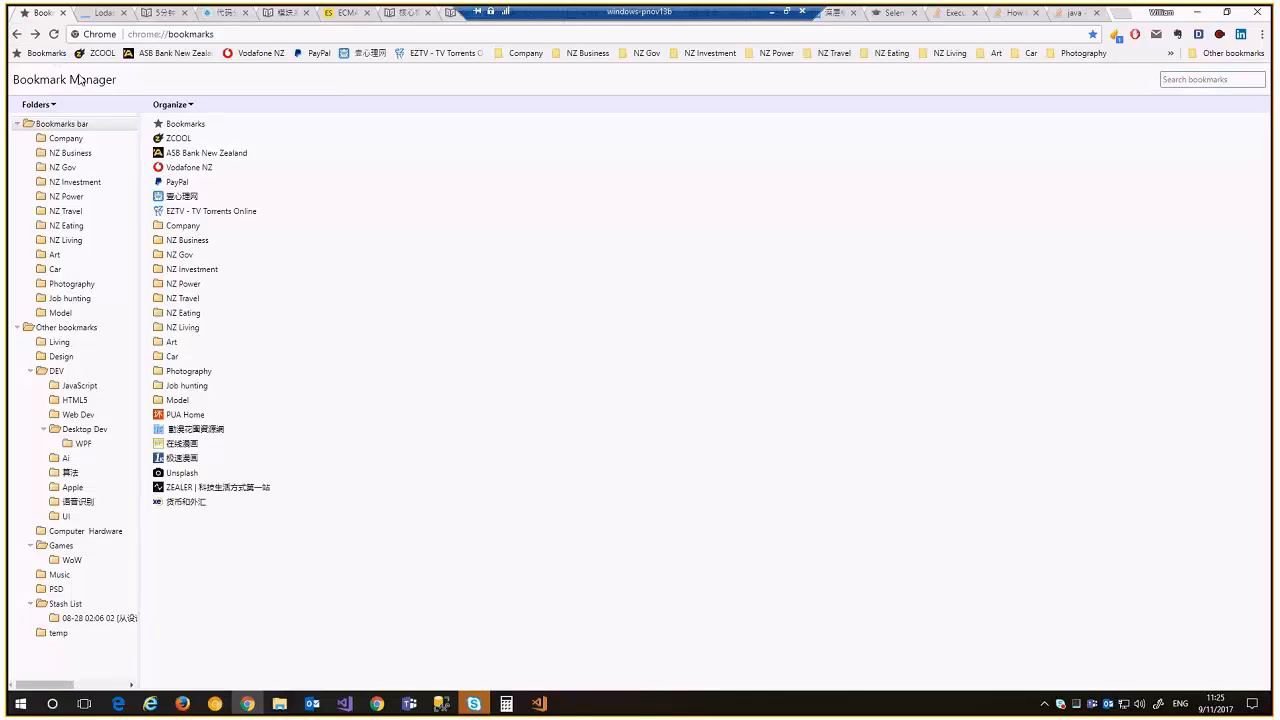
Go back, reopen the deci project and place H Visited down the table rows
left_click(16, 36)
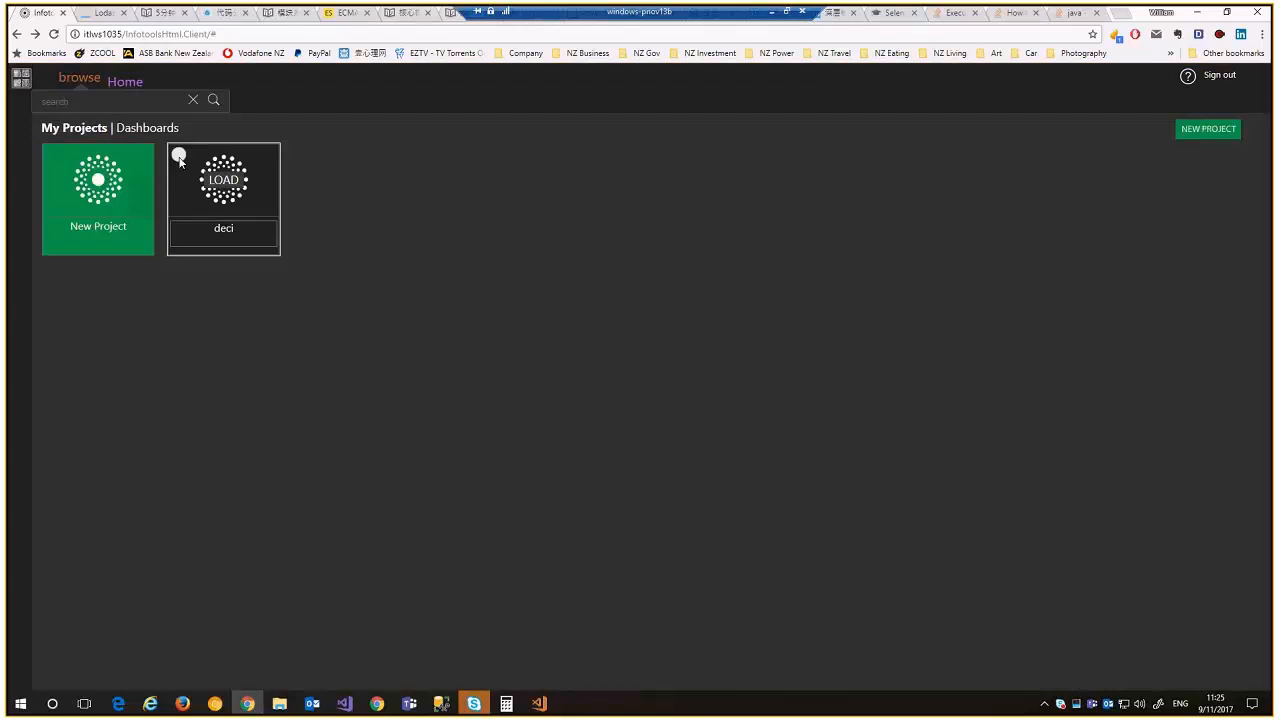
left_click(180, 162)
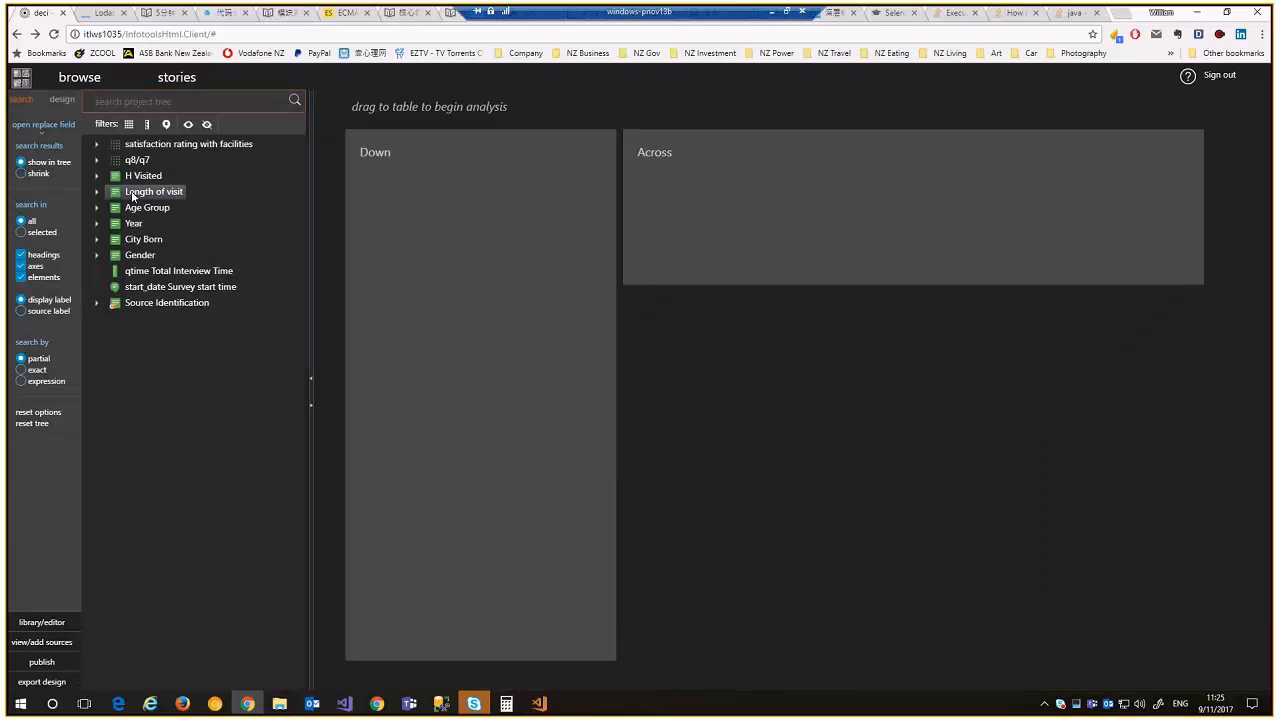
left_click_drag(140, 176, 456, 254)
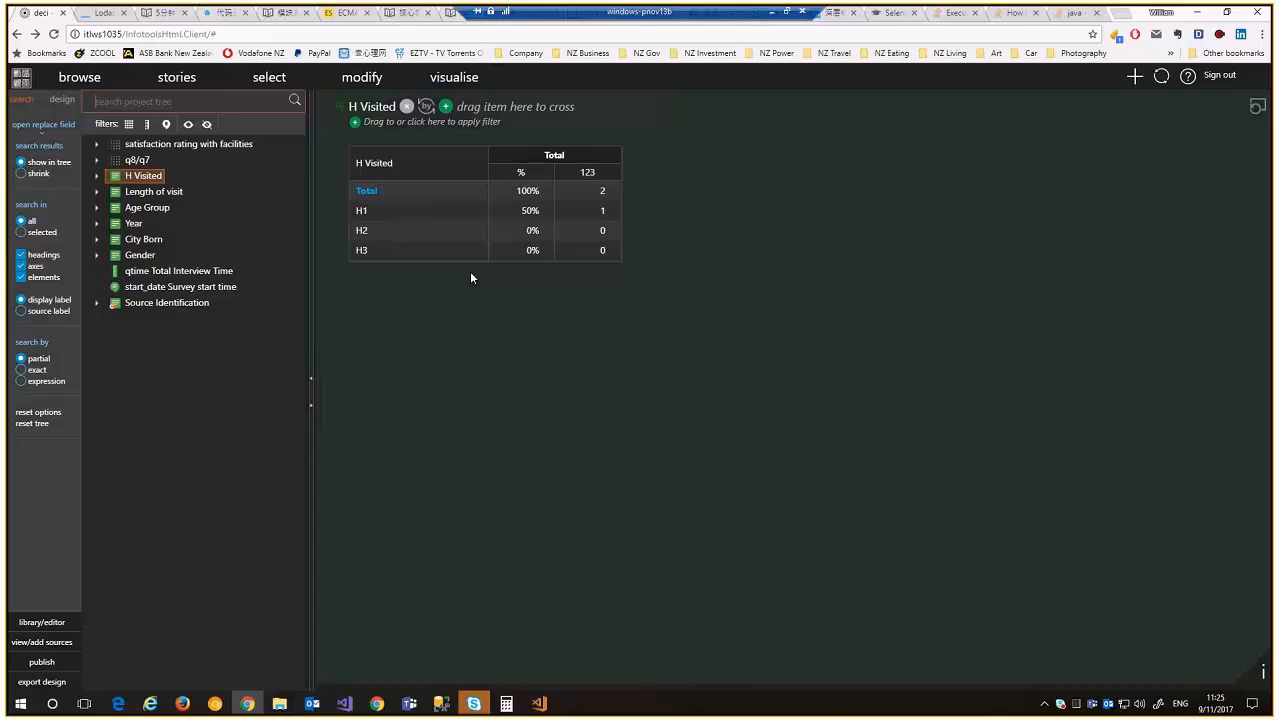
Reload the project from its source and rebuild H Visited, now totaling 4 with H1 at 2
left_click(41, 643)
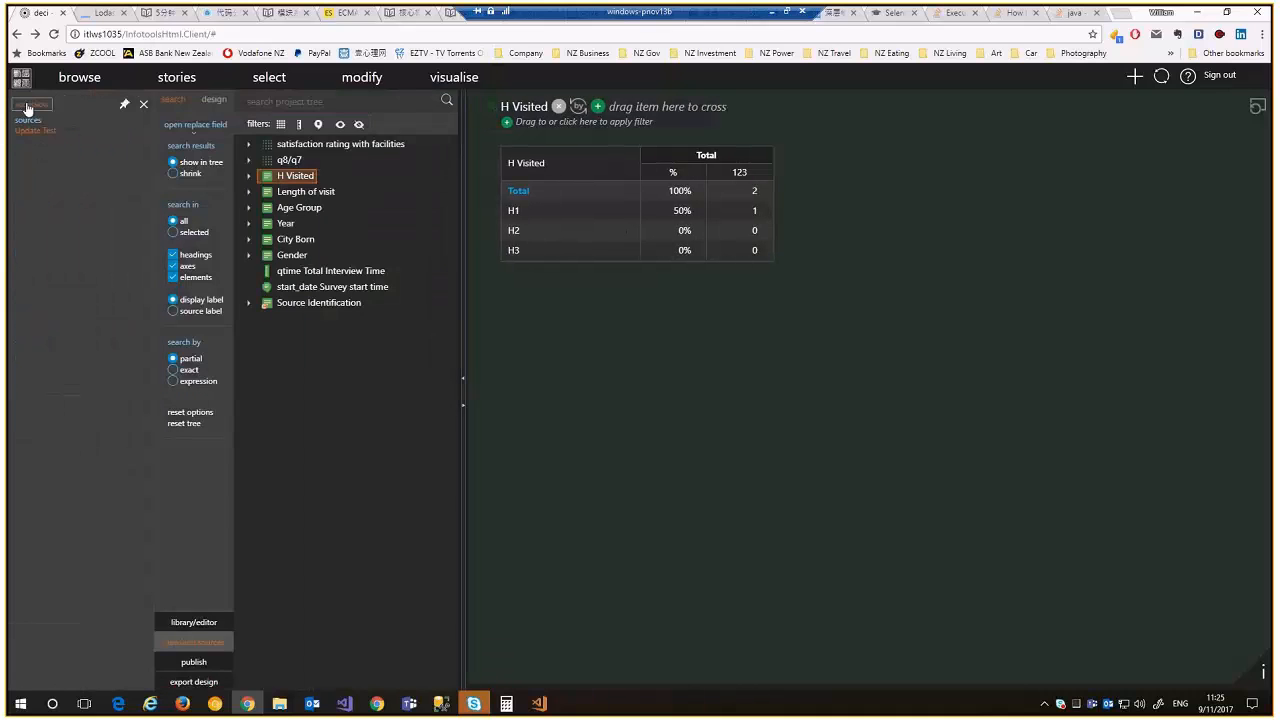
left_click(31, 110)
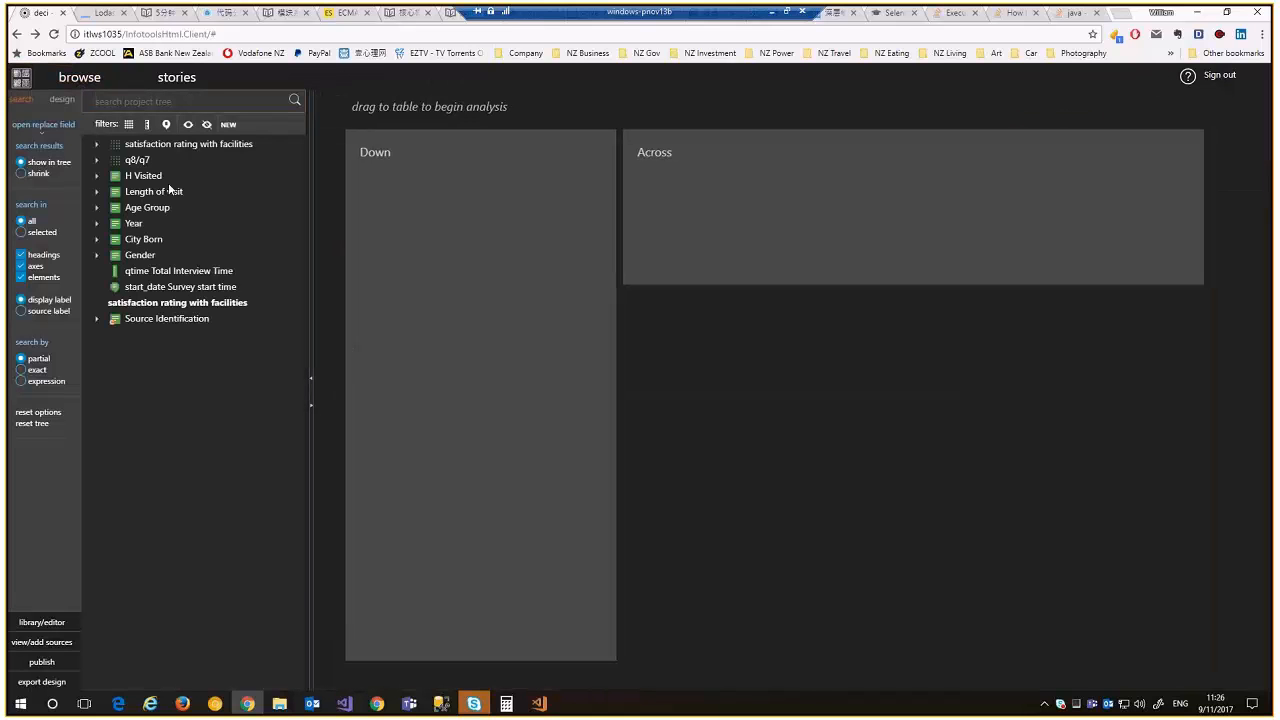
left_click_drag(277, 198, 510, 287)
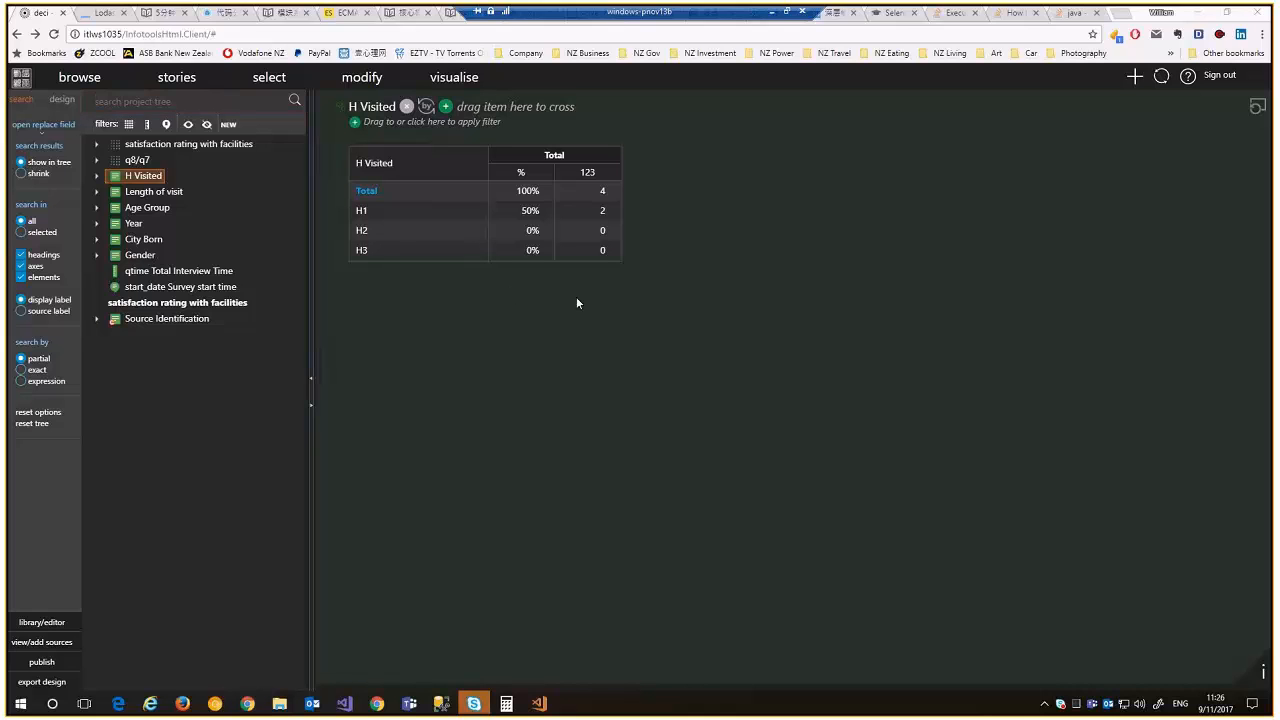
key("super")
key("Escape")
key("alt+Tab")
In Project.proj, change Billing.Enabled from false to true and save the file
left_click(572, 276)
left_click(198, 43)
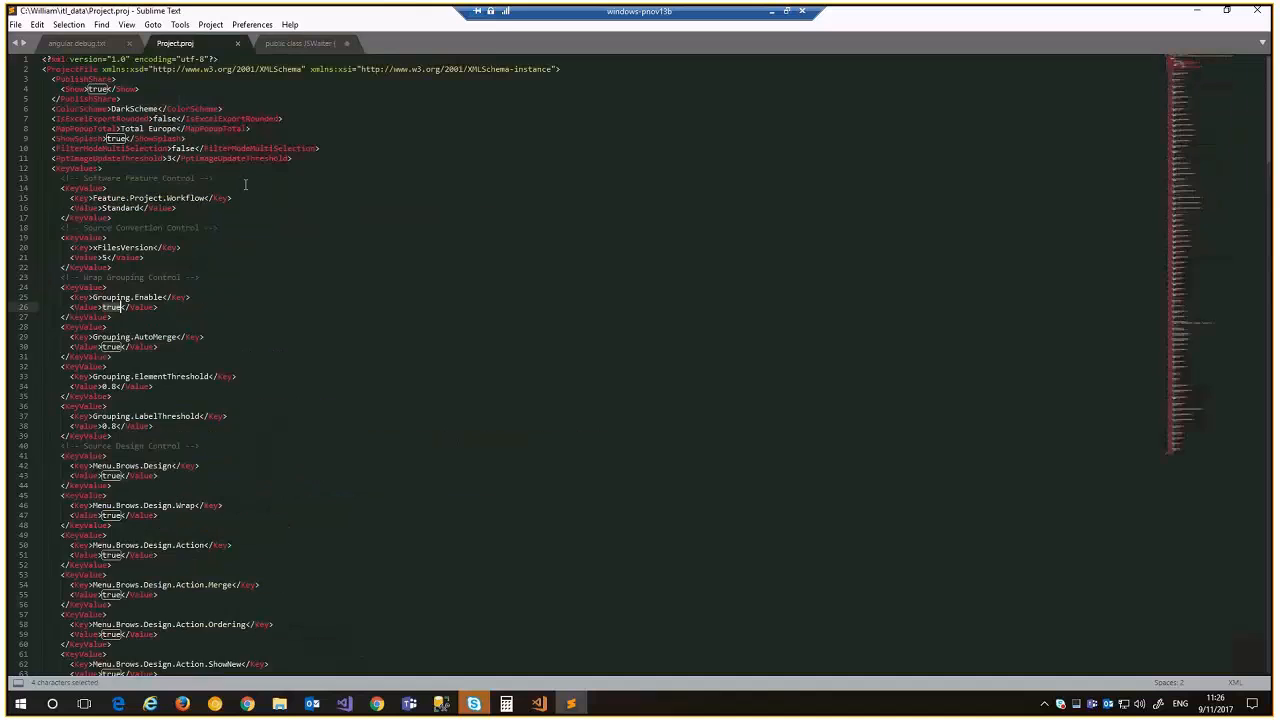
scroll(346, 377, "down", 4)
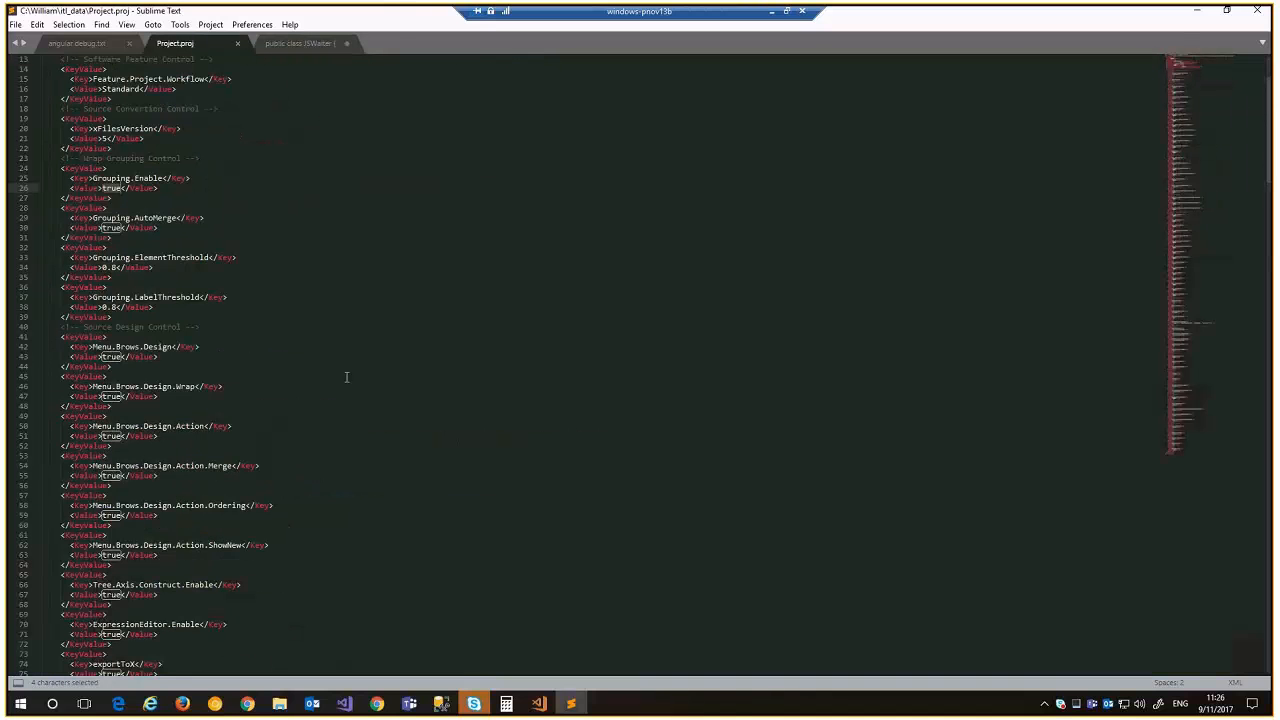
key("ctrl+f")
type("billing")
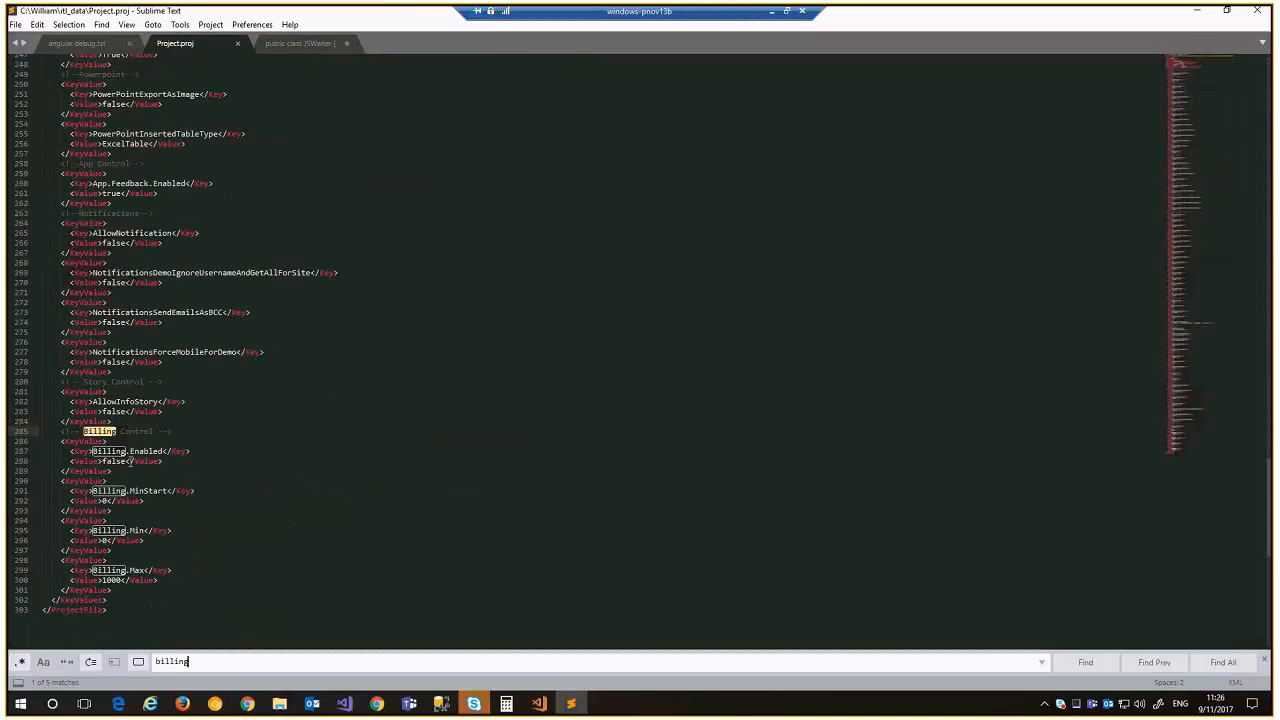
left_click(125, 461)
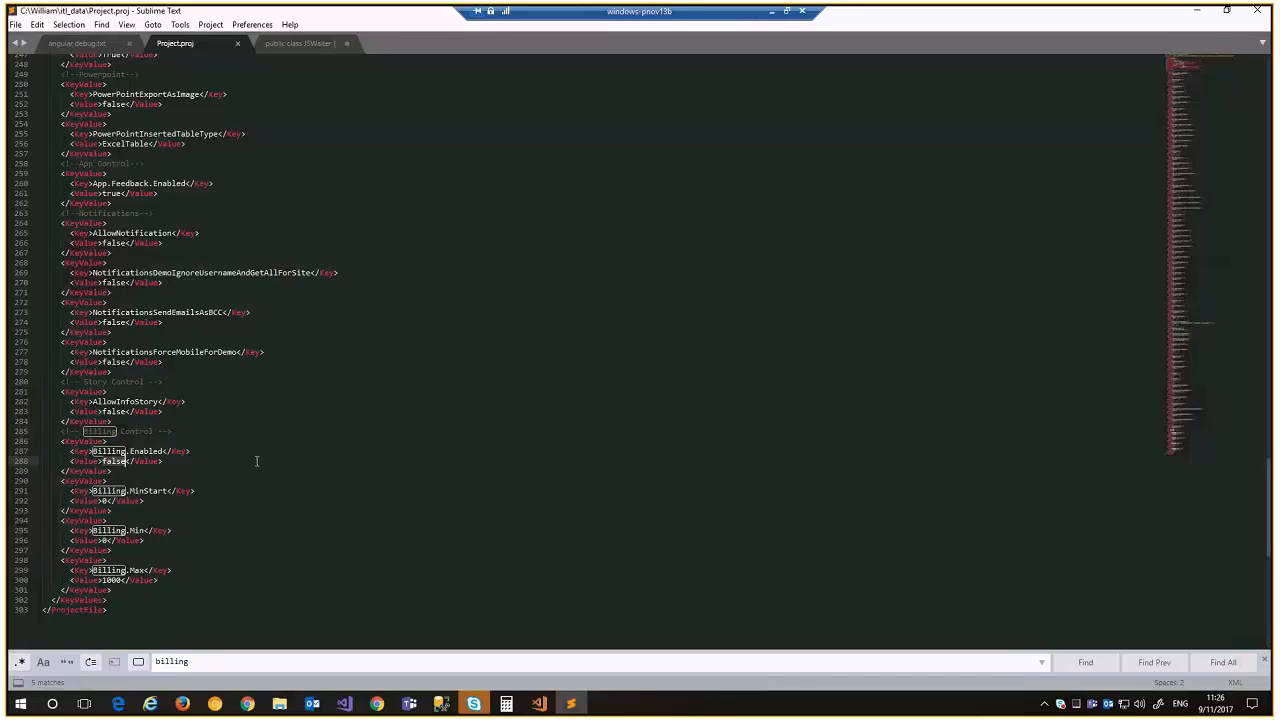
key("ctrl+BackSpace")
type("true")
key("ctrl+s")
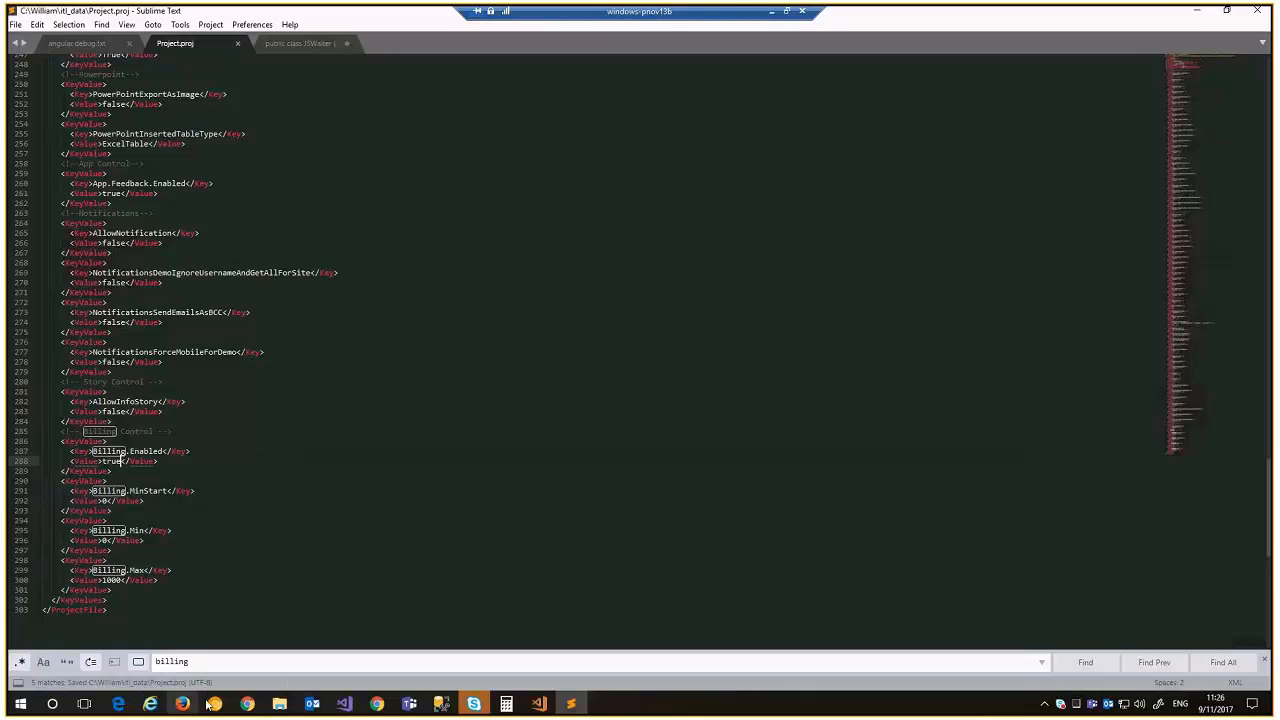
left_click(247, 704)
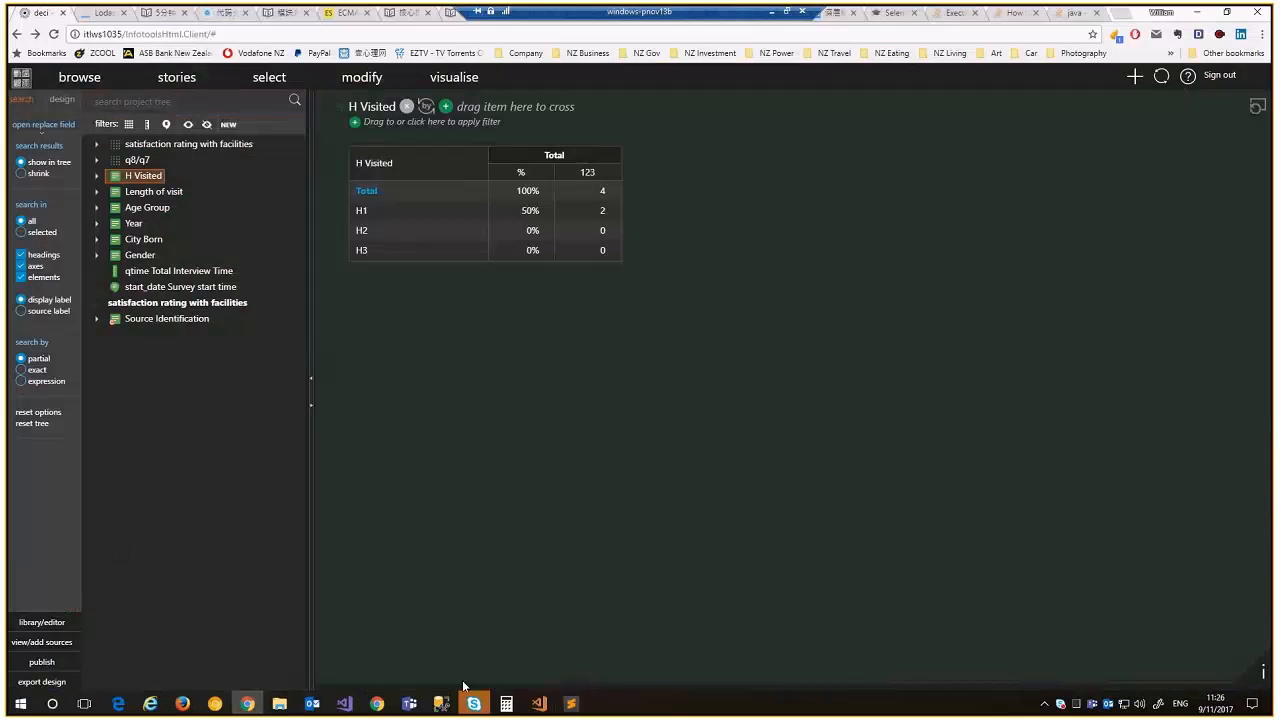
Undo the two added records in data_update_test.txt, then reload Harmoni's project list
left_click(543, 709)
key("ctrl+z")
key("ctrl+z")
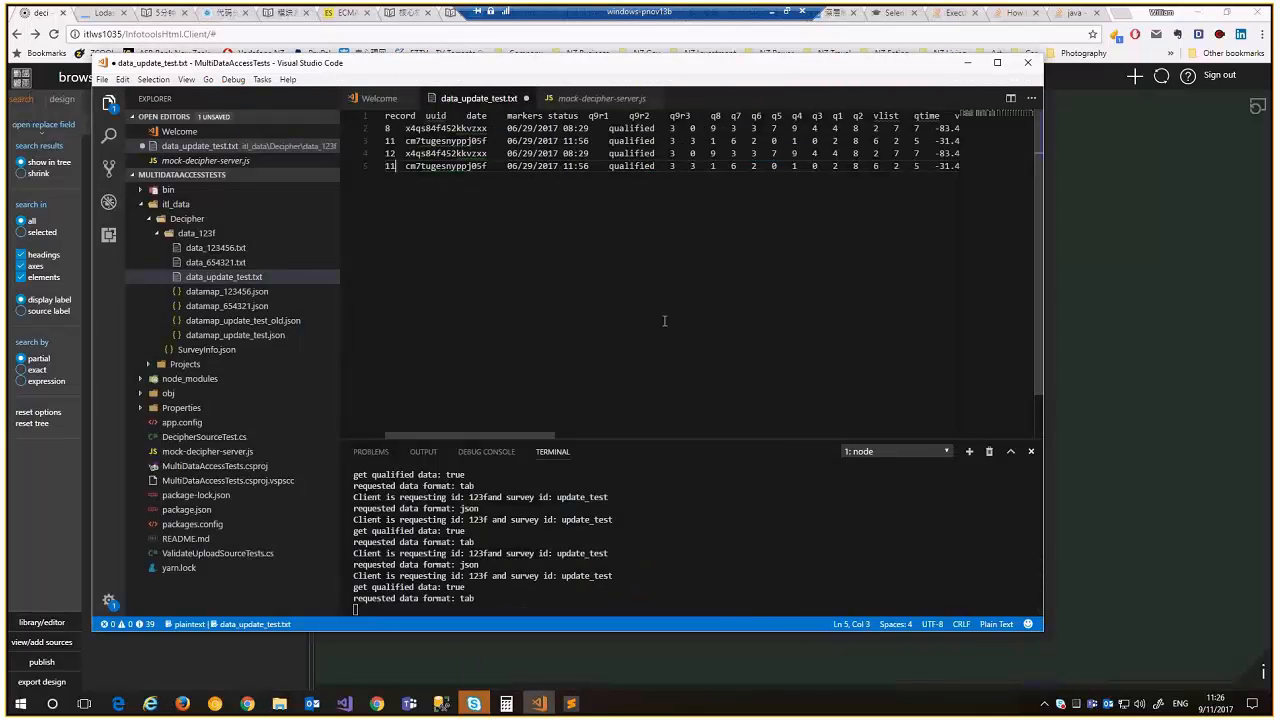
key("ctrl+z")
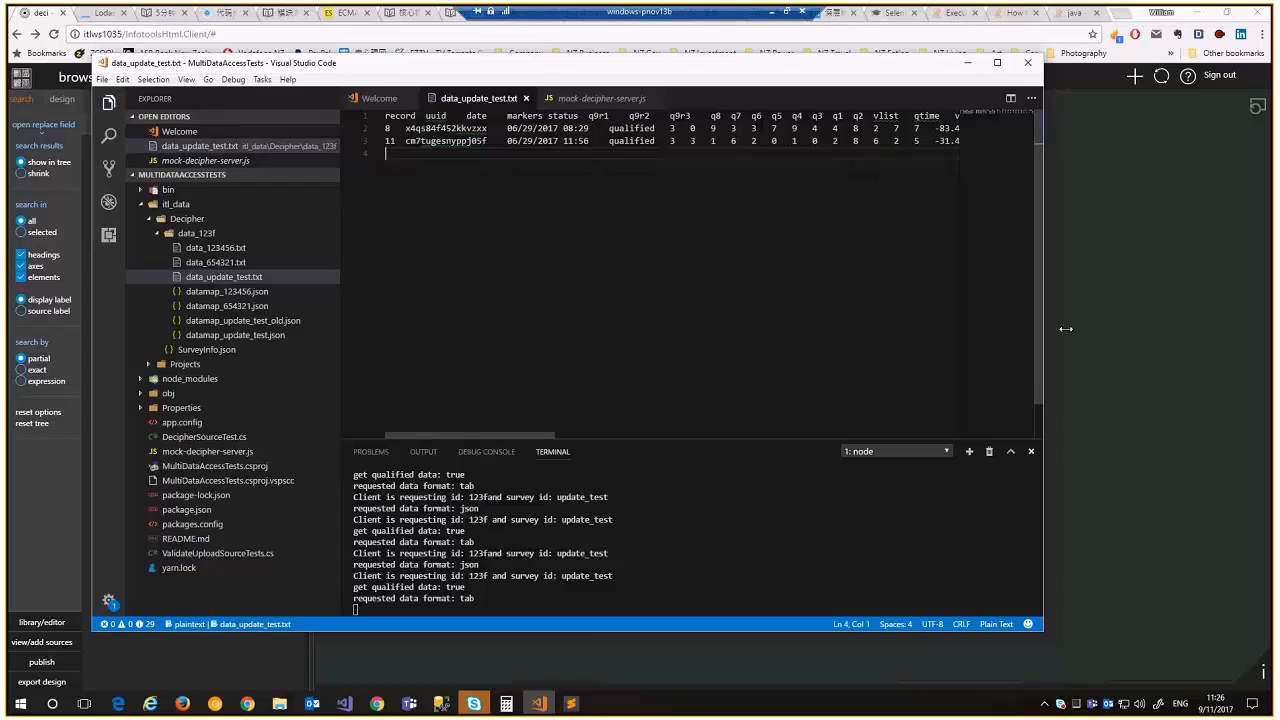
left_click(1163, 328)
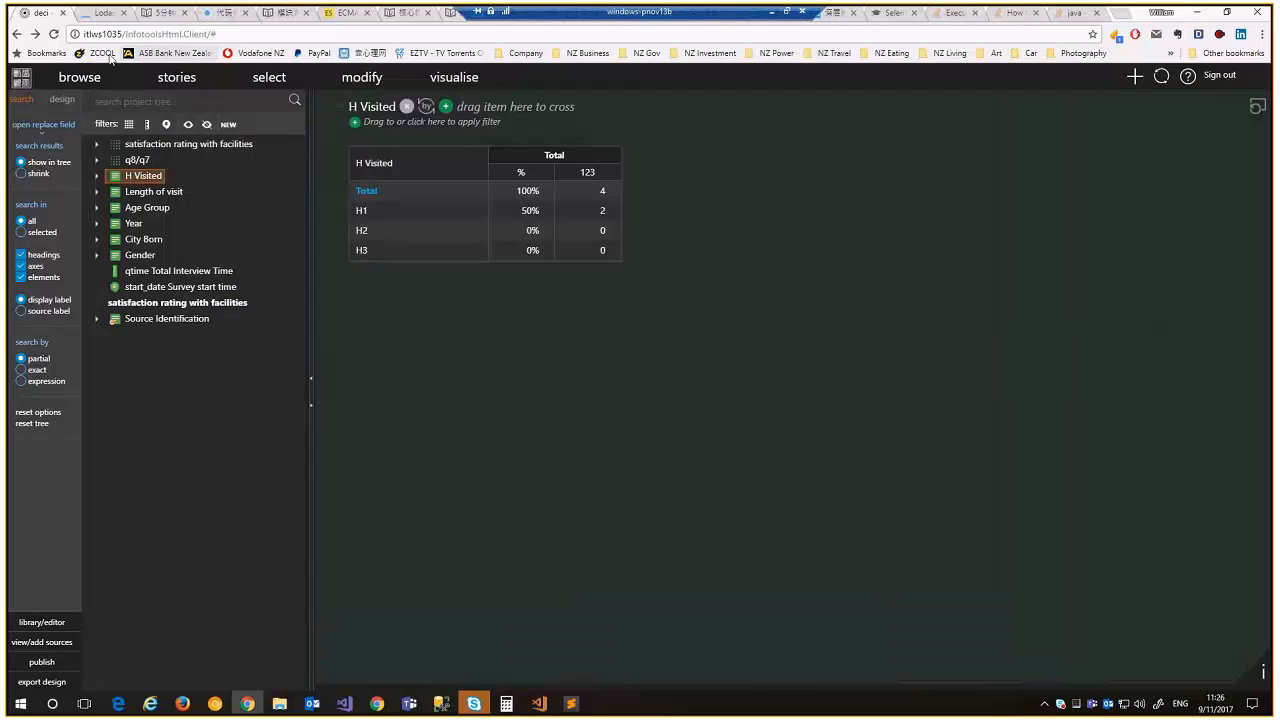
left_click(52, 34)
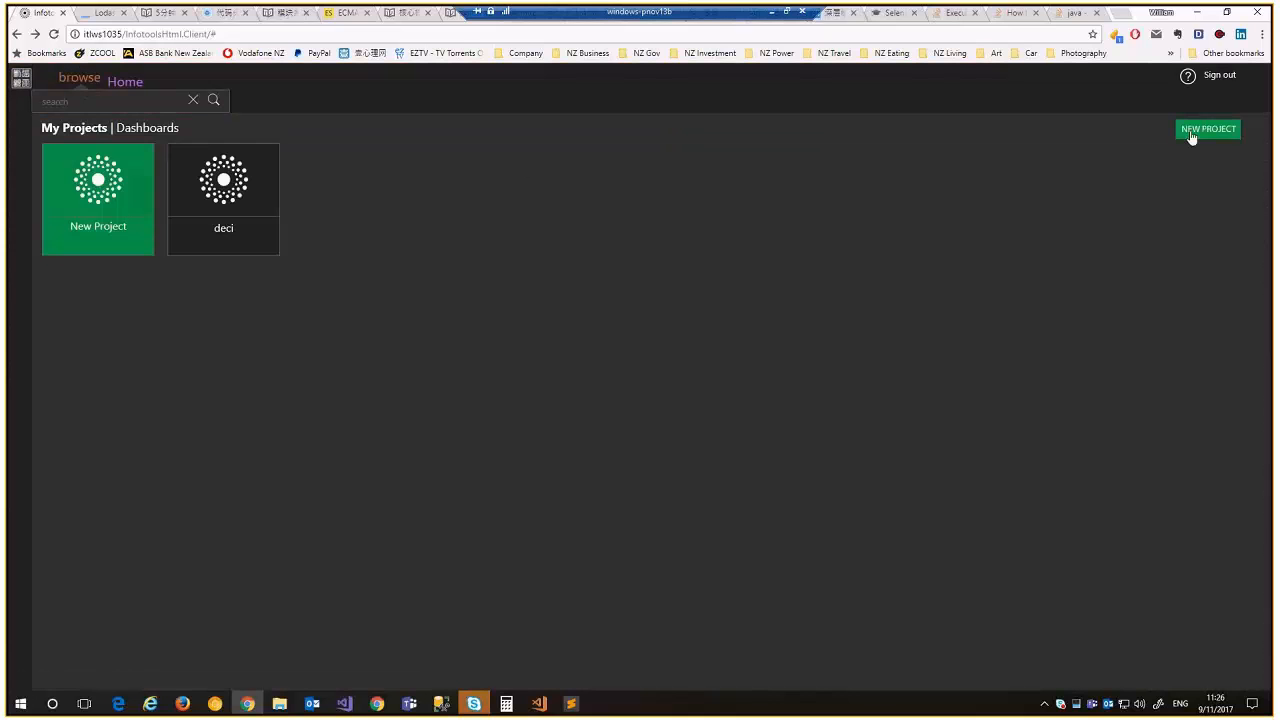
Start a new project named 'dec'
left_click(1193, 131)
type("dec")
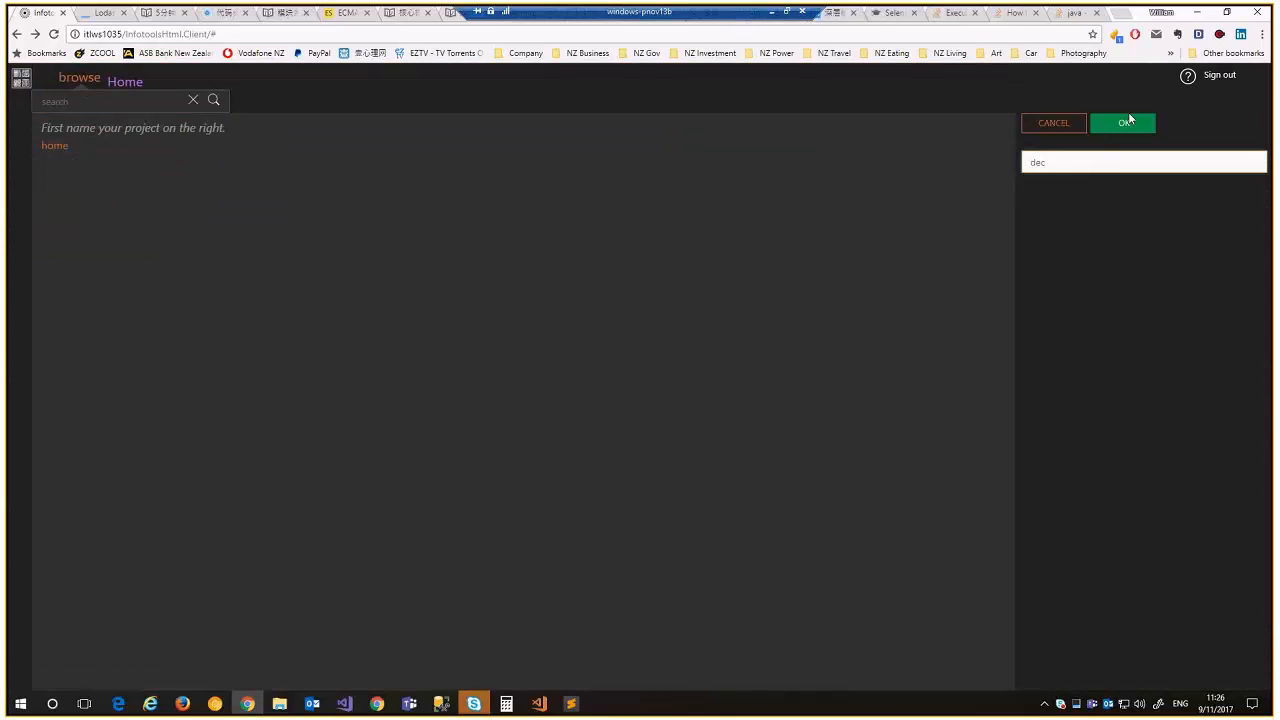
key("Return")
Connect it to the Decipher Update Test survey at localhost:8080 and tabulate H Visited (total 2)
left_click(276, 172)
left_click(252, 214)
left_click(563, 236)
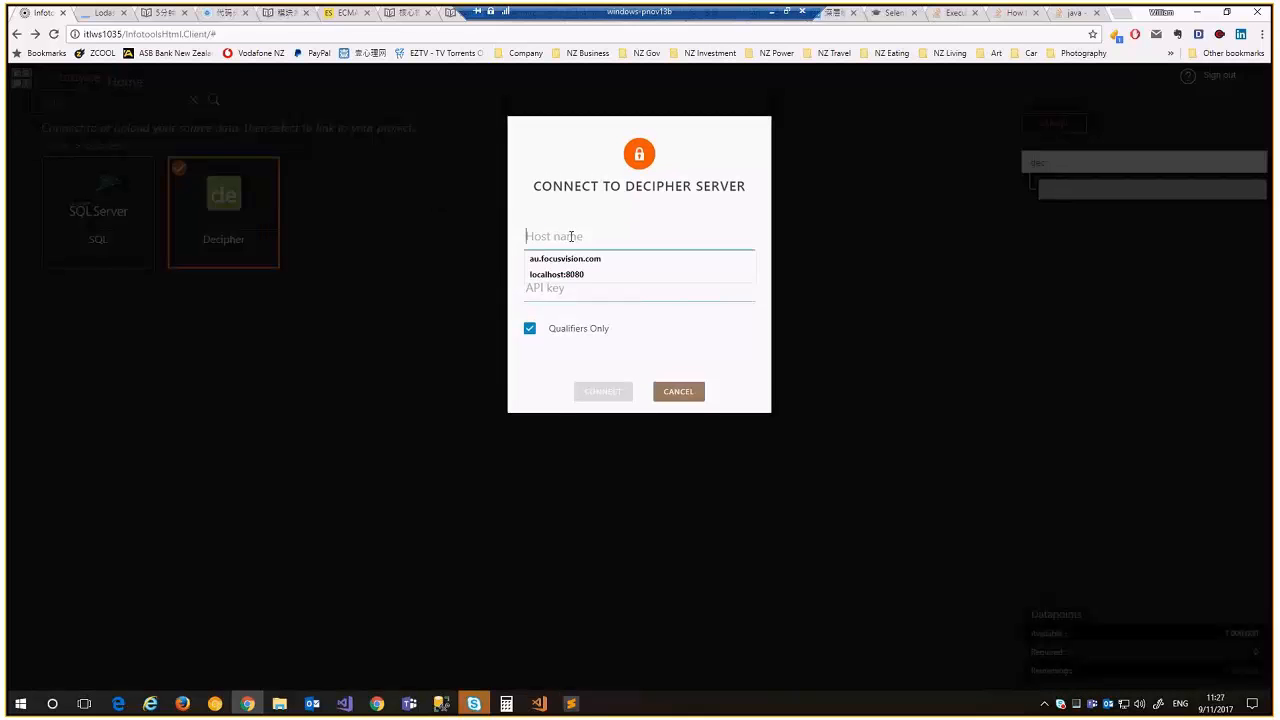
left_click(573, 276)
left_click(580, 290)
left_click(580, 306)
left_click(604, 392)
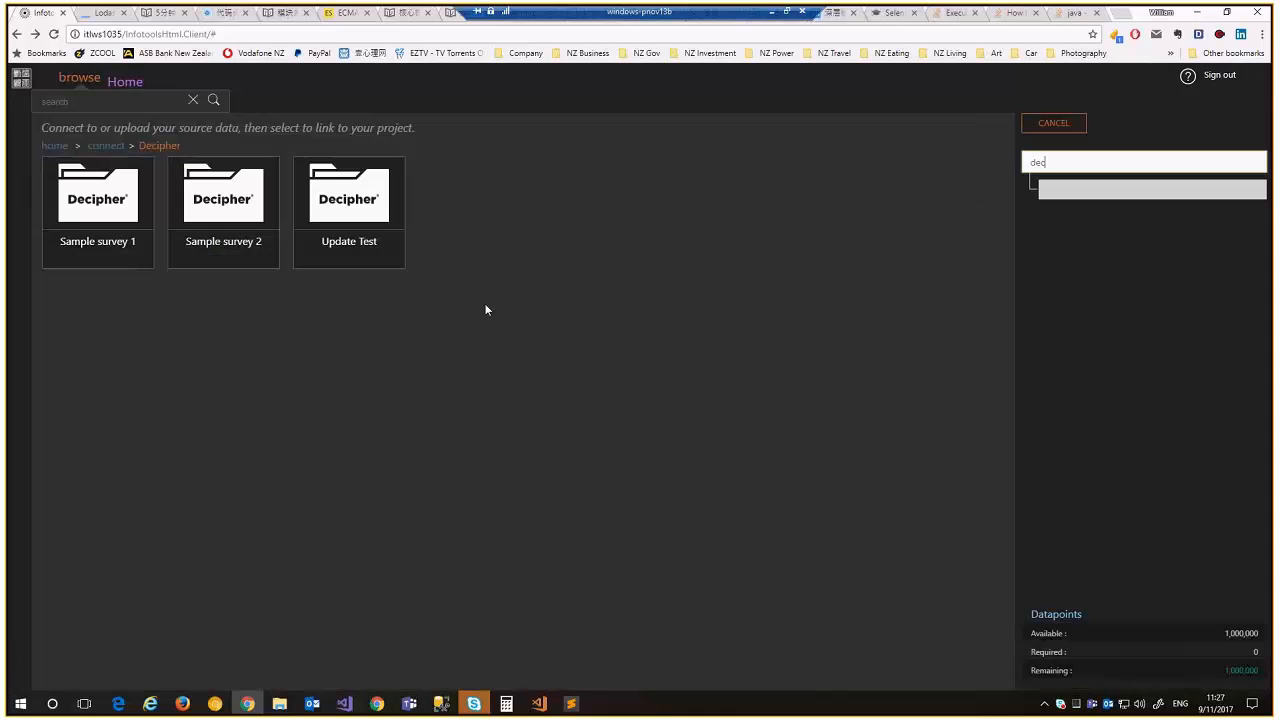
left_click(318, 196)
left_click(1130, 124)
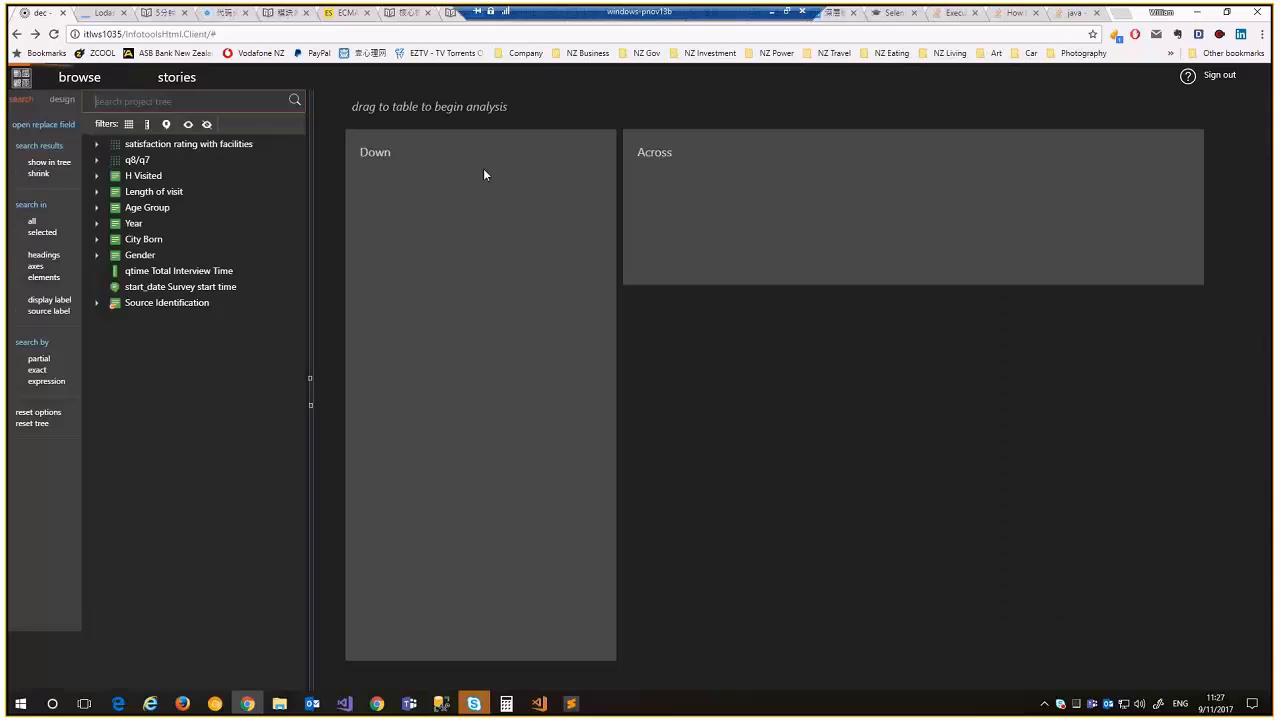
left_click_drag(140, 176, 438, 236)
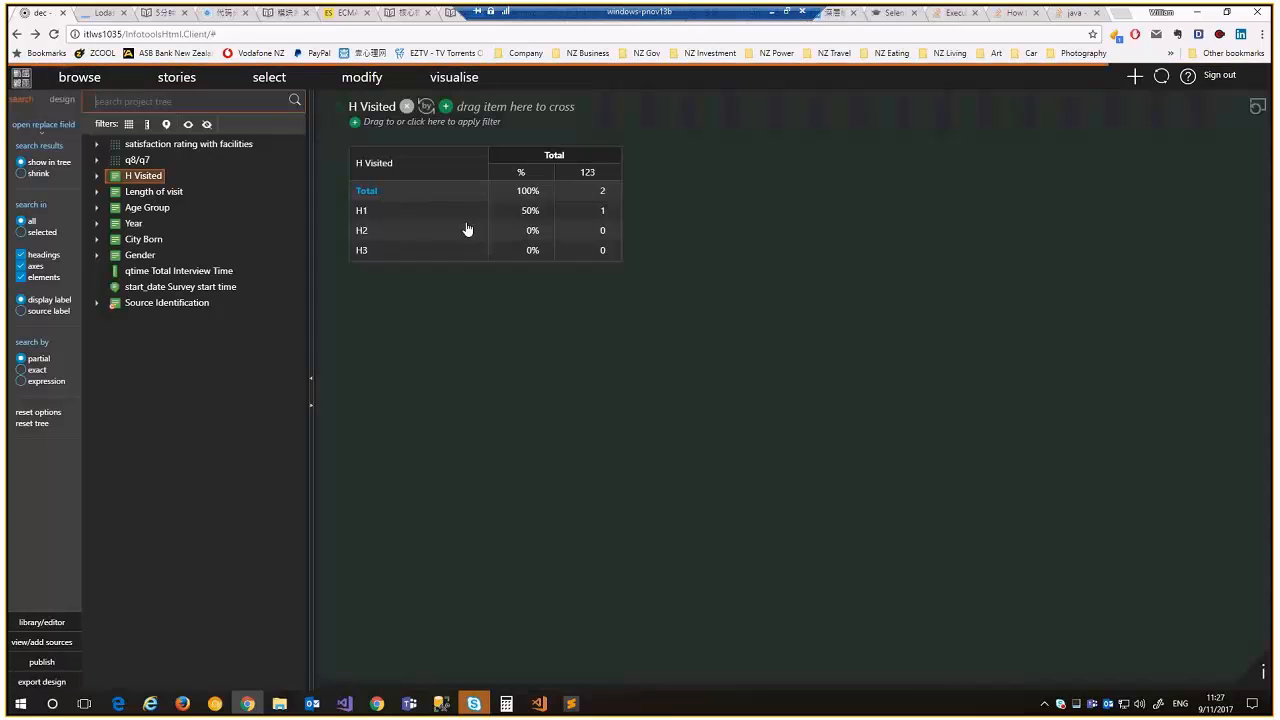
Restore records 12 and 13 in data_update_test.txt and save it
left_click(539, 704)
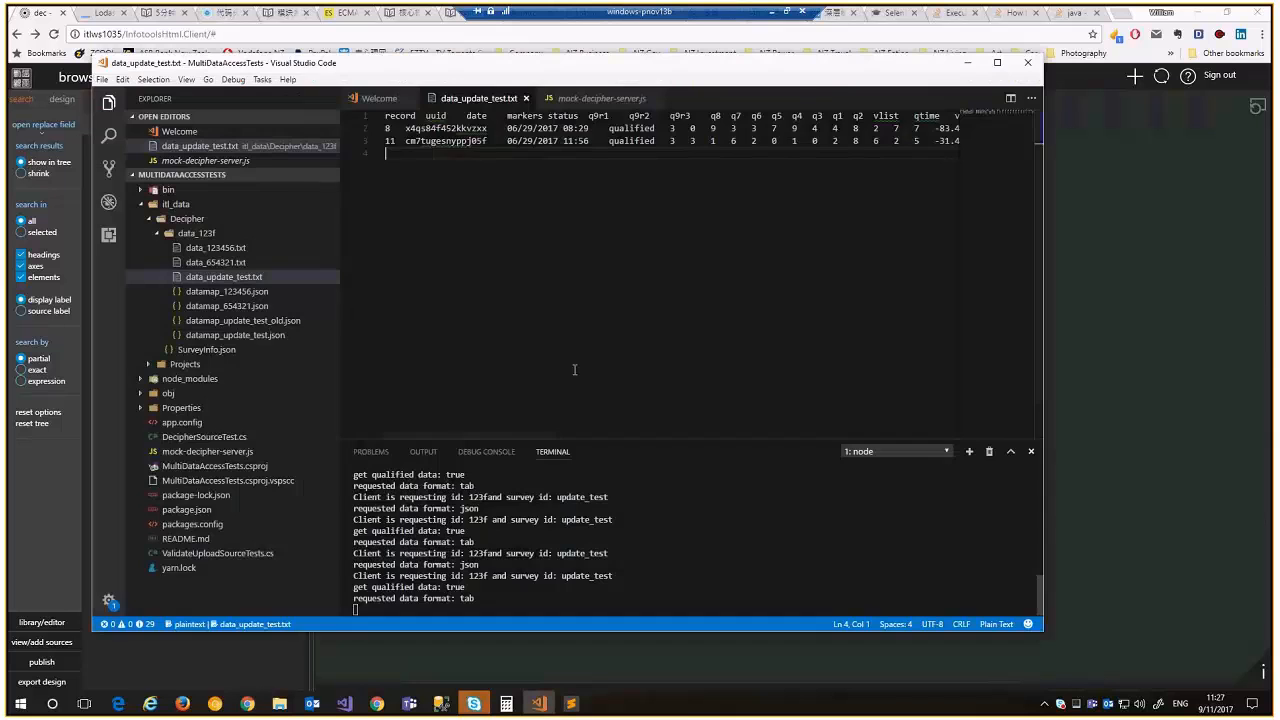
key("ctrl+y")
key("ctrl+y")
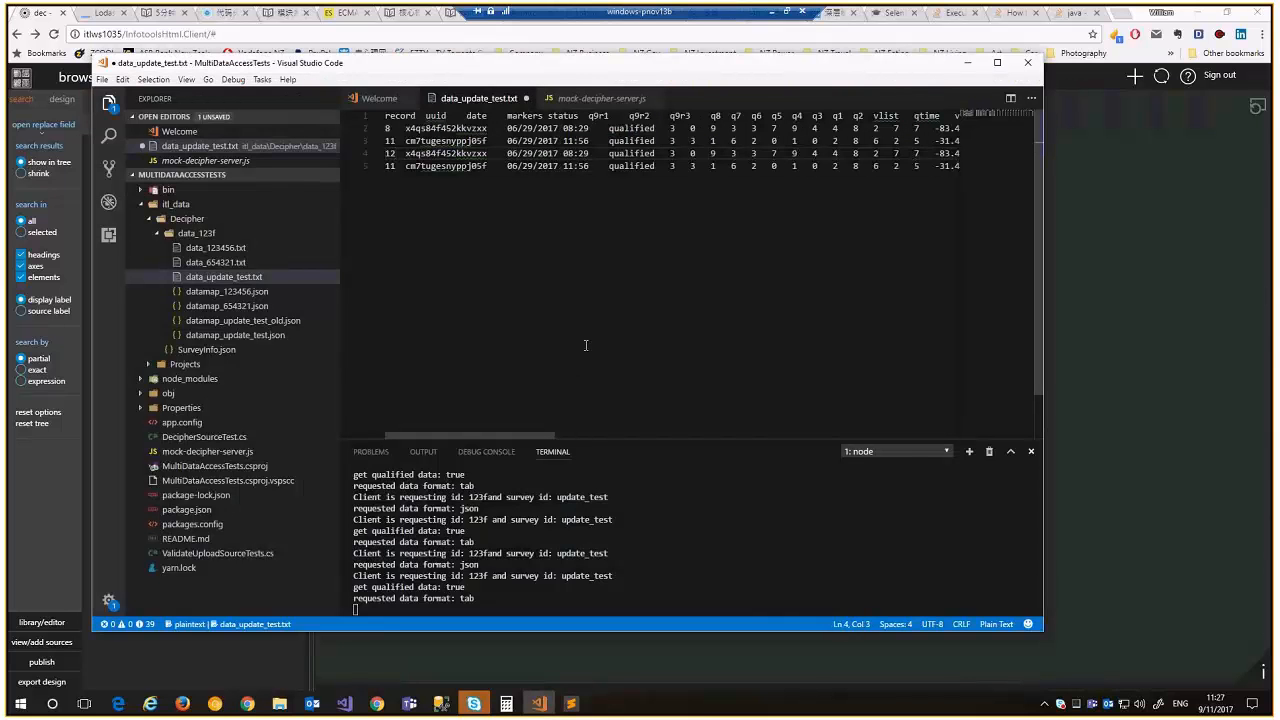
key("ctrl+y")
key("ctrl+s")
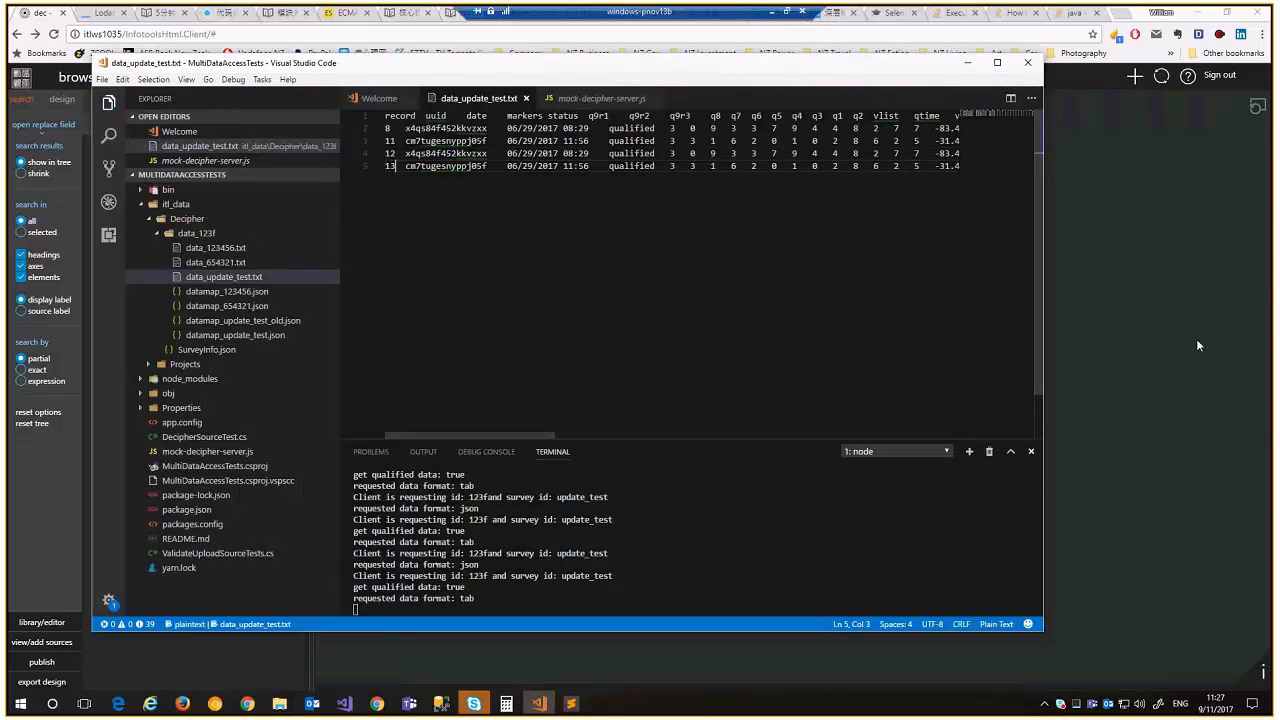
left_click(1199, 345)
Accept the Update Test data refresh and tabulate H Visited: 4 respondents, H1 at 2 (50%)
left_click(55, 643)
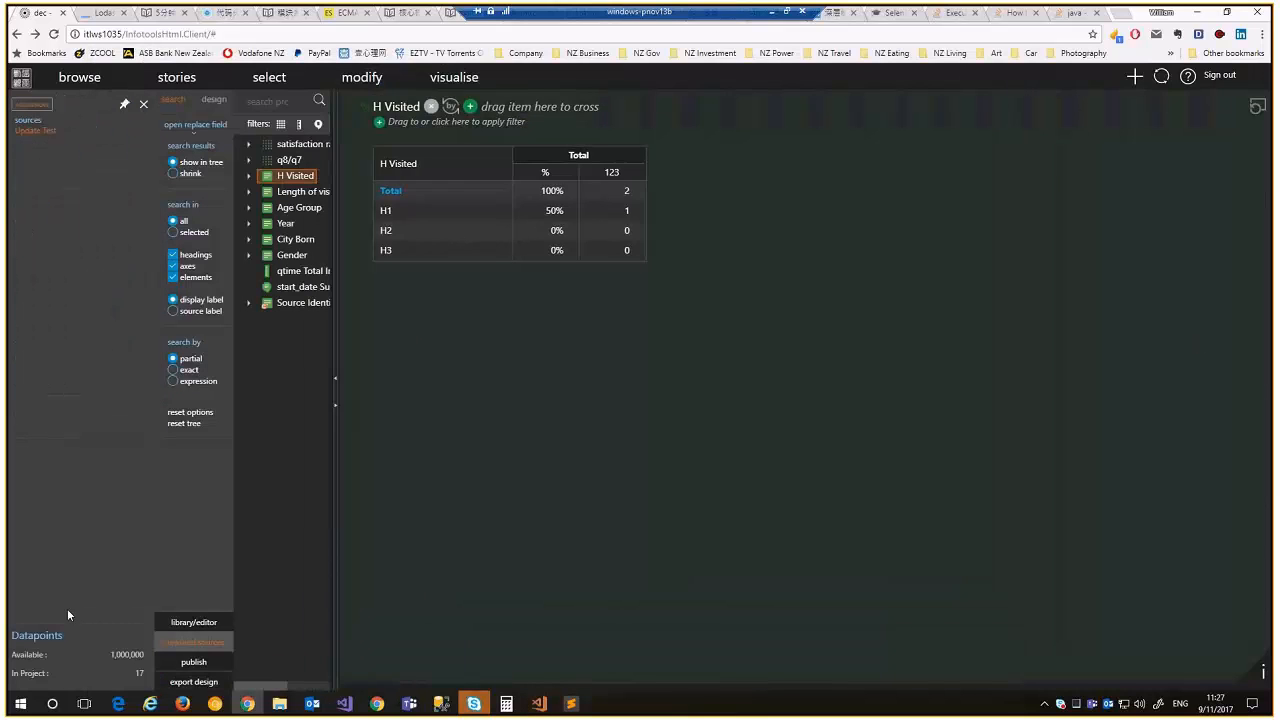
left_click(30, 120)
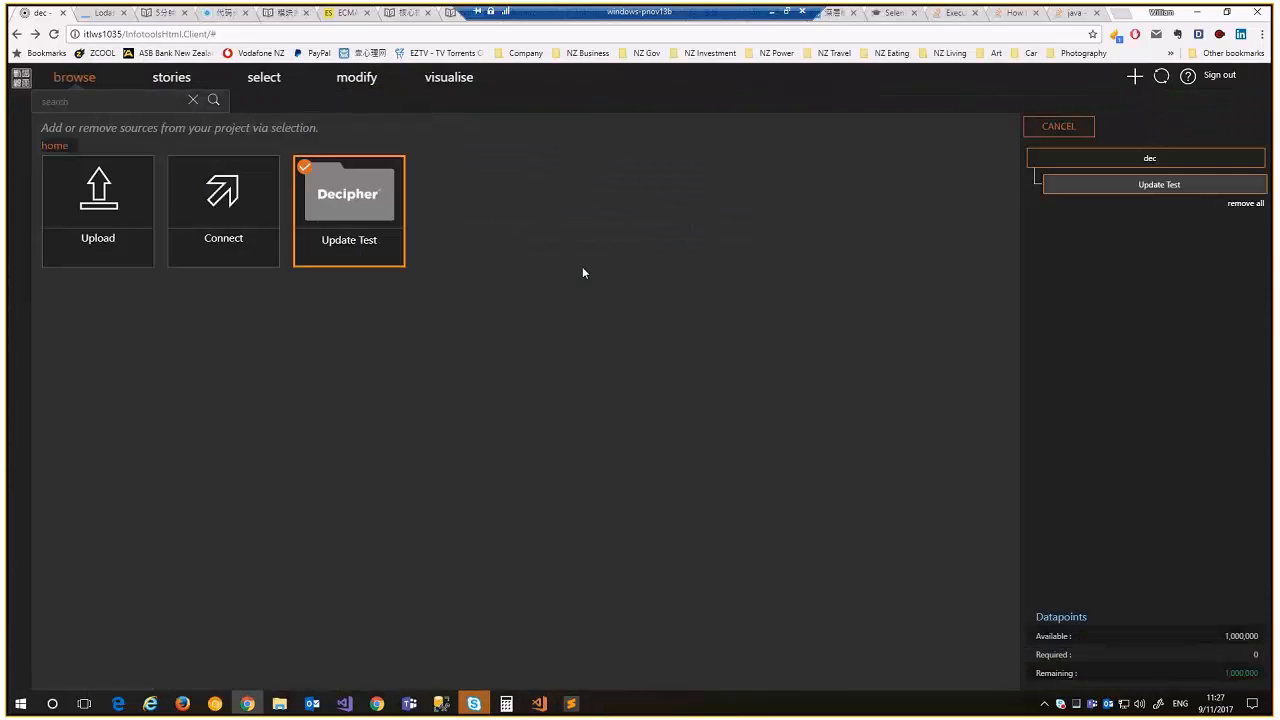
left_click(303, 216)
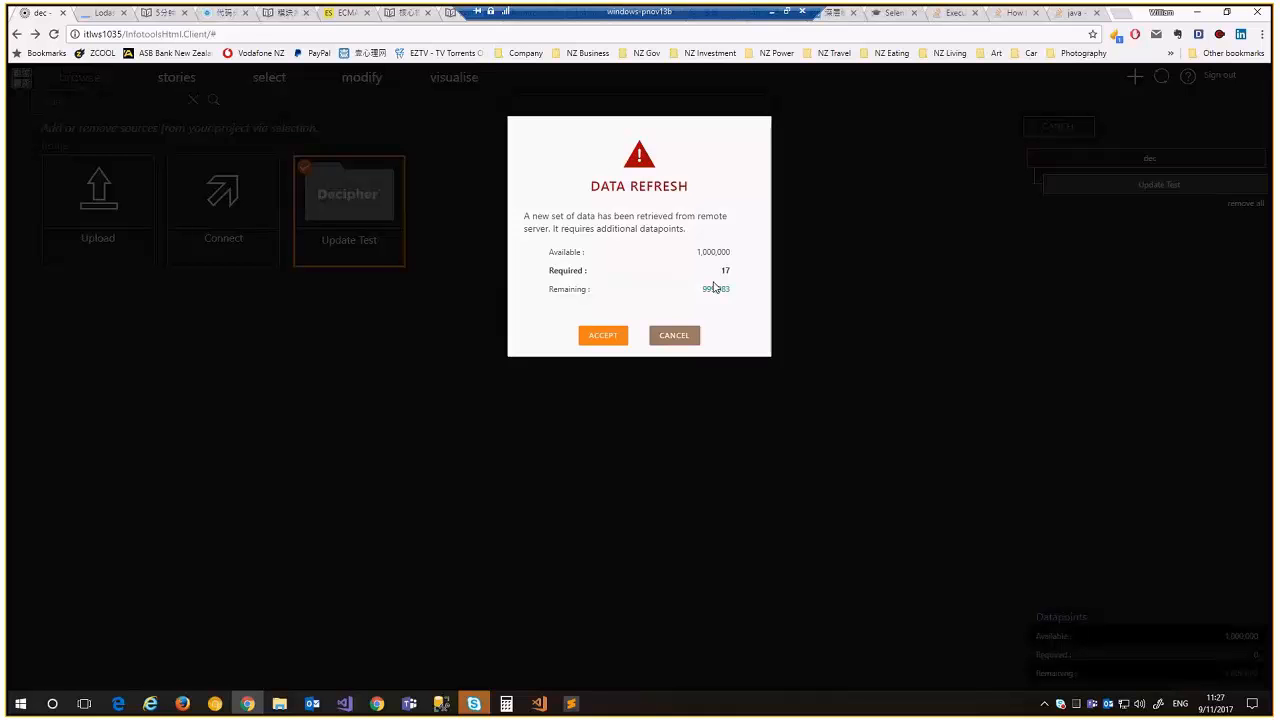
left_click(601, 336)
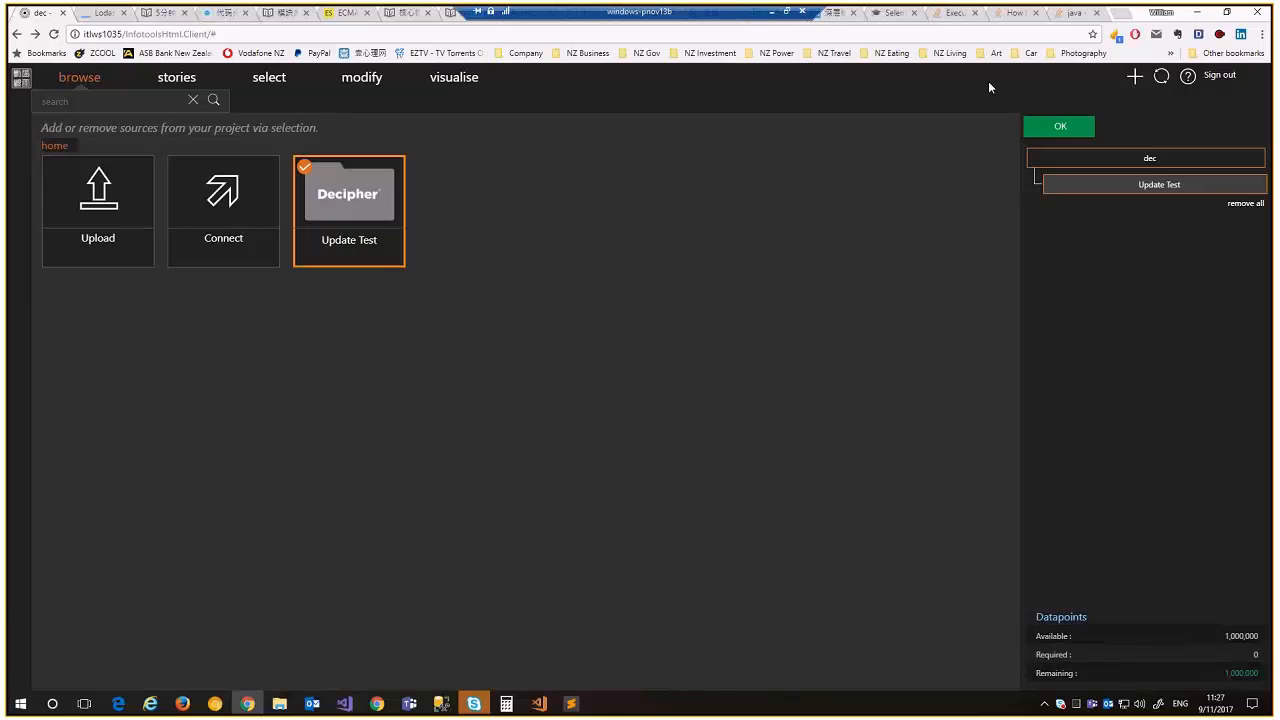
left_click(1060, 126)
left_click_drag(140, 175, 420, 240)
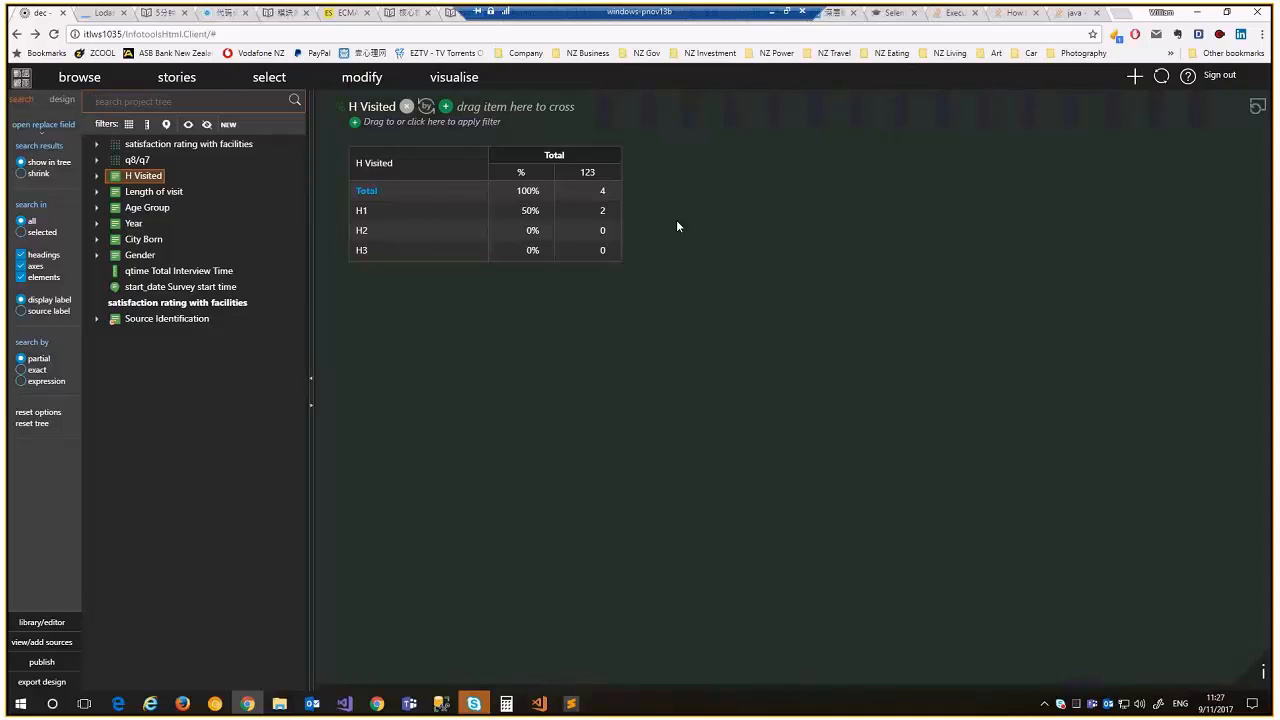
mouse_move(801, 27)
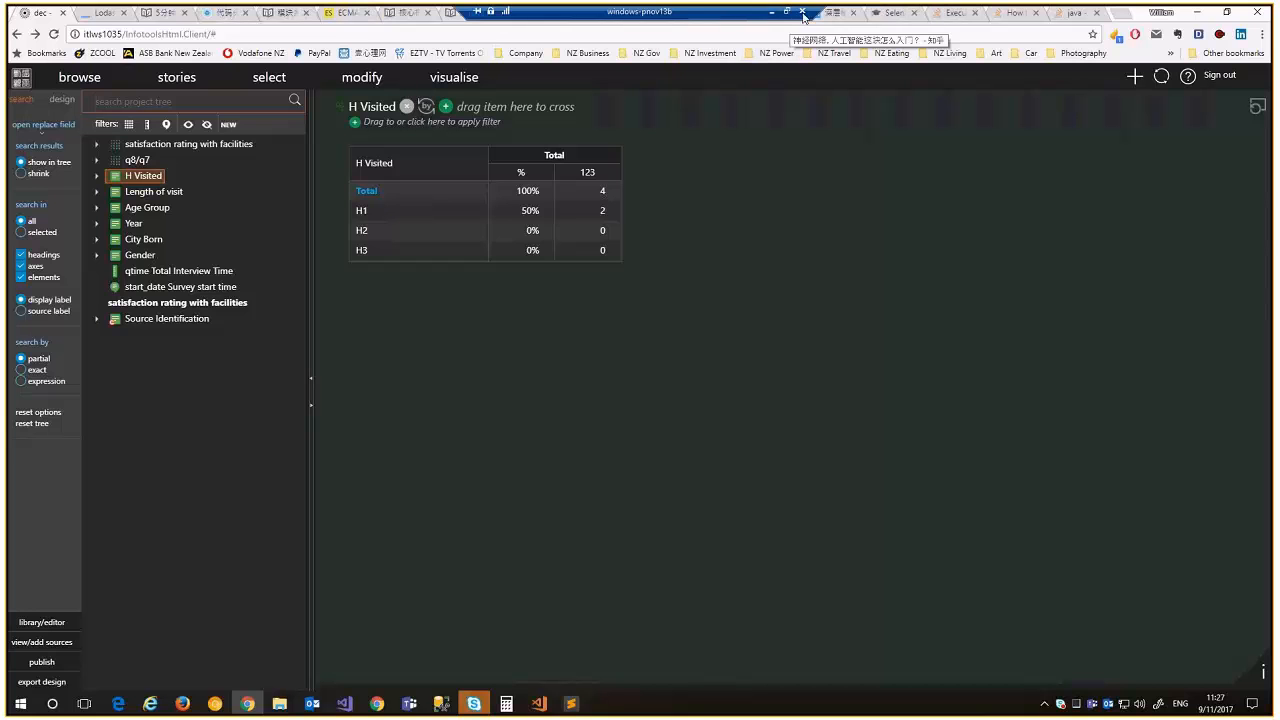
Close the remote desktop connection and confirm the disconnect
left_click(802, 11)
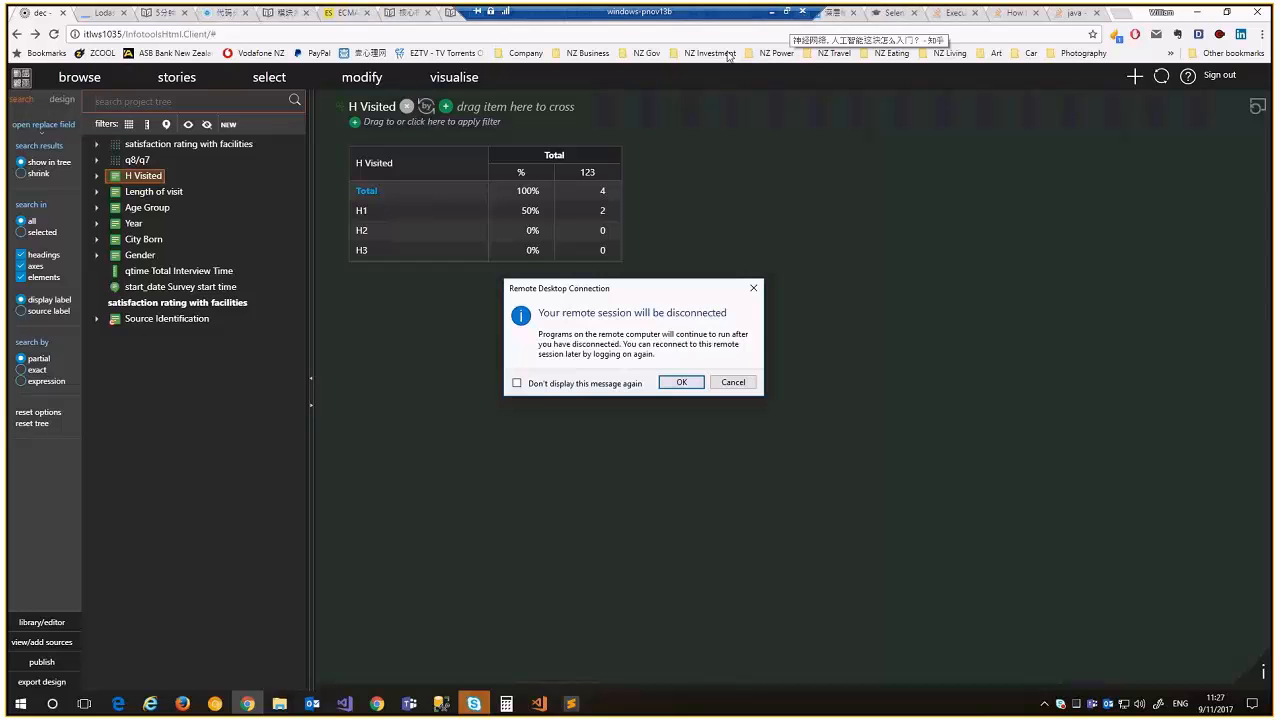
left_click(686, 386)
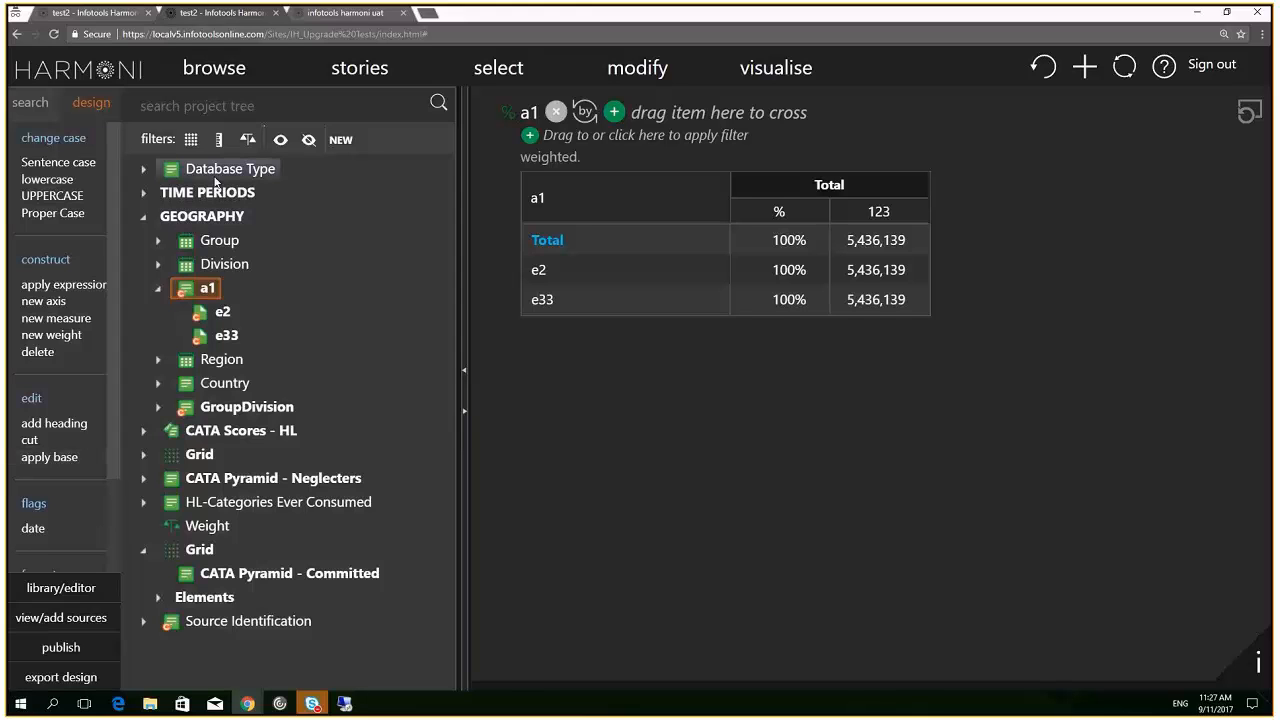
Attempt to load alertdemo1 on the uat site, dismiss the SQLWrap error, and sign out
left_click(329, 13)
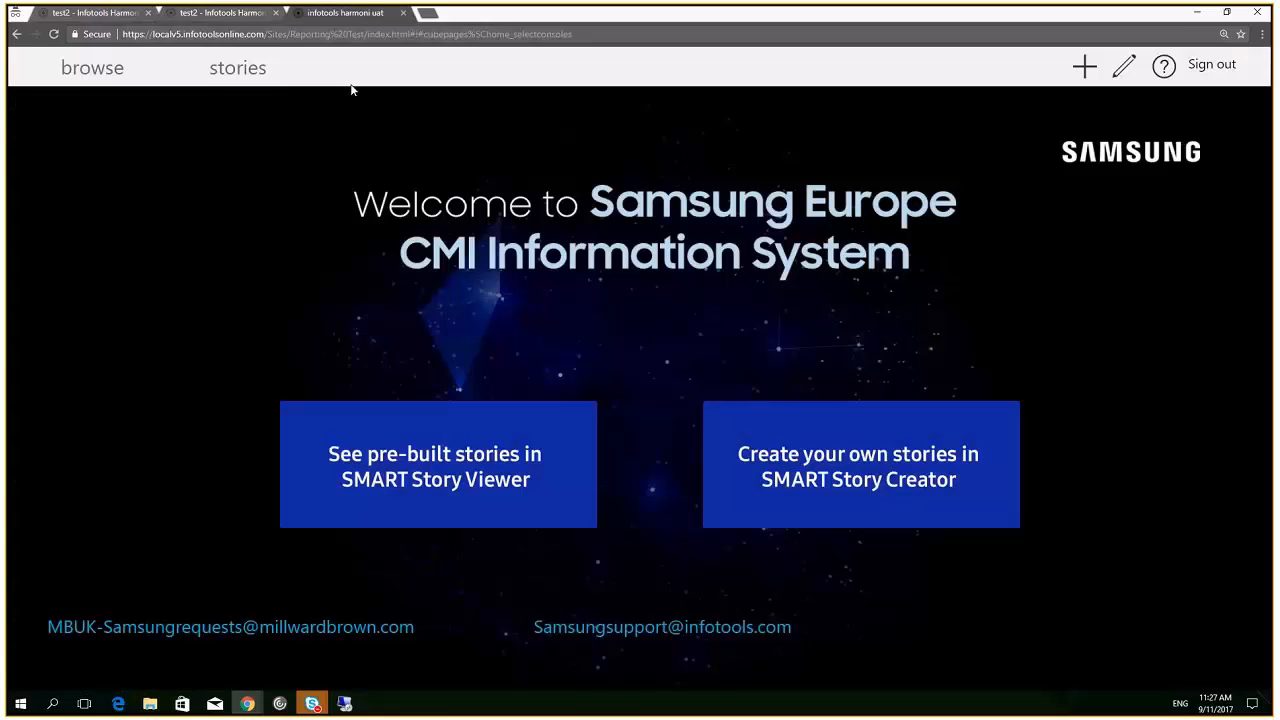
left_click(98, 72)
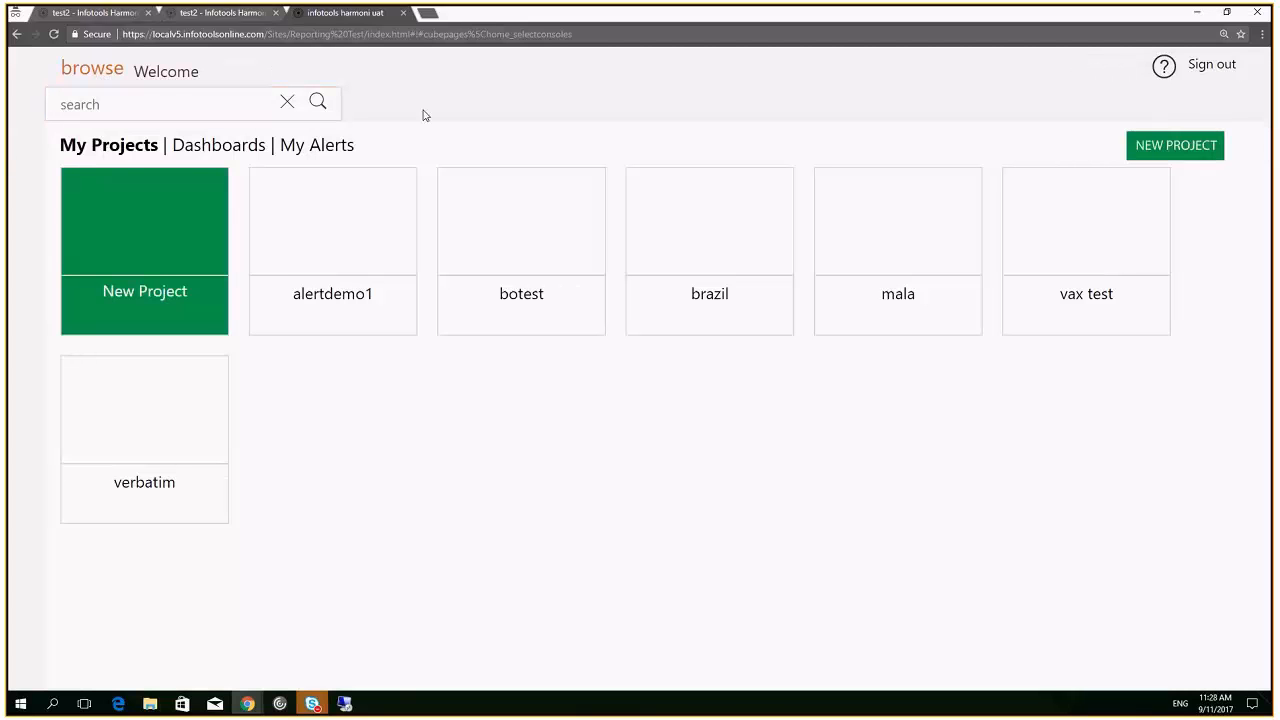
mouse_move(327, 227)
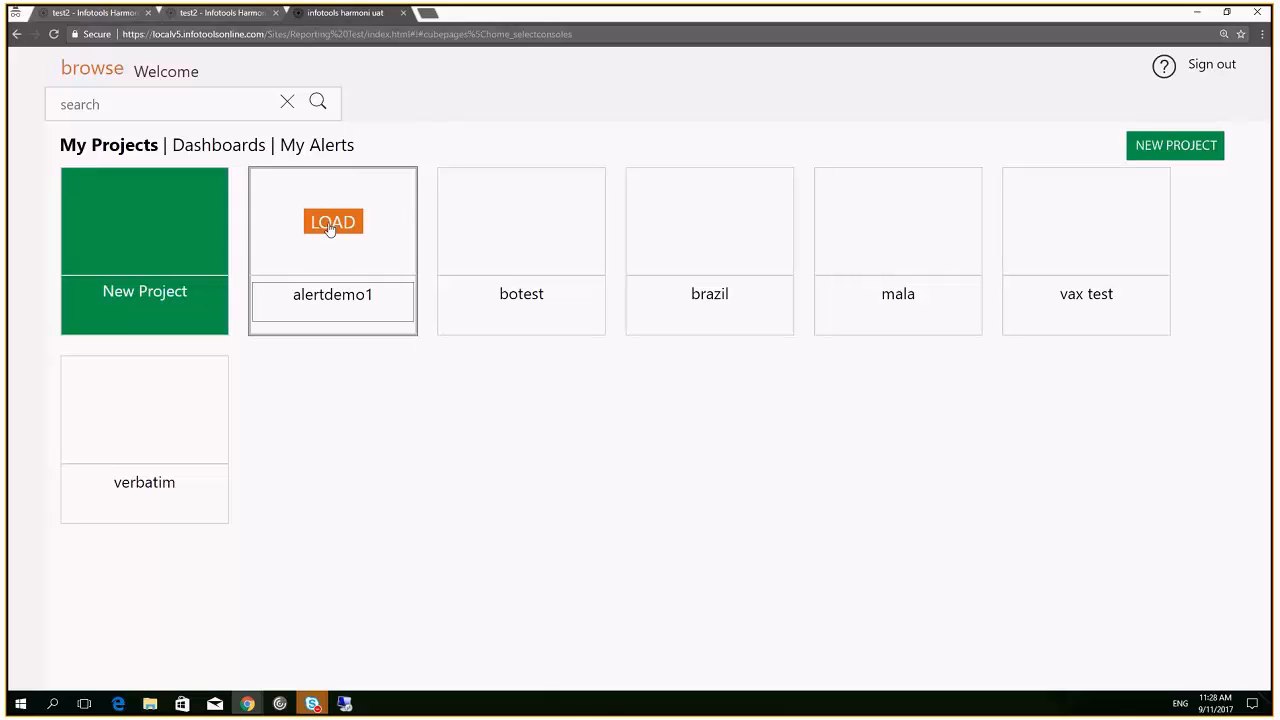
left_click(330, 224)
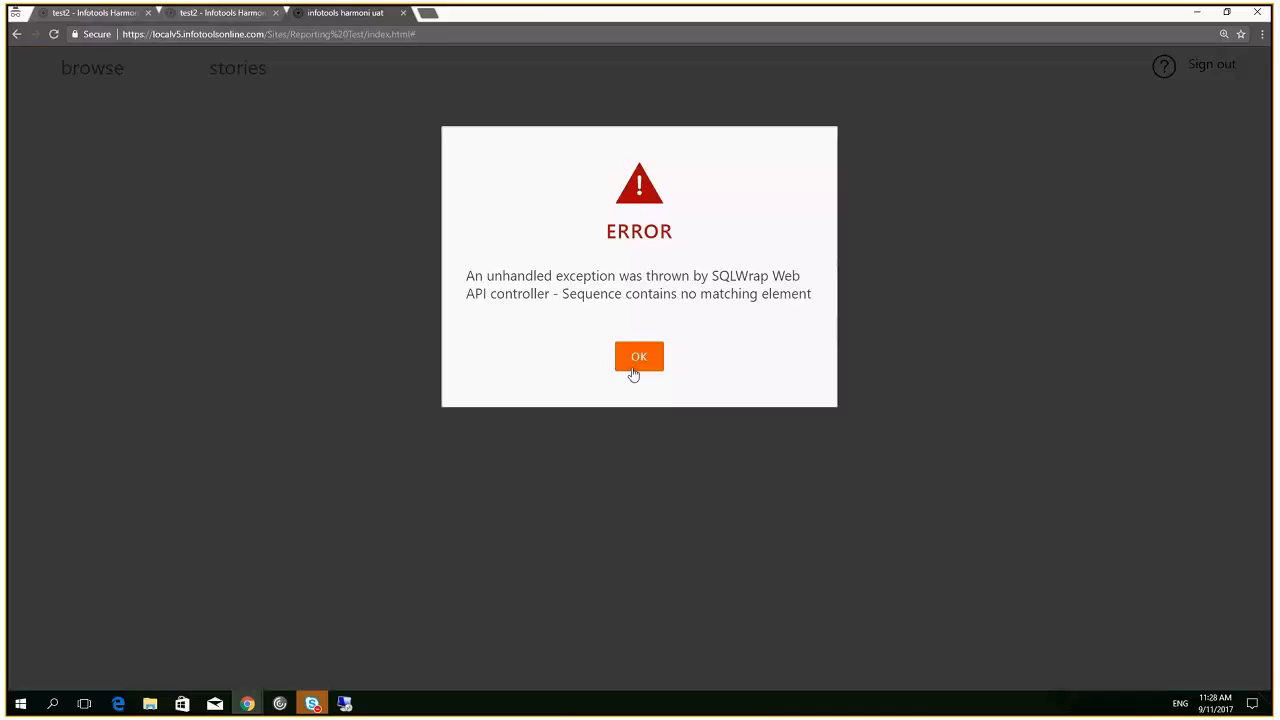
left_click(632, 372)
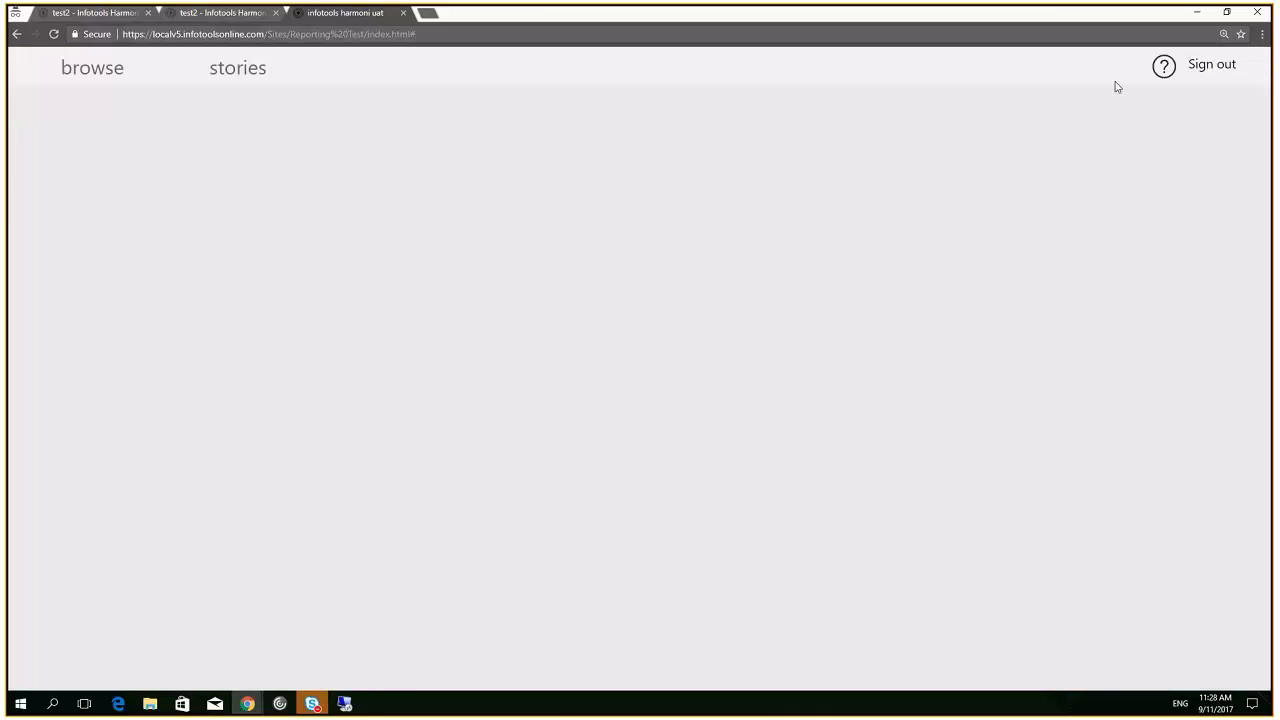
left_click(1225, 64)
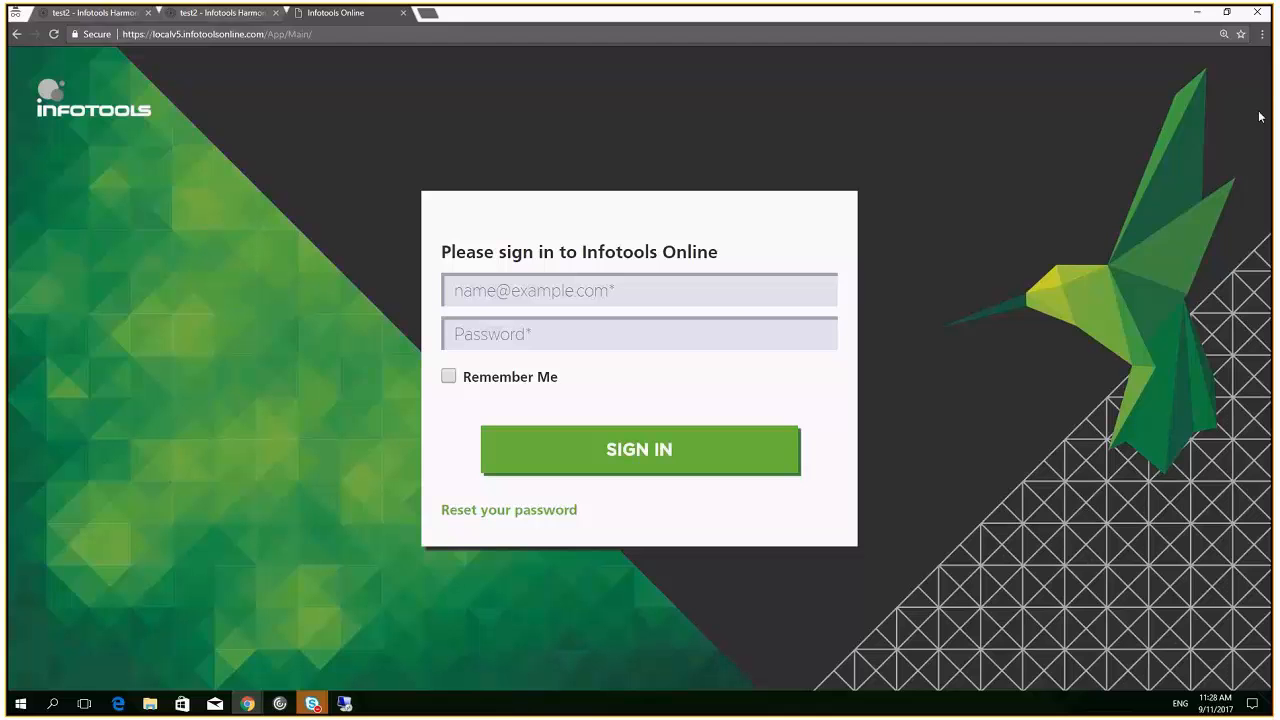
Sign in to Infotools Online with the account e-mail and password
left_click(711, 290)
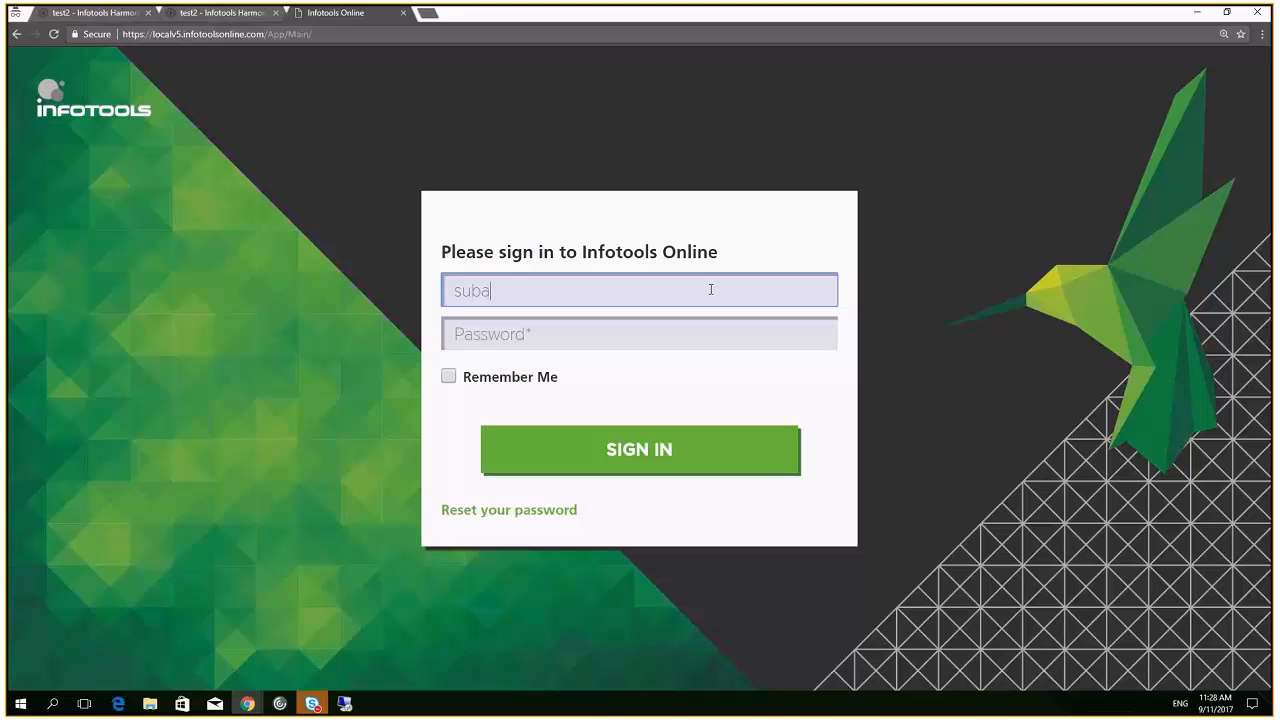
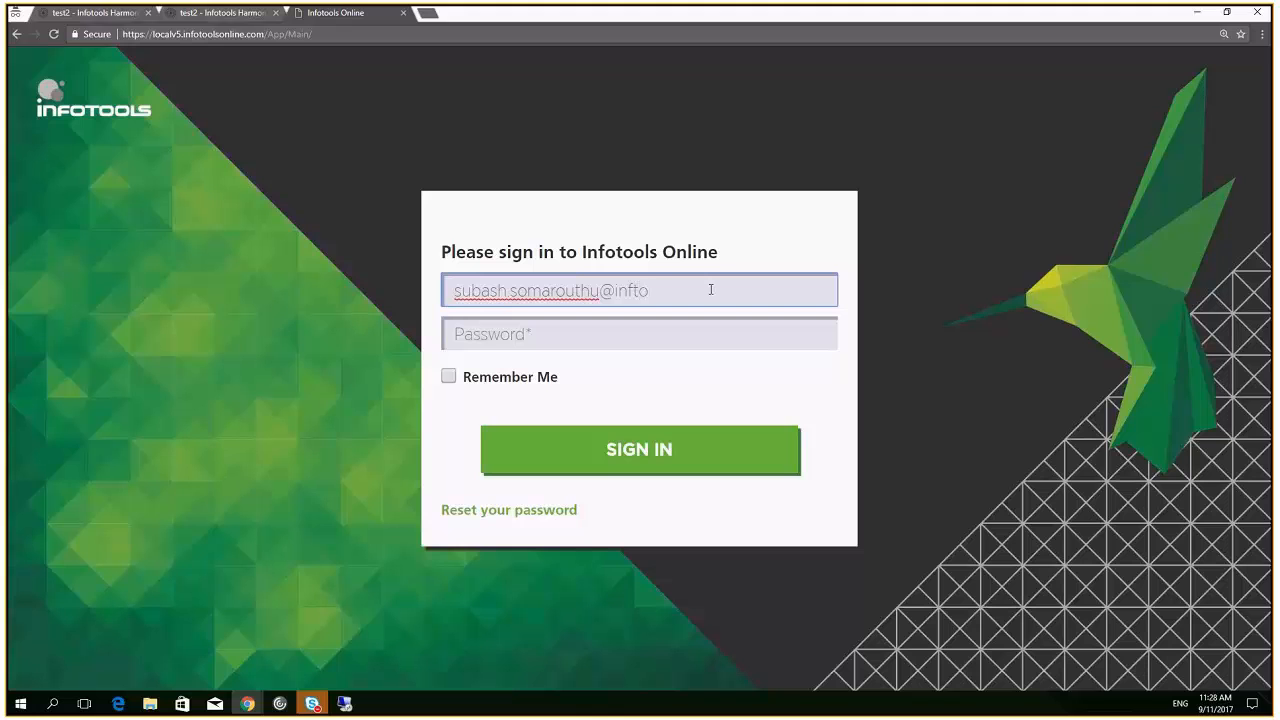
key("Tab")
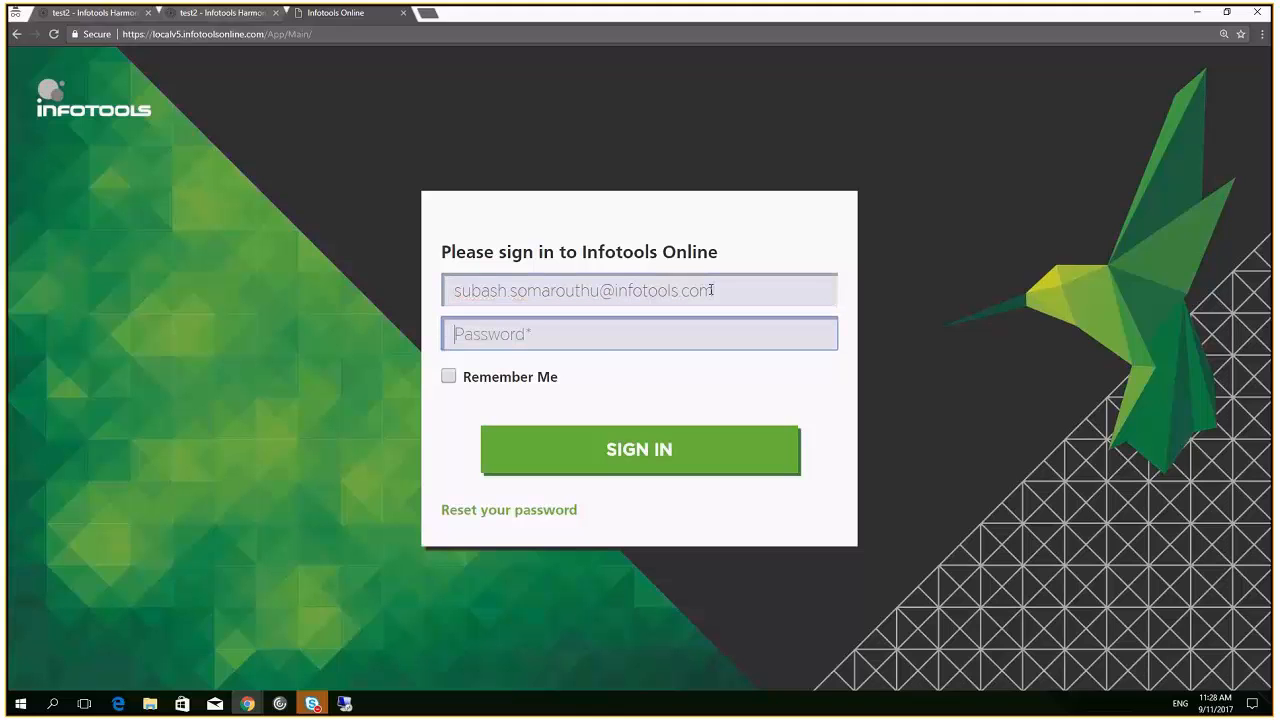
type("*********")
key("Return")
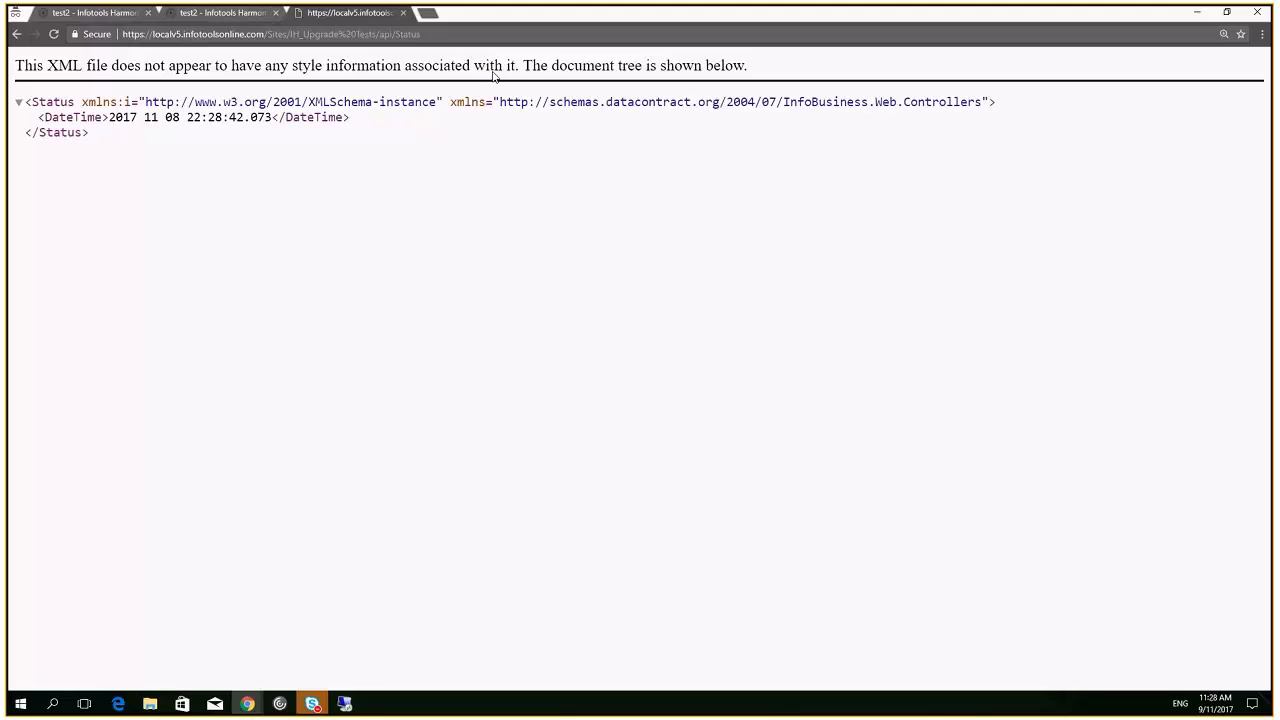
Trim the address to the site root to reach the consoles list
left_click(291, 35)
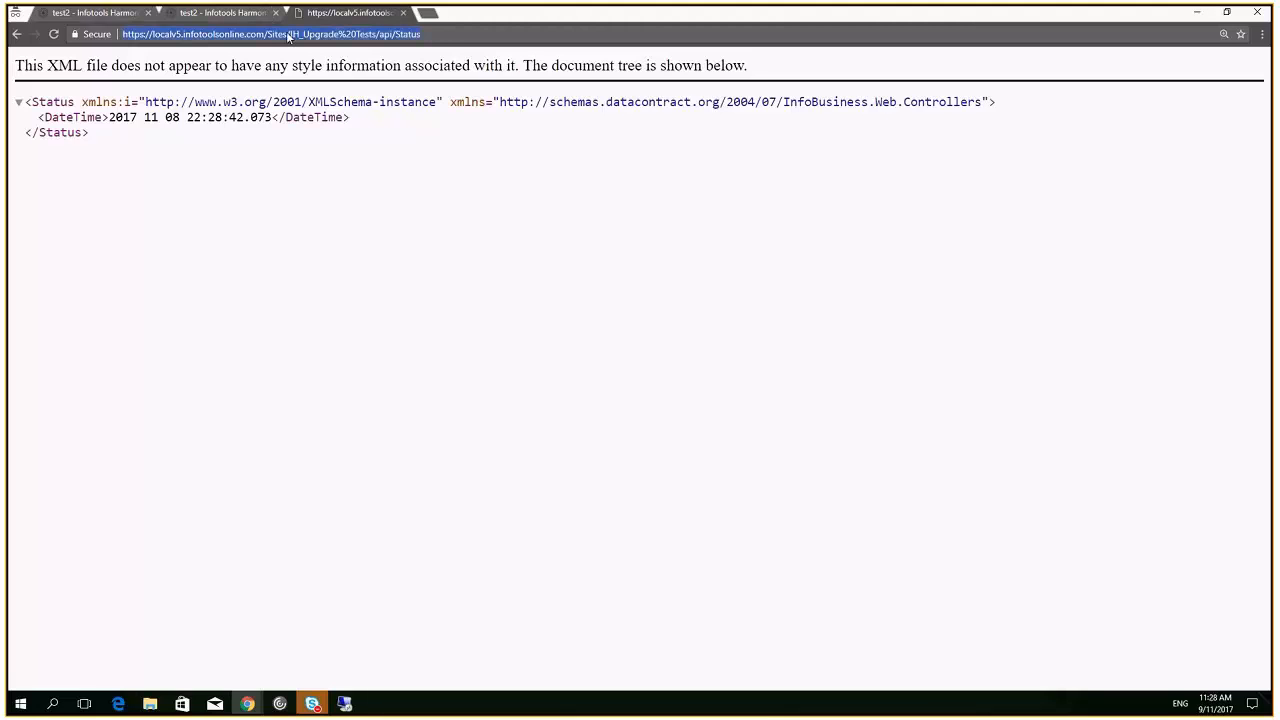
left_click(440, 36)
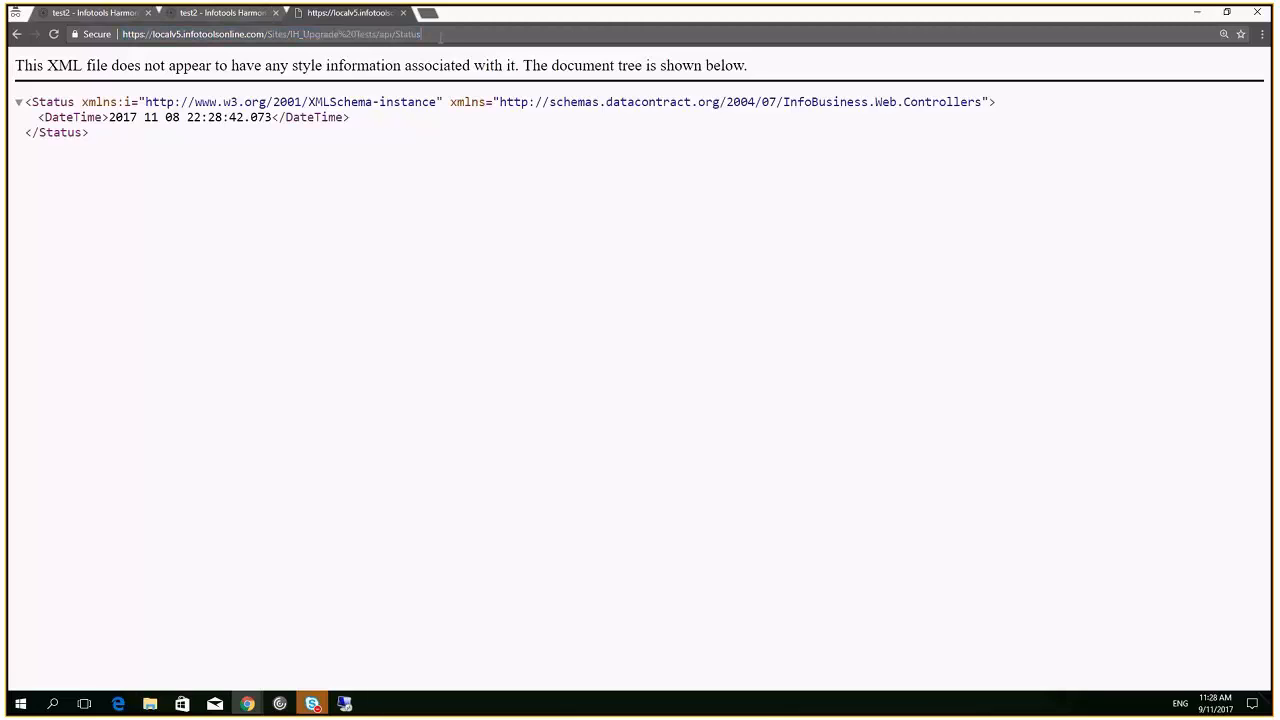
left_click_drag(437, 36, 265, 38)
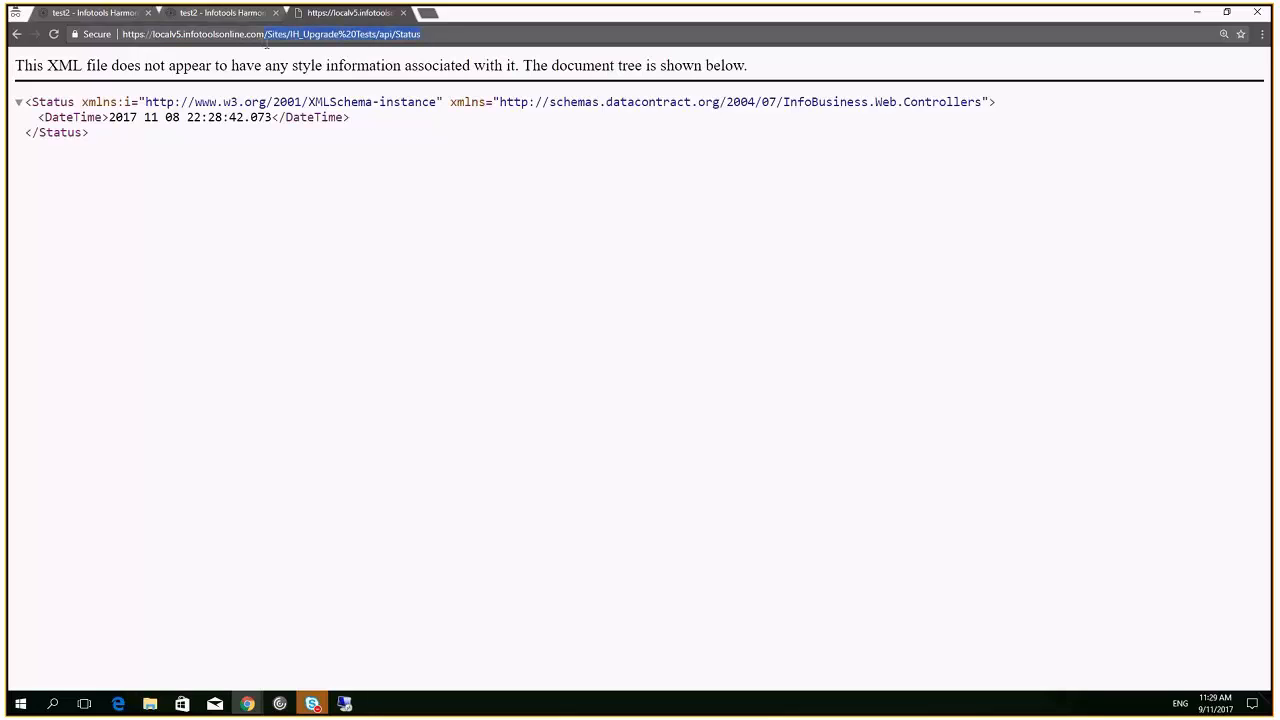
key("BackSpace")
key("Return")
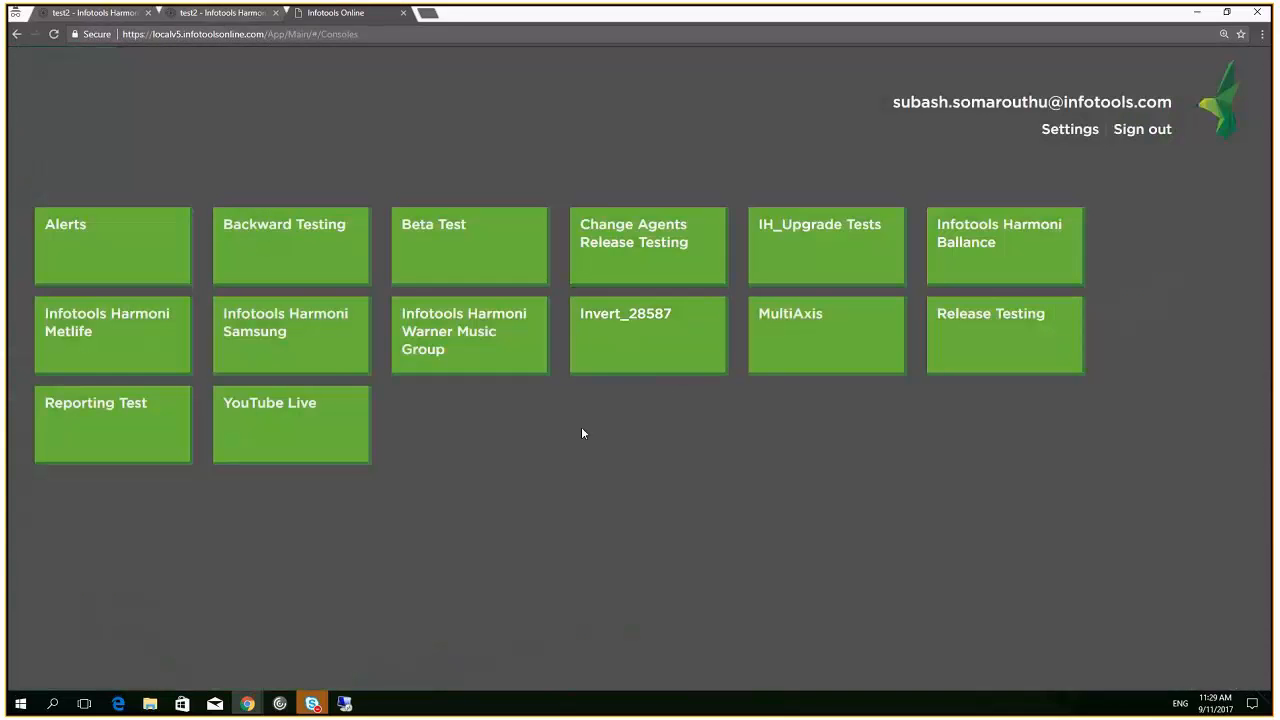
Load the alertdemo1 project from the Reporting Test console
left_click(89, 449)
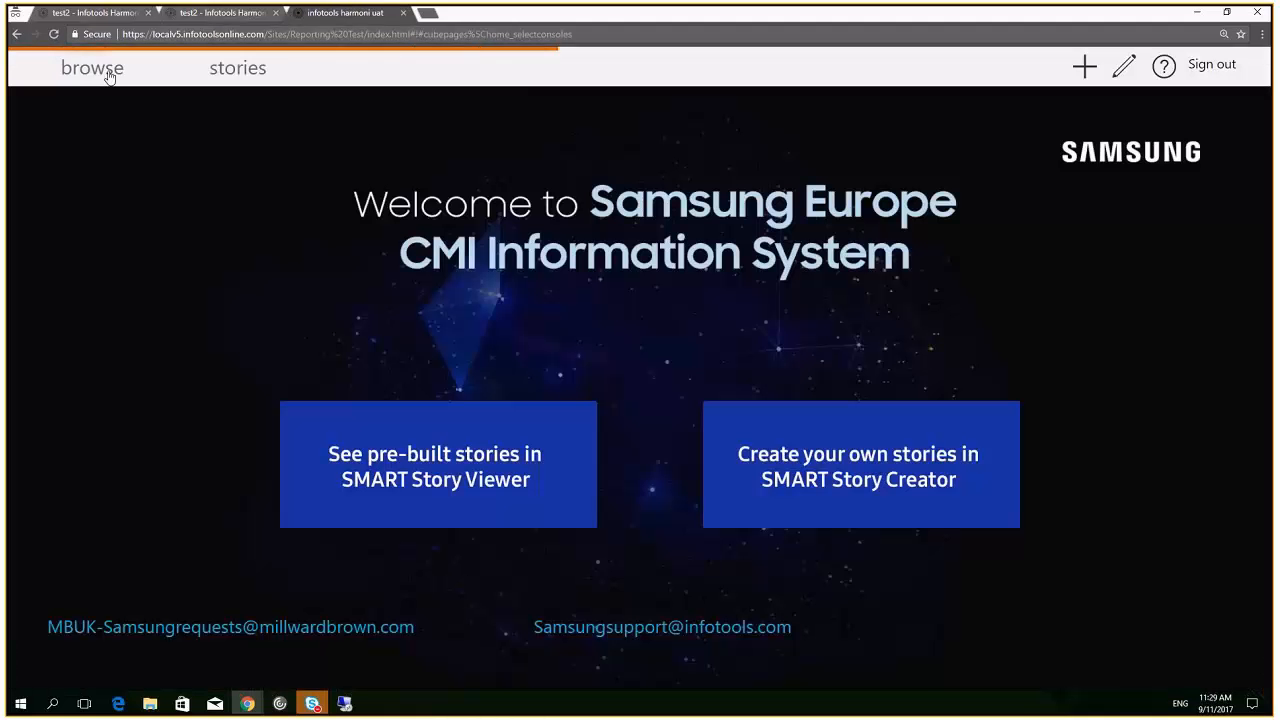
left_click(108, 75)
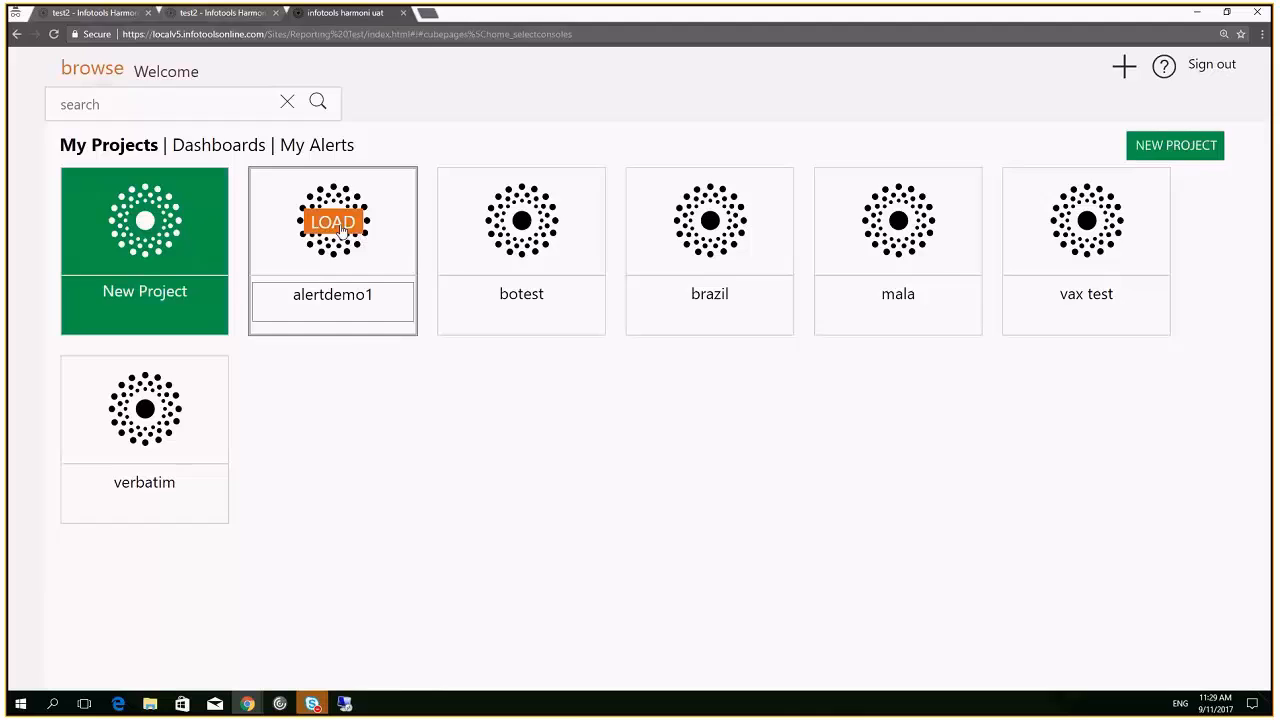
left_click(341, 228)
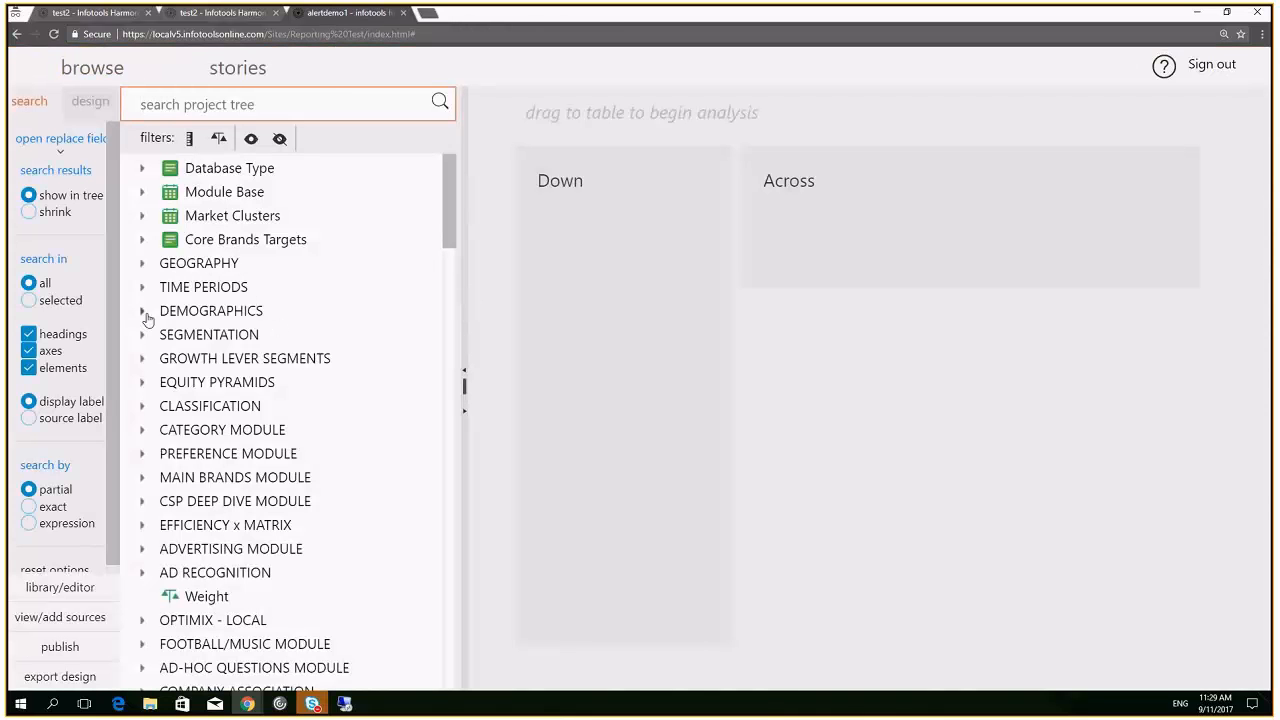
Put Gender down and Parental Status of Adult across from DEMOGRAPHICS, then select the Male/Parent 40% cell
left_click(144, 314)
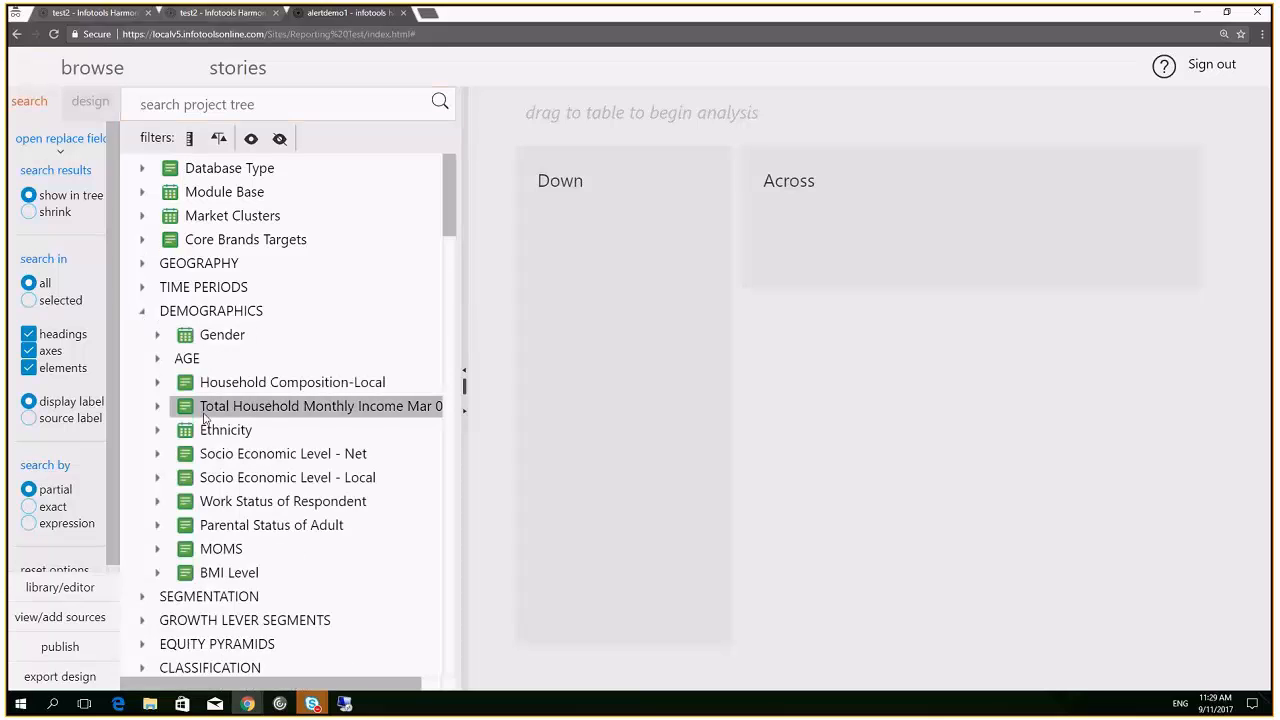
left_click_drag(215, 341, 635, 350)
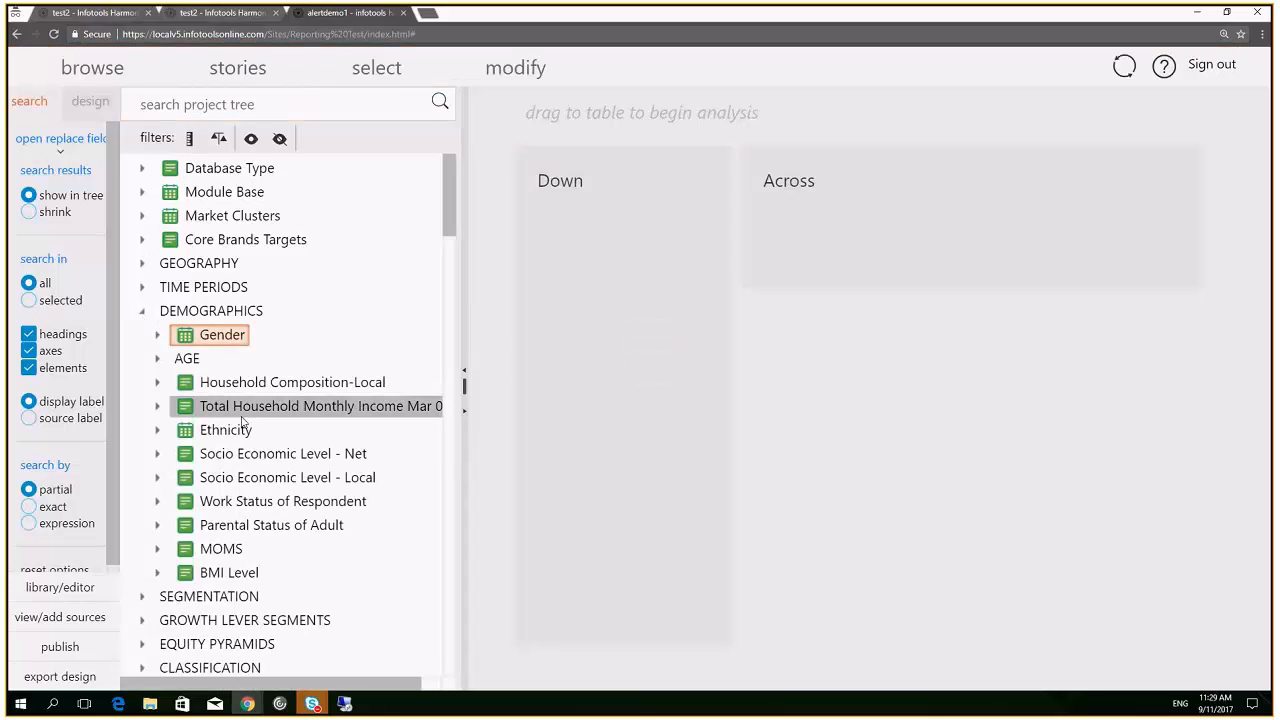
left_click_drag(300, 527, 830, 296)
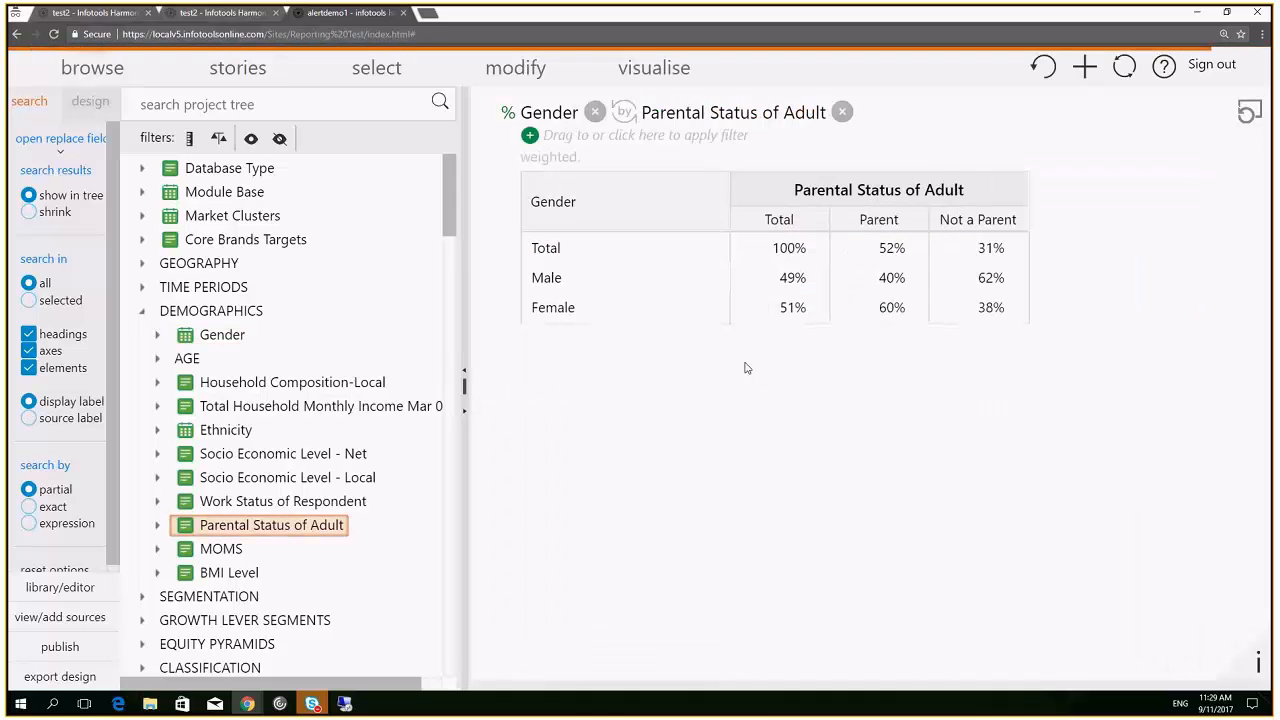
left_click(897, 283)
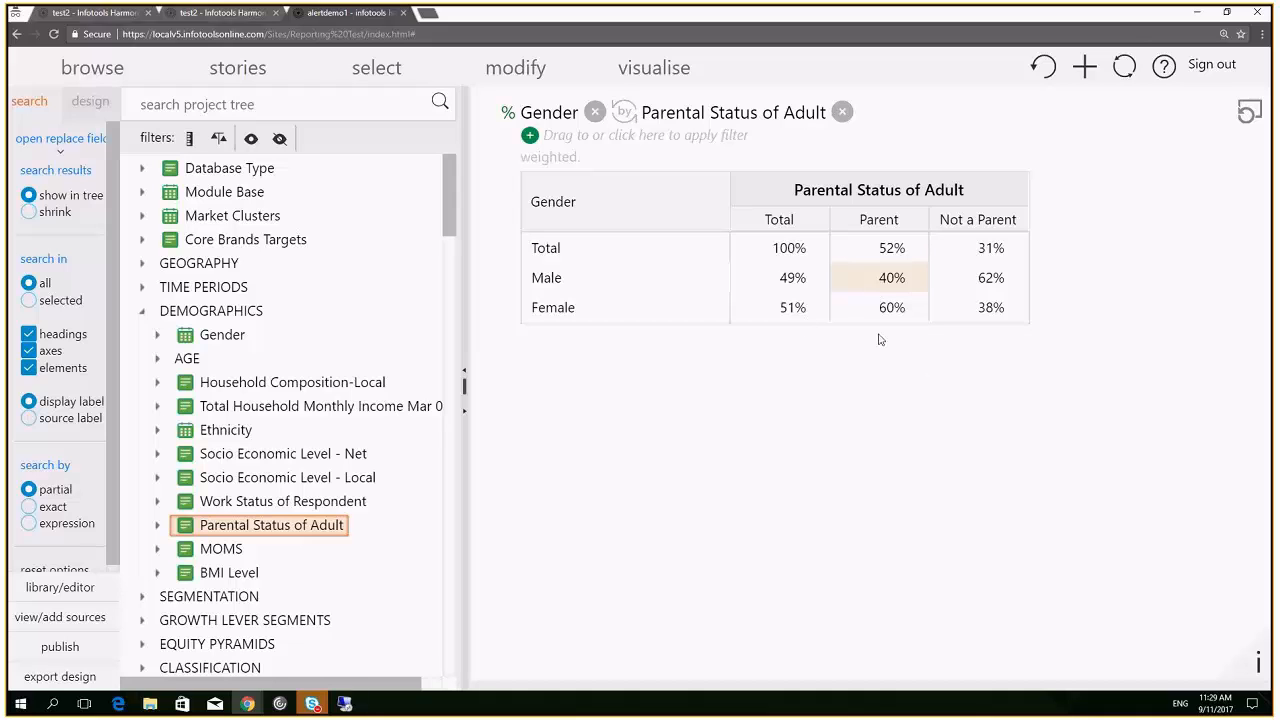
Save the view as story New Story_18, open its card, and zoom the page out
left_click(1082, 72)
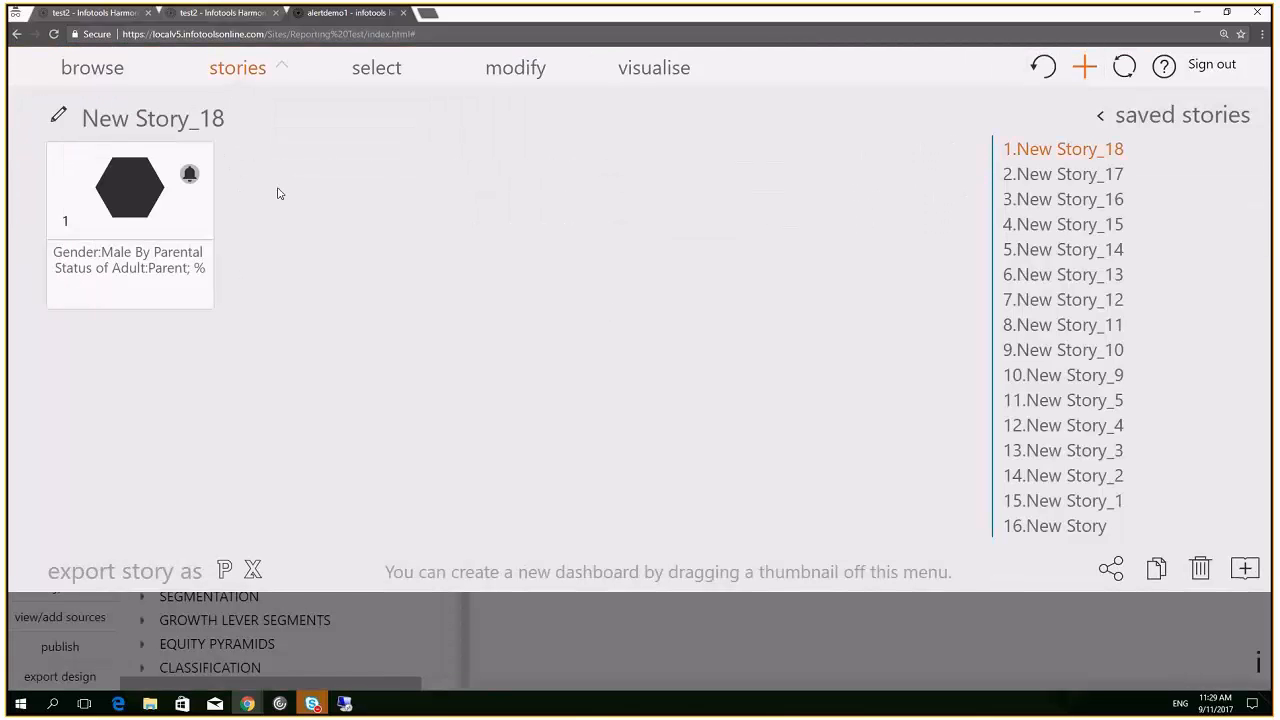
left_click(130, 193)
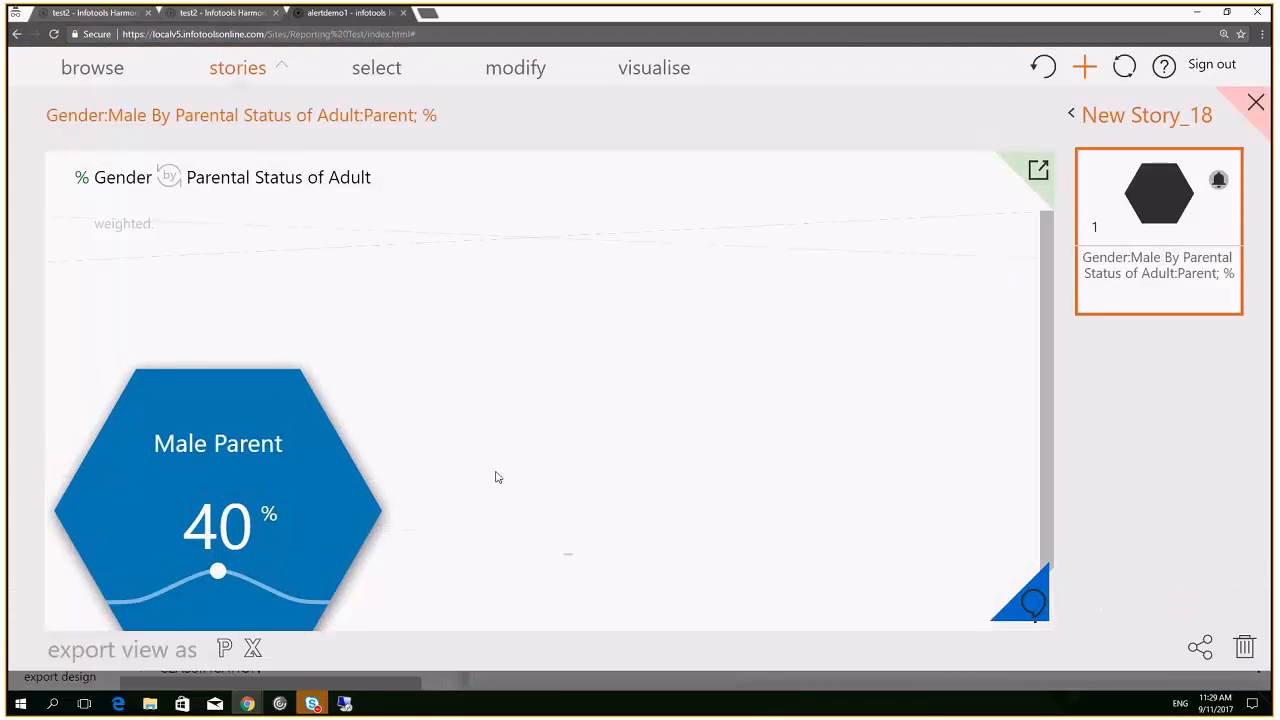
key("ctrl+minus")
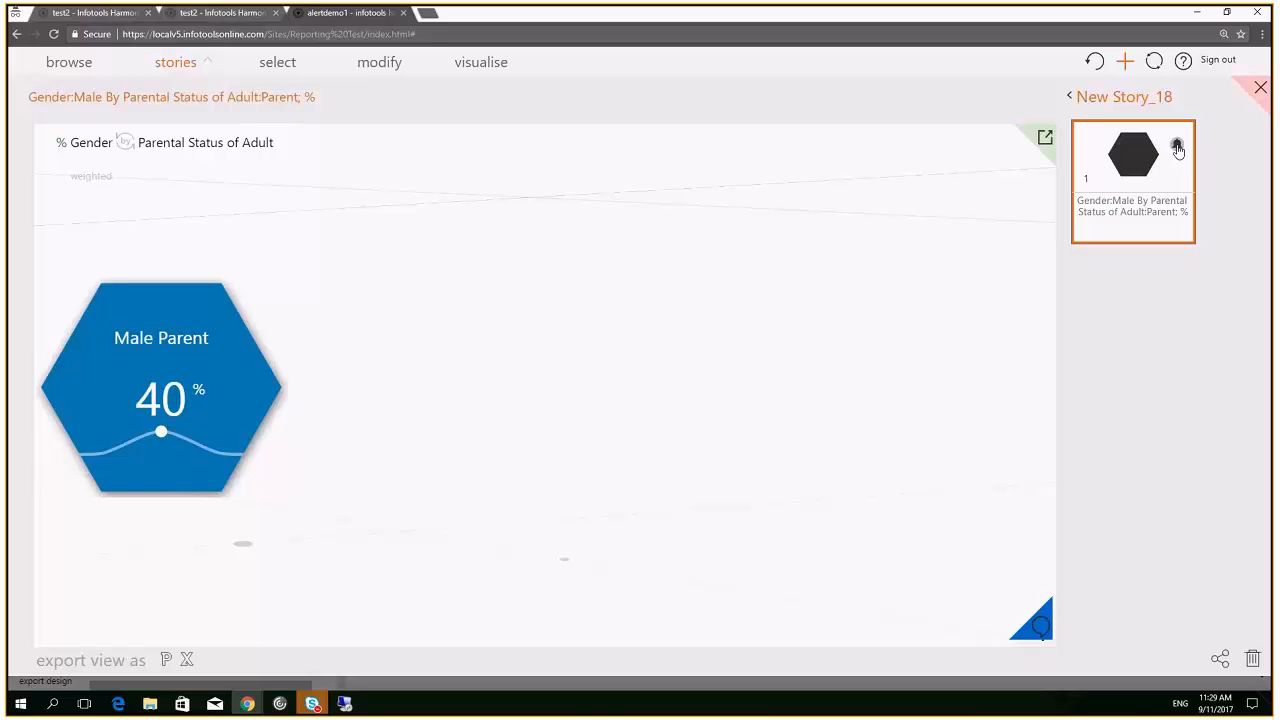
Create a significant-change alert on the Male Parent 40% value, then update it to also notify on data updates
left_click(1178, 148)
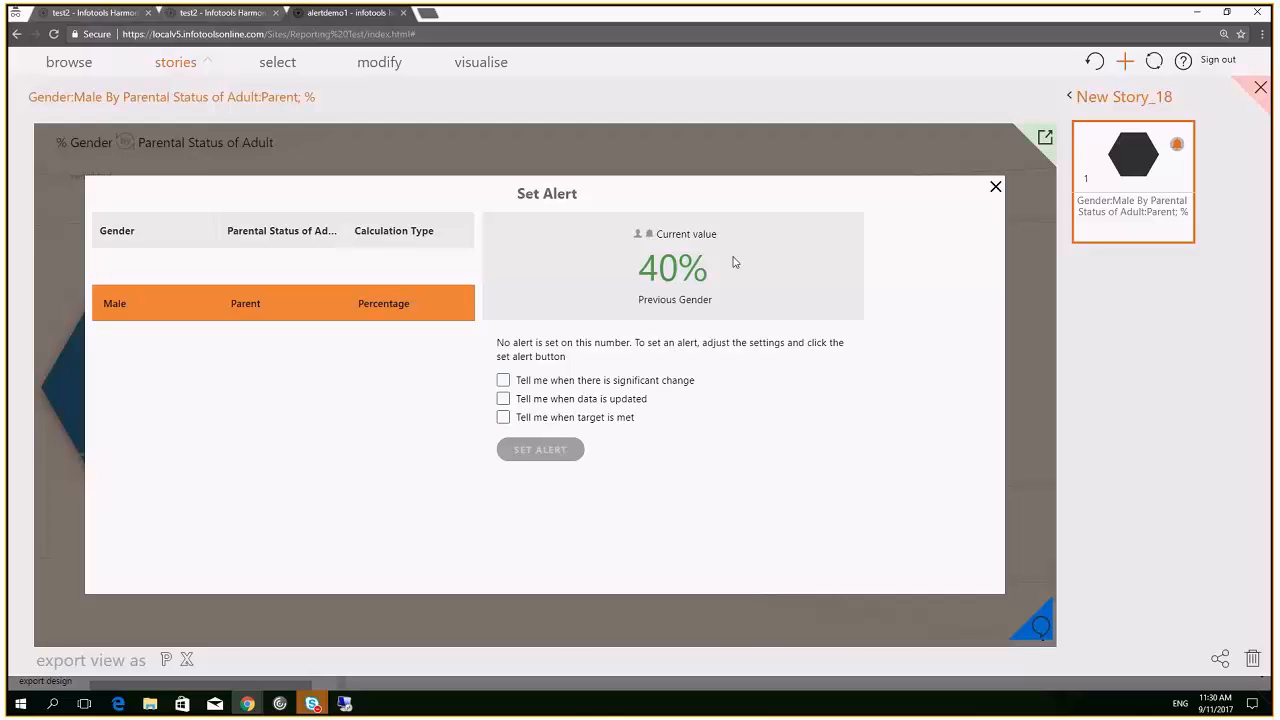
left_click(503, 382)
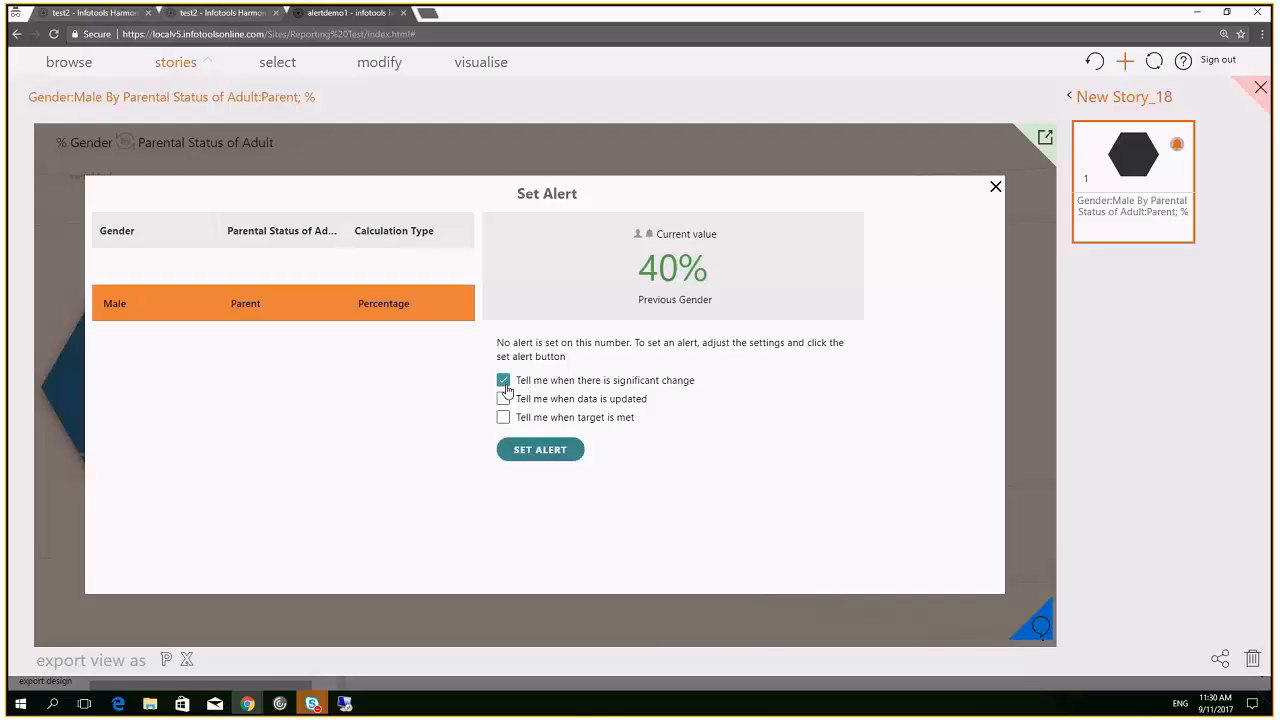
left_click(543, 451)
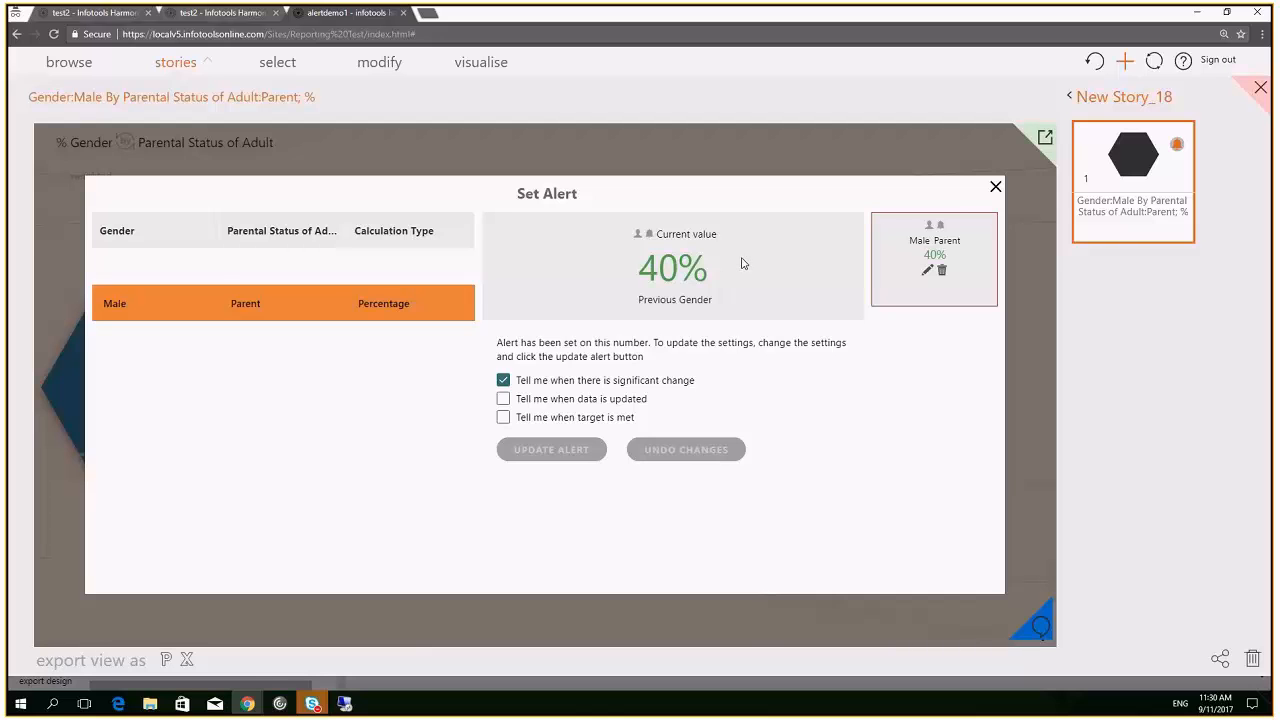
left_click(617, 407)
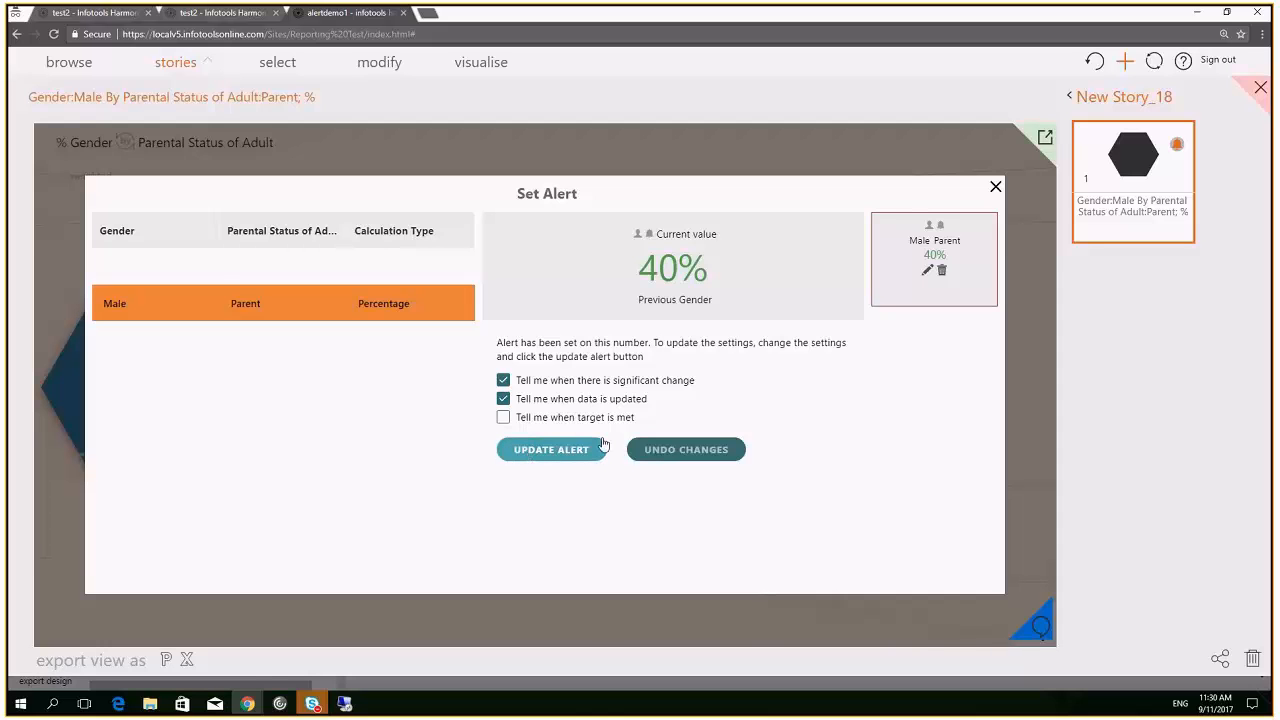
left_click(542, 449)
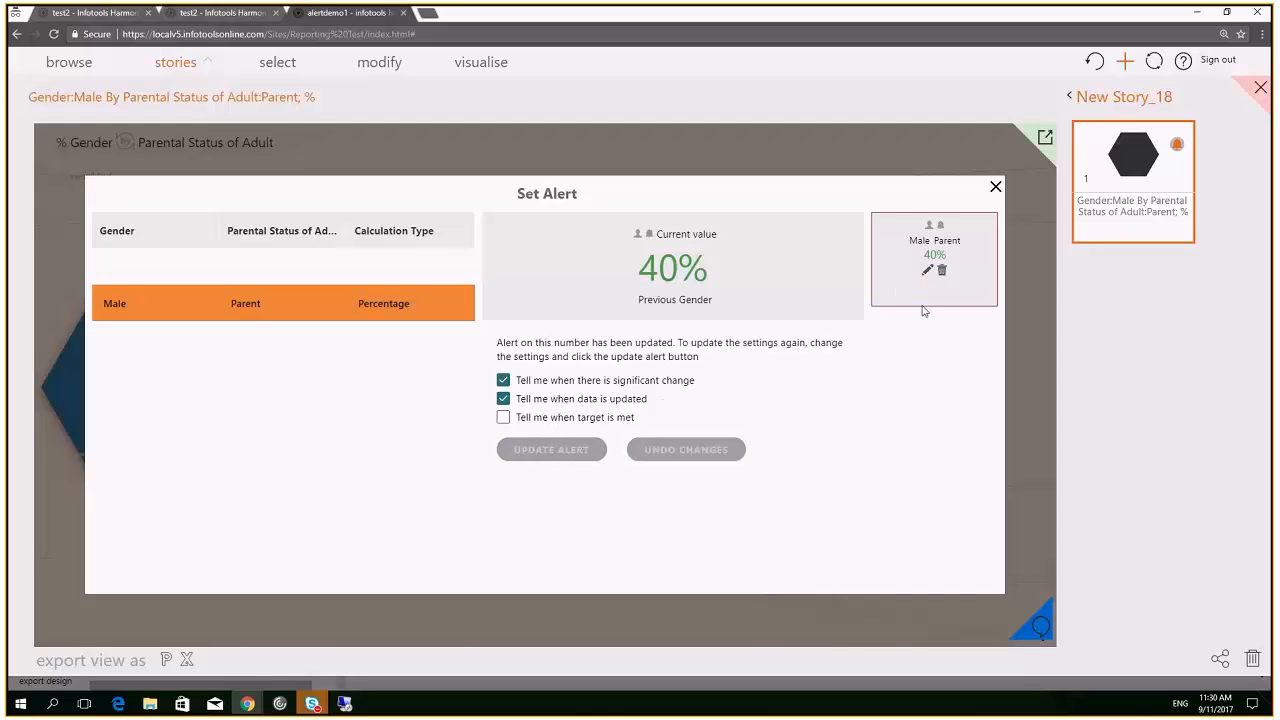
Add a 'target is met' condition with range 35 to 50, update the alert, and close its settings
left_click(504, 418)
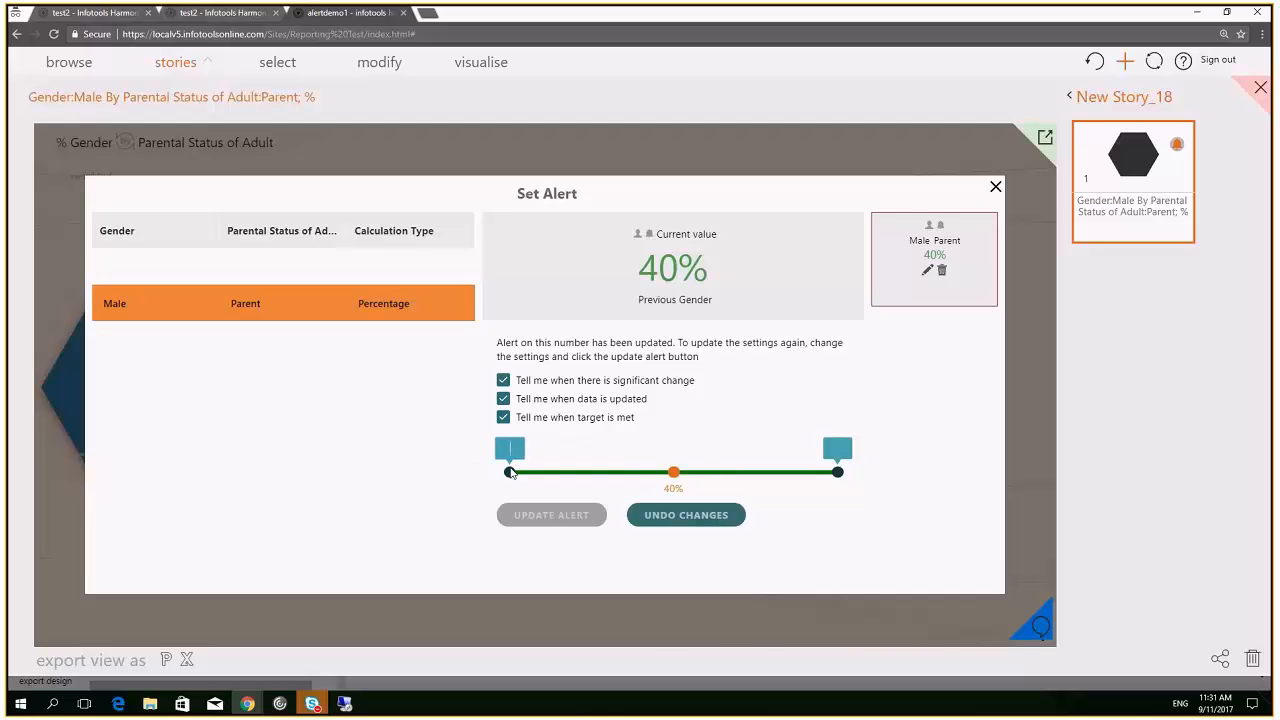
left_click_drag(510, 472, 653, 472)
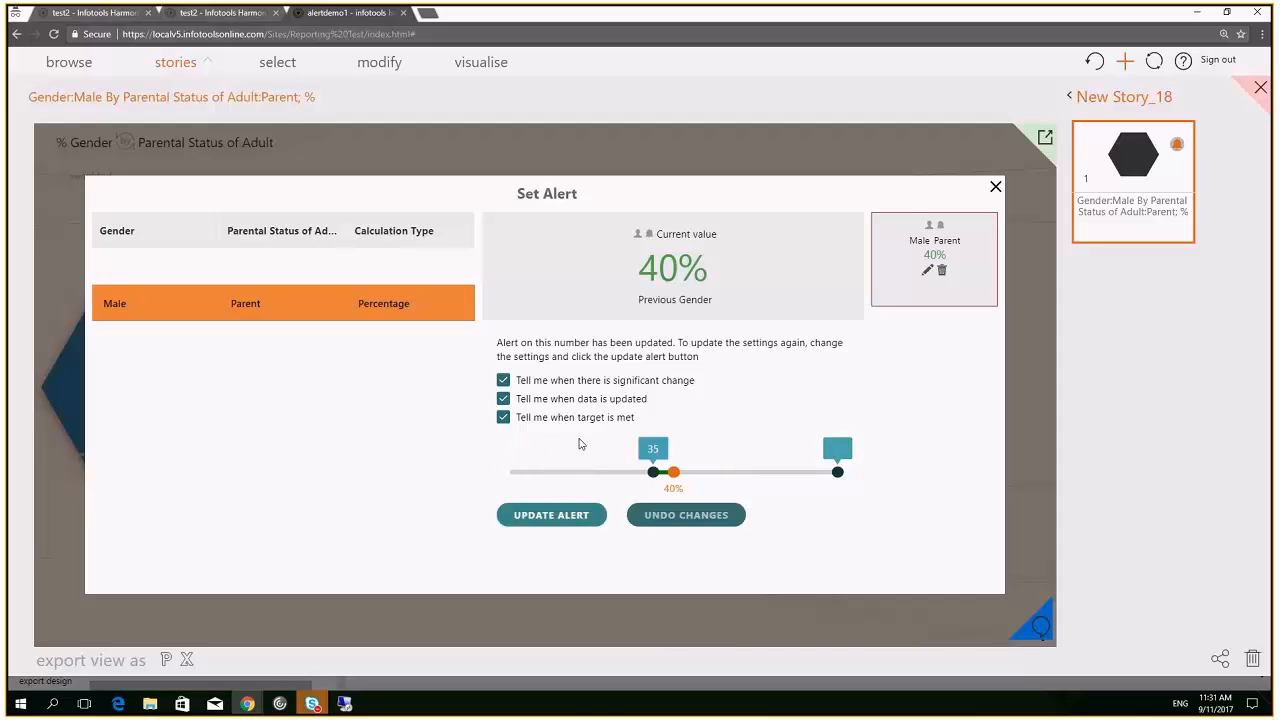
key("Tab")
type("0")
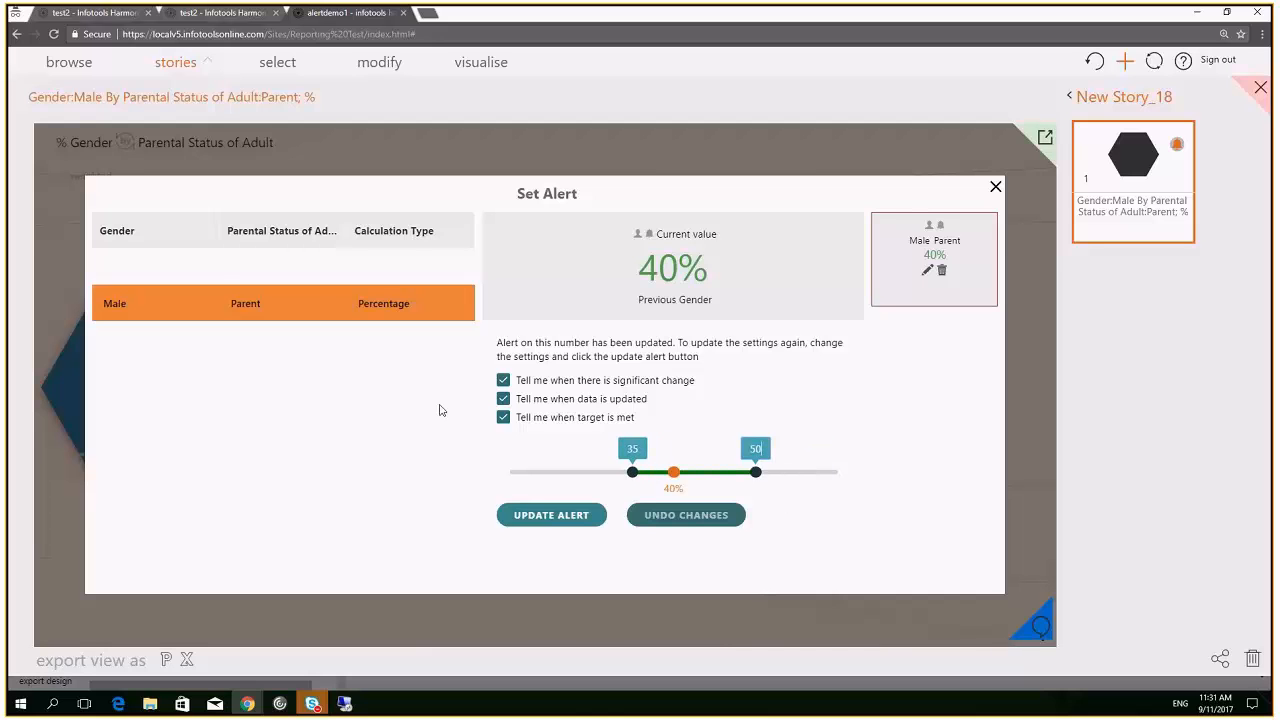
left_click(536, 516)
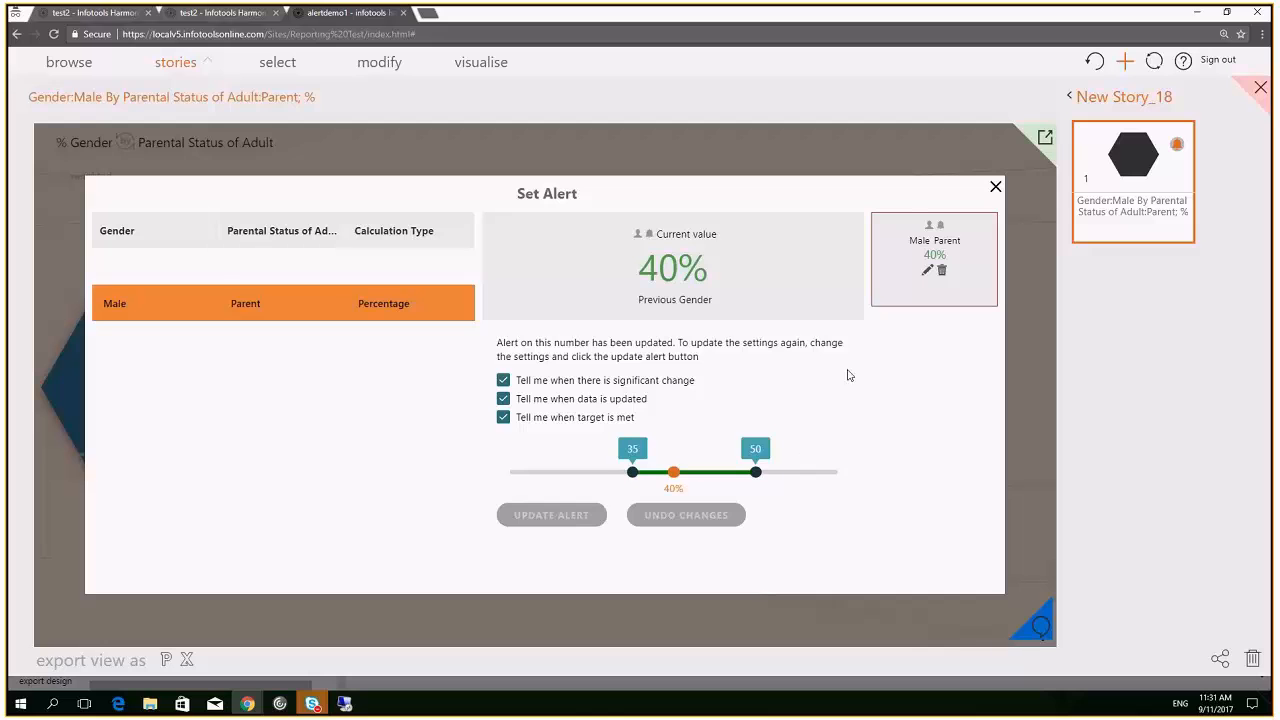
left_click(995, 191)
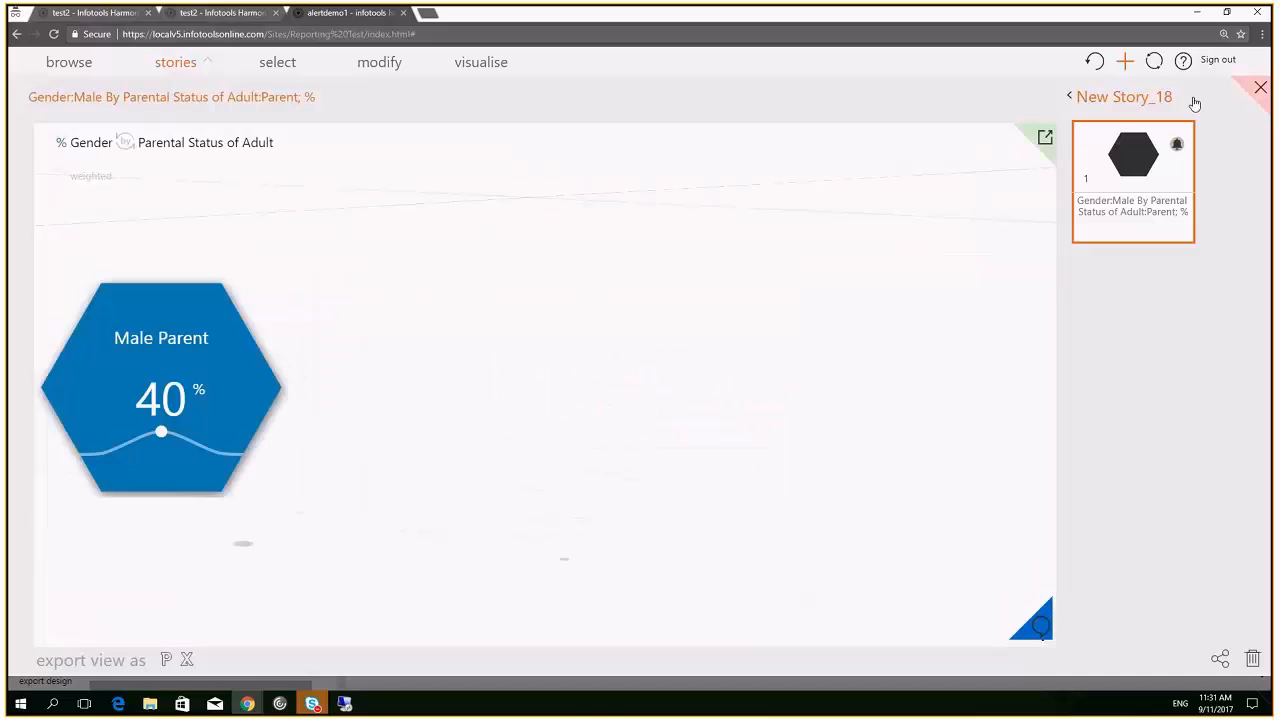
From My Alerts, select the Male by parental status alert and open its Preview and publish options
left_click(1259, 88)
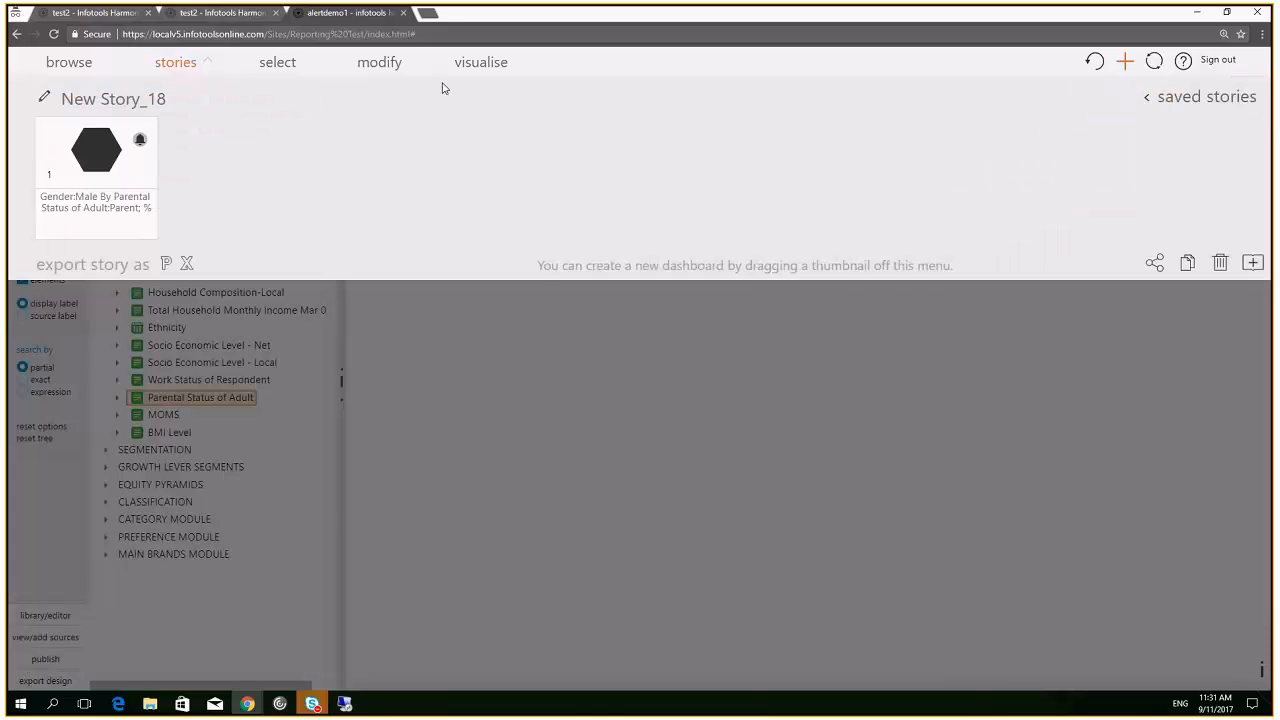
left_click(69, 63)
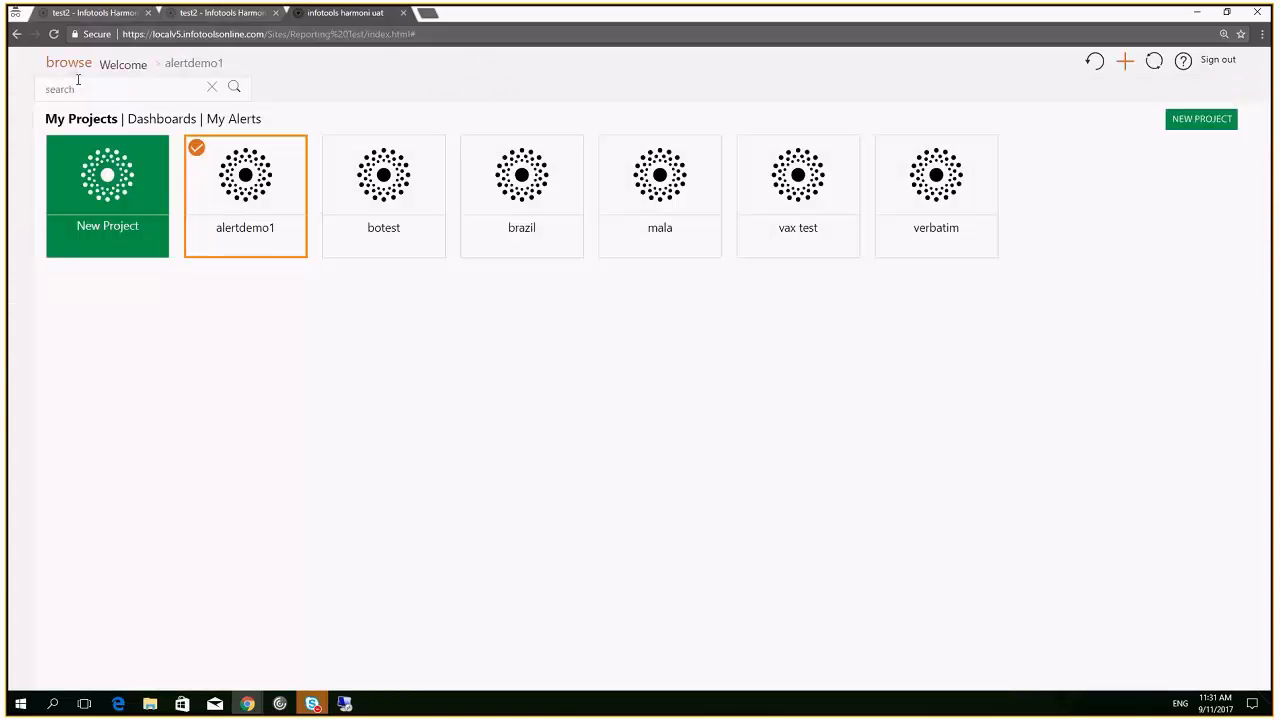
left_click(240, 121)
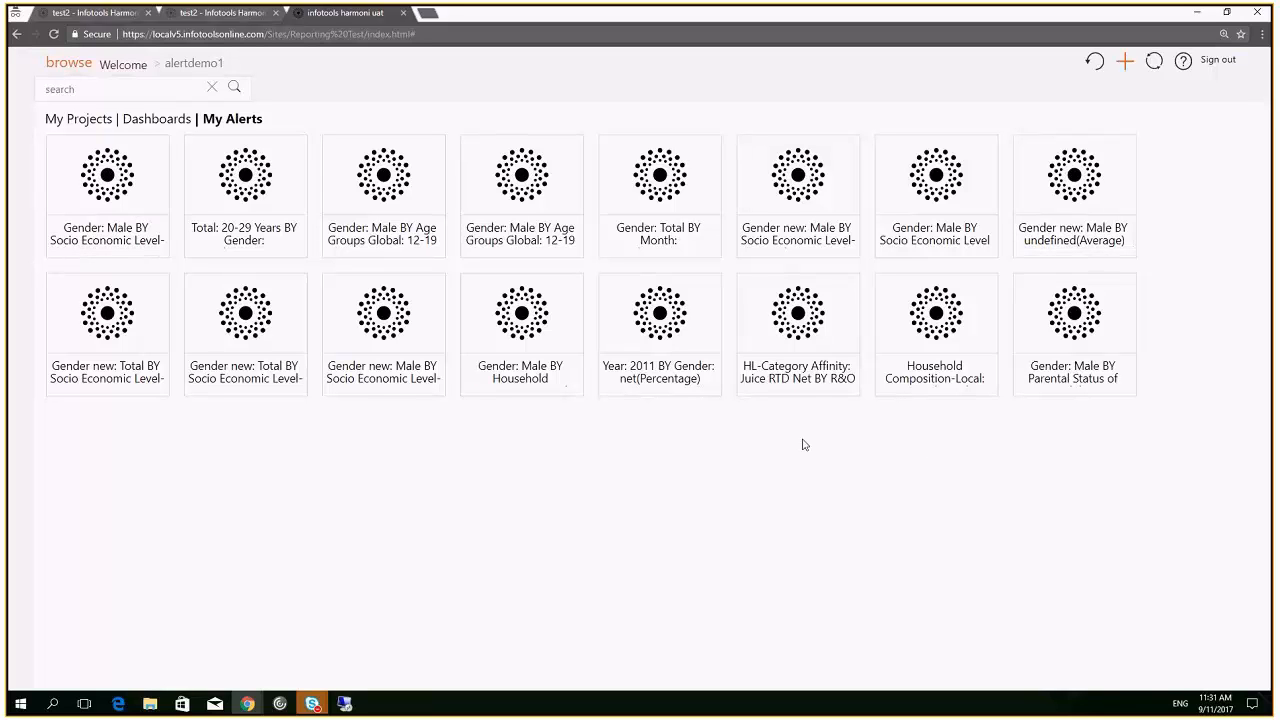
mouse_move(1048, 322)
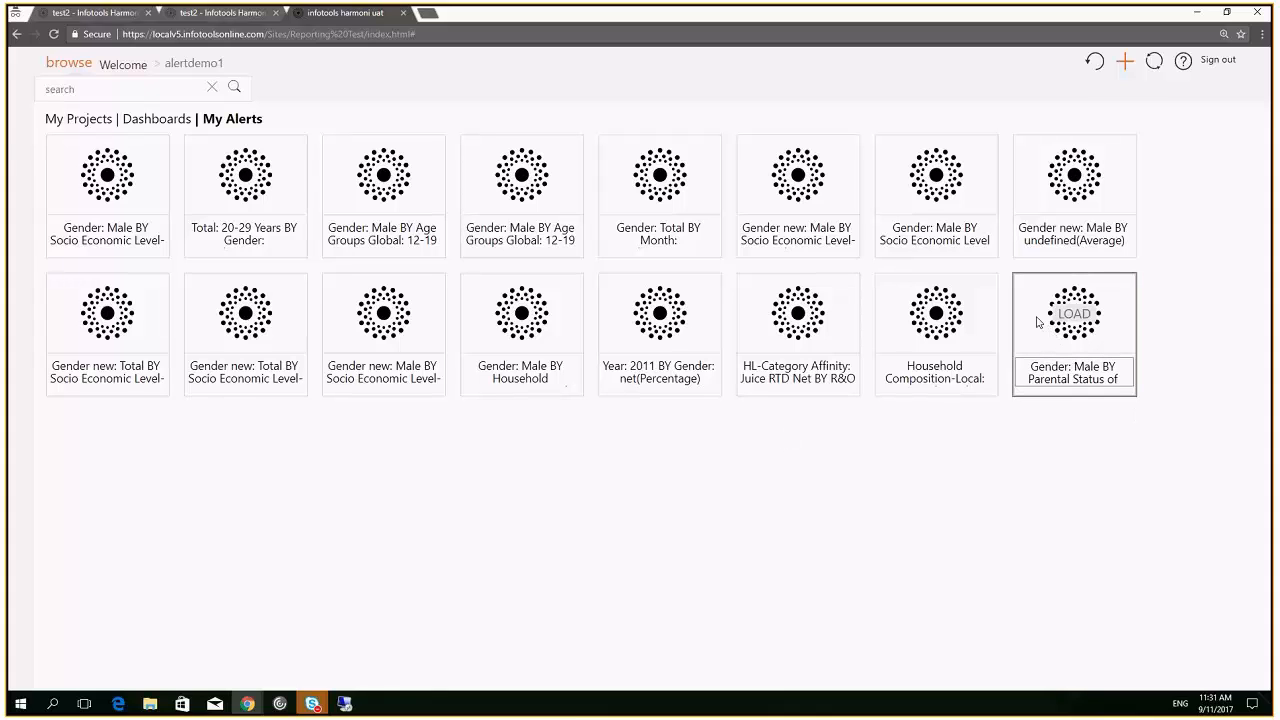
left_click(1040, 321)
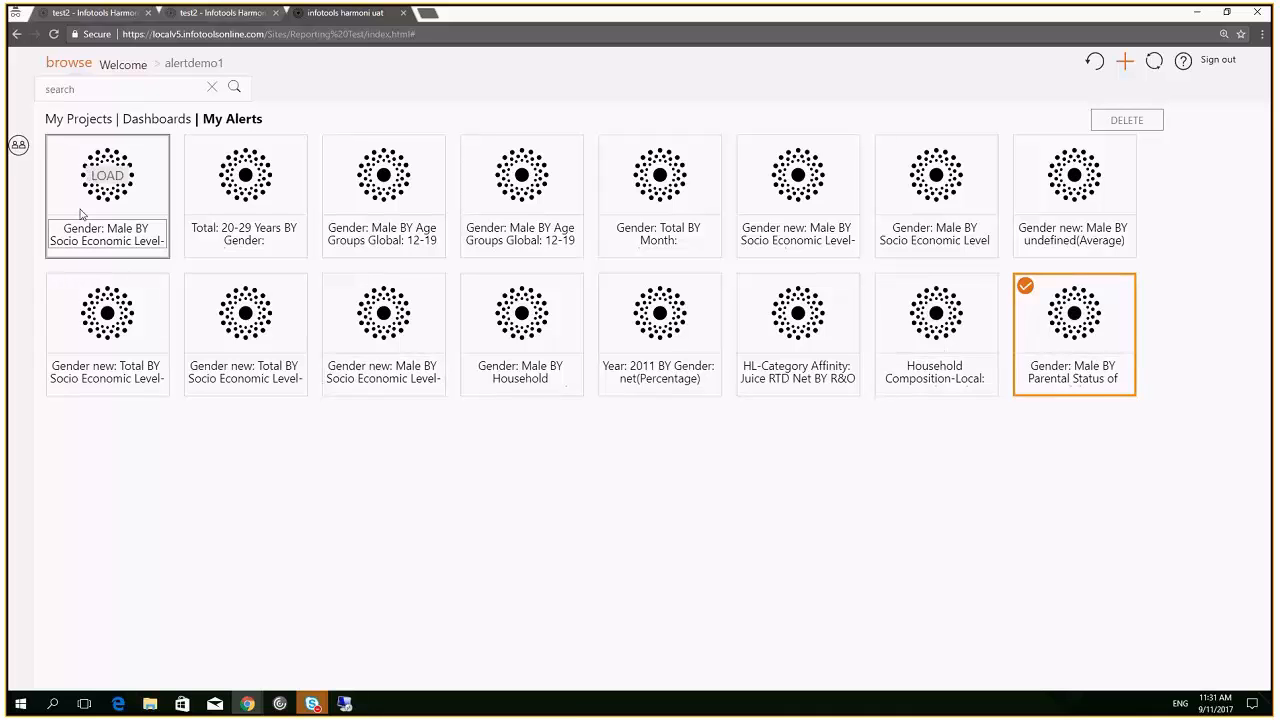
left_click(18, 148)
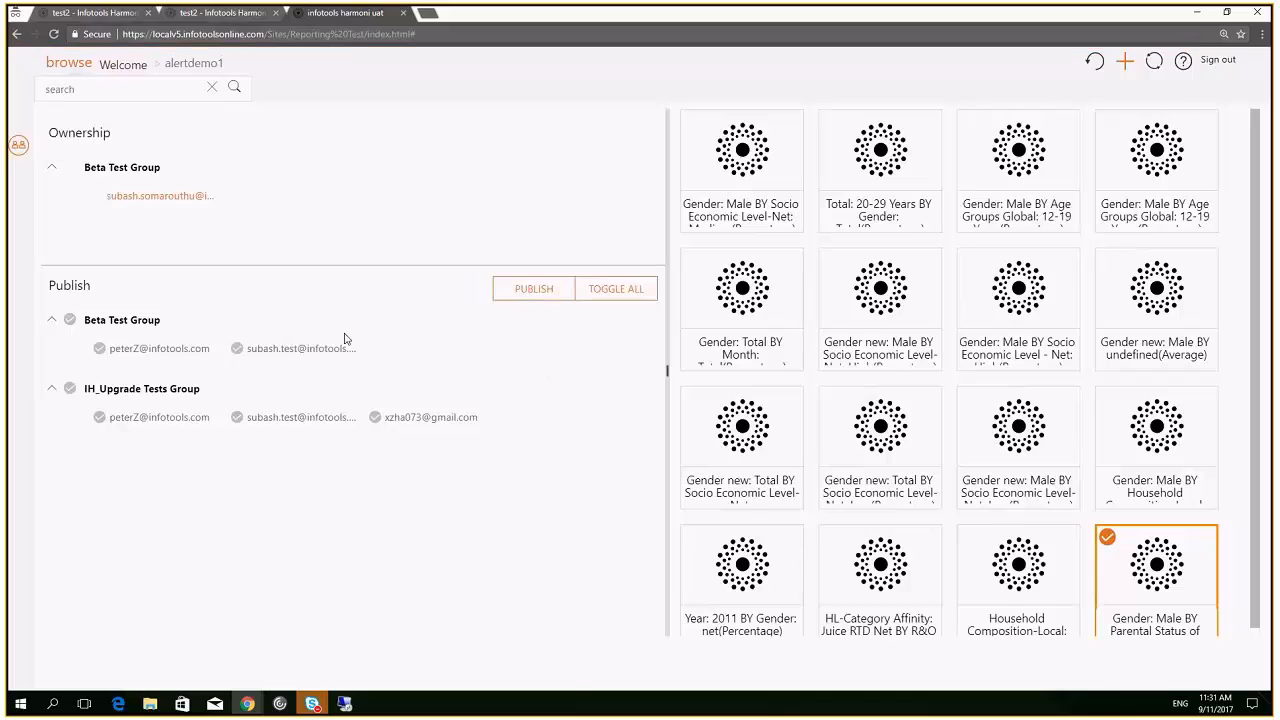
Publish the alert to one Beta Test Group user and one IH_Upgrade Tests Group user, then return to the table
left_click(100, 350)
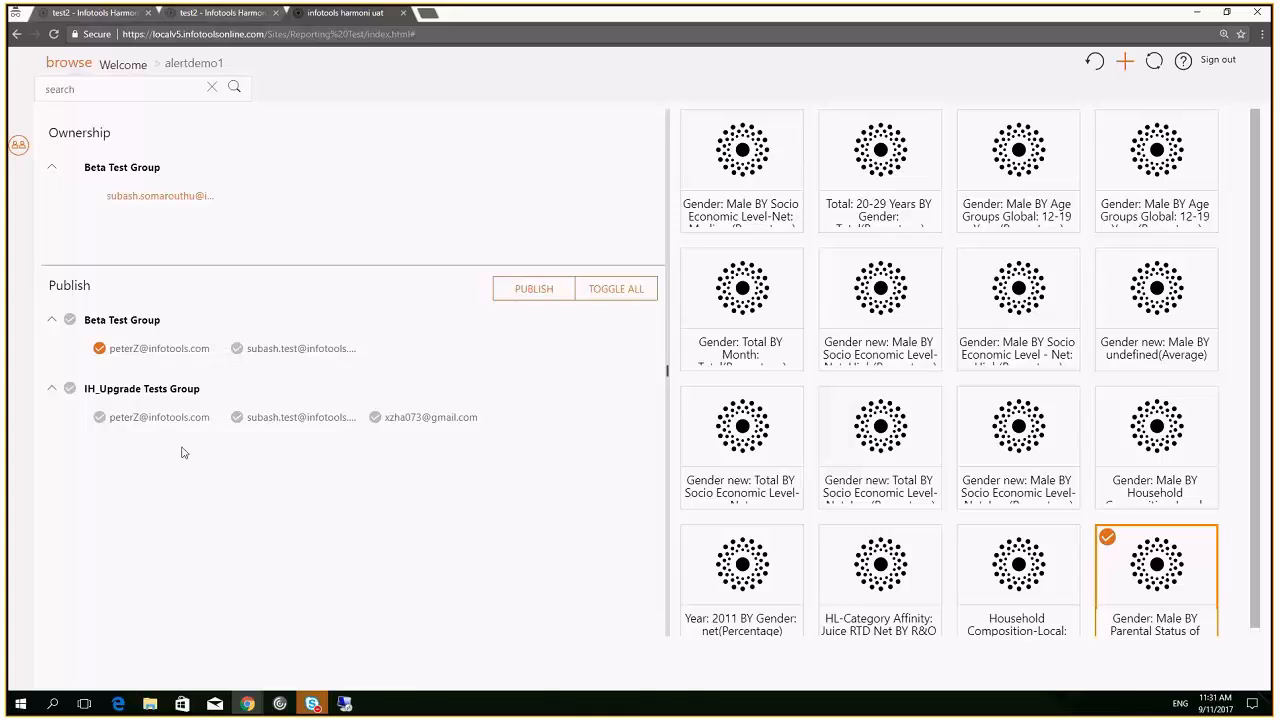
left_click(374, 421)
left_click(534, 294)
left_click(18, 147)
left_click(65, 64)
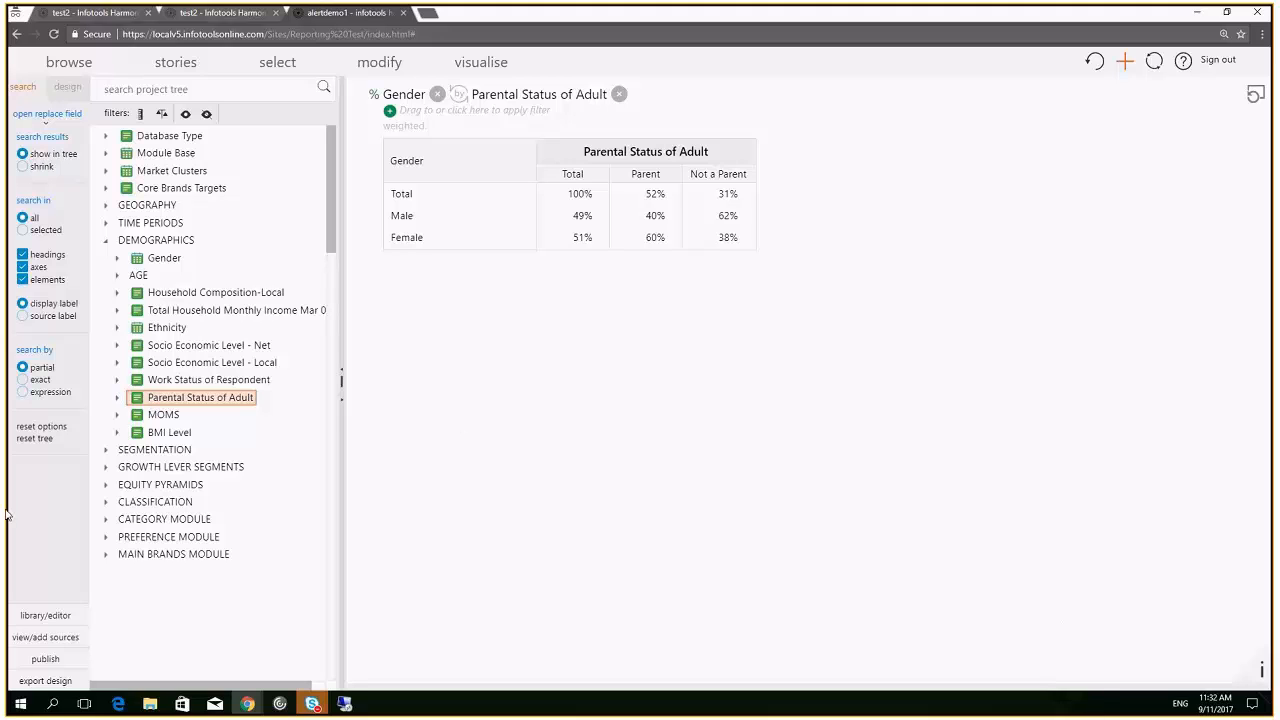
Rename the Gender variable to Gender1 in the publish options and republish alertdemo1
left_click(46, 660)
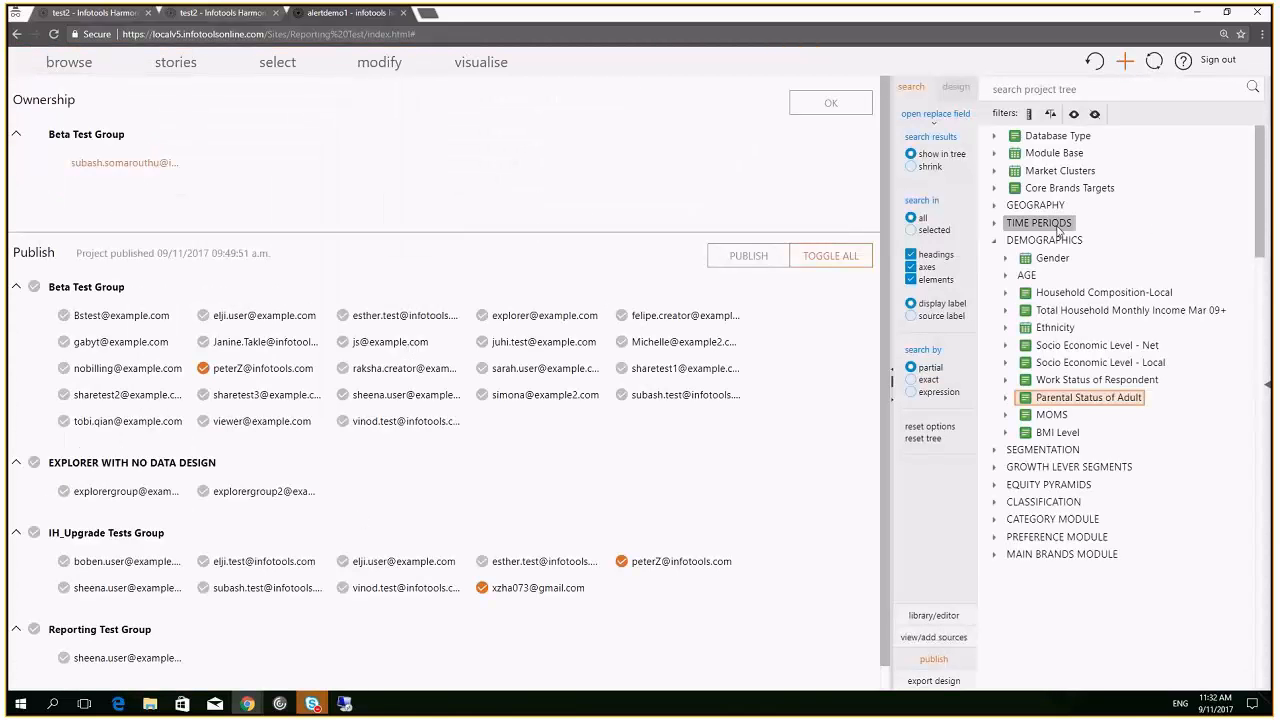
left_click(1052, 258)
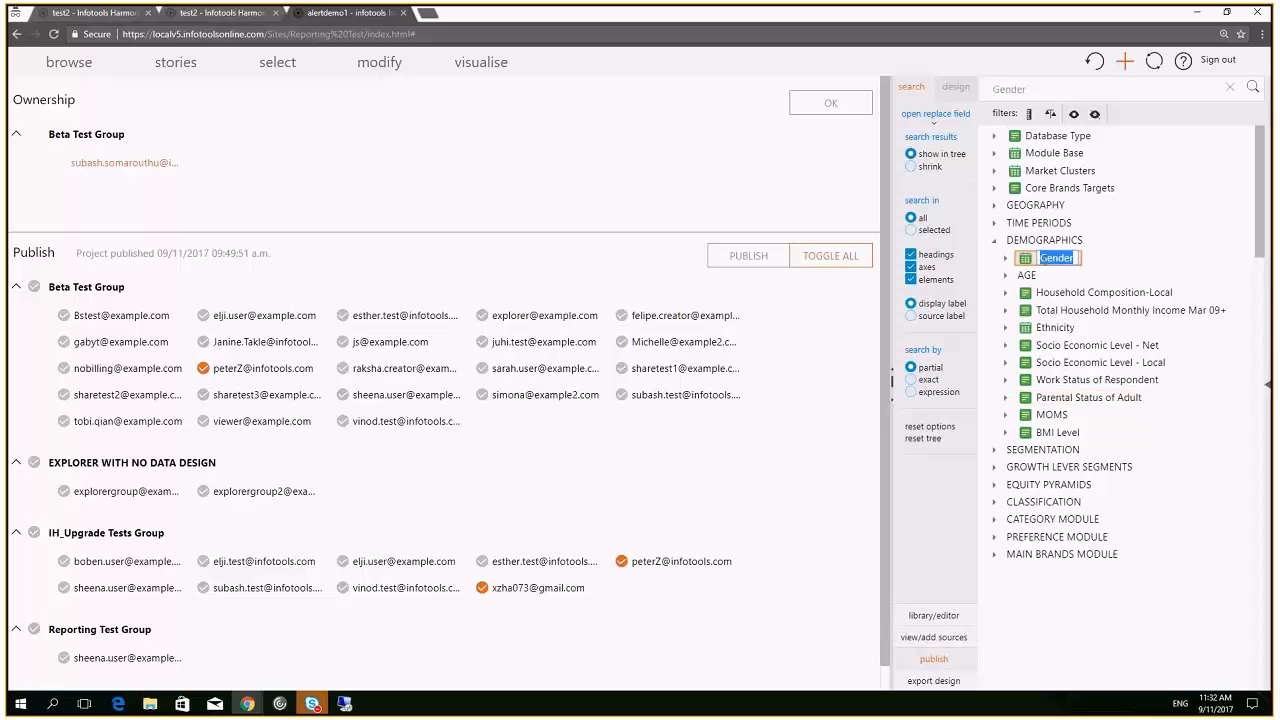
key("Right")
type("1")
key("Return")
left_click(744, 259)
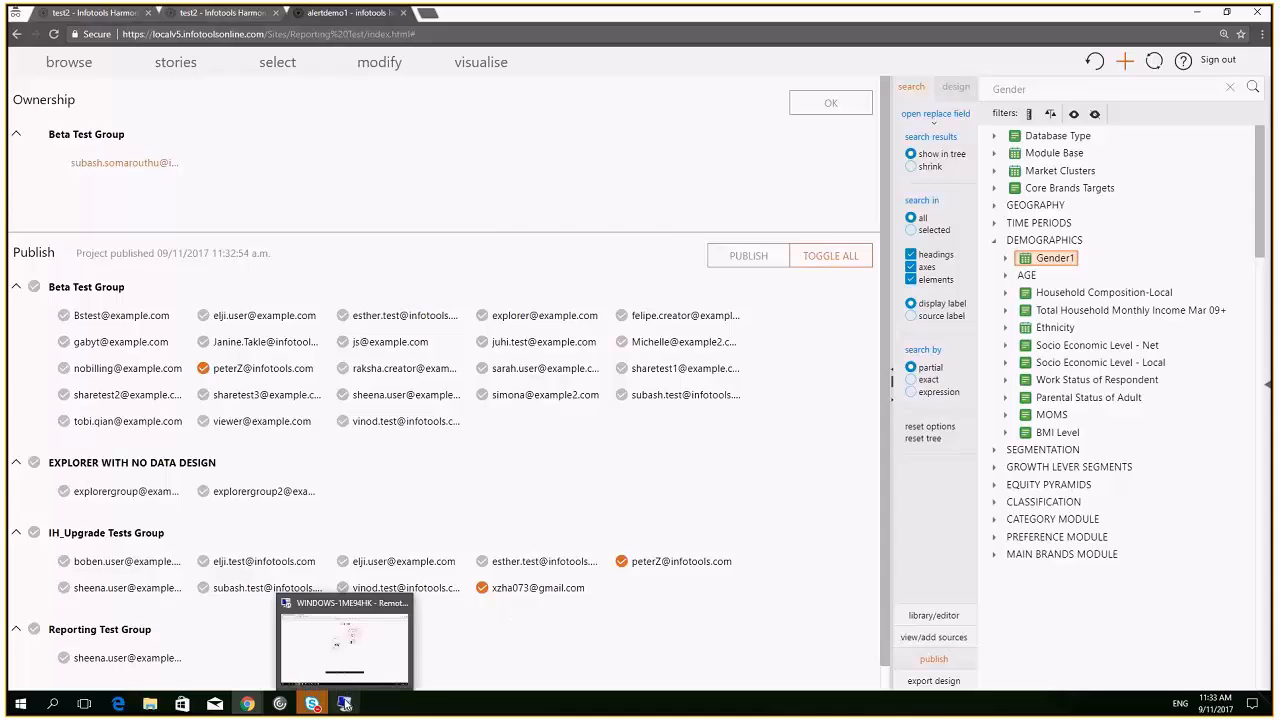
Switch to Outlook on the remote desktop and open the 11:33 'New data Alert' email in the Inbox
key("alt+Tab")
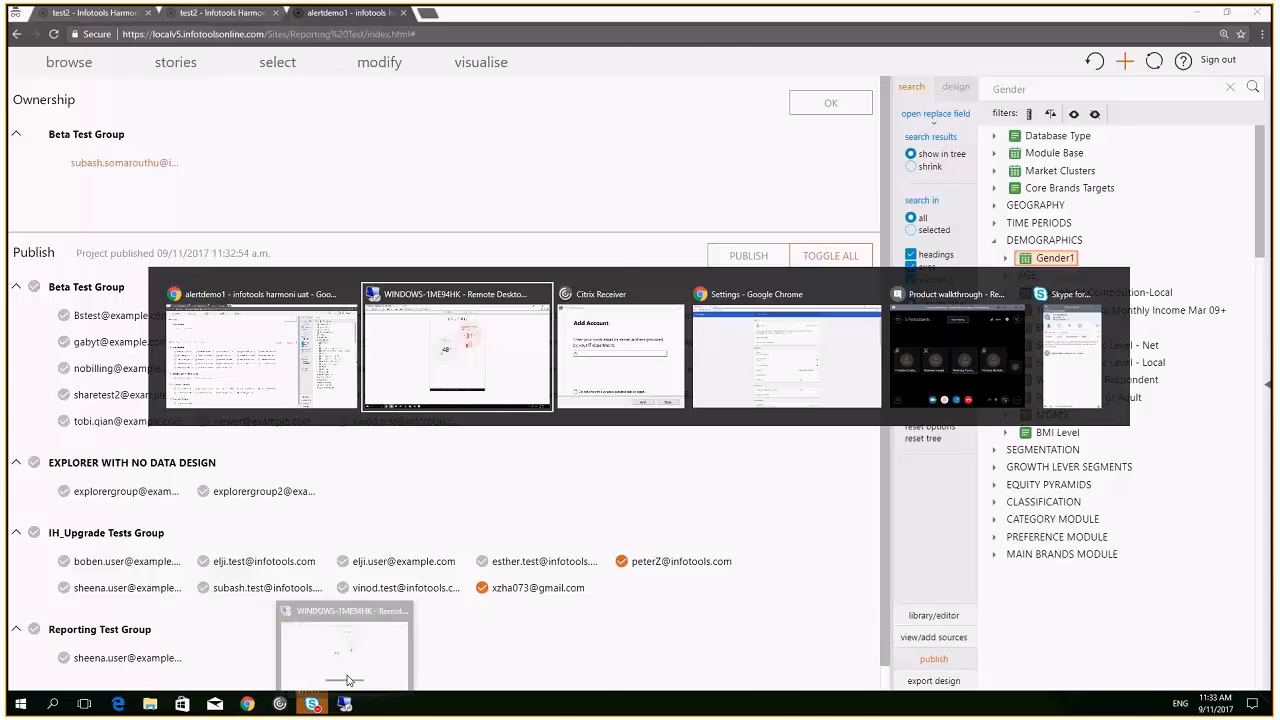
left_click(348, 680)
mouse_move(182, 704)
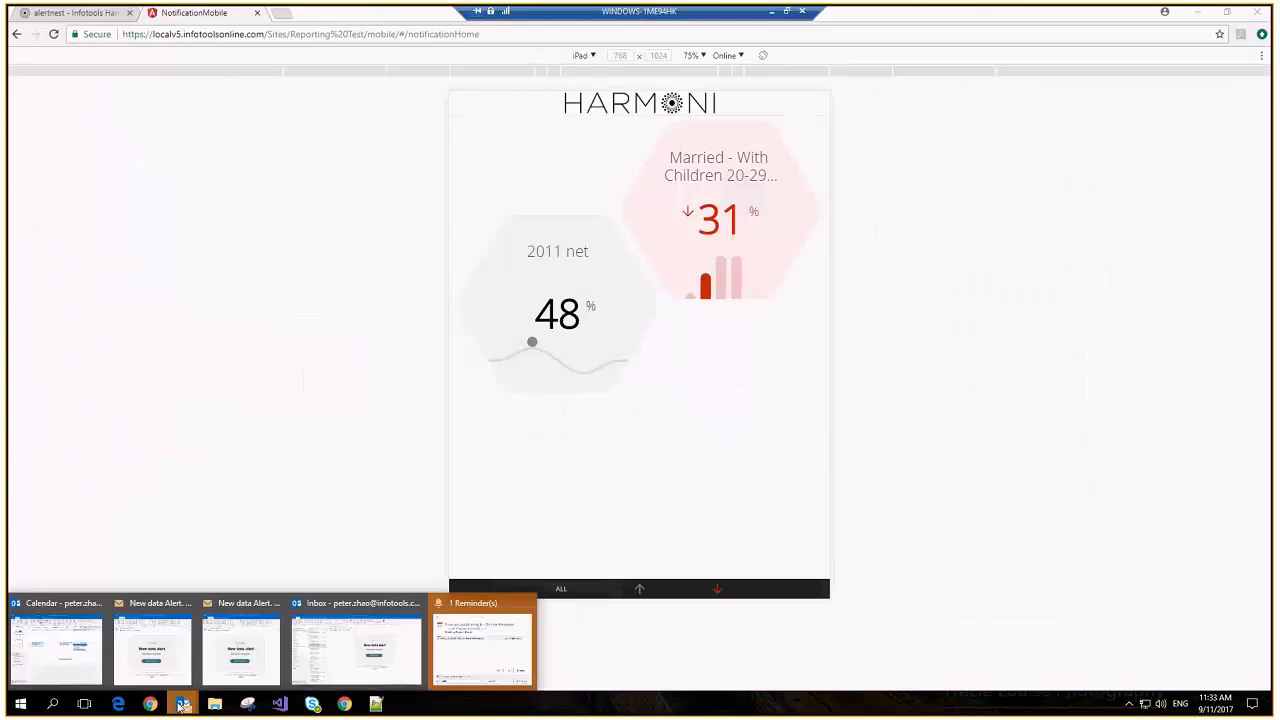
left_click(97, 642)
left_click(18, 664)
left_click(231, 186)
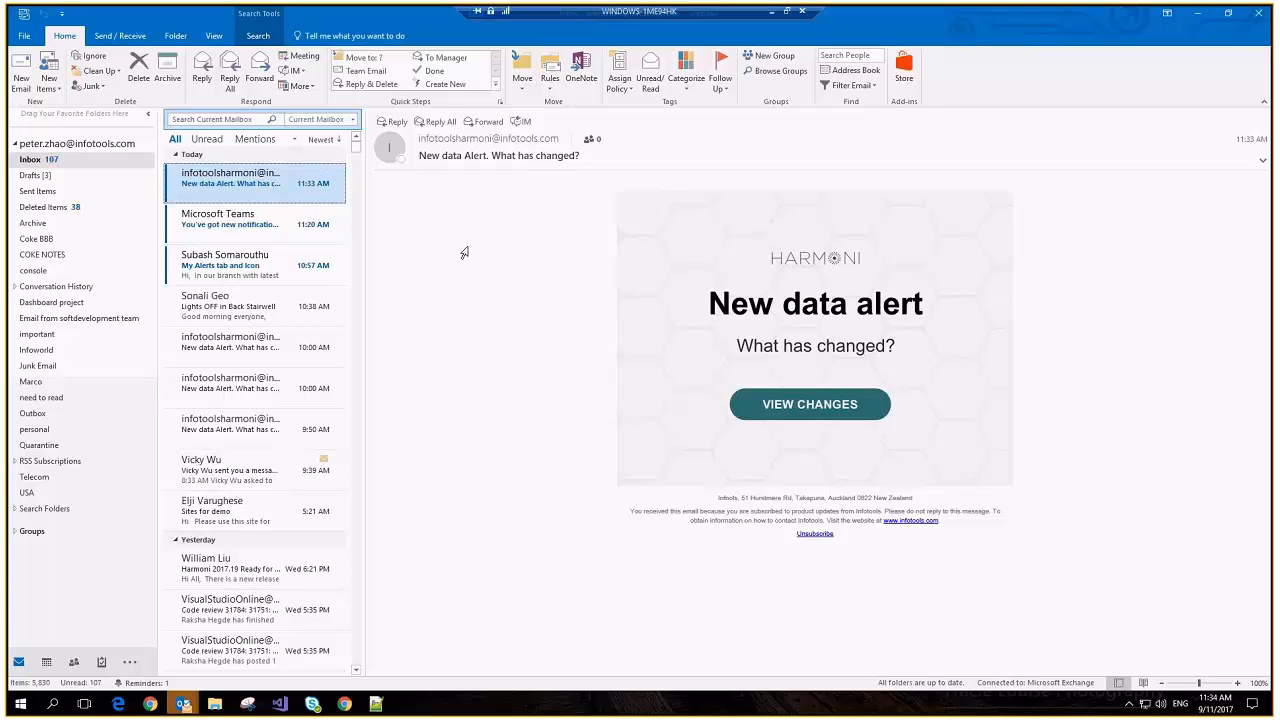
Follow the New data Alert email's View Changes link to load the NotificationMobile page in Edge
left_click(784, 410)
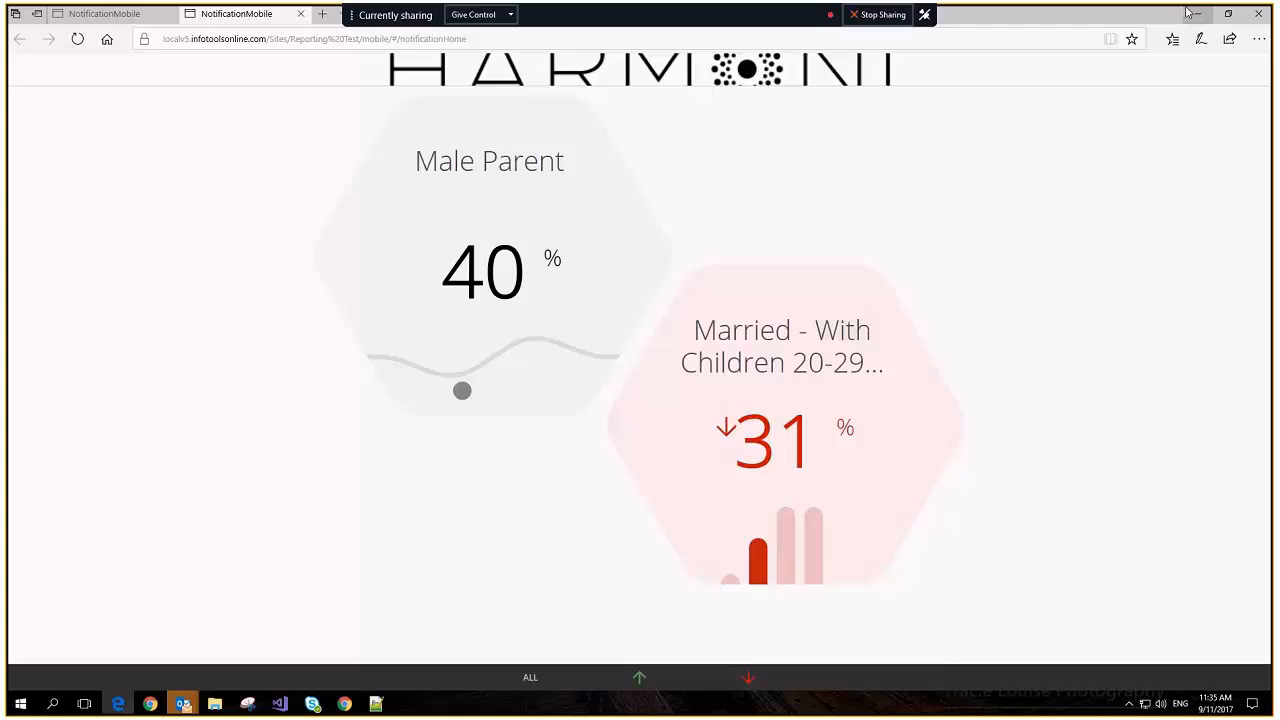
Bring up the page inspector and move to the mobile-emulation browser window
left_click(1266, 40)
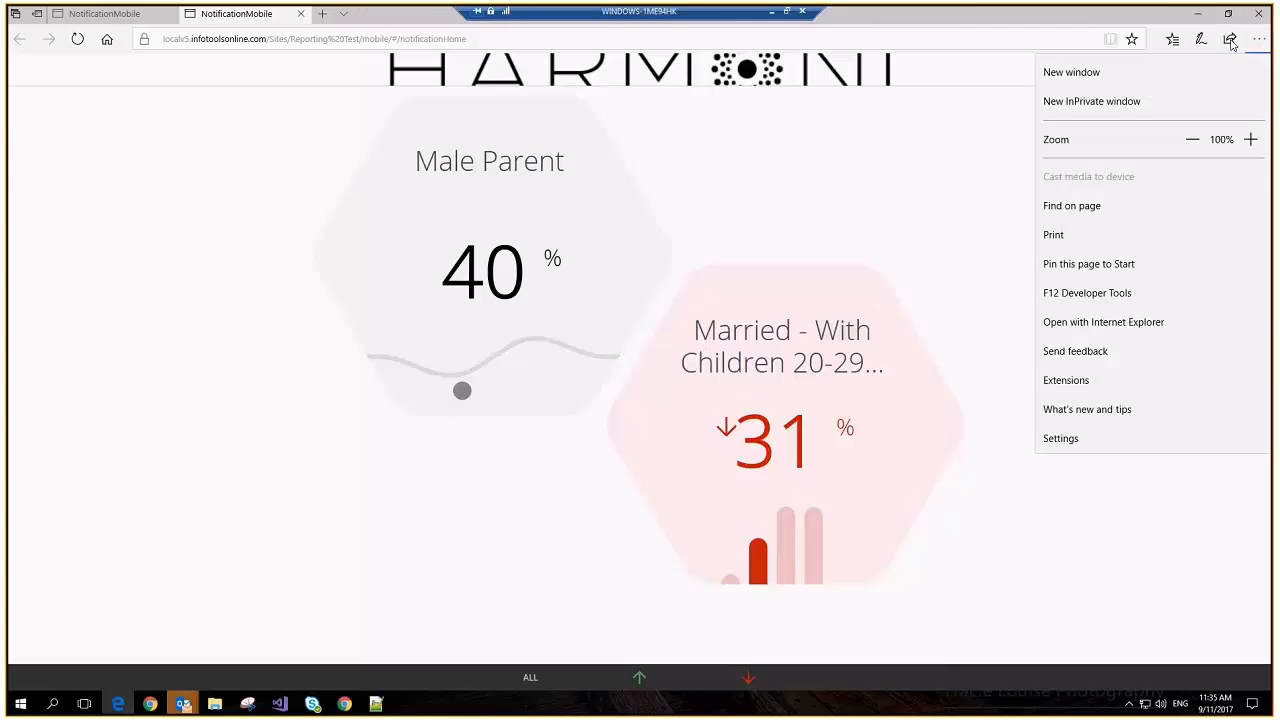
left_click(958, 87)
right_click(812, 285)
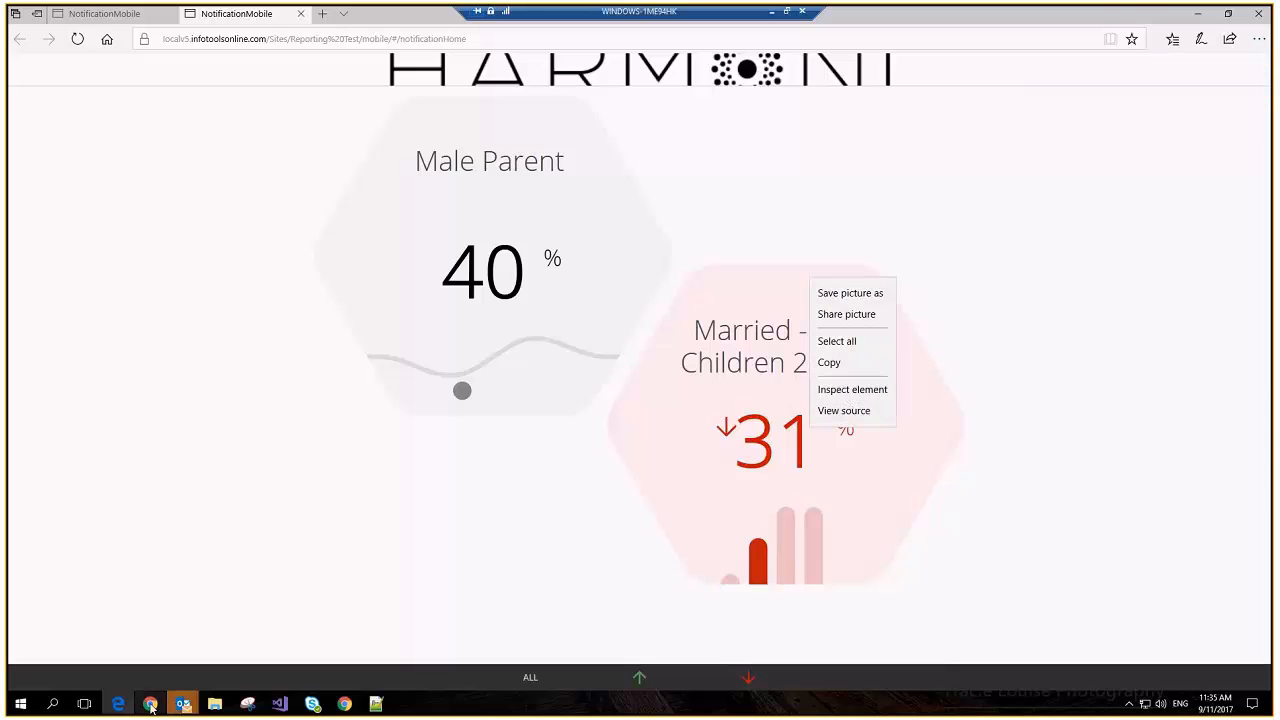
key("alt+Tab")
key("alt+Tab")
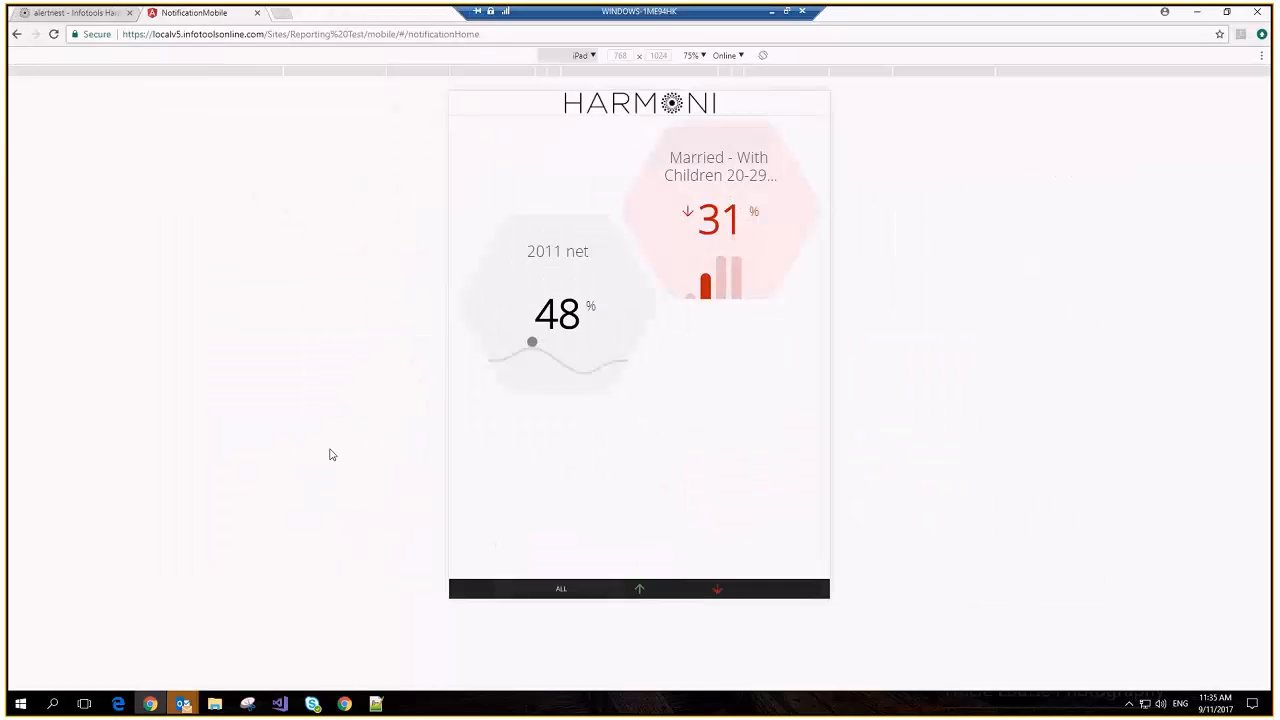
Preview the notification page as Galaxy S5, then iPhone 6 Plus, then back to iPad
left_click(590, 56)
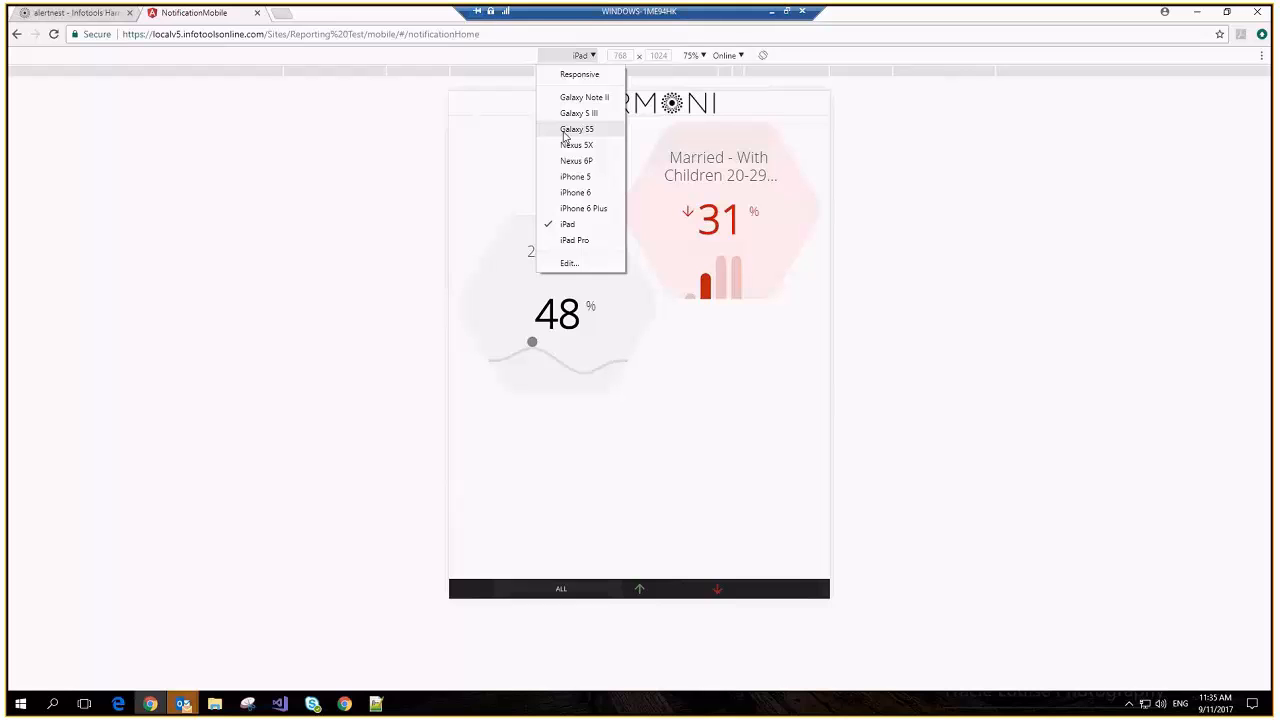
left_click(566, 132)
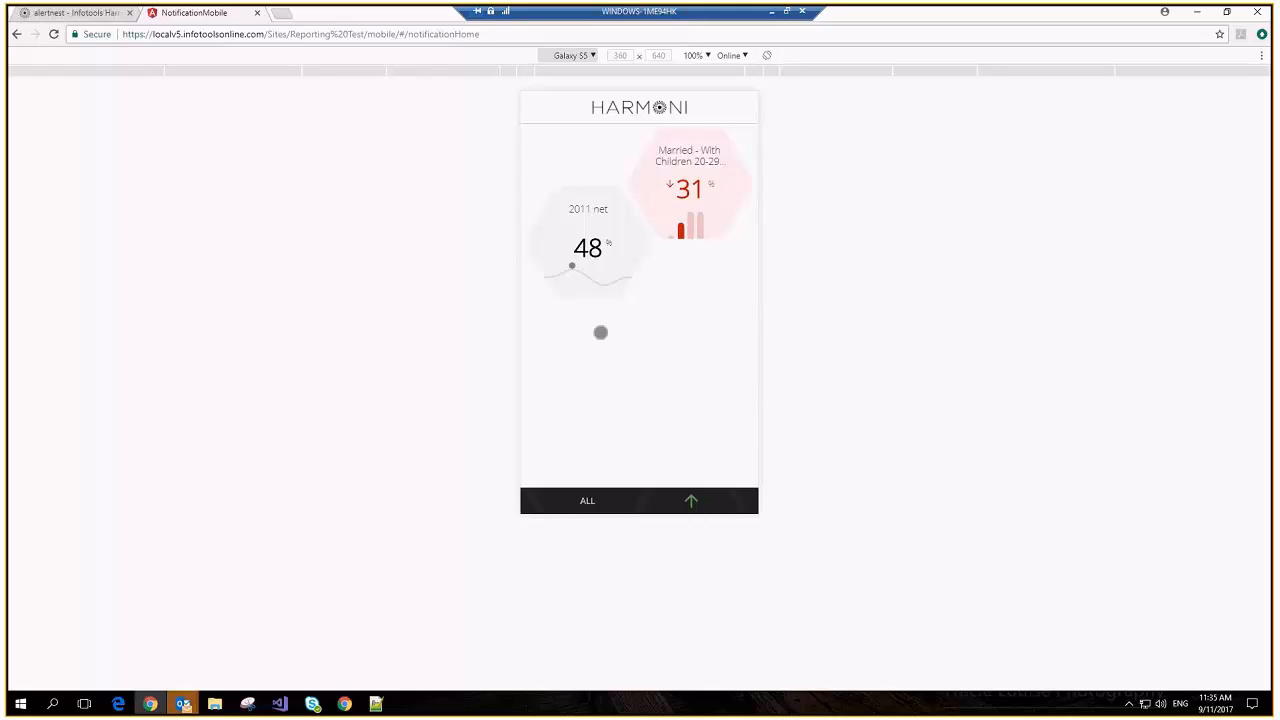
left_click(590, 56)
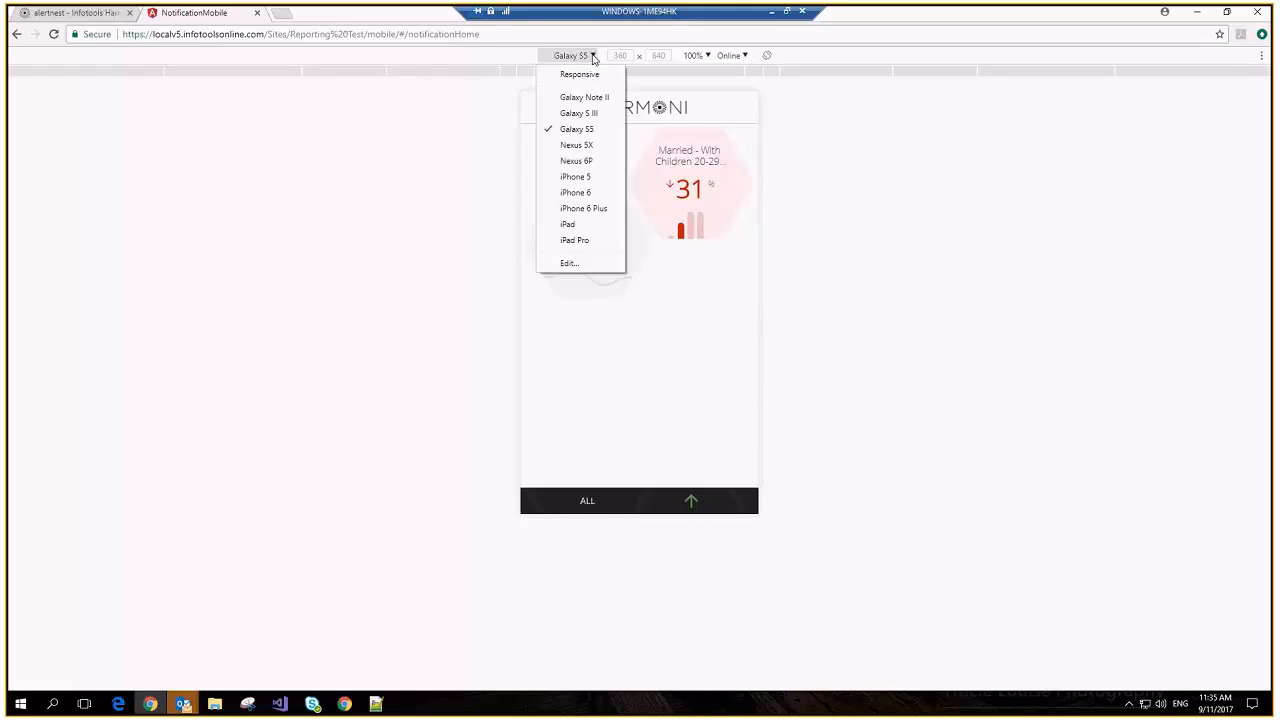
left_click(577, 209)
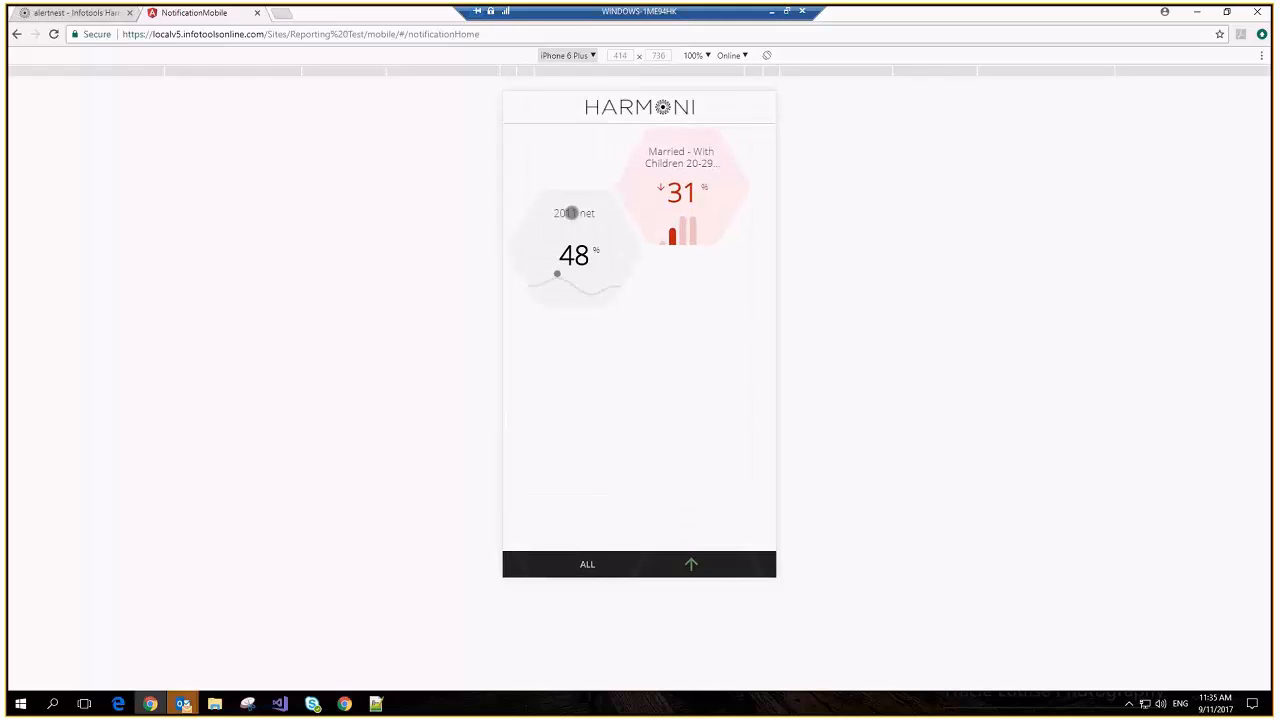
left_click(590, 56)
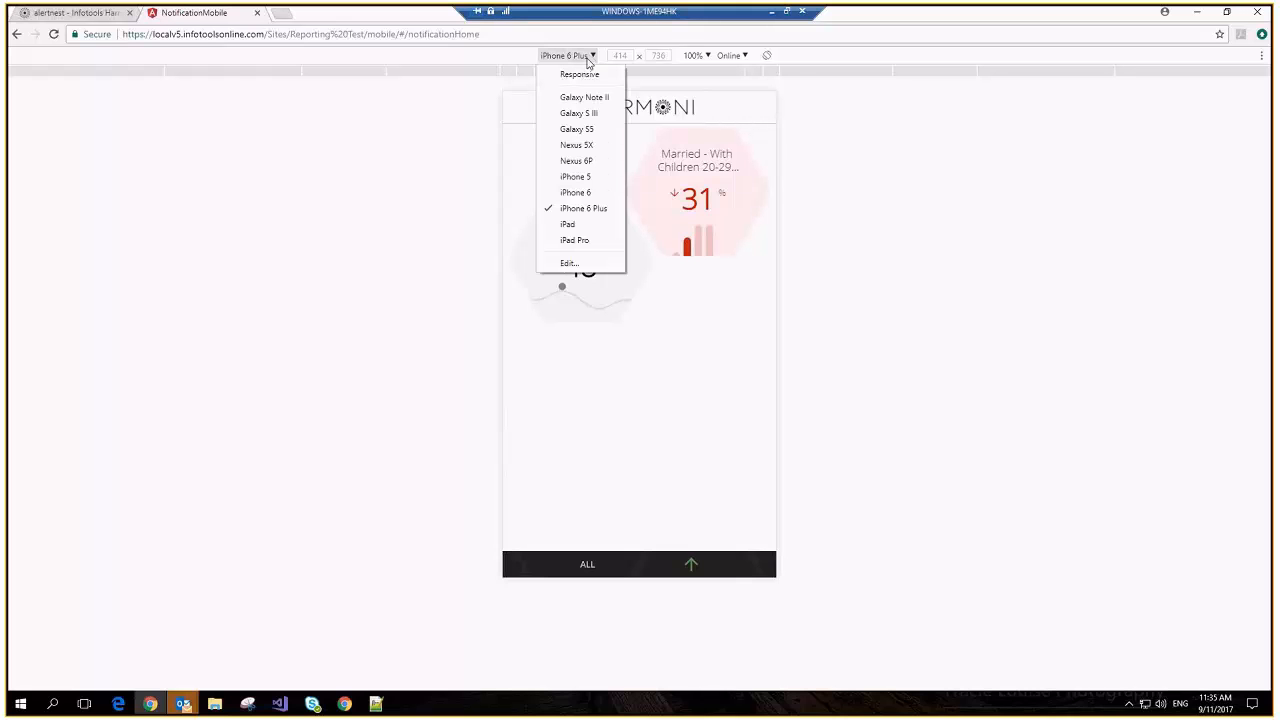
left_click(572, 226)
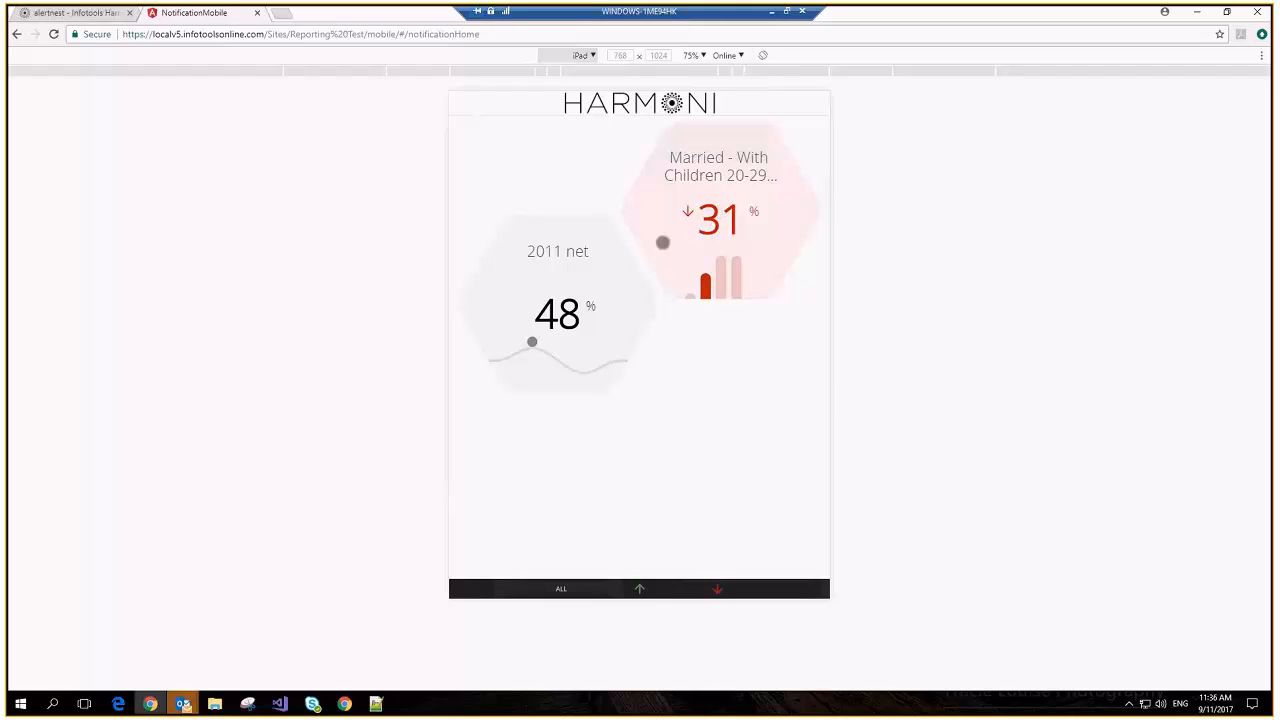
Inspect the 31% Married – With Children 20-29 detail chart, close it, and filter to downward changes
left_click(686, 234)
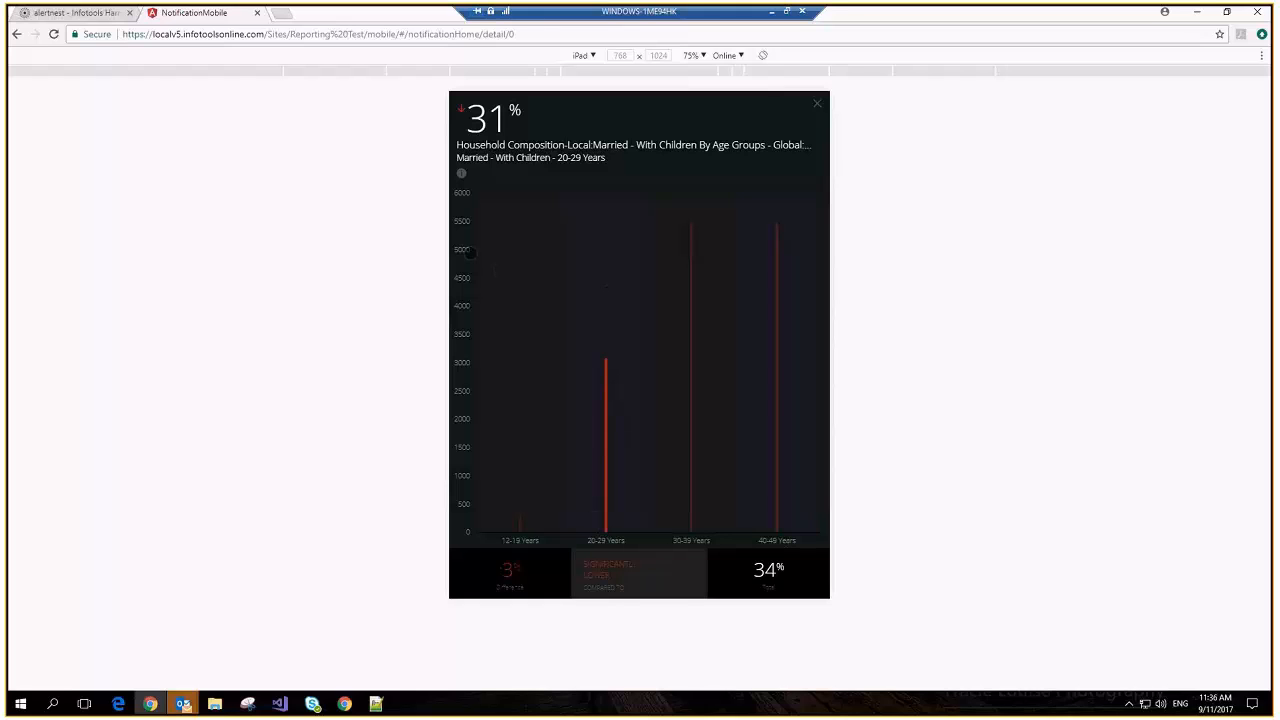
left_click(463, 175)
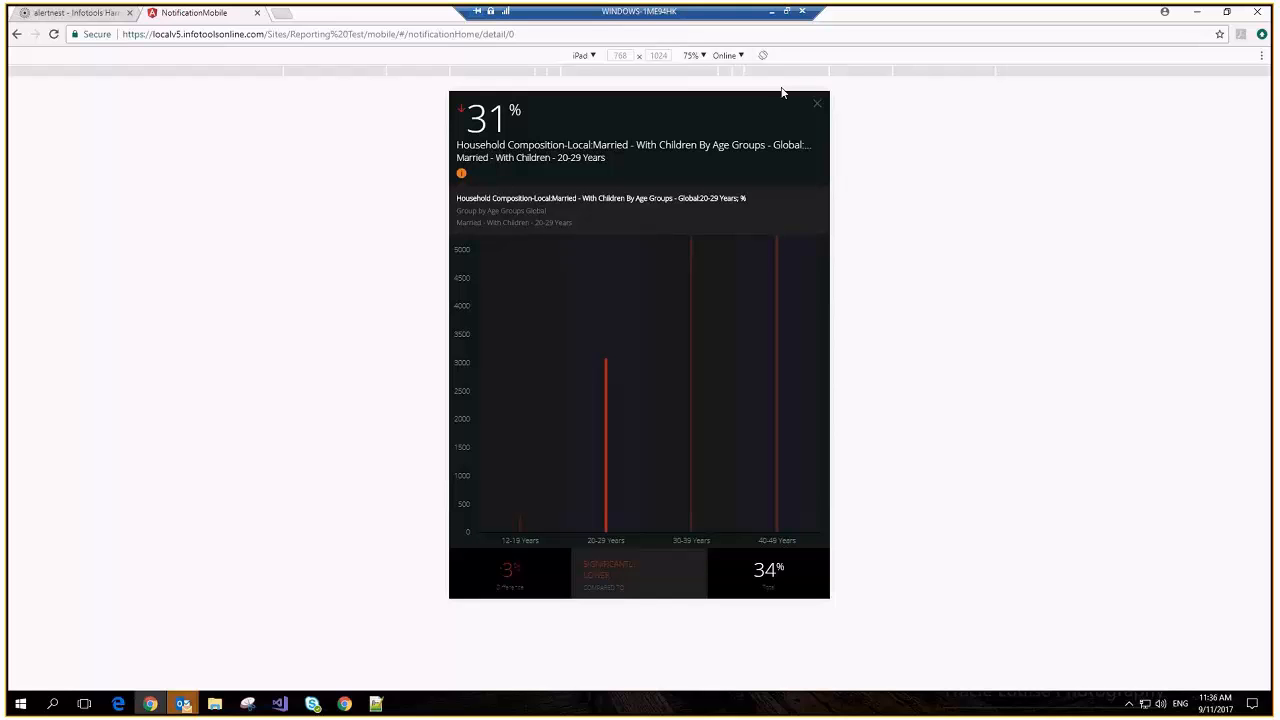
left_click(818, 101)
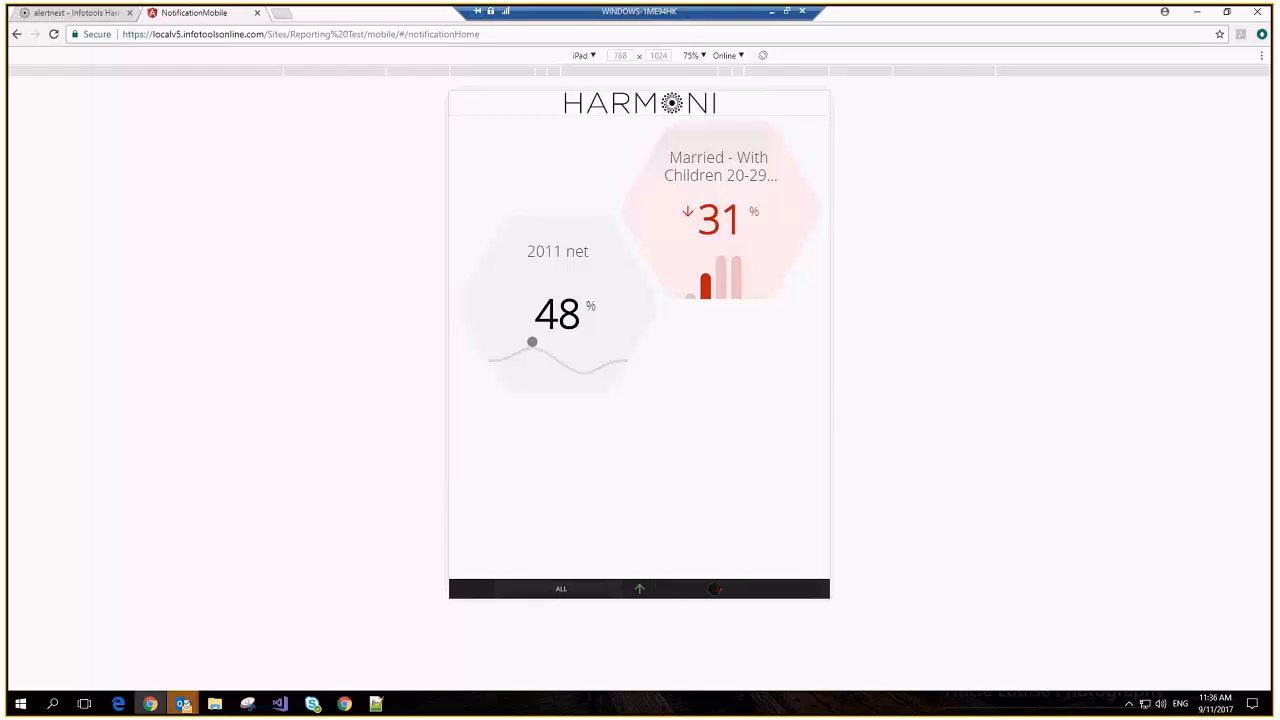
left_click(715, 589)
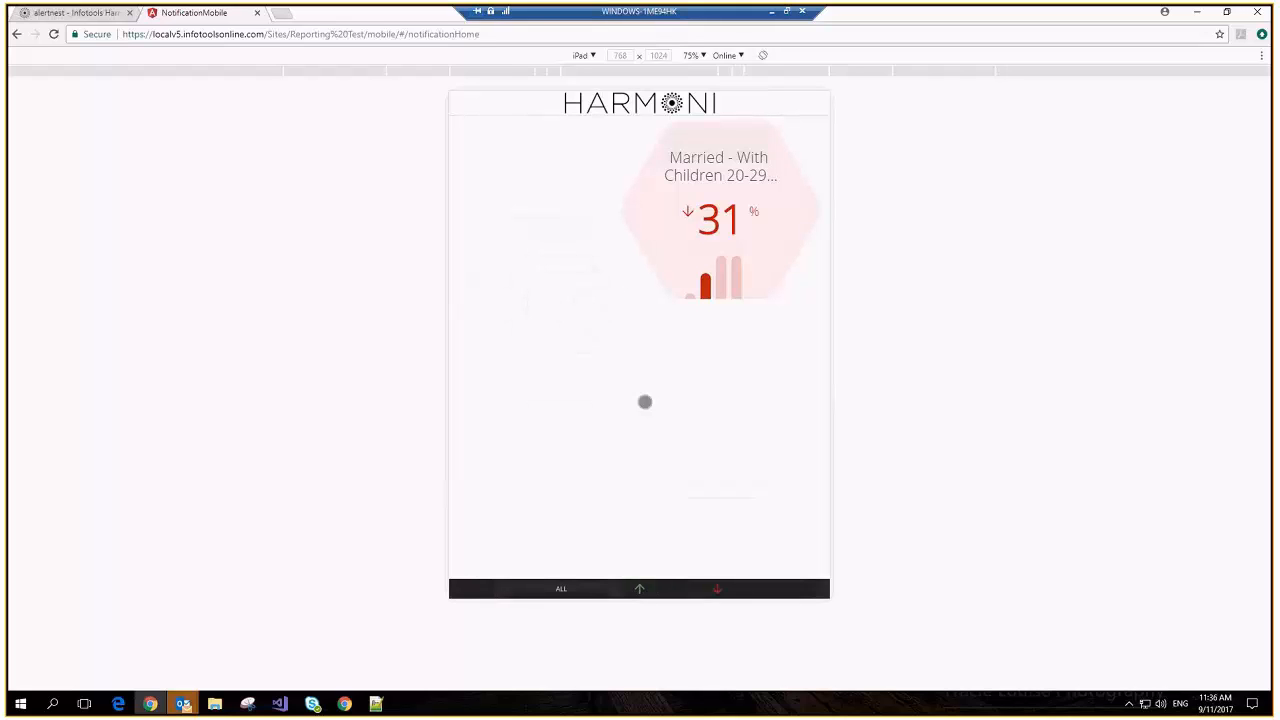
Switch the trend filter to upward changes, leaving the iPad notification home with no tiles
left_click(638, 589)
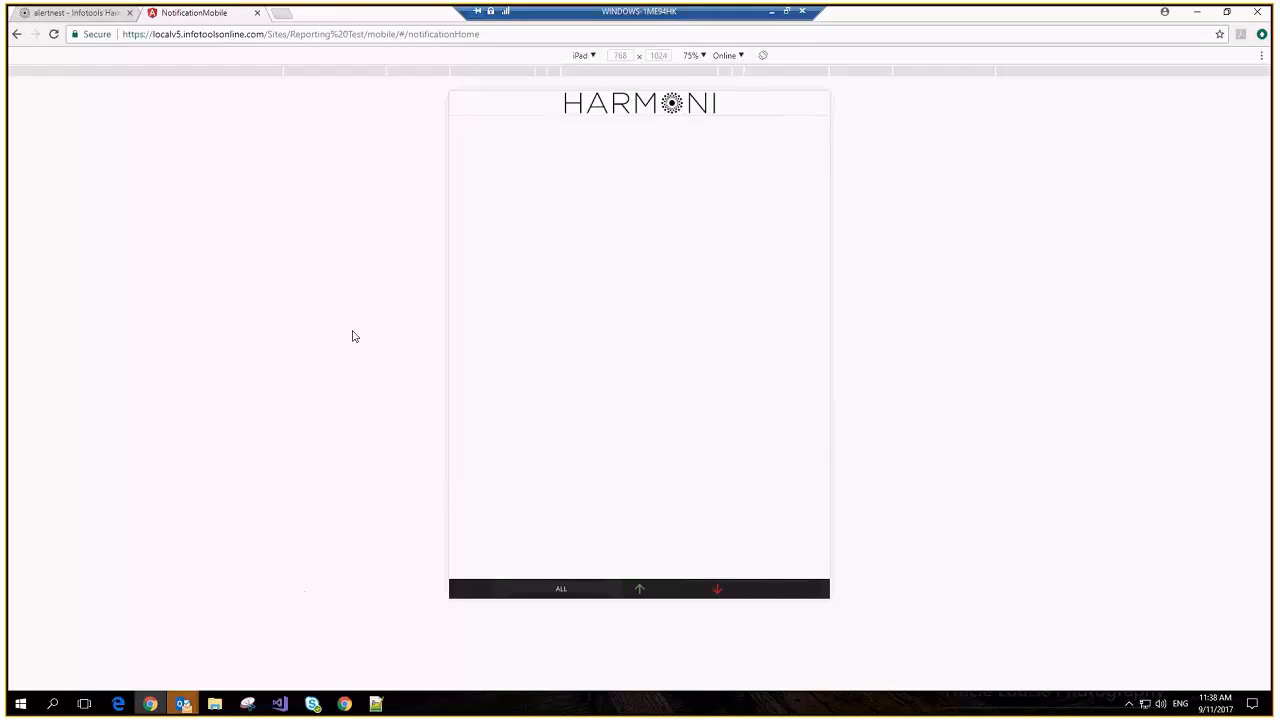
key("alt+Tab")
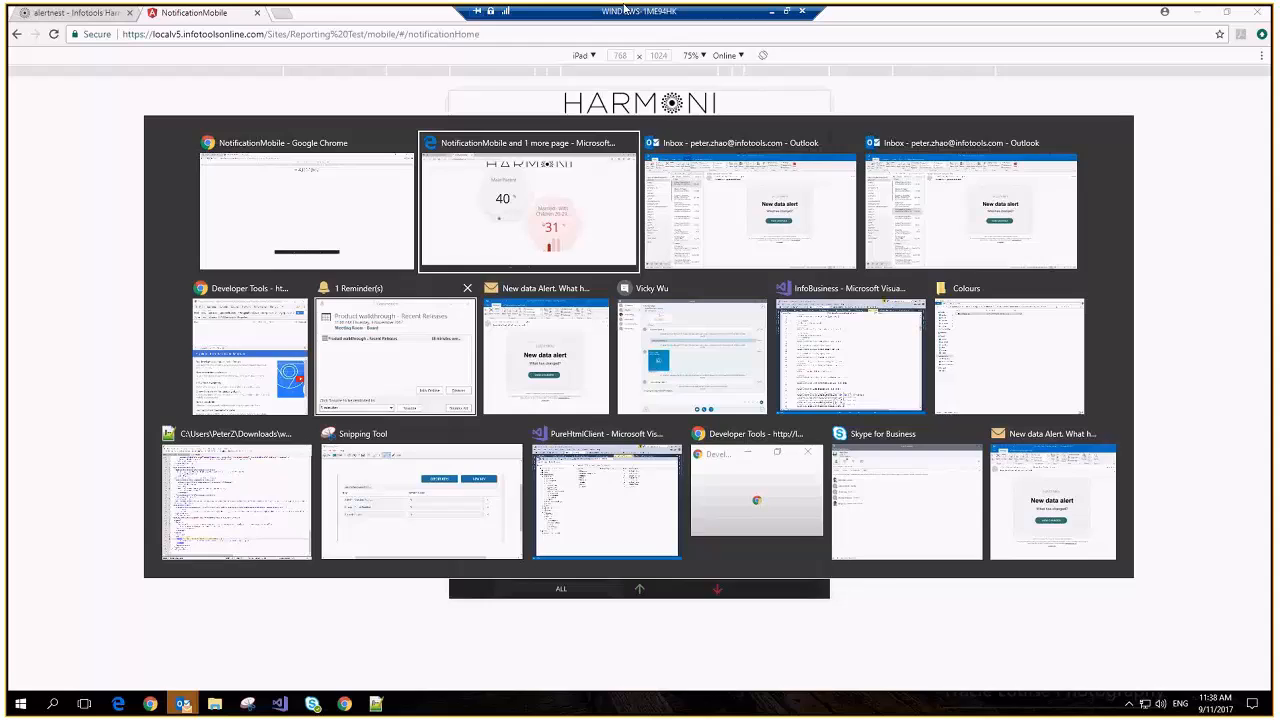
Back in local Harmoni, clear the report and put YTD time periods down the rows
left_click(773, 13)
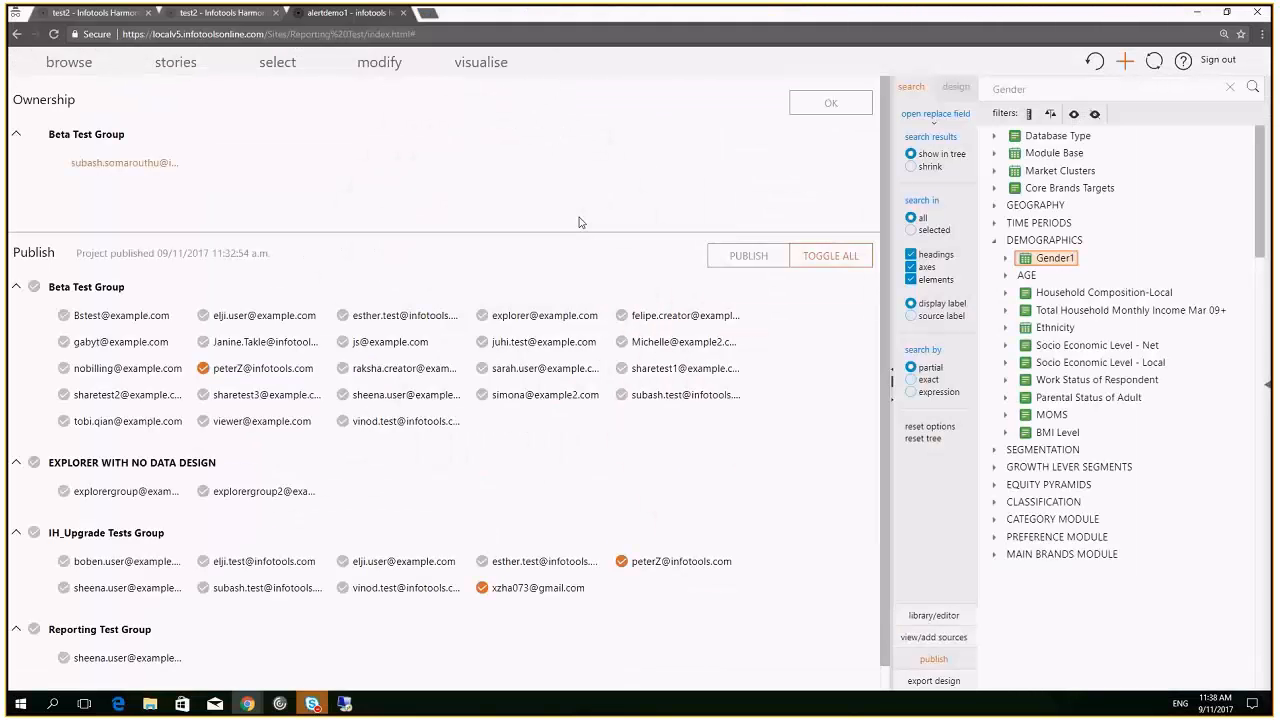
left_click(924, 668)
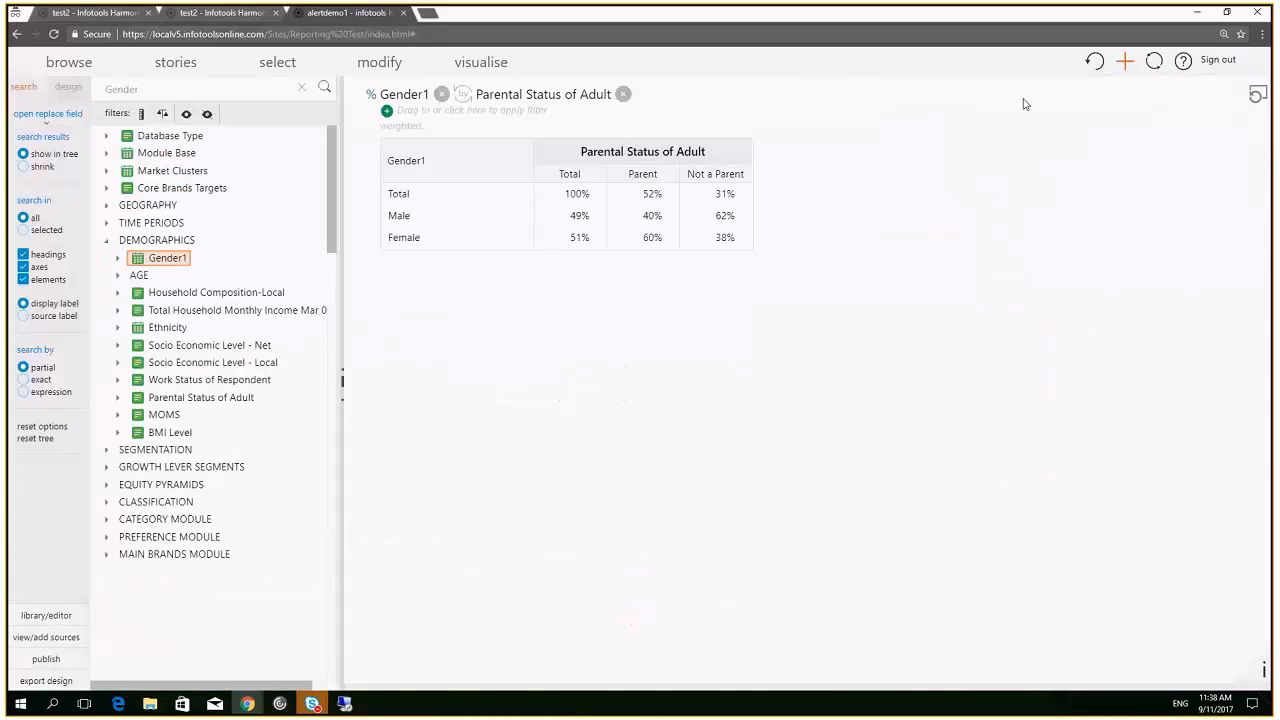
left_click(1154, 60)
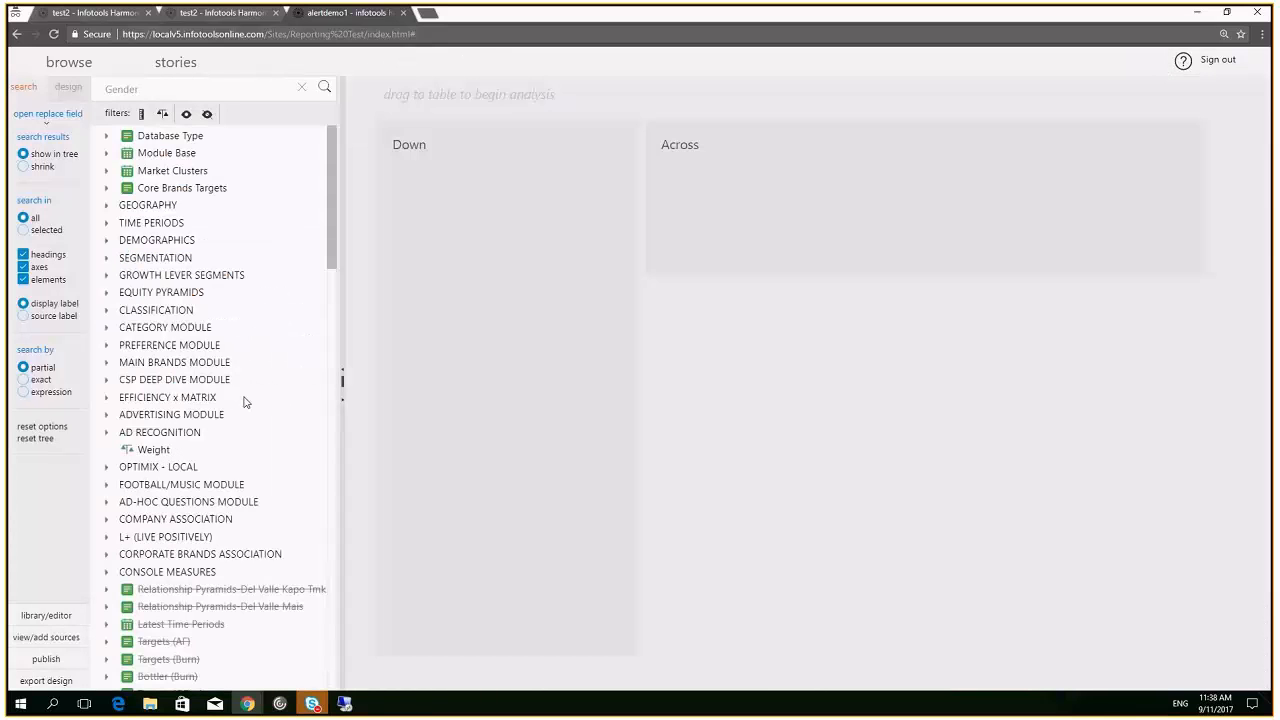
left_click(106, 222)
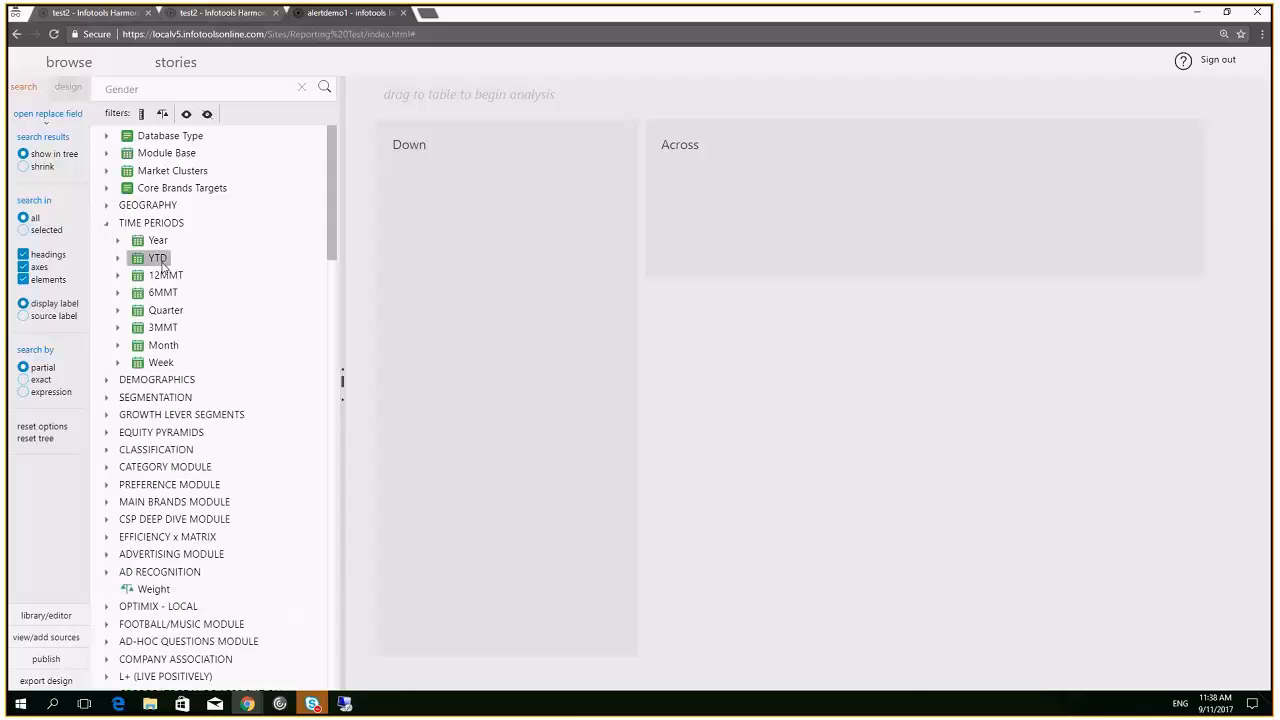
left_click_drag(157, 257, 433, 253)
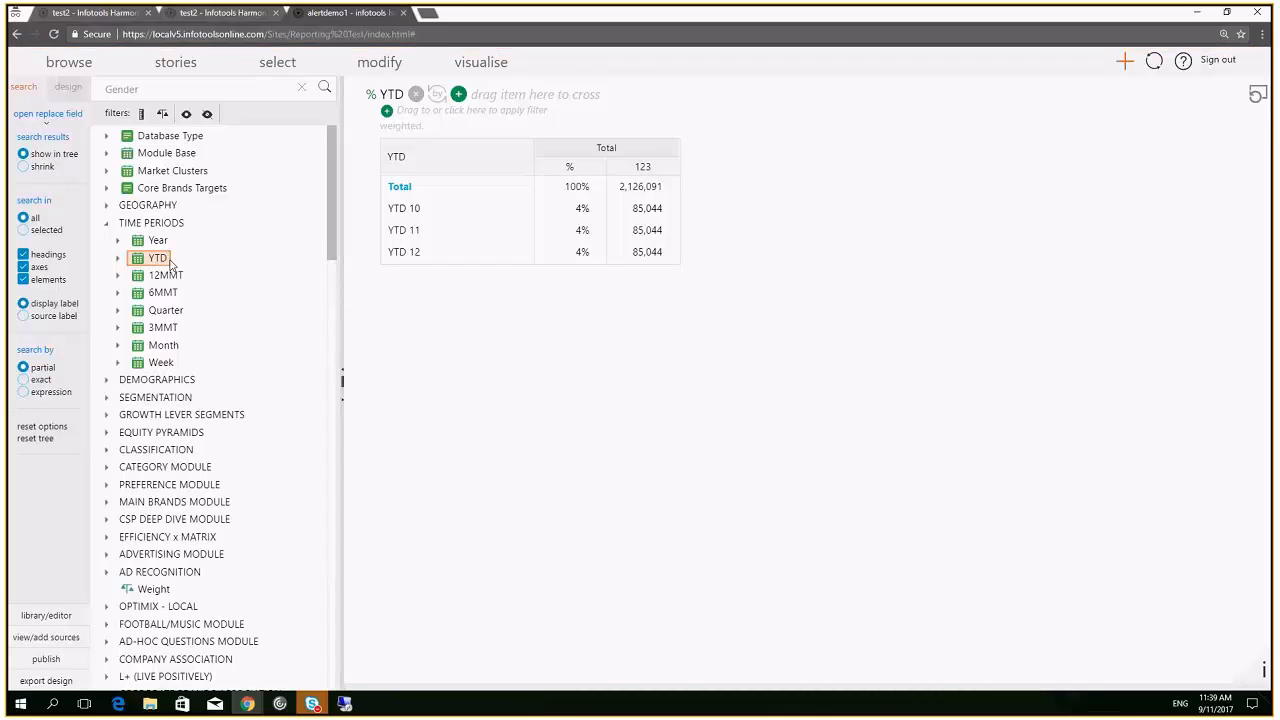
Lay out Household Composition-Local as rows against Month columns, replacing YTD
left_click(106, 382)
left_click_drag(212, 435, 766, 230)
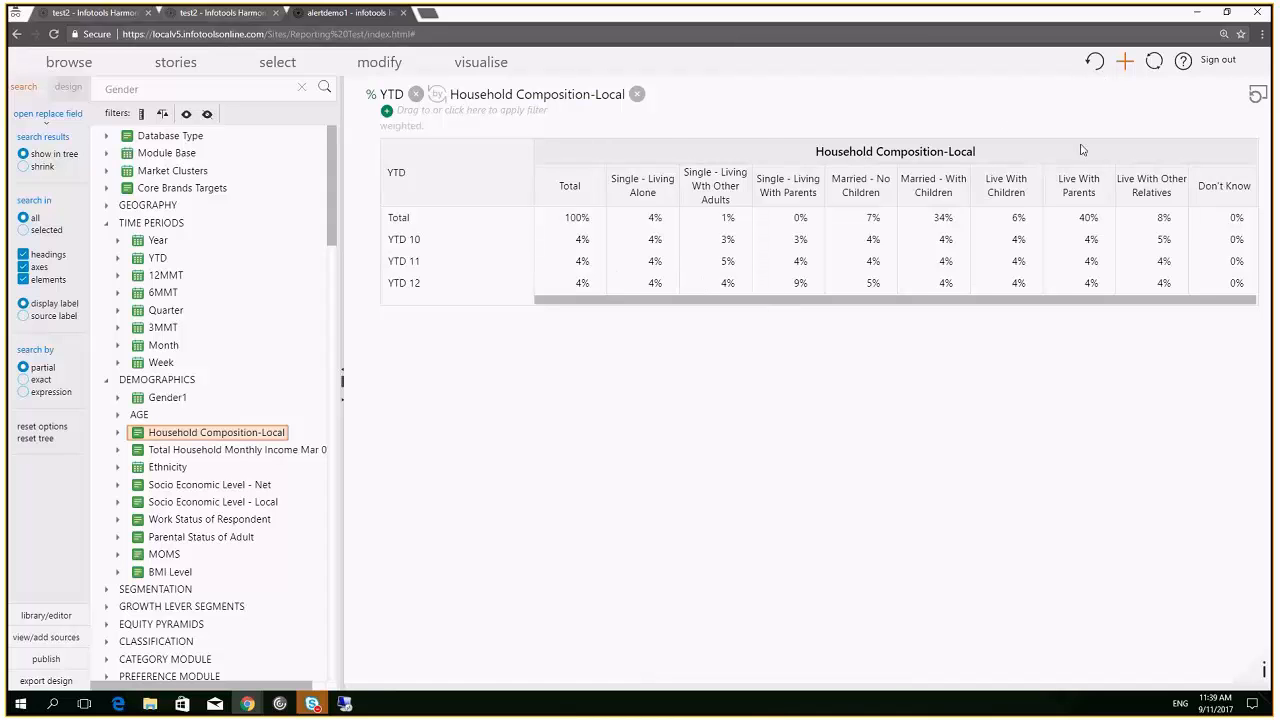
left_click(434, 97)
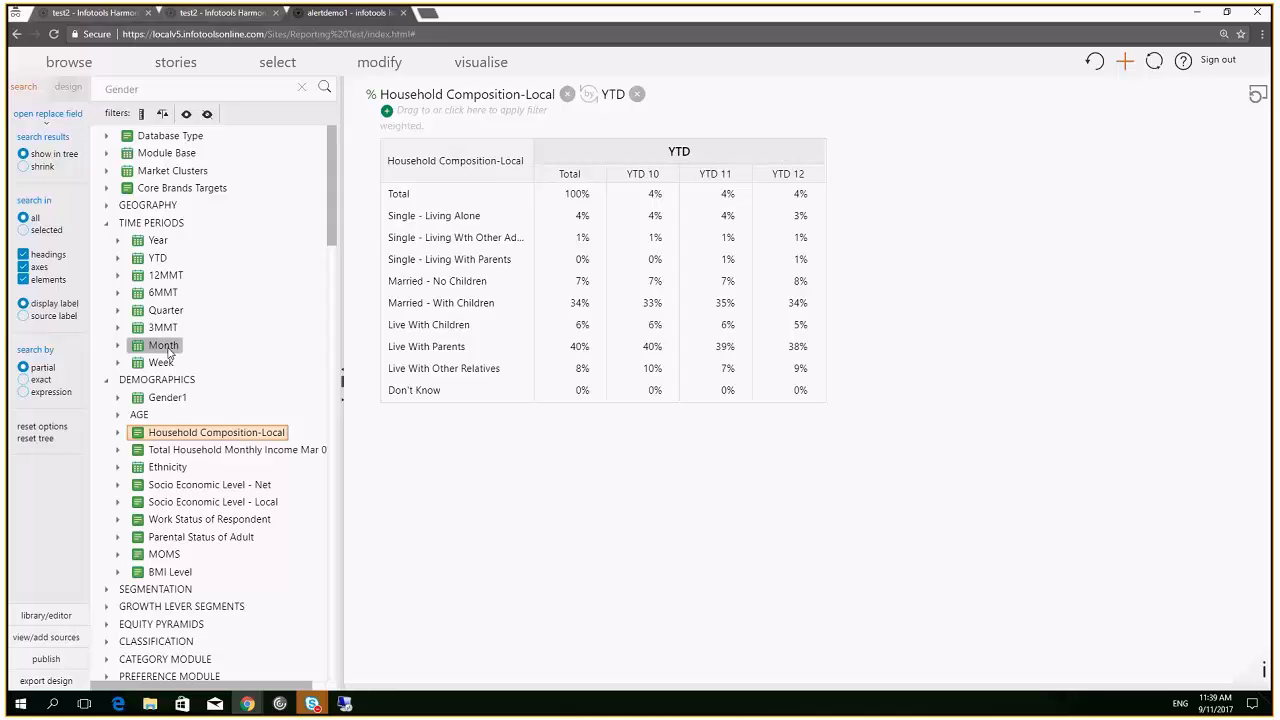
left_click_drag(165, 346, 690, 177)
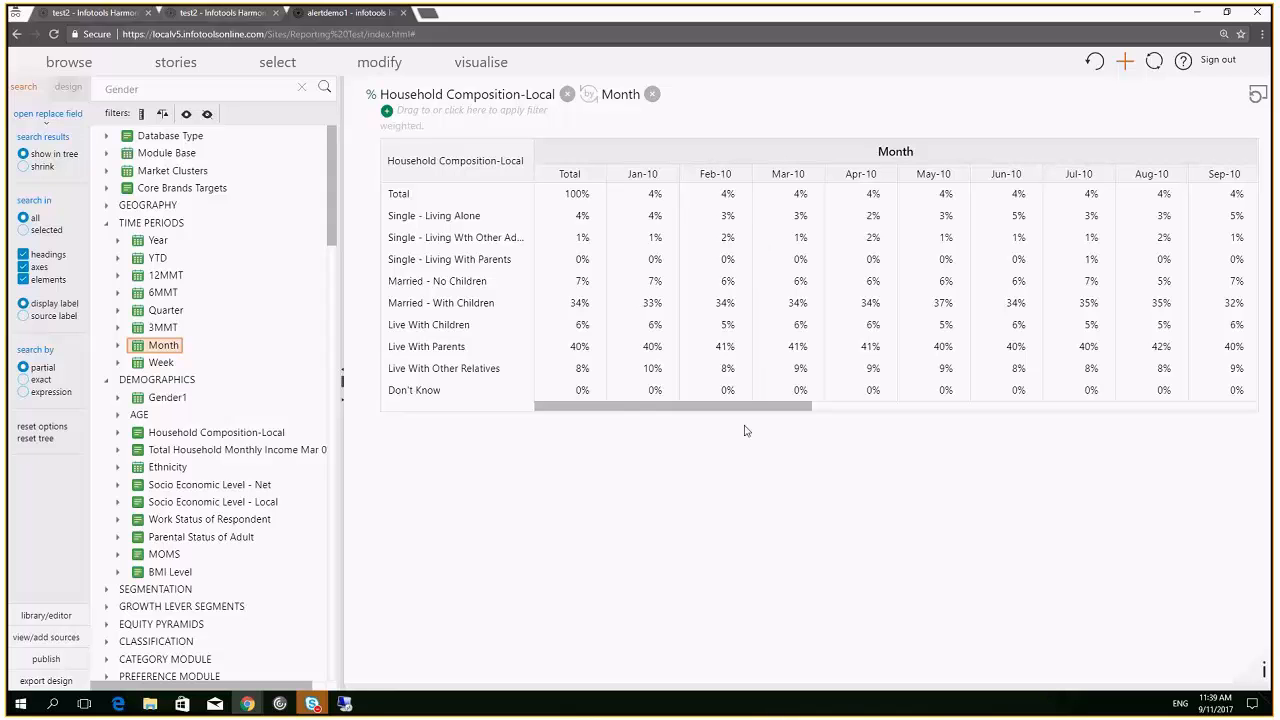
Select the Single - Living Alone row and add the Married - With Children row to the selection
left_click_drag(754, 411, 708, 414)
left_click(463, 214)
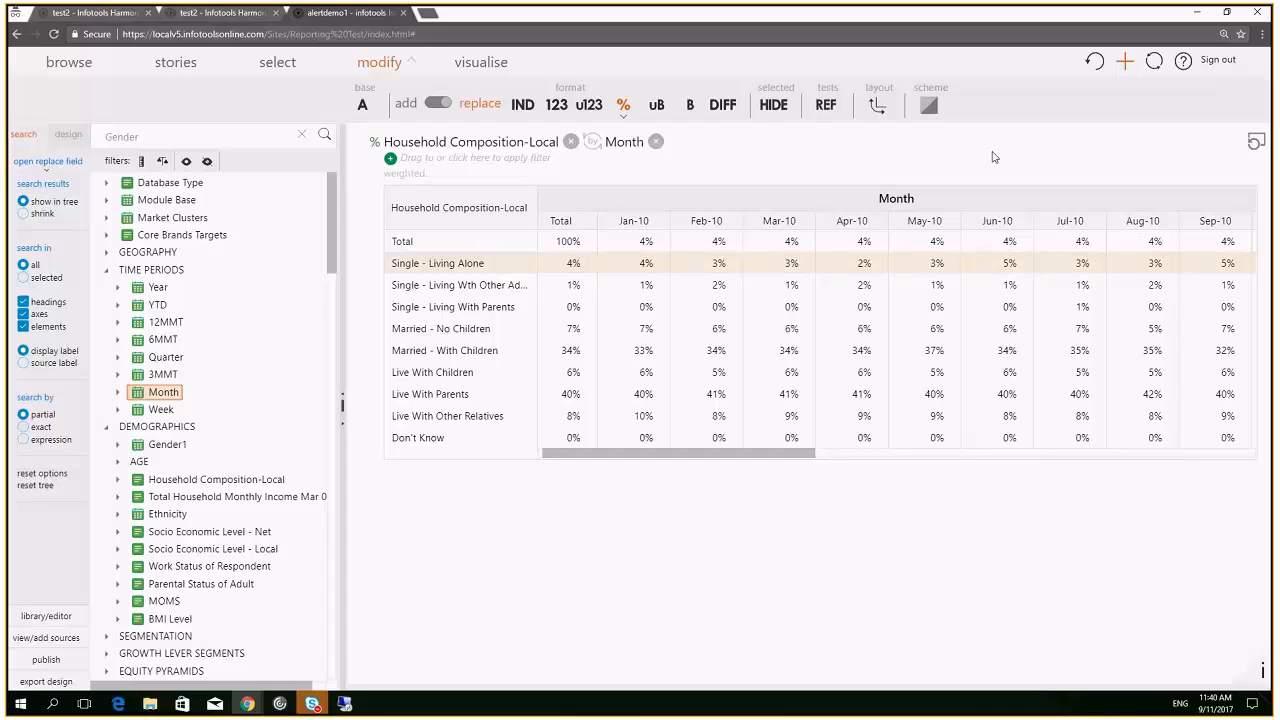
left_click(1126, 62)
left_click(1020, 457)
left_click_drag(1020, 457, 1260, 465)
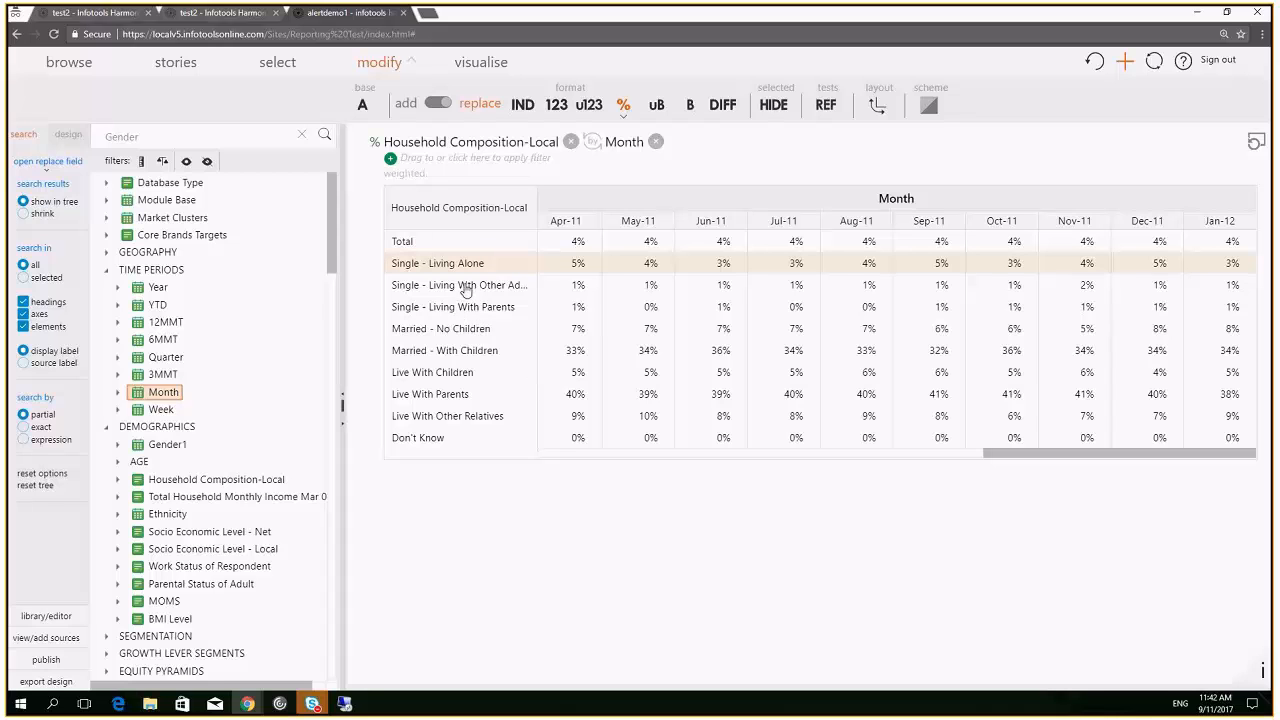
left_click(449, 352)
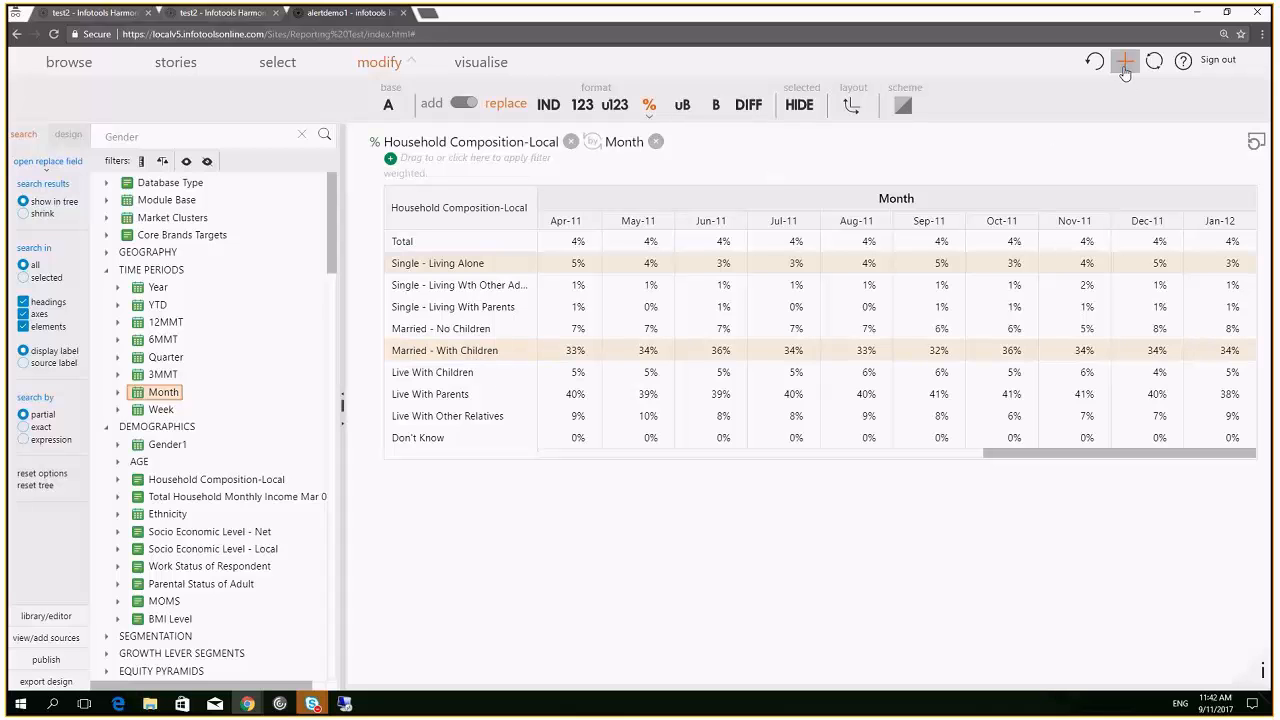
Add the two-row table to New Story_18 as slide 2 and open that item
left_click(1124, 63)
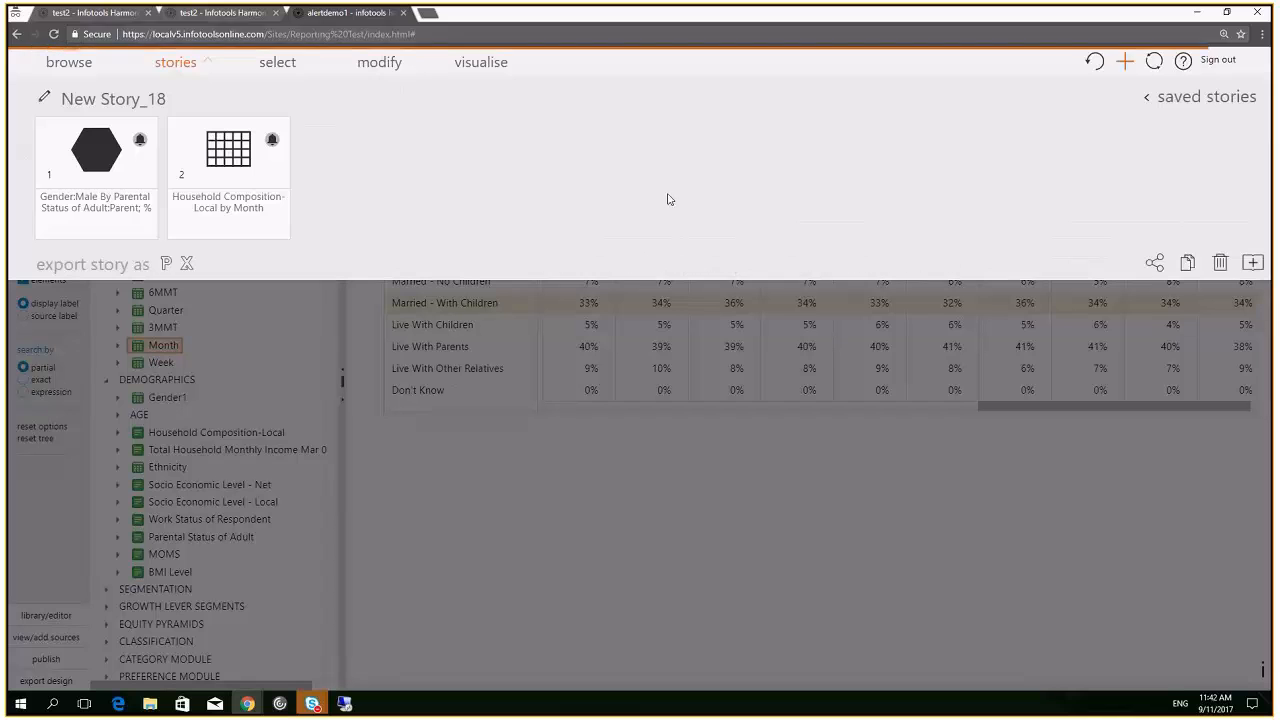
left_click(223, 155)
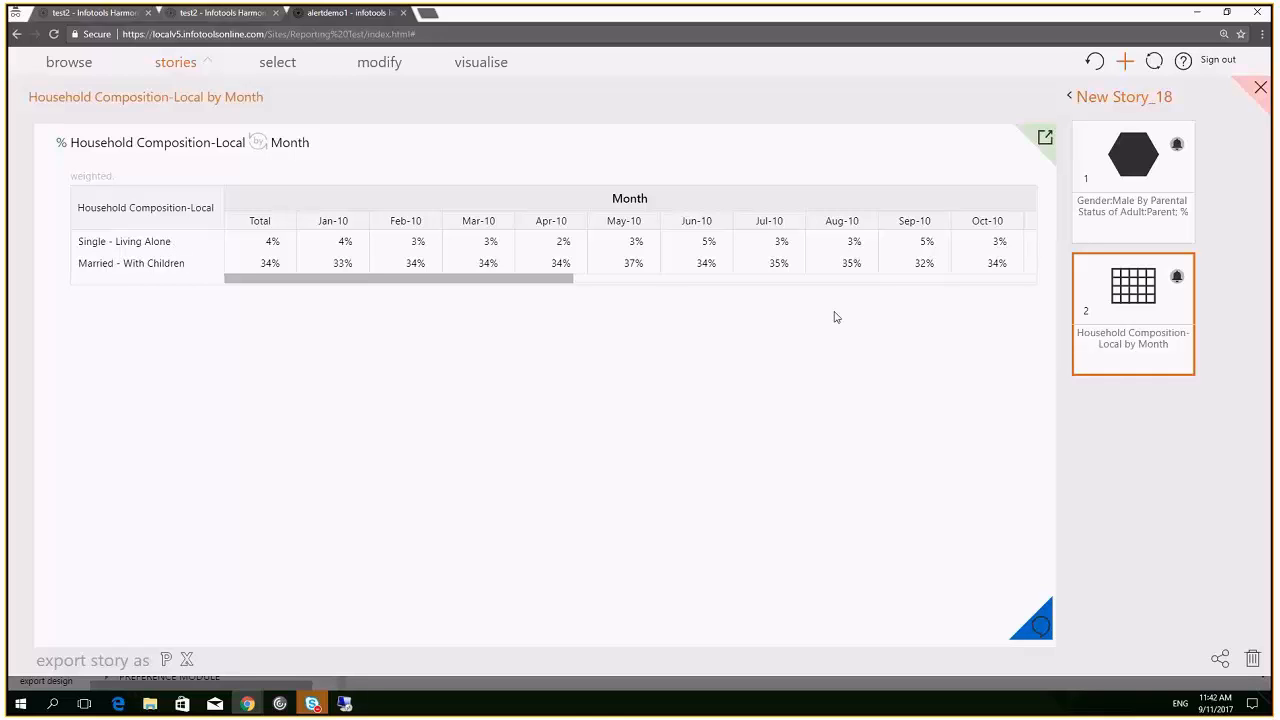
Set a significant-change alert on Single - Living Alone for Jan-10
left_click(1177, 279)
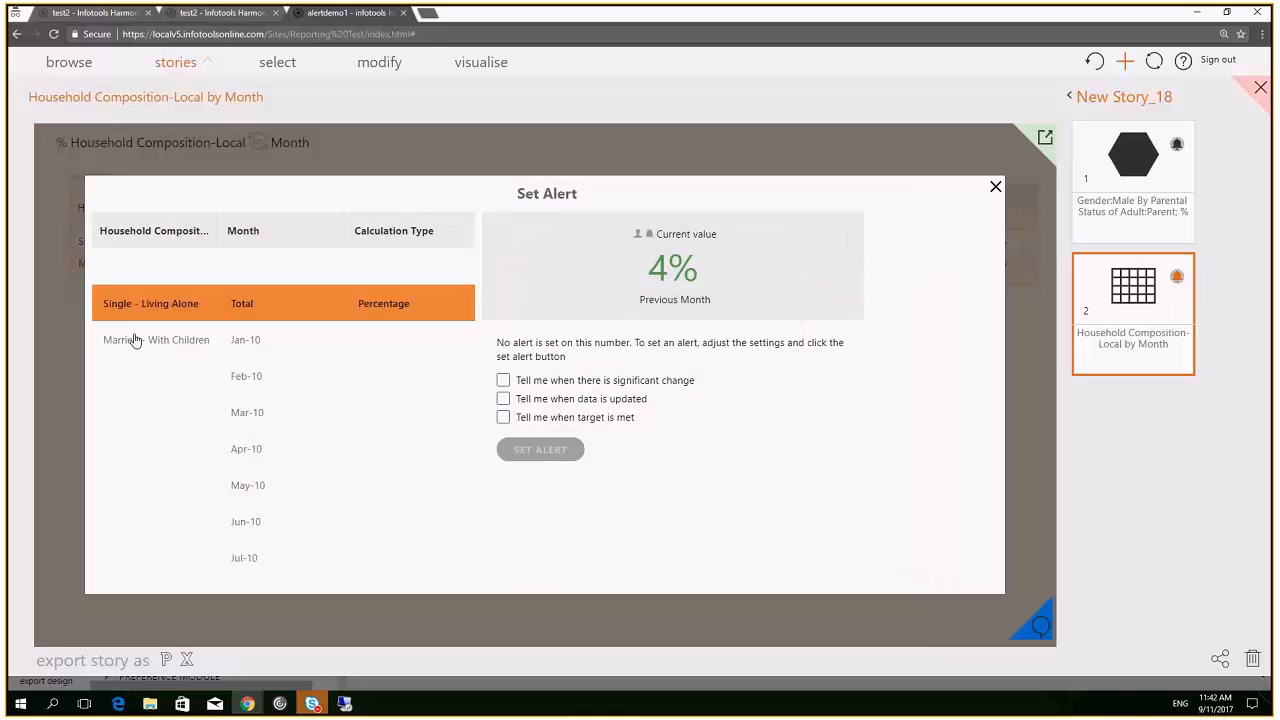
left_click(255, 345)
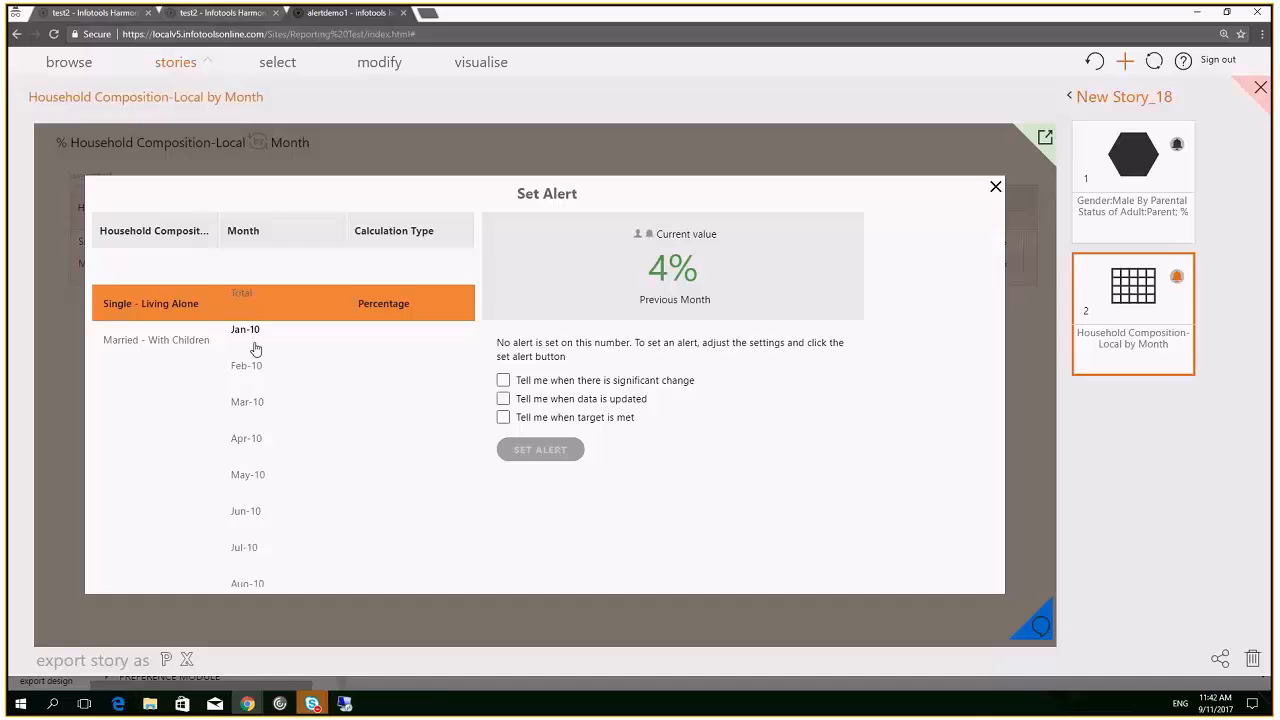
left_click(503, 380)
left_click(556, 456)
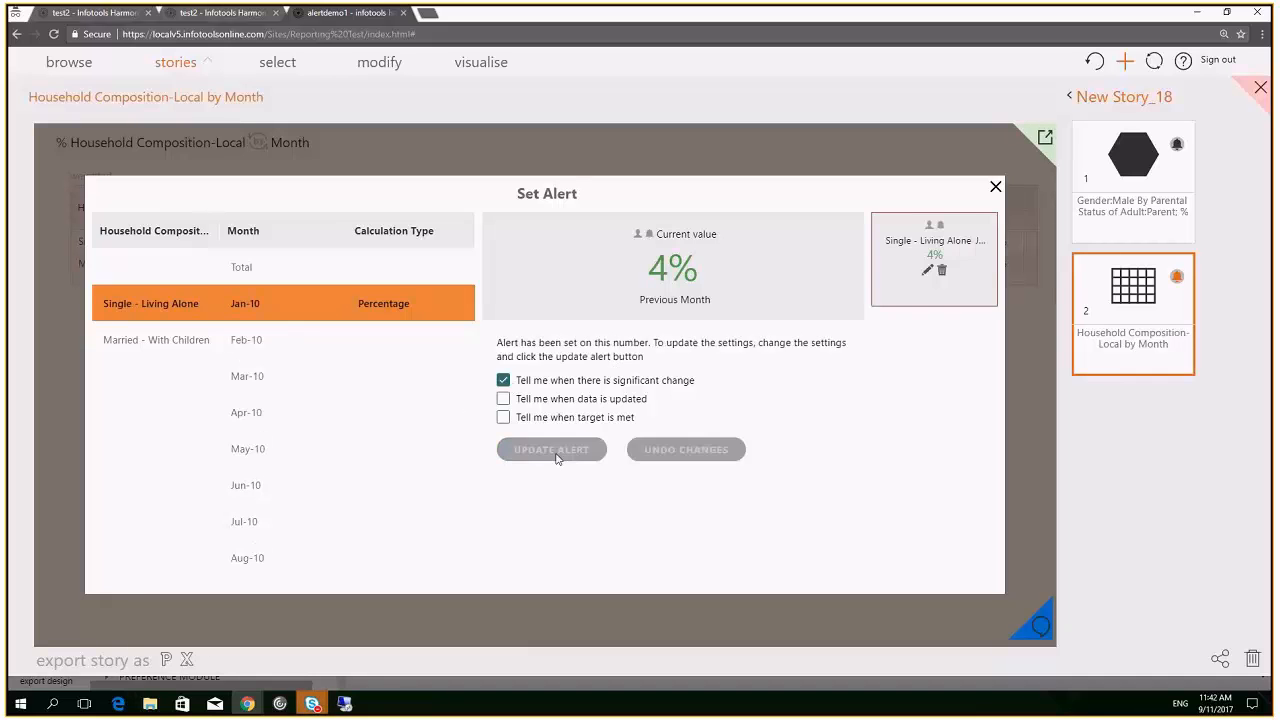
Set a significant-change alert on Married - With Children for Apr-10
left_click(172, 341)
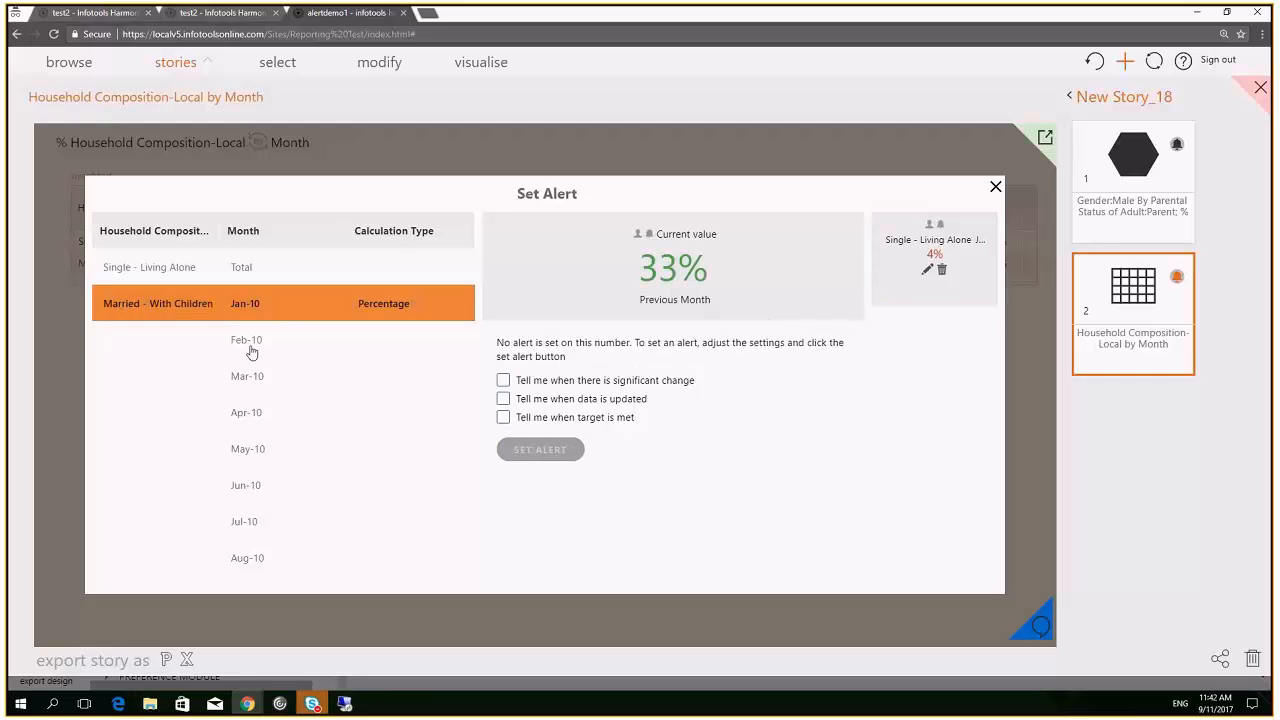
scroll(251, 352, "down", 3)
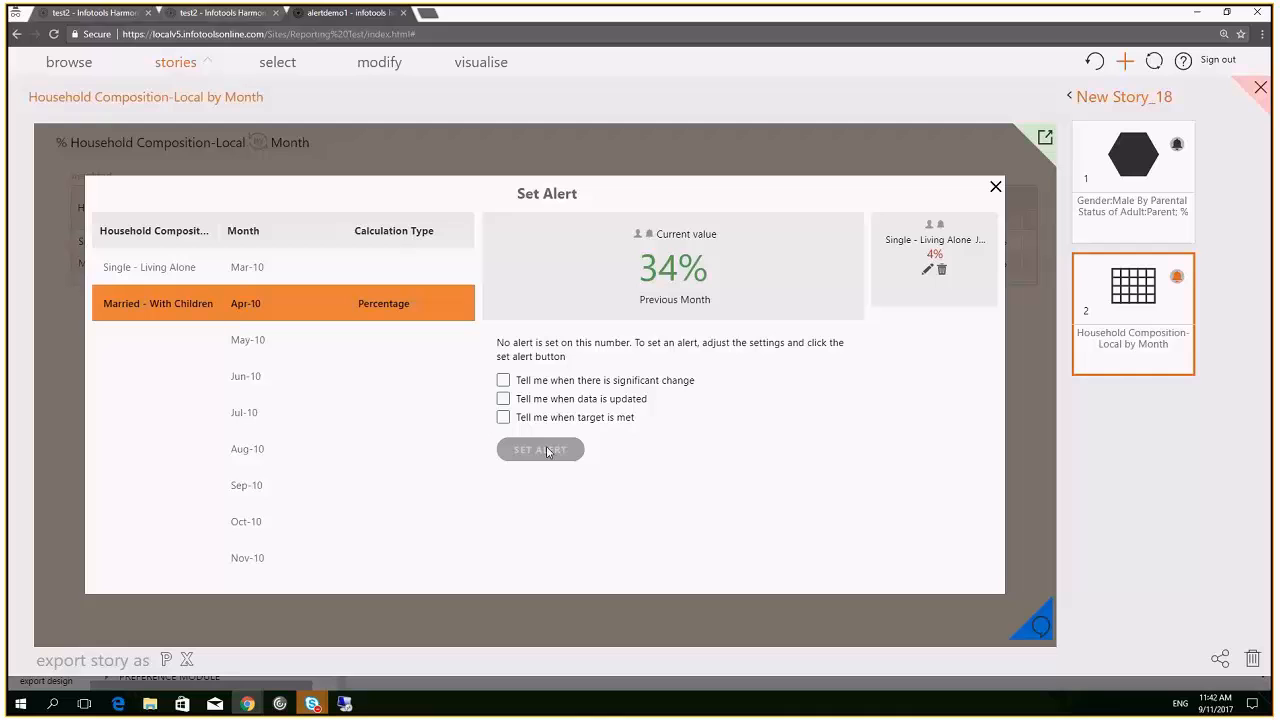
left_click(503, 380)
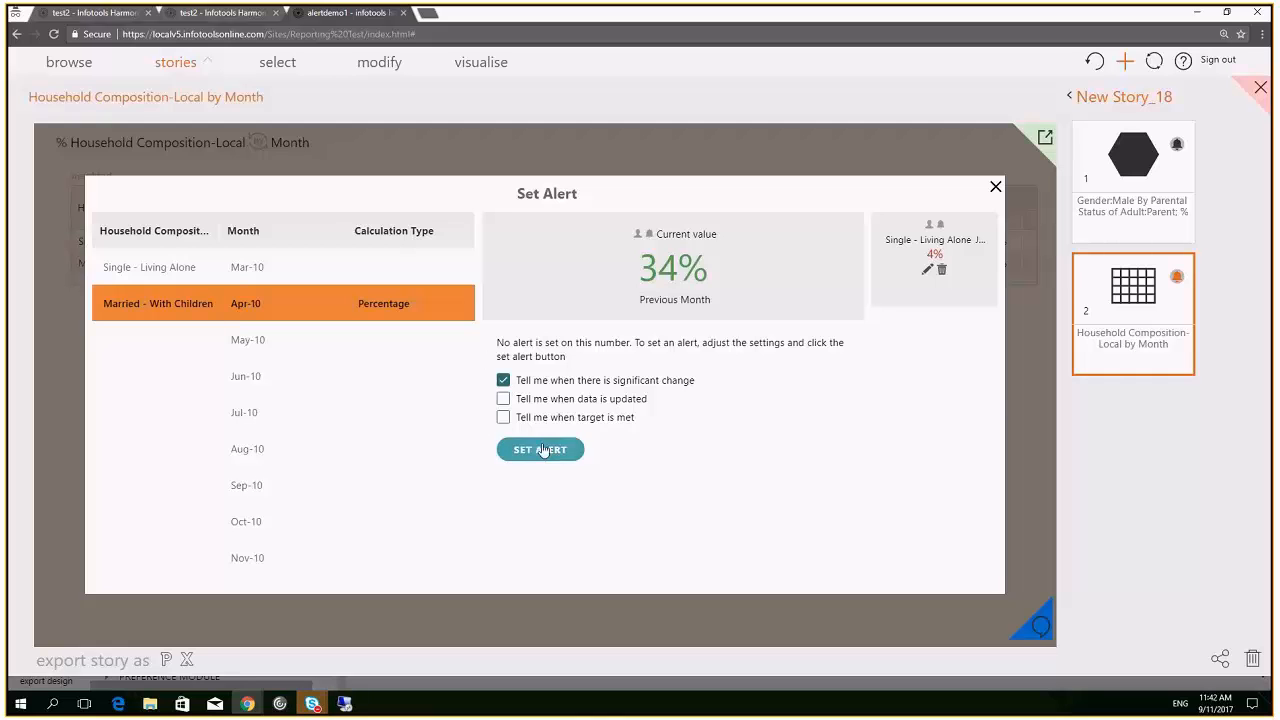
left_click(536, 450)
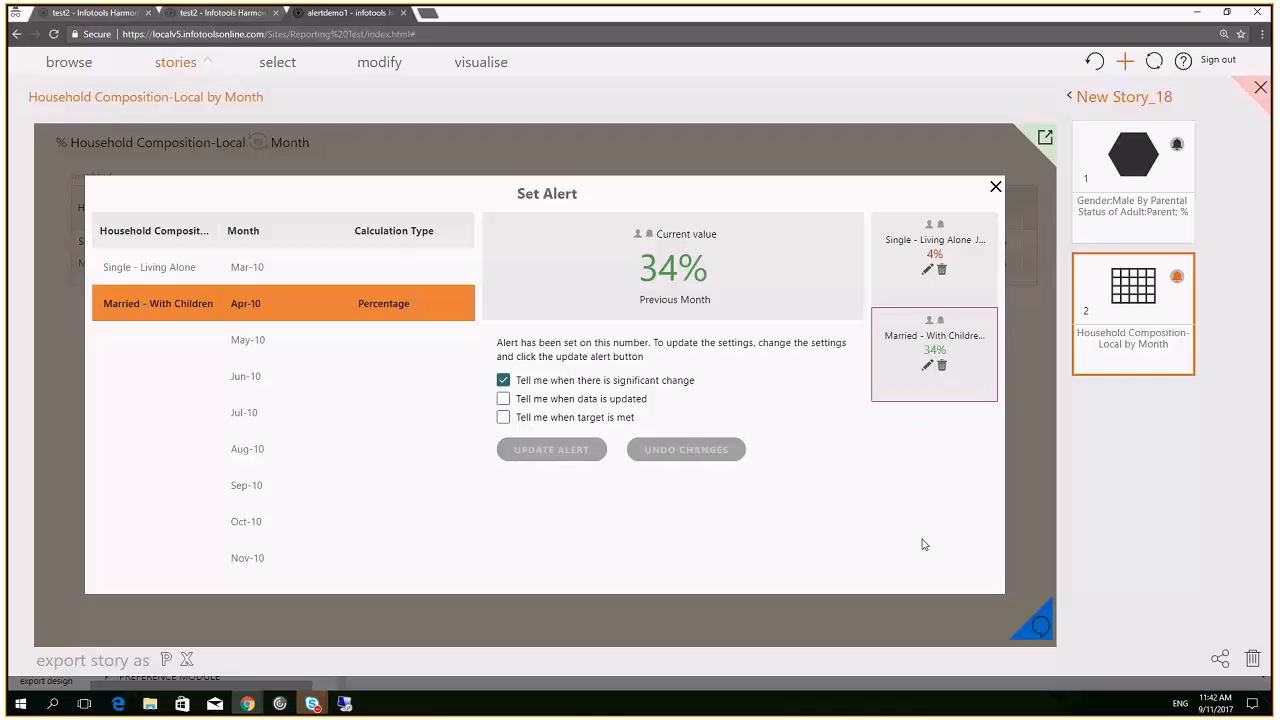
Load the newest Household Composition-Local alert from My Alerts and select the Aug-11 and Sep-11 columns
left_click(69, 62)
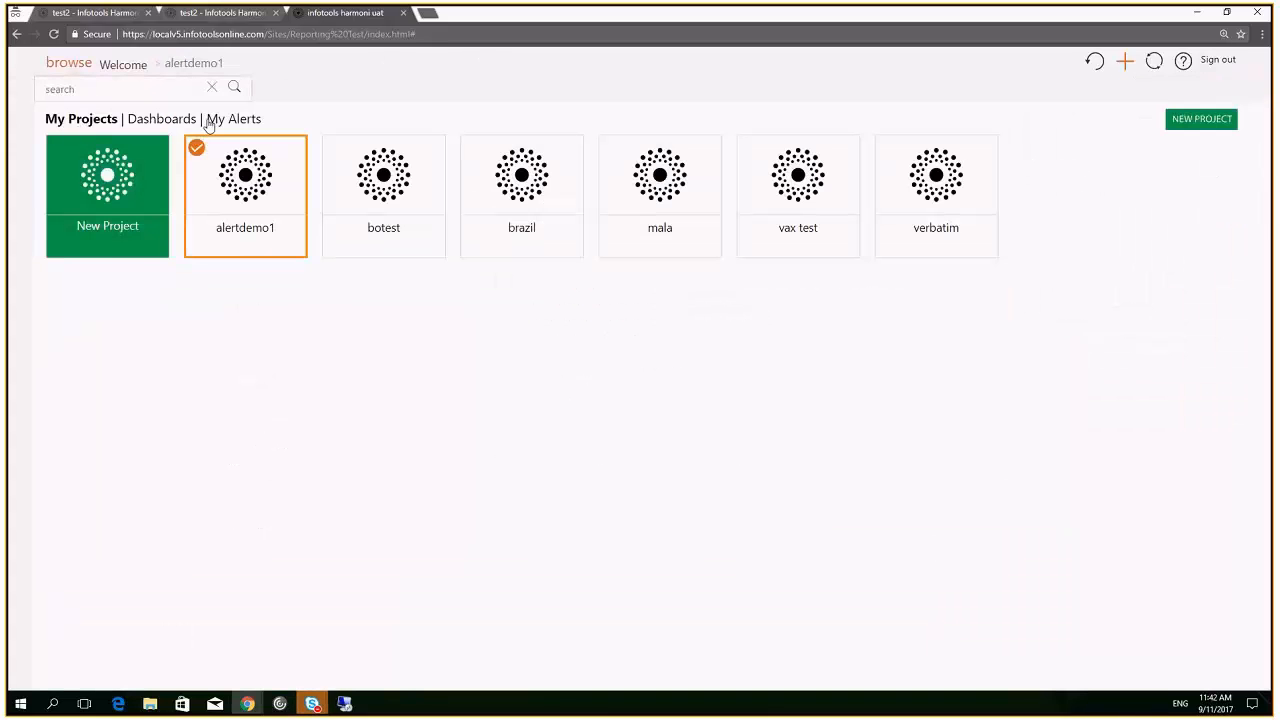
left_click(237, 121)
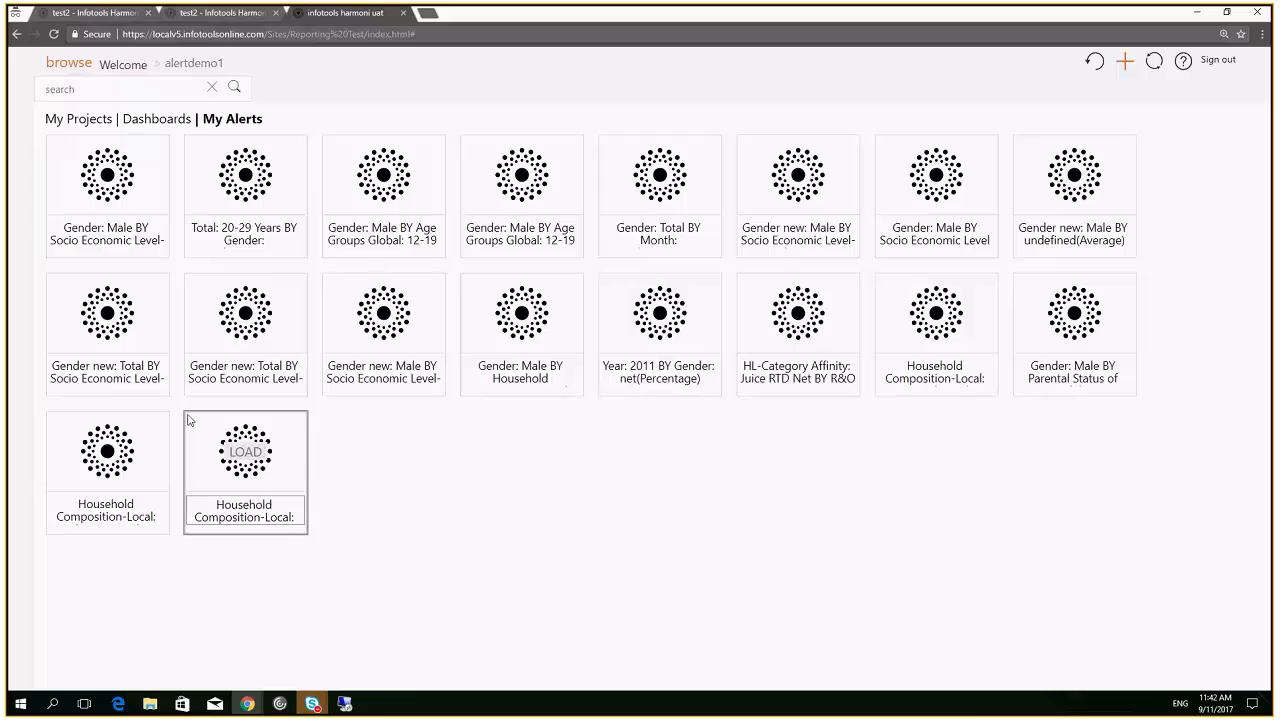
left_click(71, 68)
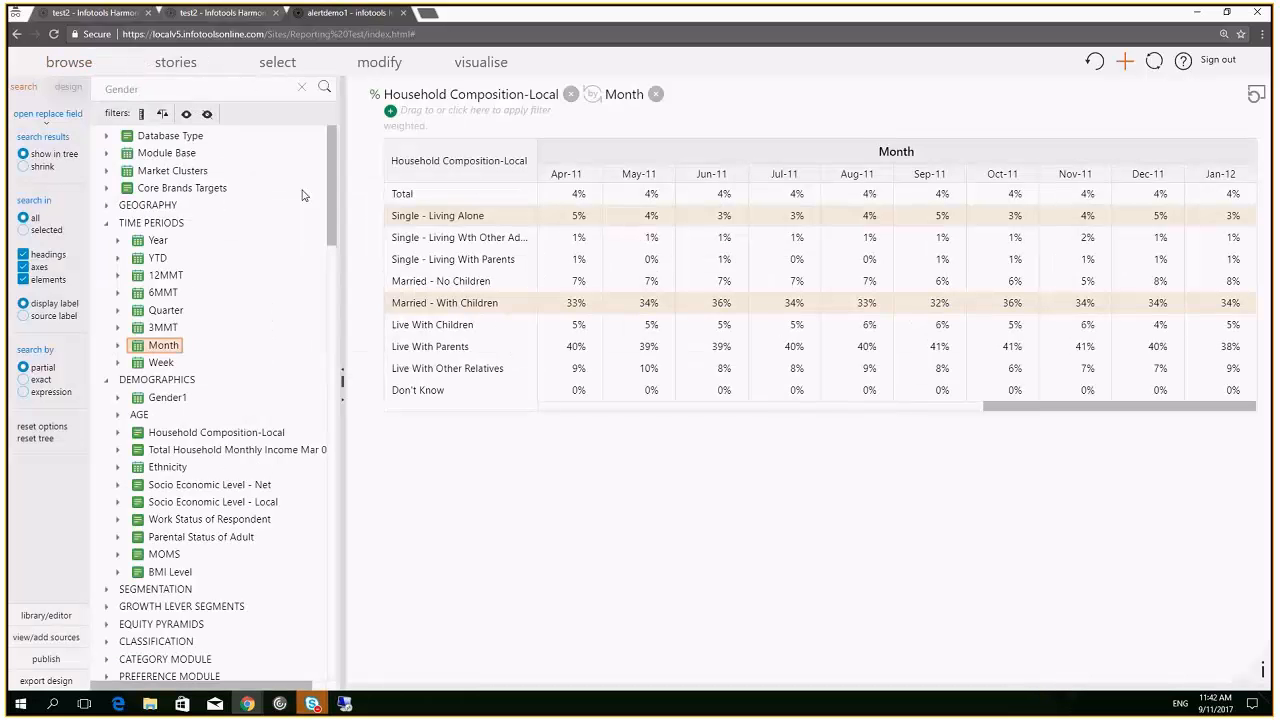
left_click(857, 174)
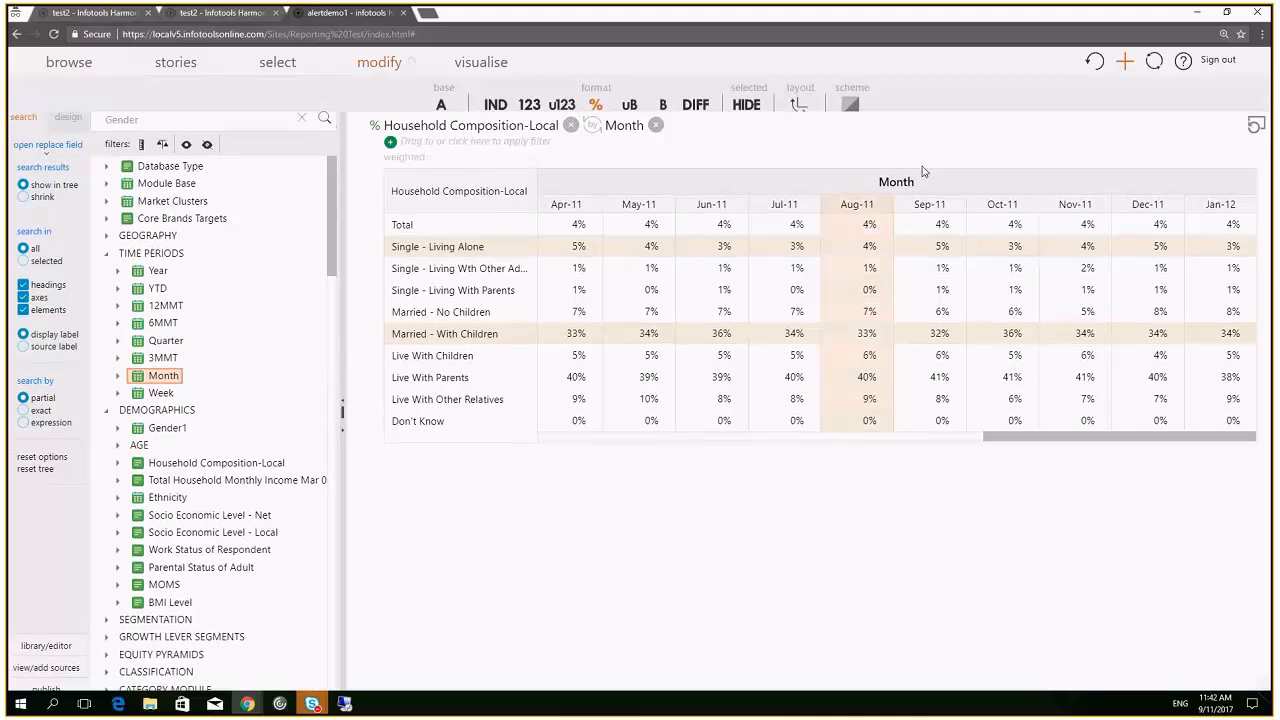
left_click(937, 220)
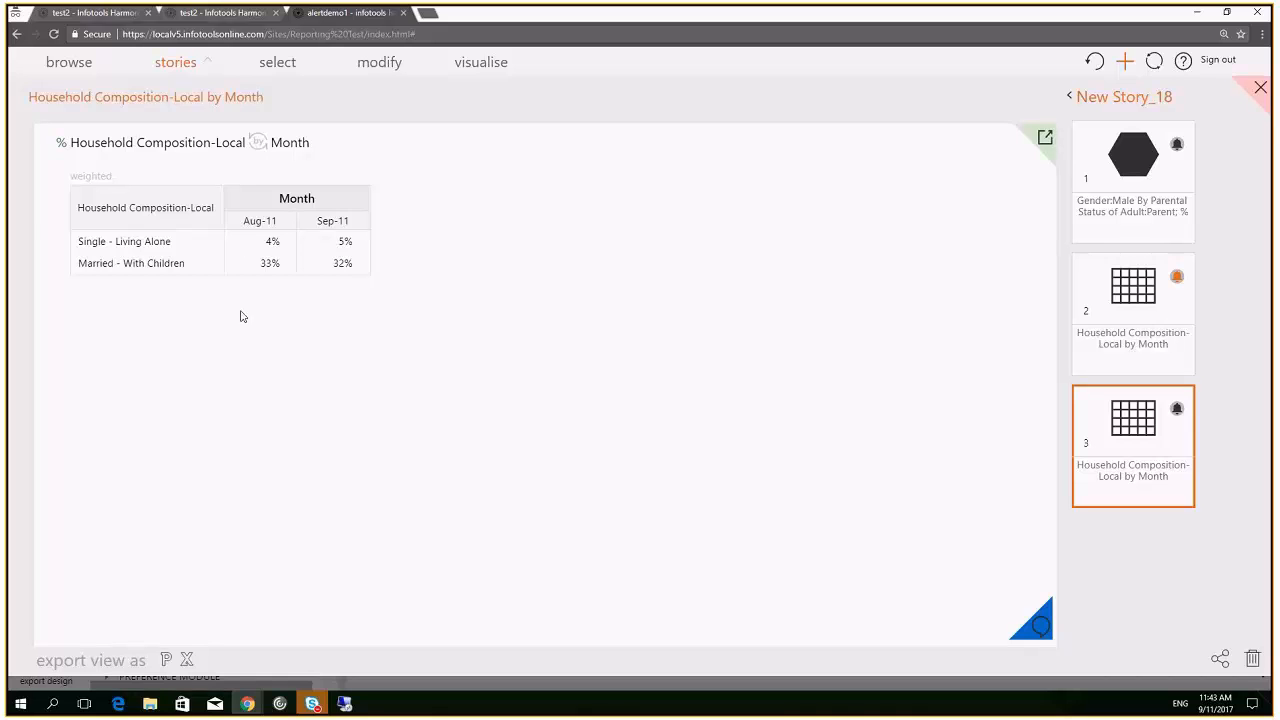
Save the Household Composition-Local by Month table as New Story_18's fourth item and open its alert settings
left_click(1176, 410)
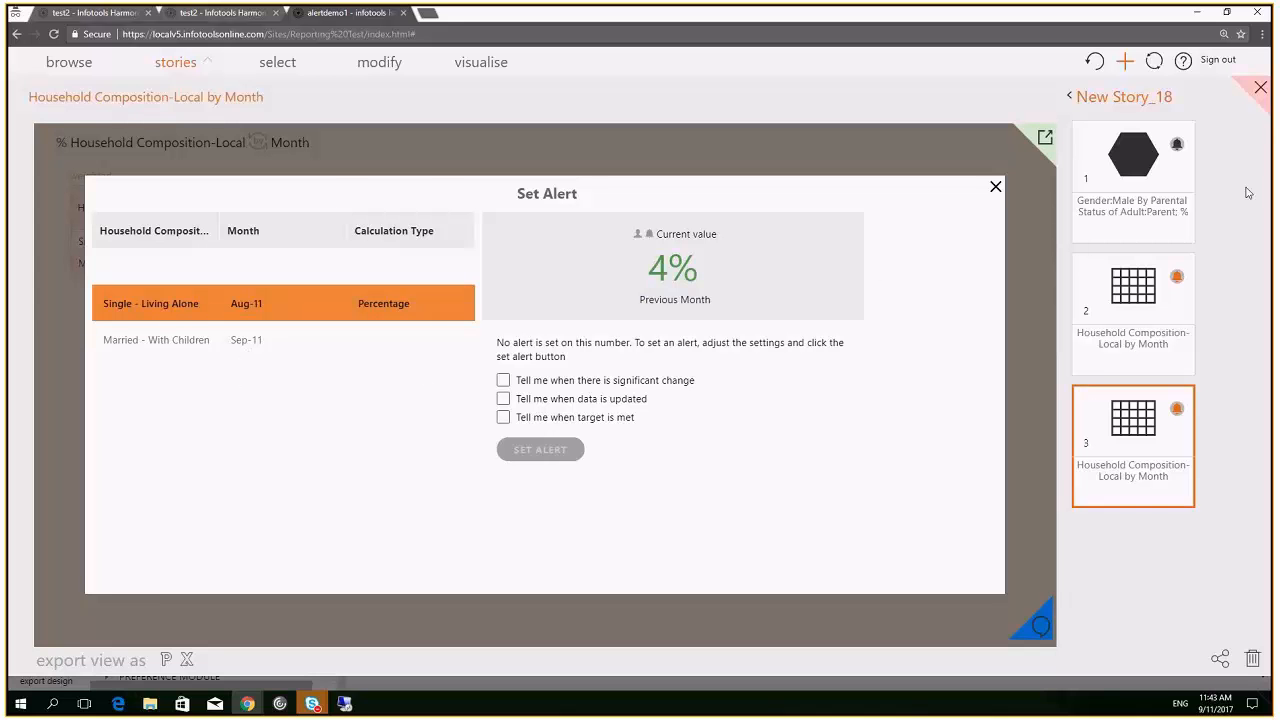
left_click(1262, 89)
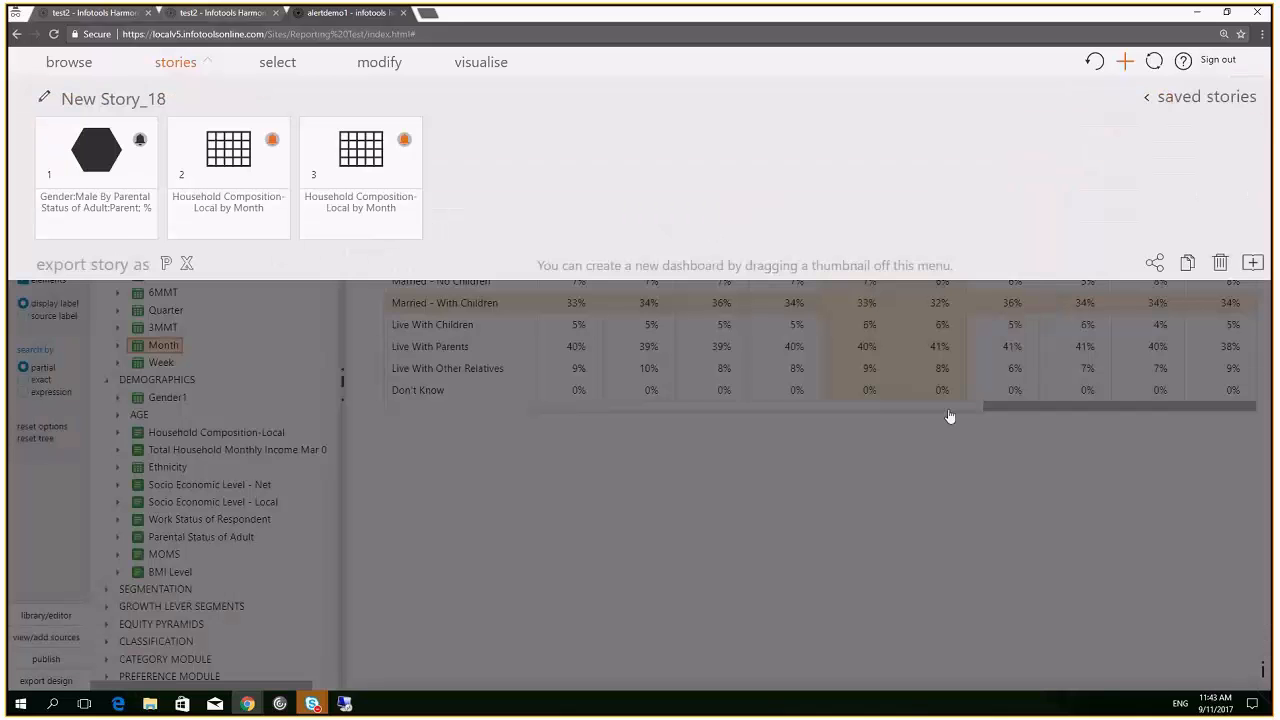
left_click(1125, 64)
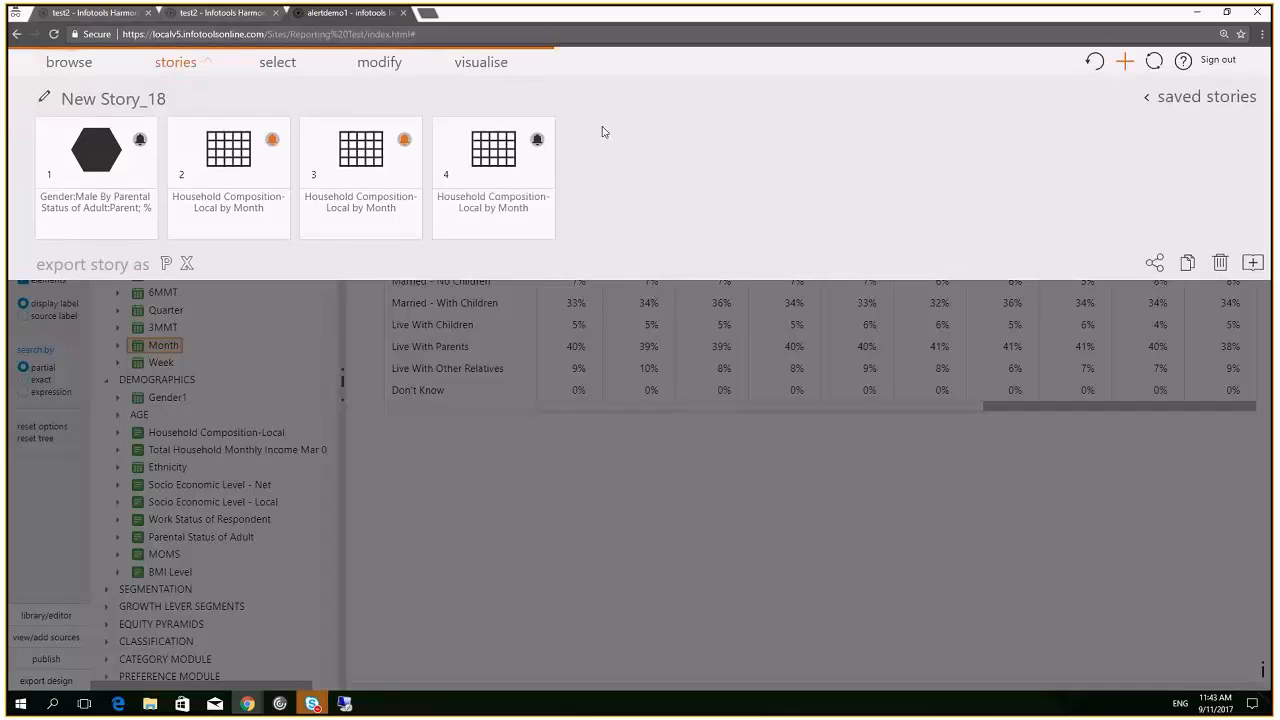
left_click(538, 141)
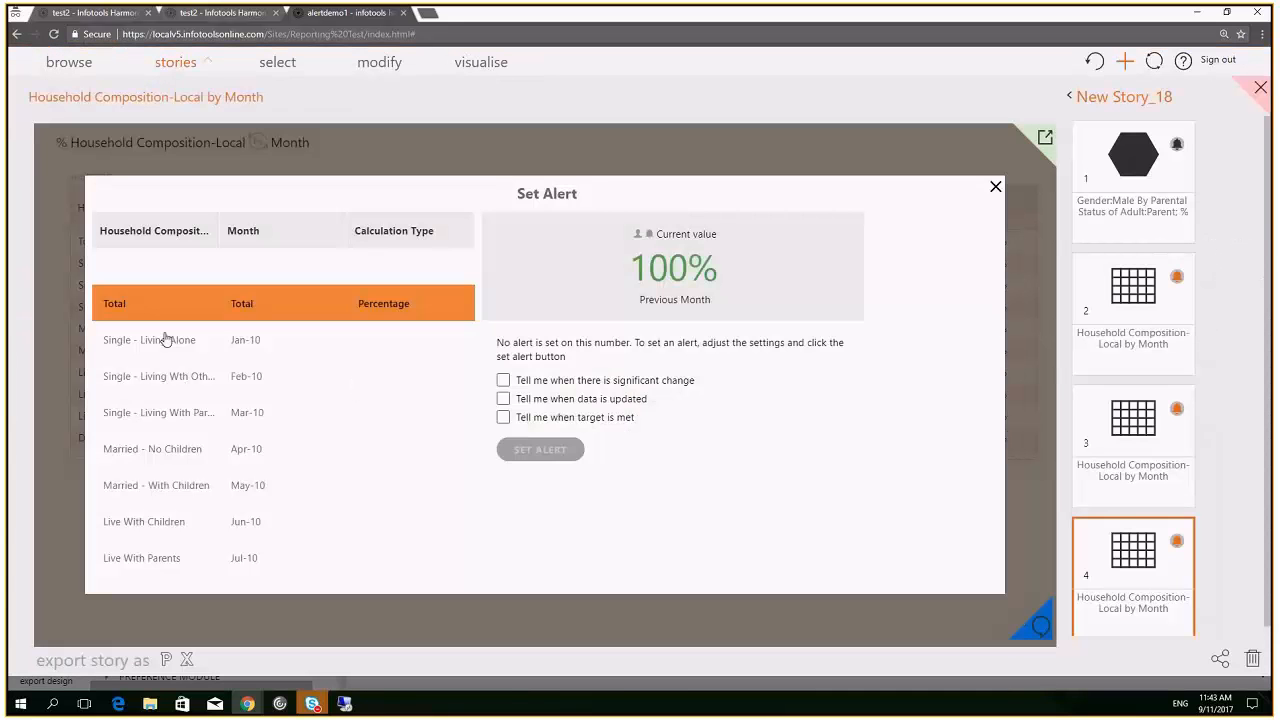
Set a significant-change alert on Single - Living With Parents, Apr-10, then close the story panels
left_click(166, 340)
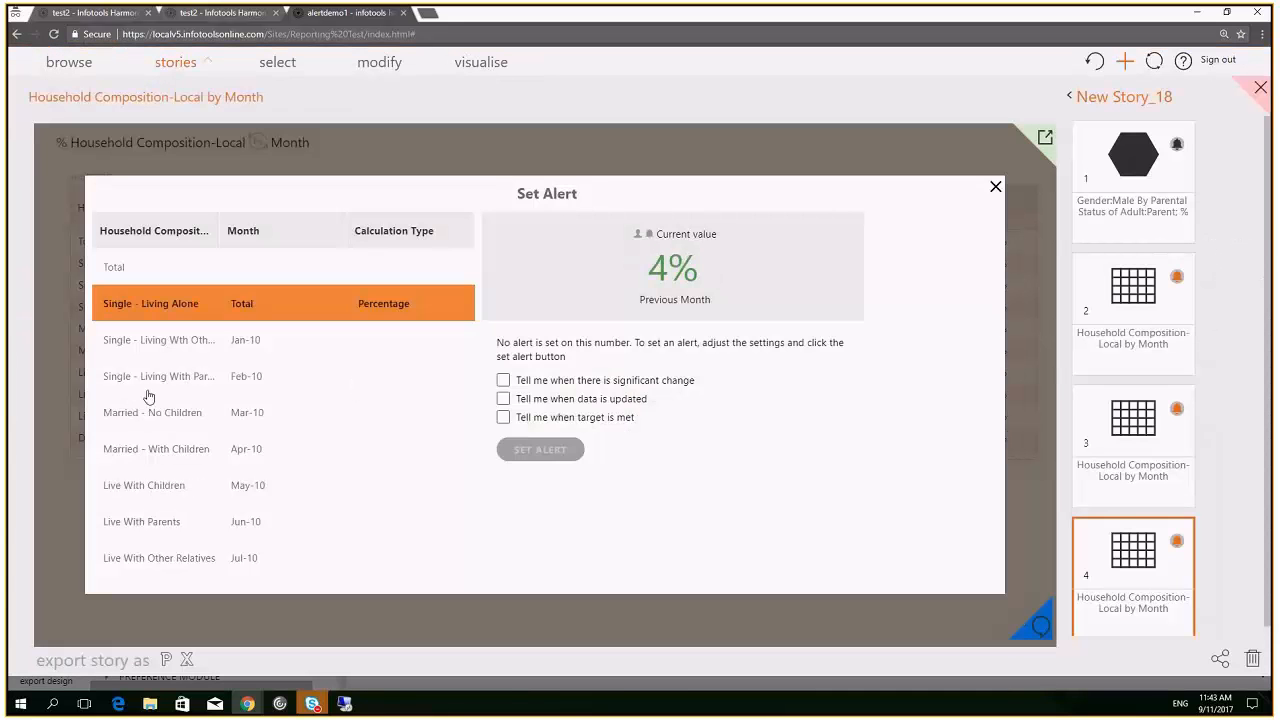
left_click(173, 375)
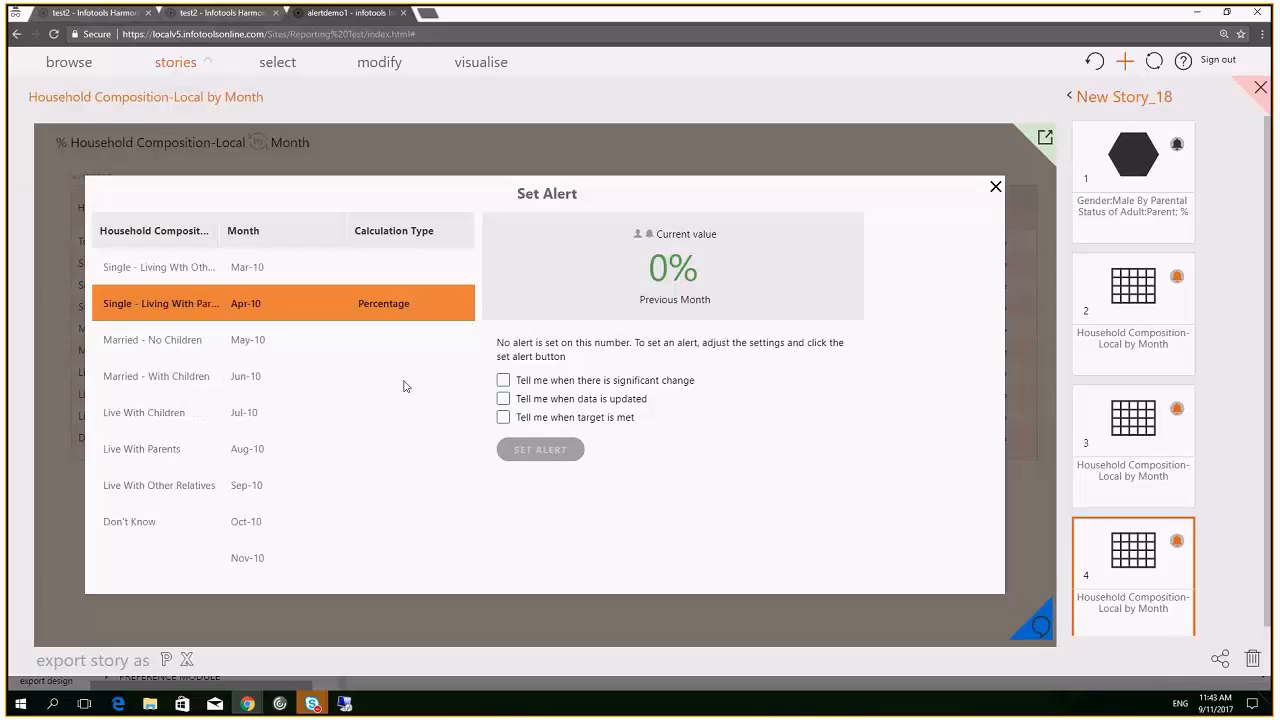
left_click(503, 381)
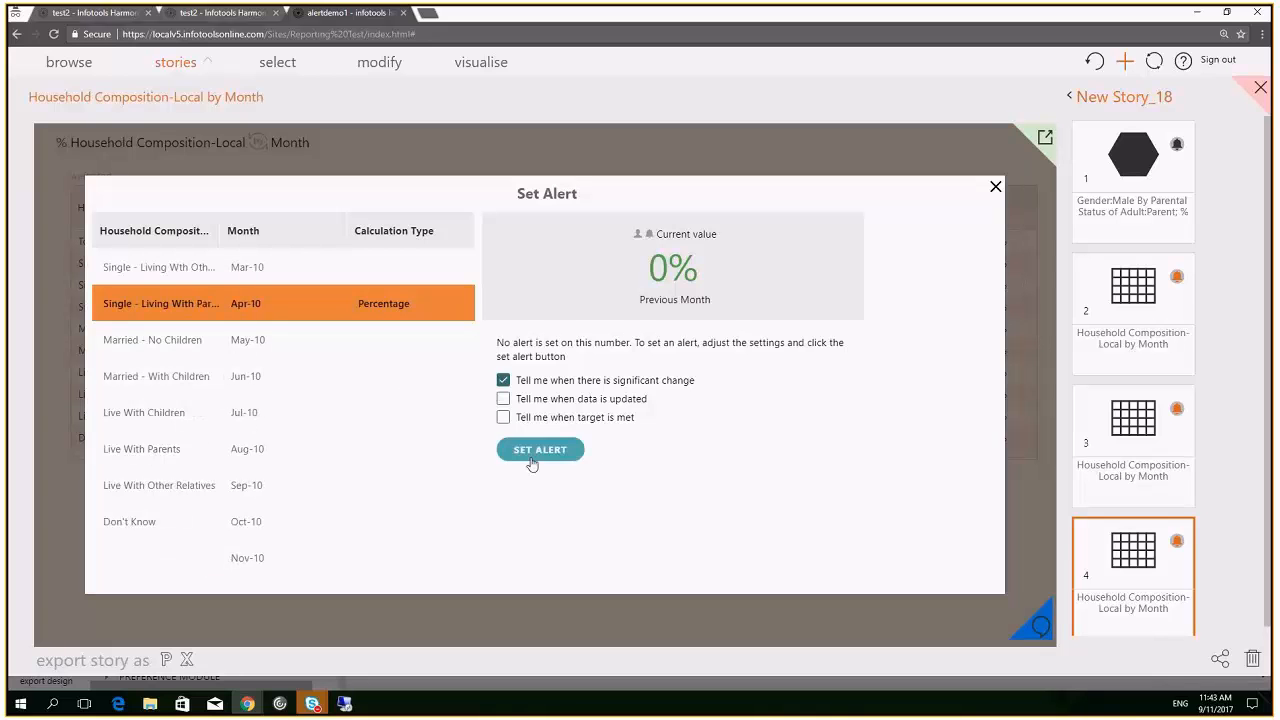
left_click(532, 455)
left_click(1261, 90)
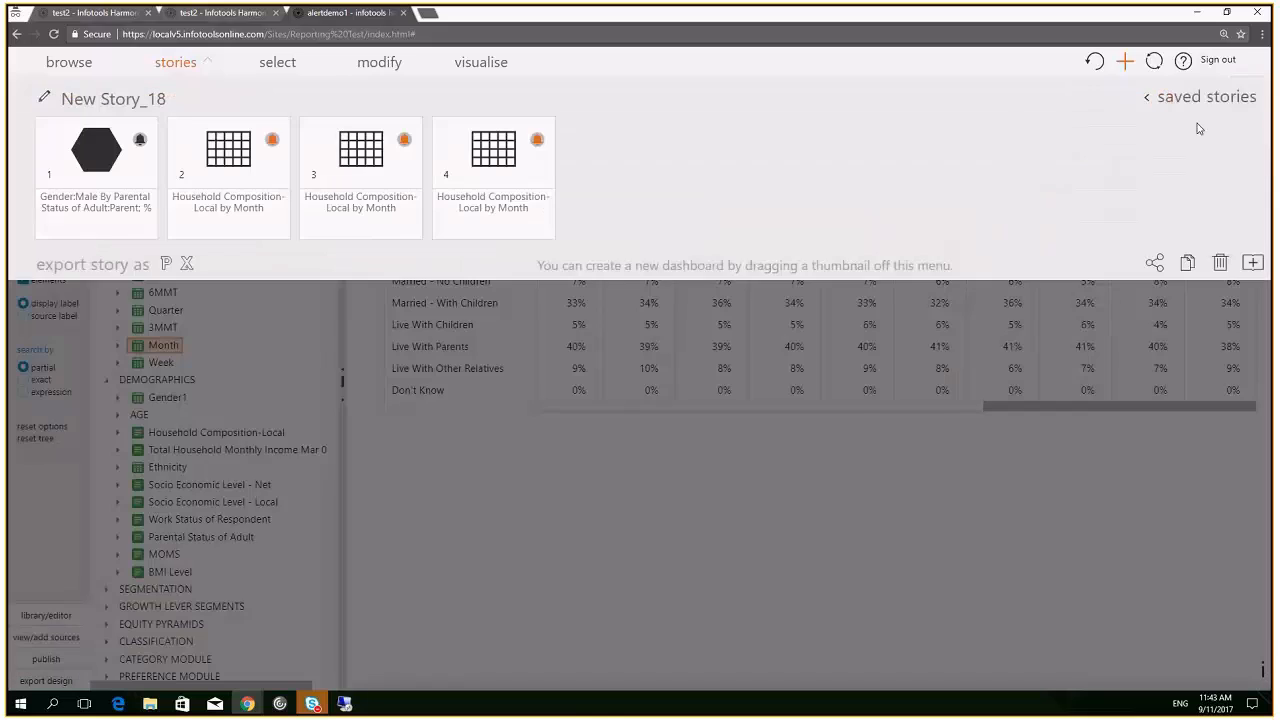
left_click(850, 479)
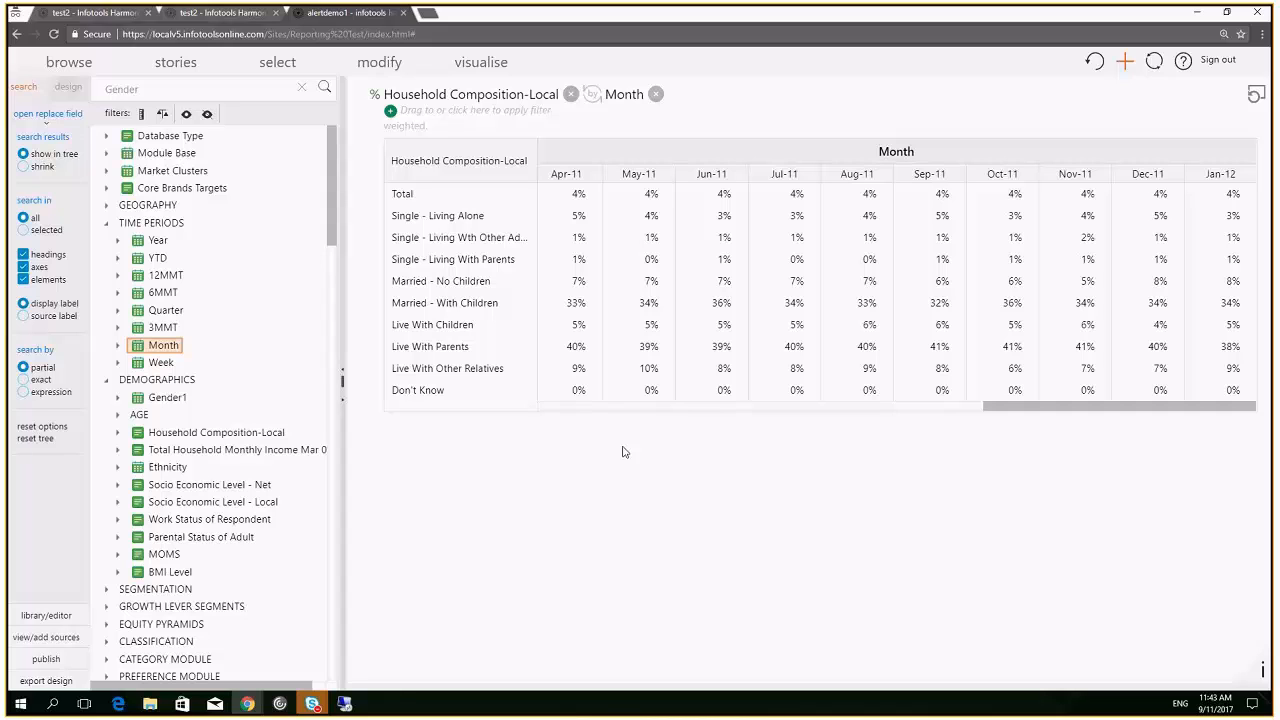
Highlight cells Jul-11 0%, Aug-11 7%, Sep-11 6% and Jul-11 40%, save them as story item 5, and open it
left_click(794, 265)
left_click(833, 288)
left_click(953, 328)
left_click(762, 343)
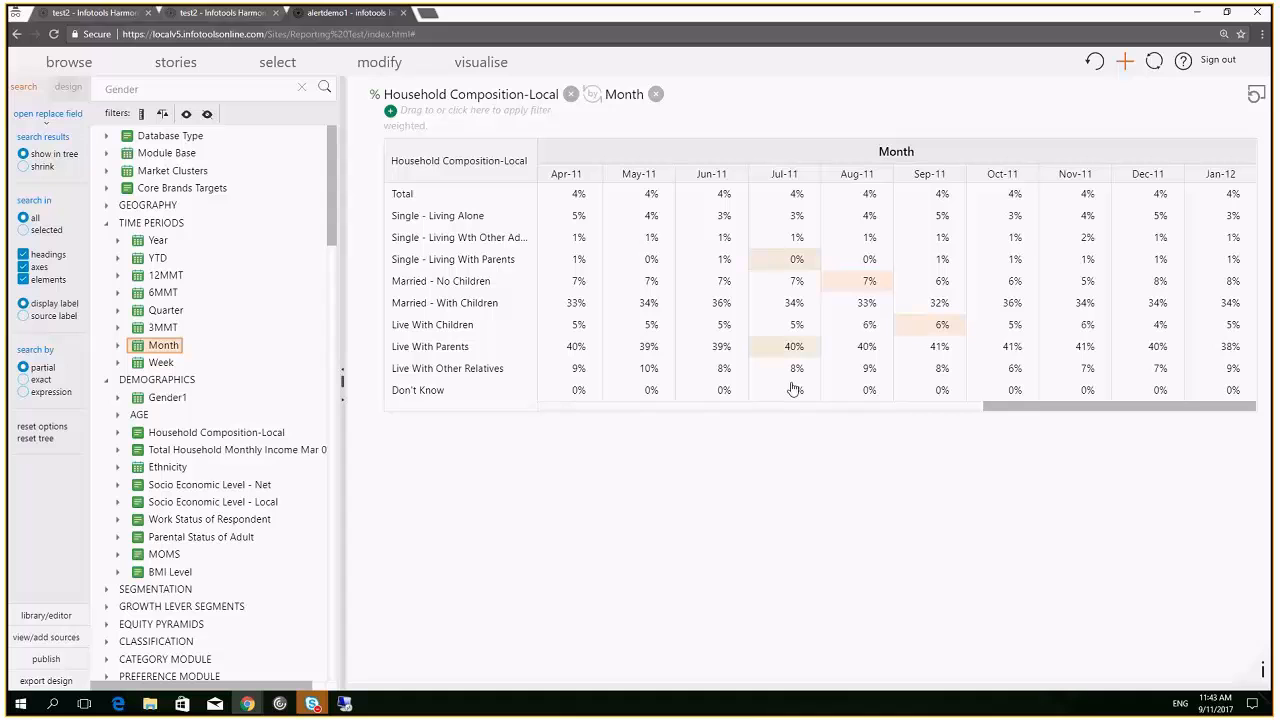
left_click(1127, 62)
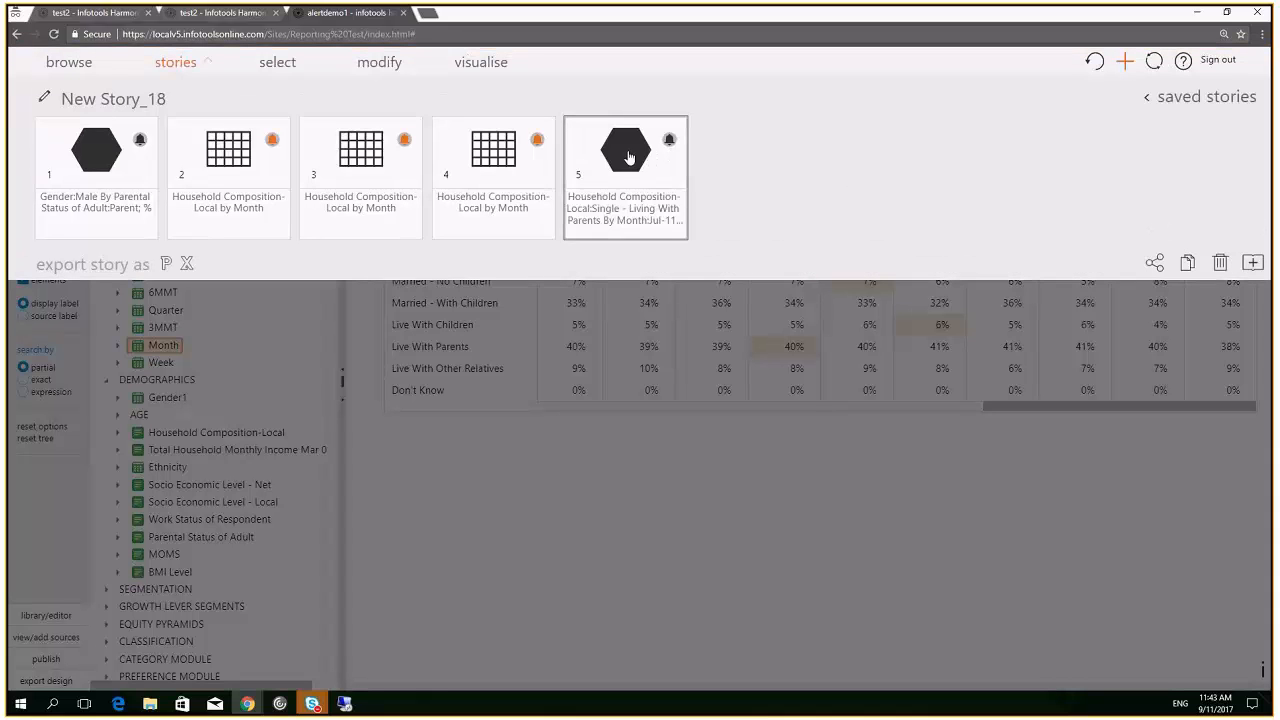
left_click(631, 158)
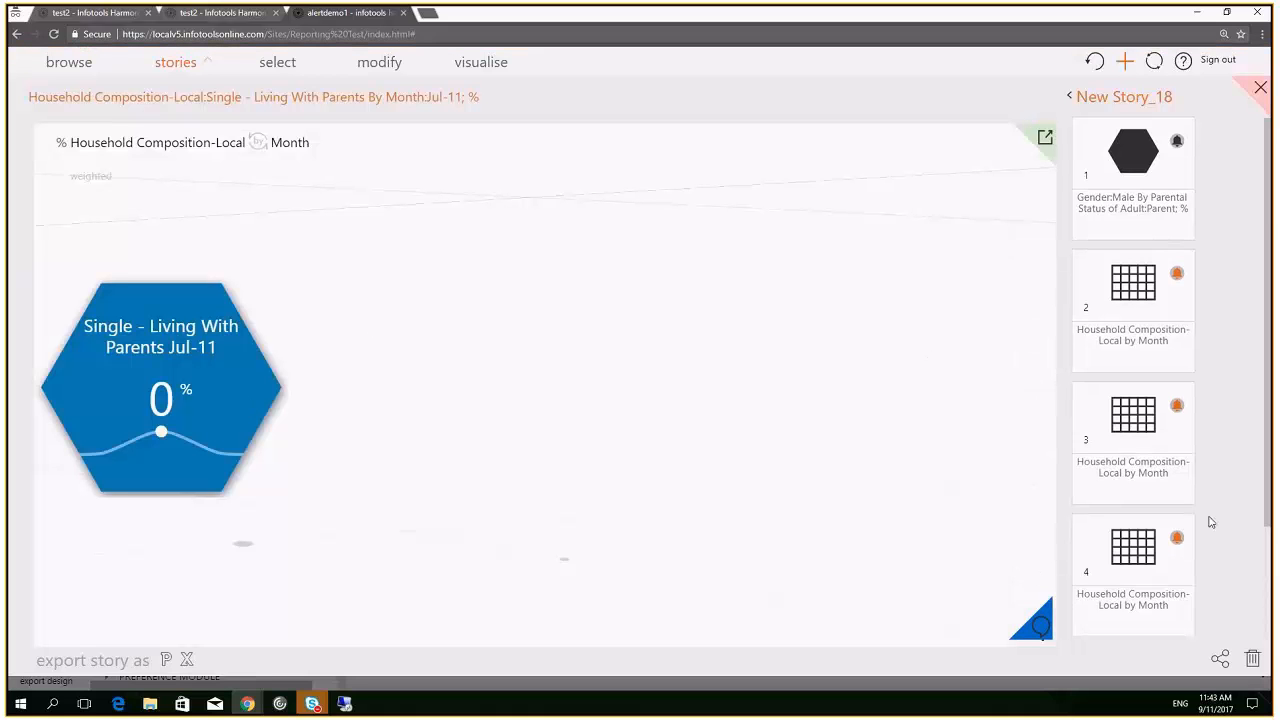
scroll(1195, 528, "down", 2)
left_click(1178, 532)
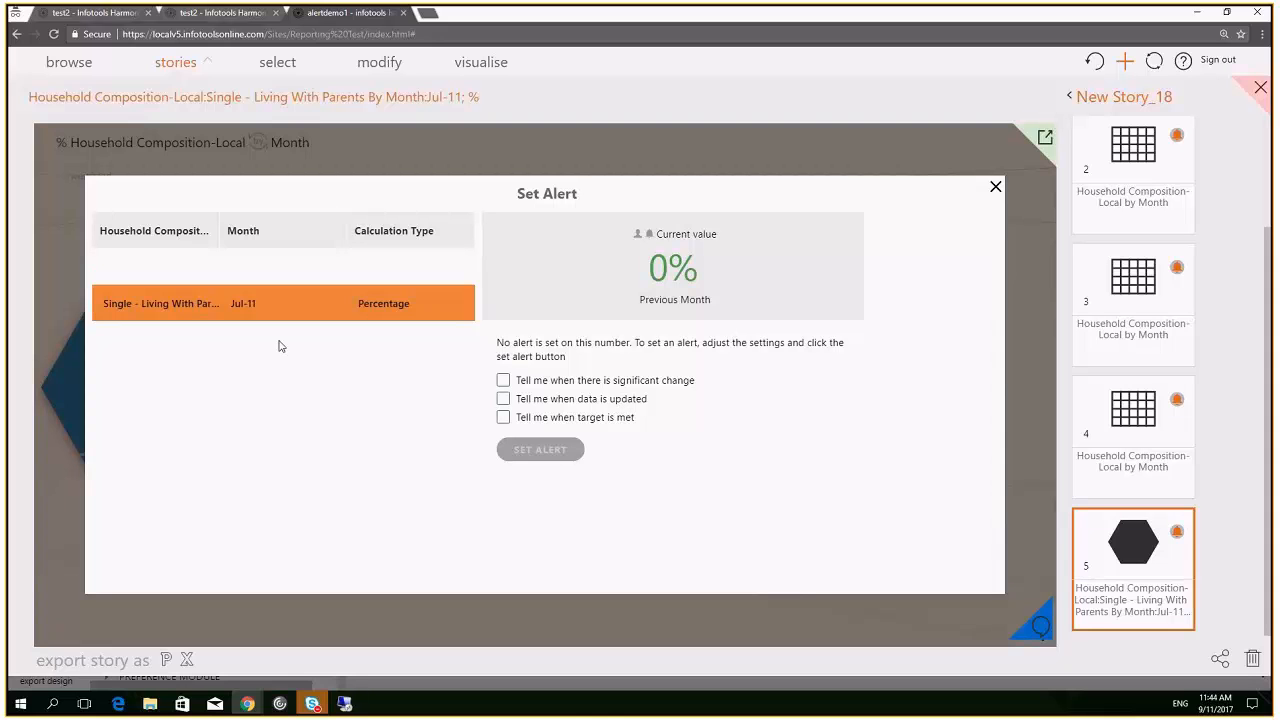
left_click(995, 187)
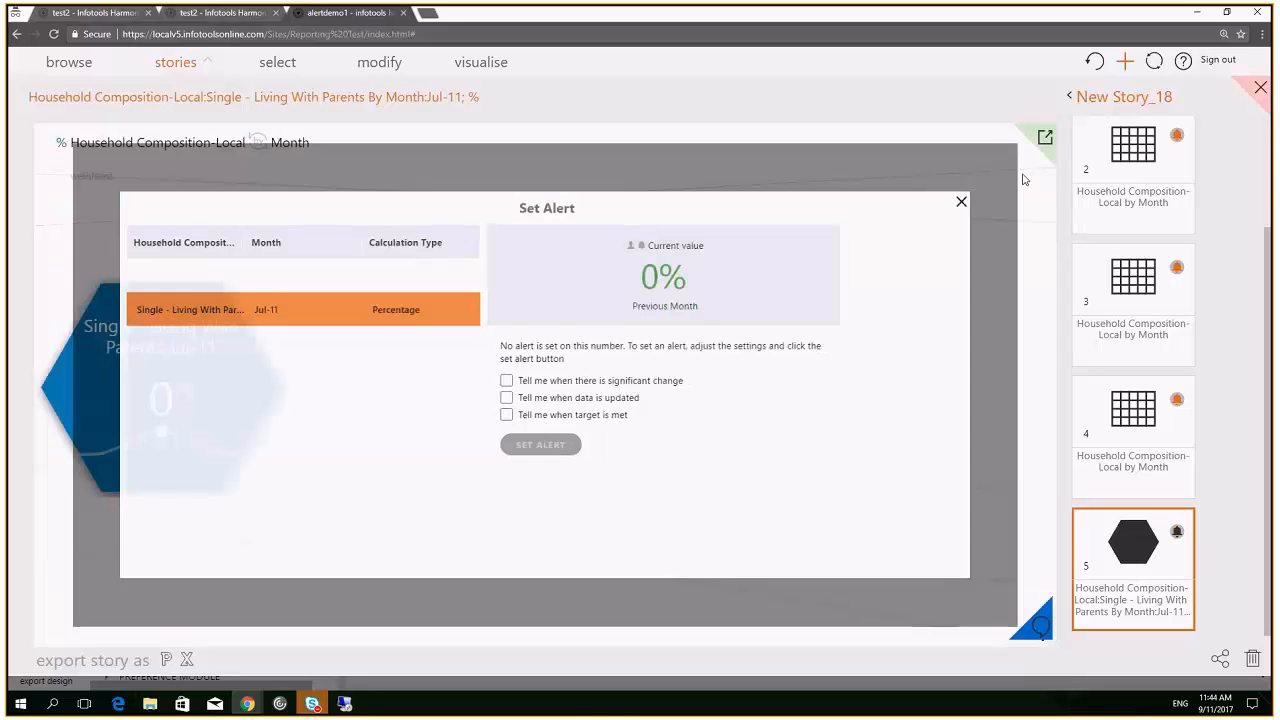
left_click(1261, 90)
Dismiss the stories panel to reveal the full Household Composition-Local by Month crosstab
left_click(827, 509)
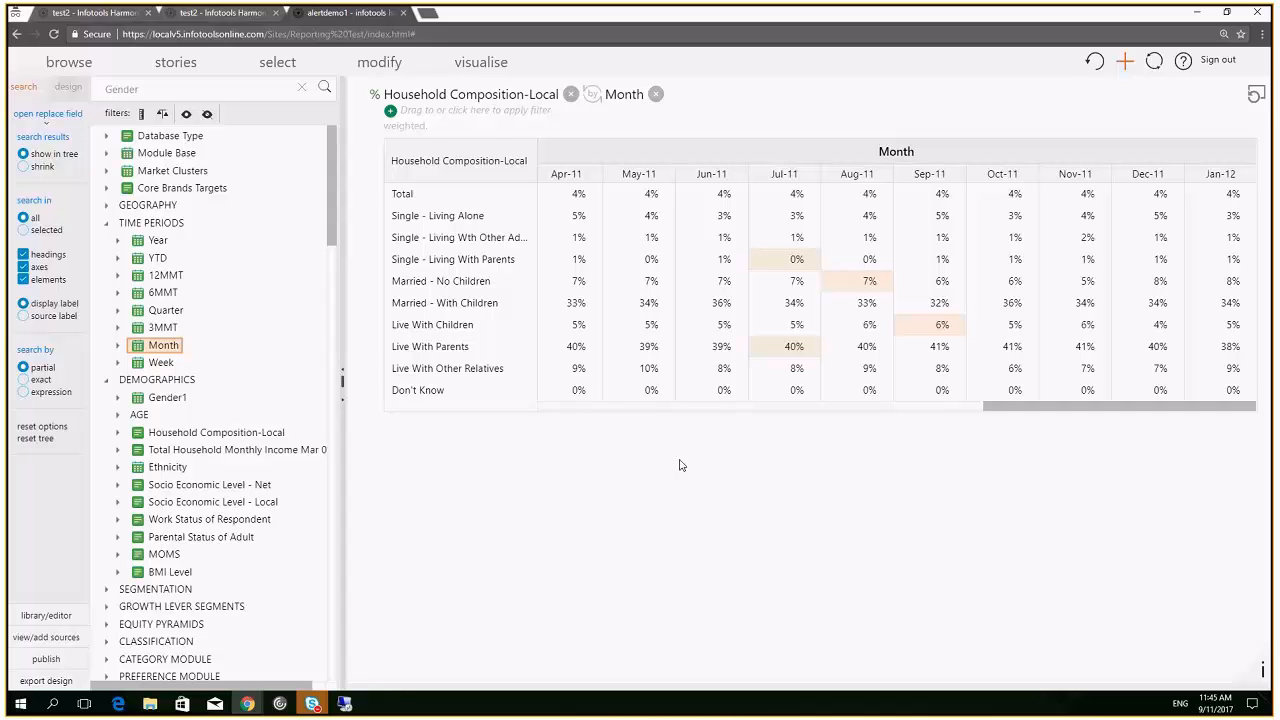
Switch to the Chrome NotificationMobile window showing the 2011 net tile and the red 31% tile
key("alt+Tab")
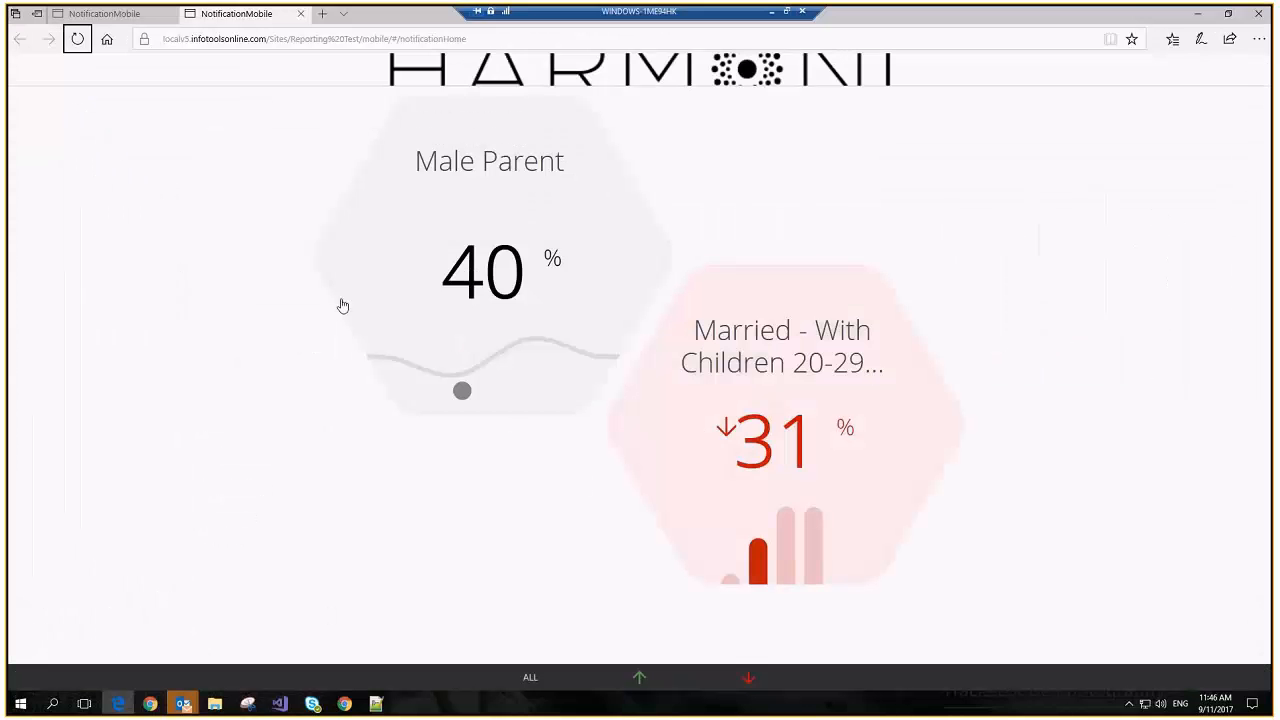
key("alt+Tab")
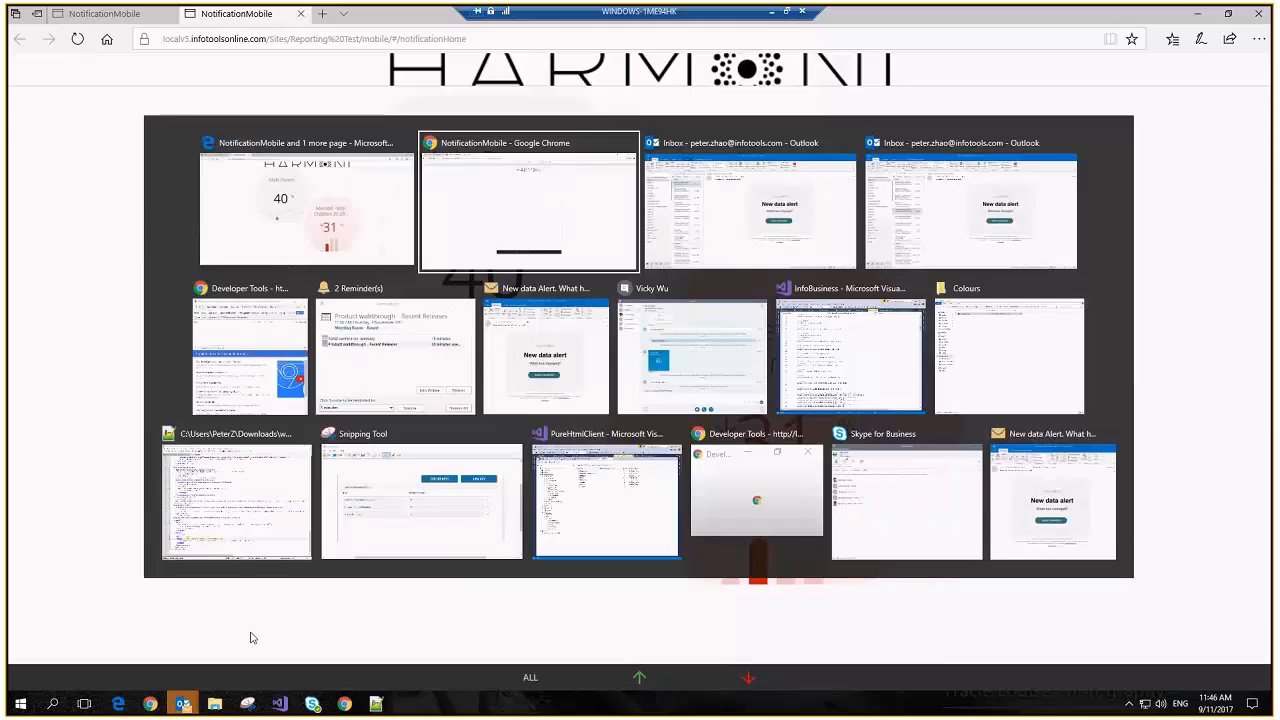
key("alt+Tab")
key("alt+Tab")
key("alt+Tab")
key("alt+Tab")
key("alt+Tab")
key("alt+Tab")
key("alt+Tab")
key("alt+Tab")
key("alt+Tab")
key("alt+Tab")
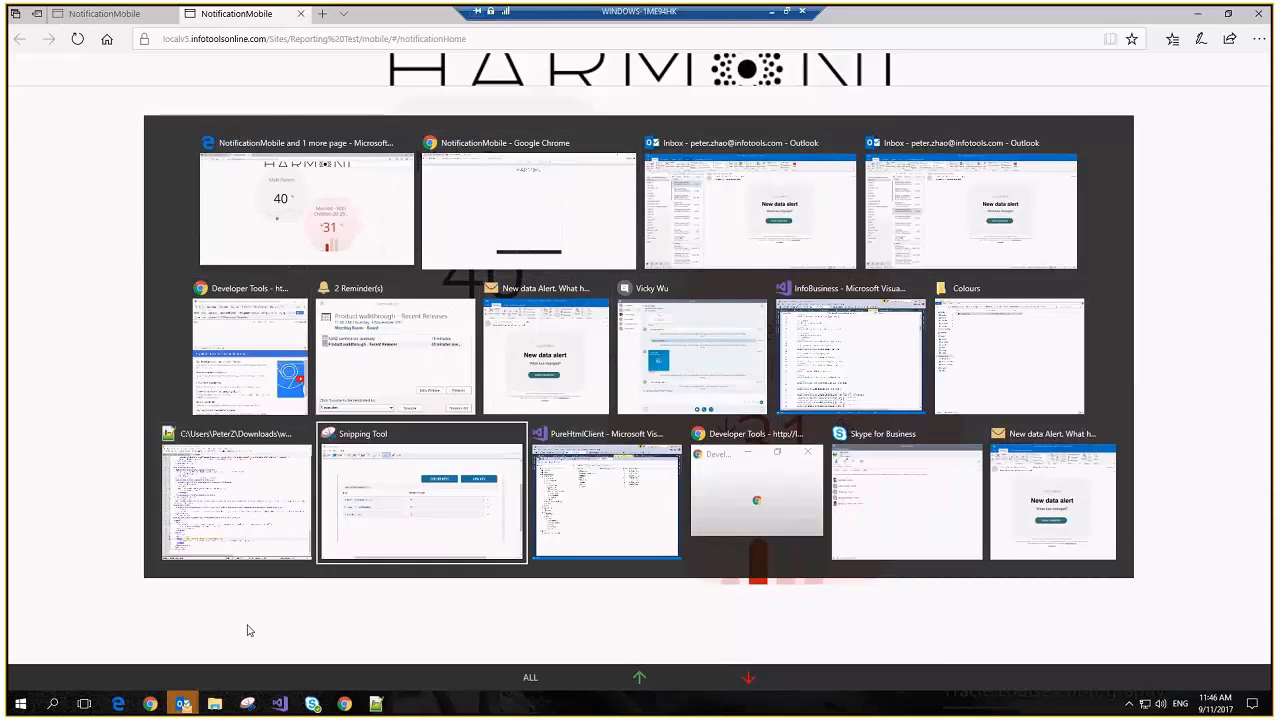
left_click(488, 204)
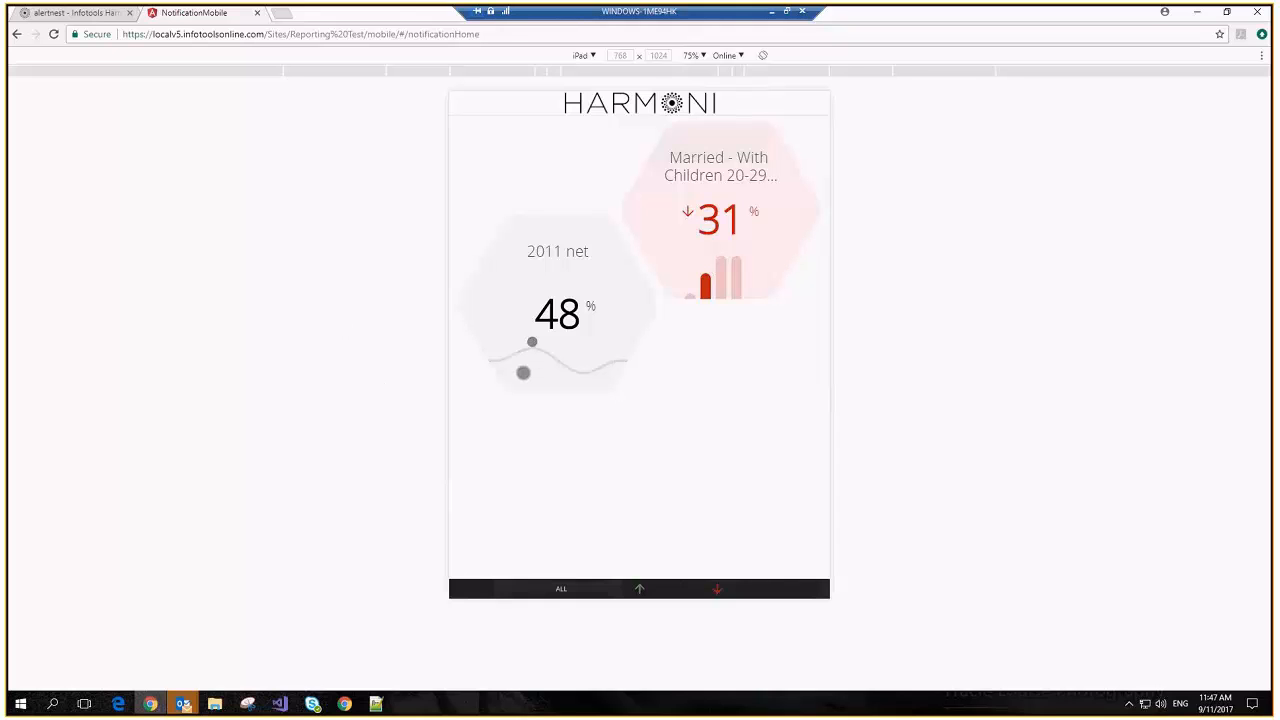
left_click(523, 372)
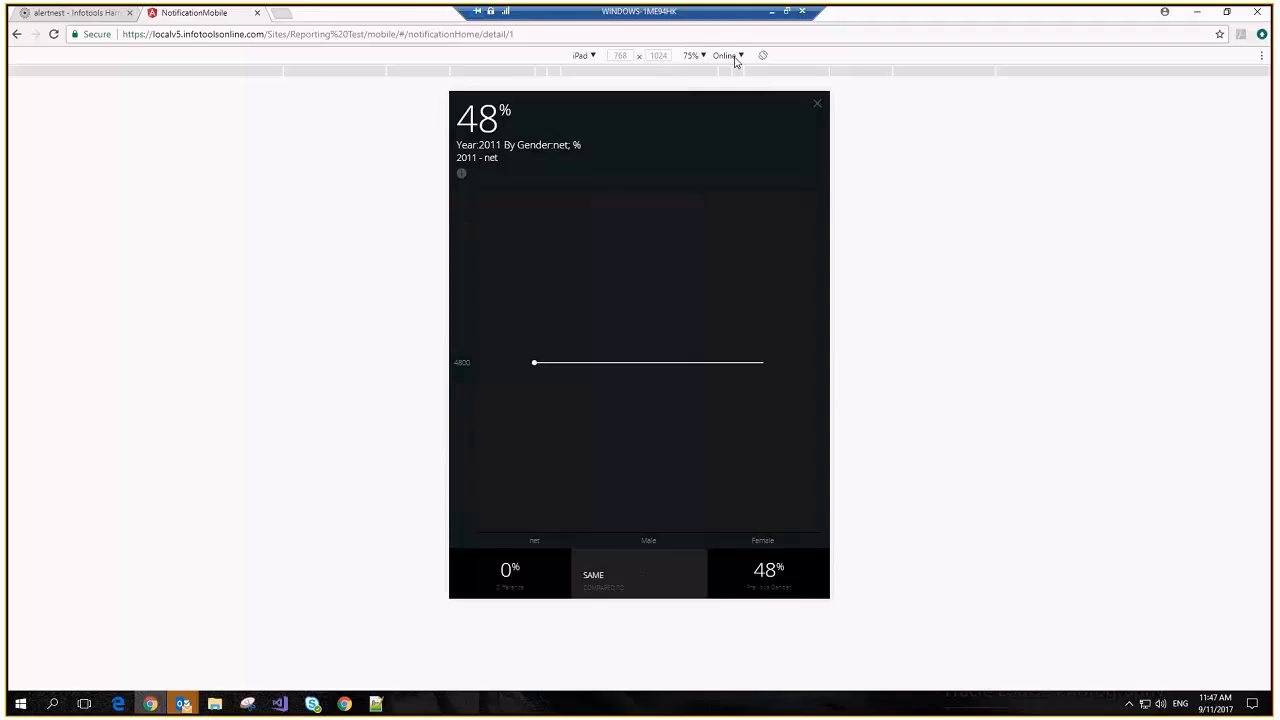
left_click(816, 105)
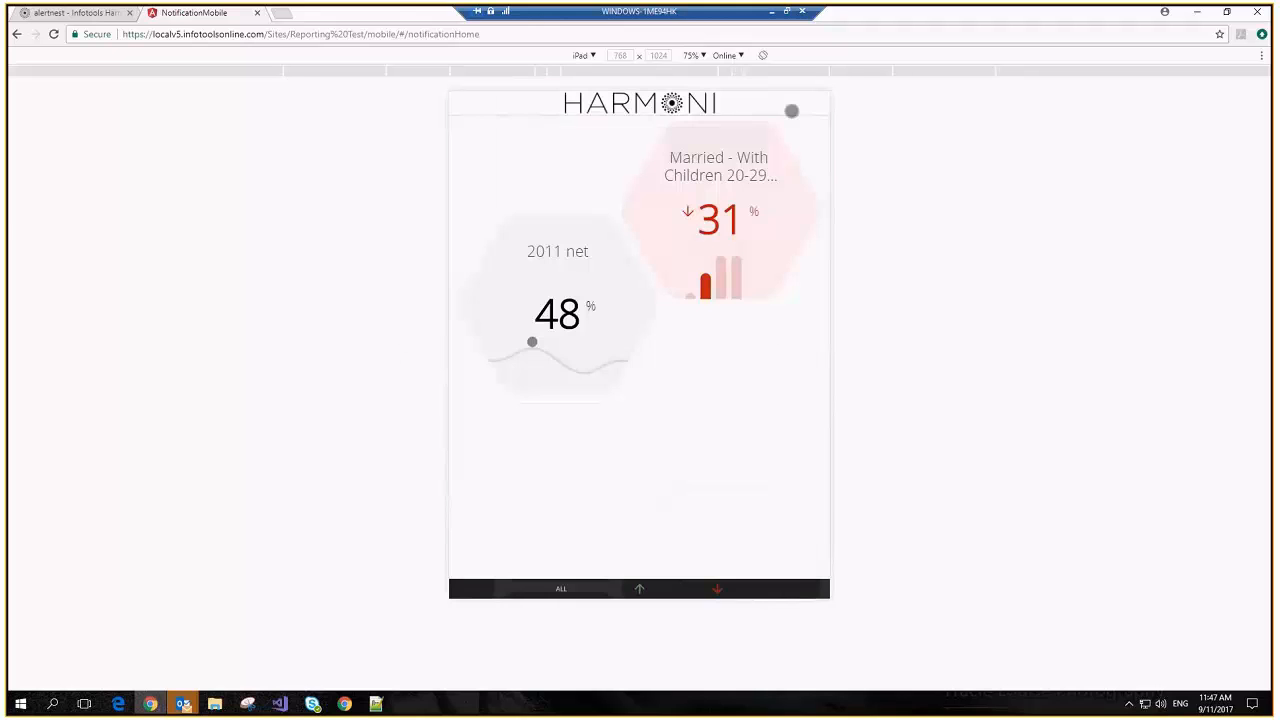